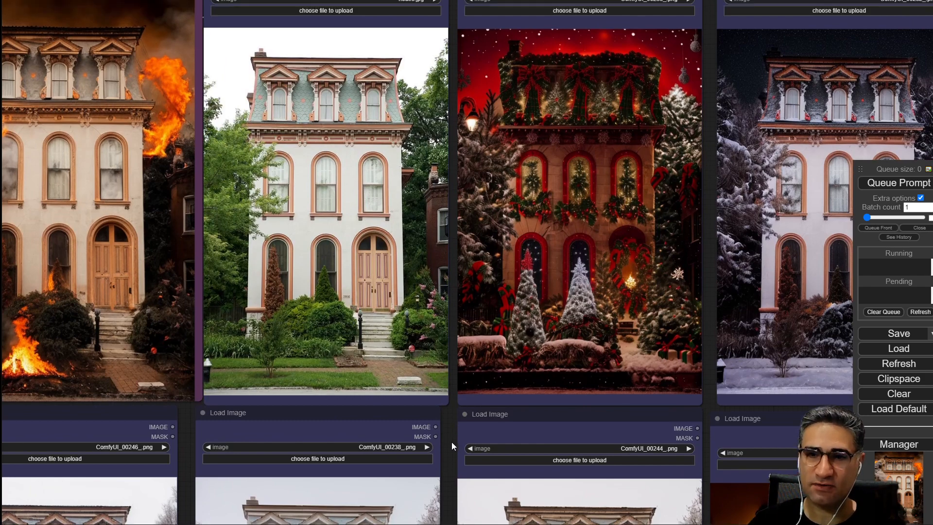
# Survey the house image variations loaded in the workflow canvas.
pyautogui.scroll(3, 320, 275)
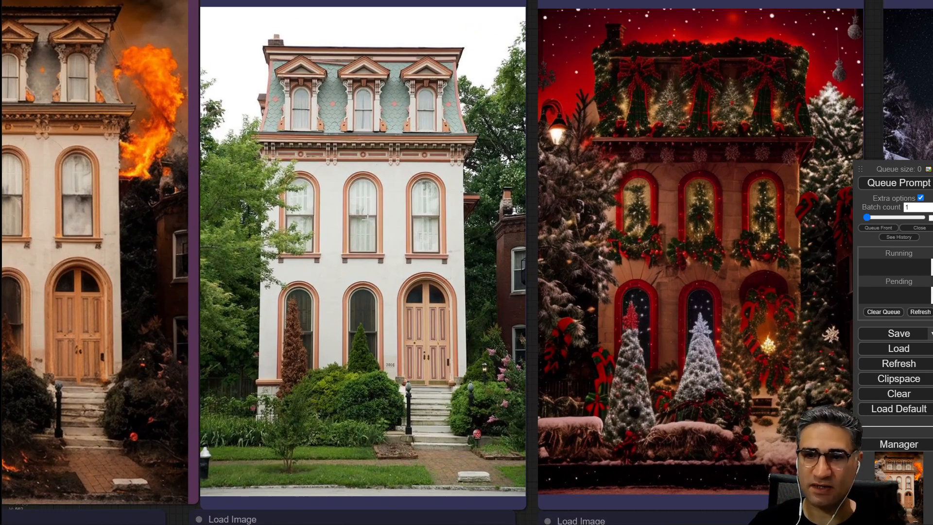
pyautogui.scroll(-5, 349, 273)
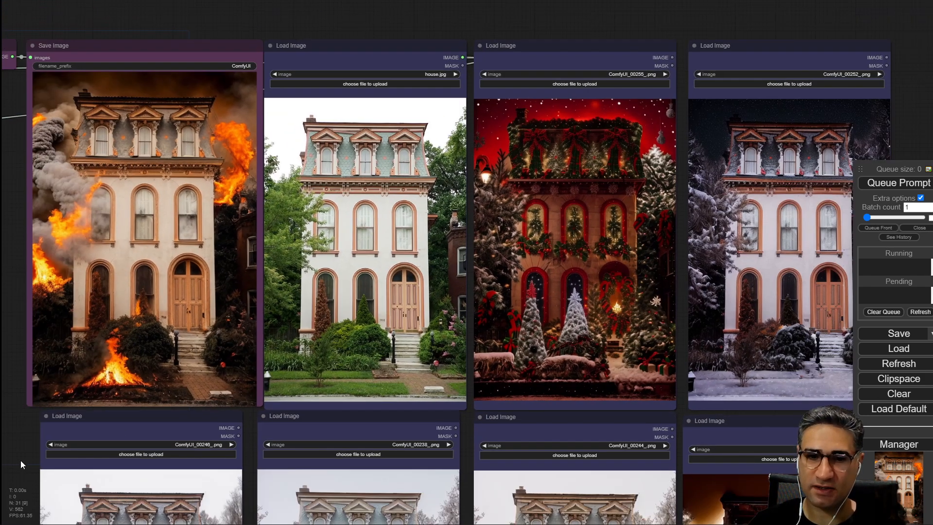
pyautogui.moveTo(21, 460); pyautogui.dragTo(0, 427)
pyautogui.scroll(5, 508, 160)
pyautogui.scroll(-4, 403, 208)
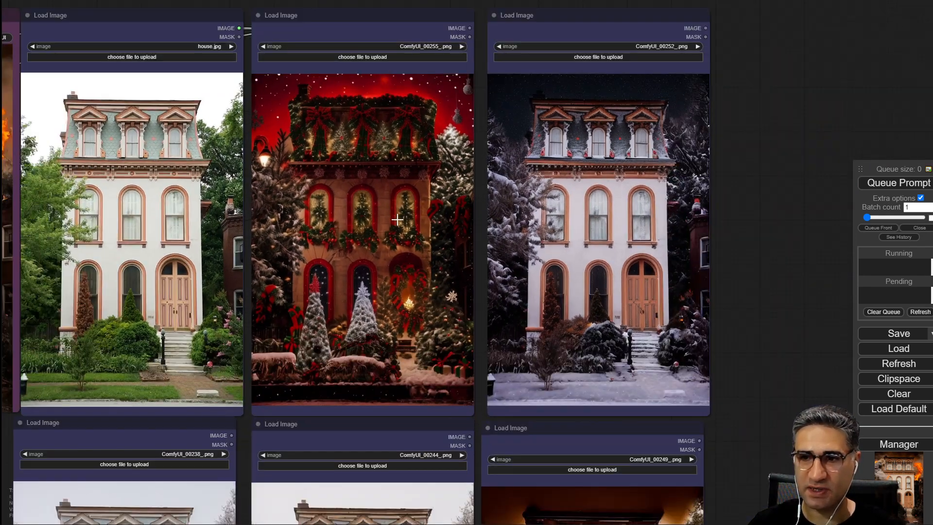
pyautogui.moveTo(734, 429); pyautogui.dragTo(765, 367)
pyautogui.moveTo(788, 444); pyautogui.dragTo(932, 68)
pyautogui.moveTo(246, 448); pyautogui.dragTo(276, 480)
pyautogui.moveTo(678, 478); pyautogui.dragTo(243, 523)
pyautogui.scroll(7, 364, 297)
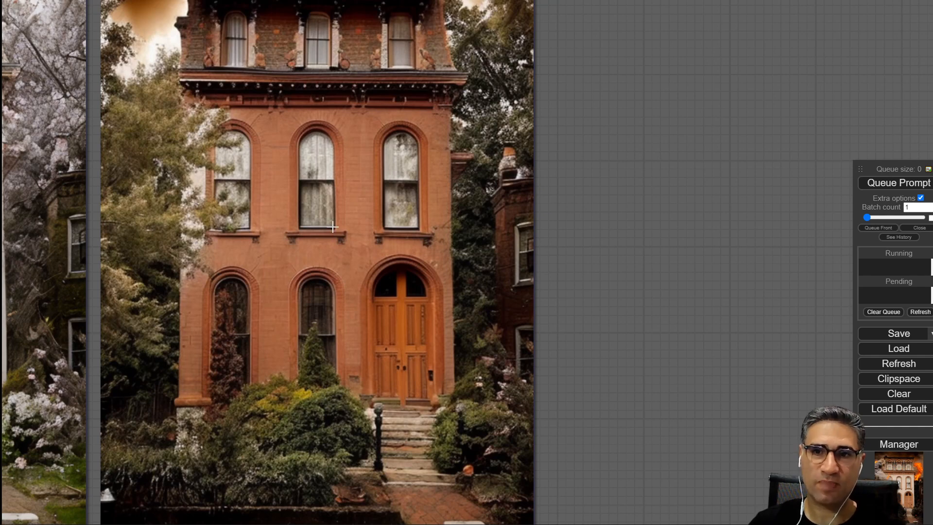
pyautogui.scroll(-8, 333, 232)
pyautogui.moveTo(156, 393); pyautogui.dragTo(456, 524)
pyautogui.moveTo(766, 75); pyautogui.dragTo(865, 277)
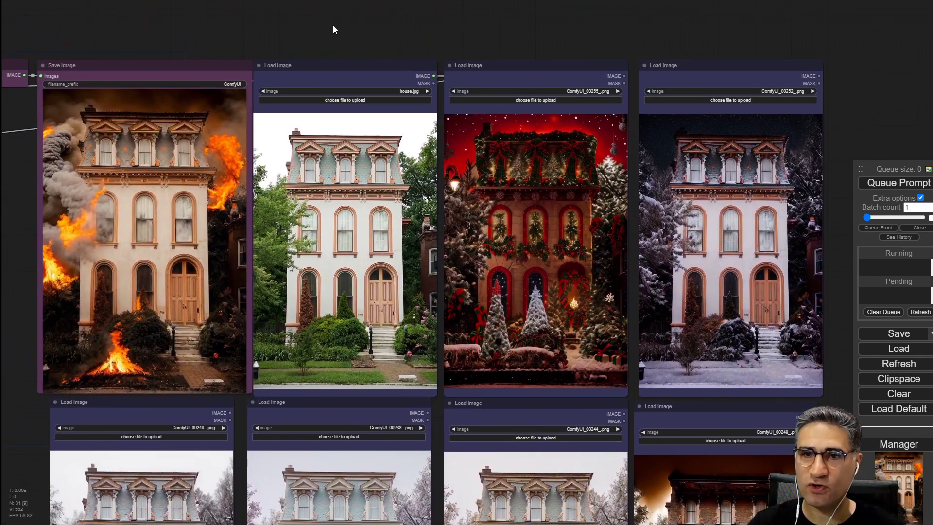
pyautogui.moveTo(334, 25); pyautogui.dragTo(385, 21)
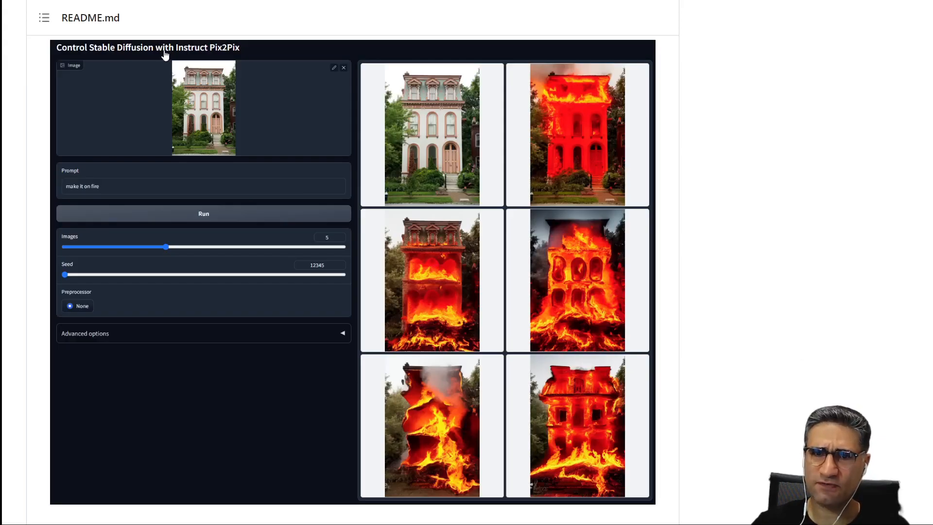
# Read the ControlNet 1.1 Instruct Pix2Pix section and its 'make it on fire' batch test on GitHub.
pyautogui.scroll(5, 167, 54)
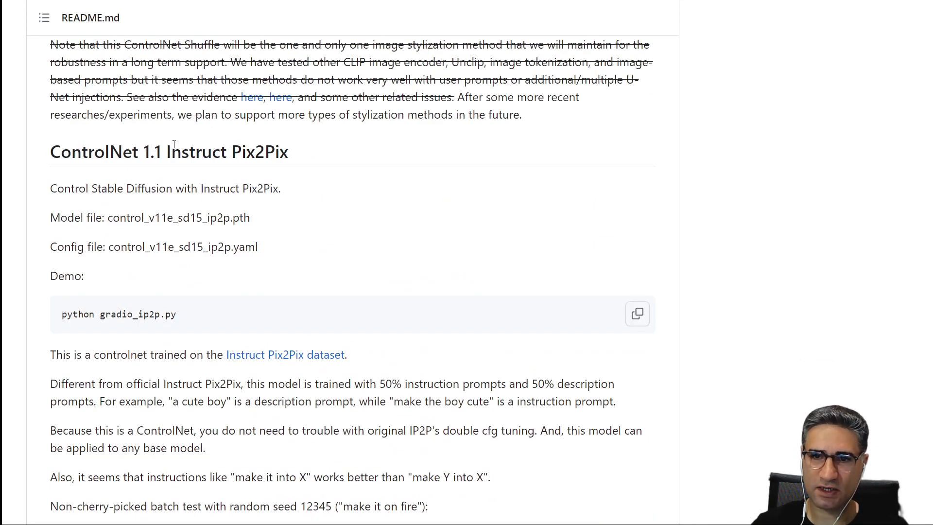
pyautogui.scroll(9, 246, 402)
pyautogui.scroll(-4, 250, 400)
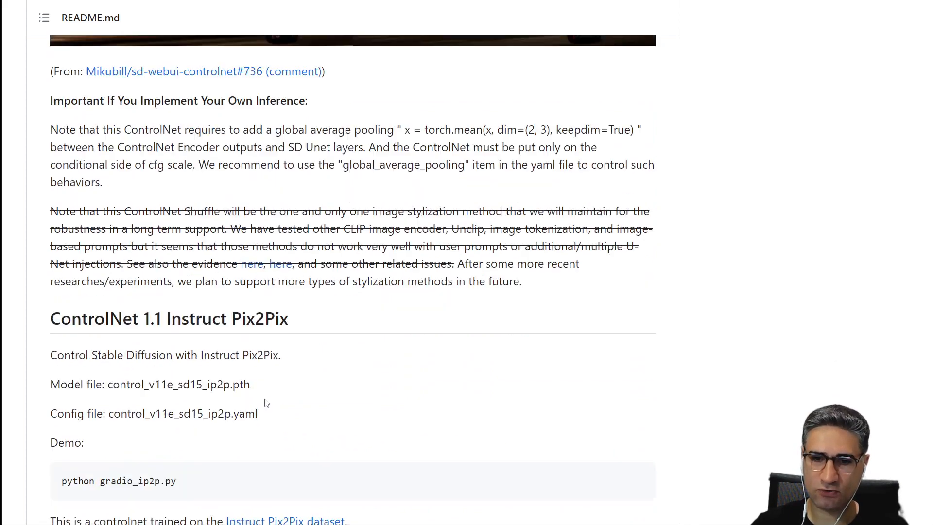
pyautogui.scroll(-10, 240, 231)
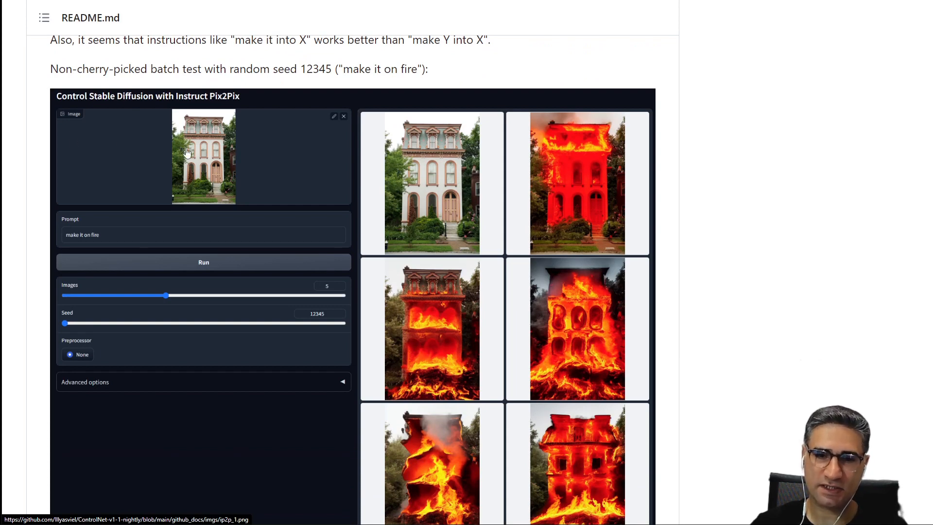
pyautogui.scroll(2, 260, 179)
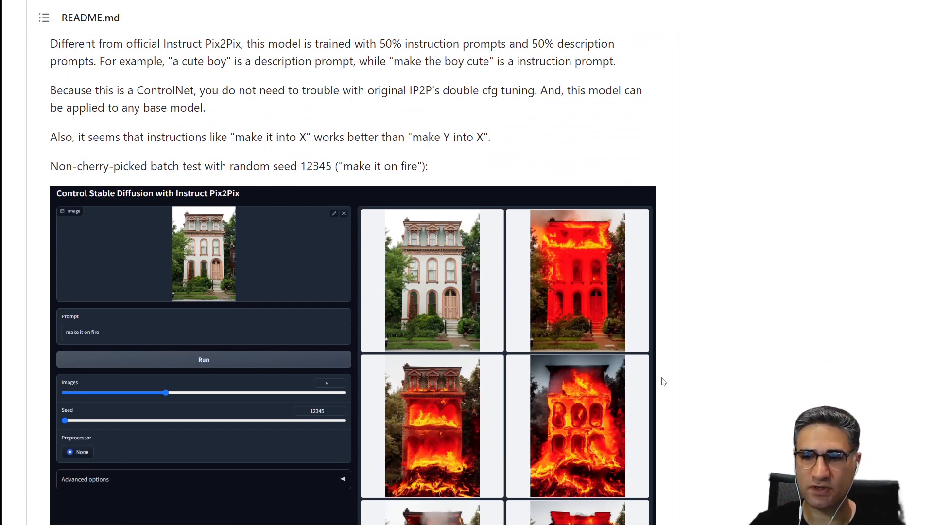
pyautogui.scroll(2, 624, 369)
pyautogui.scroll(-4, 476, 163)
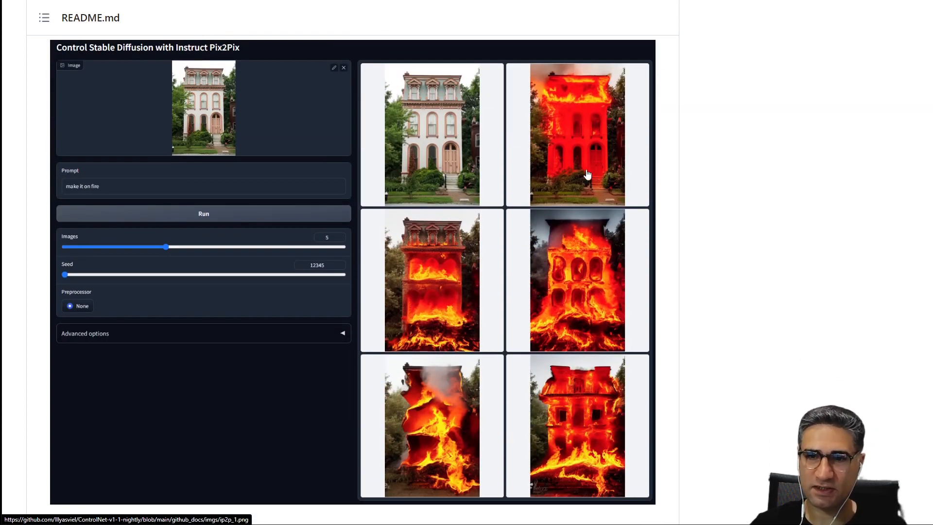
pyautogui.scroll(2, 350, 167)
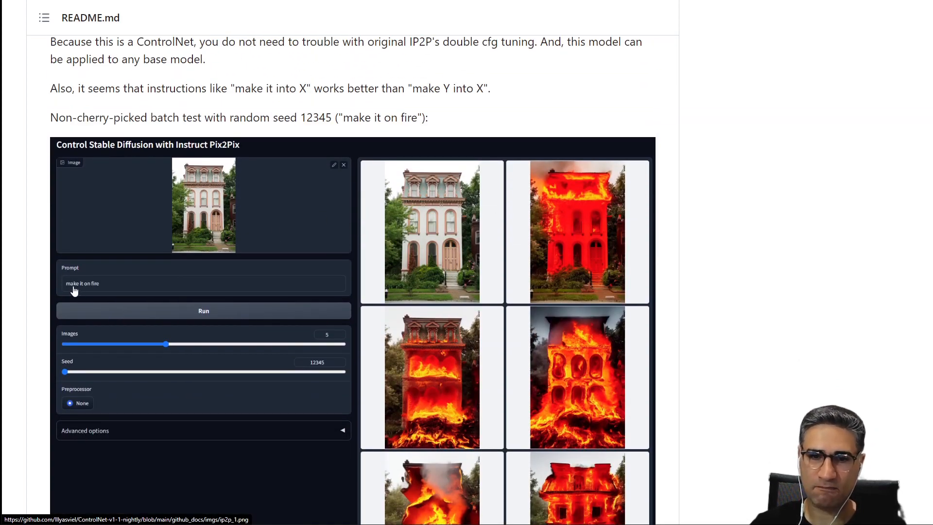
pyautogui.scroll(-3, 623, 316)
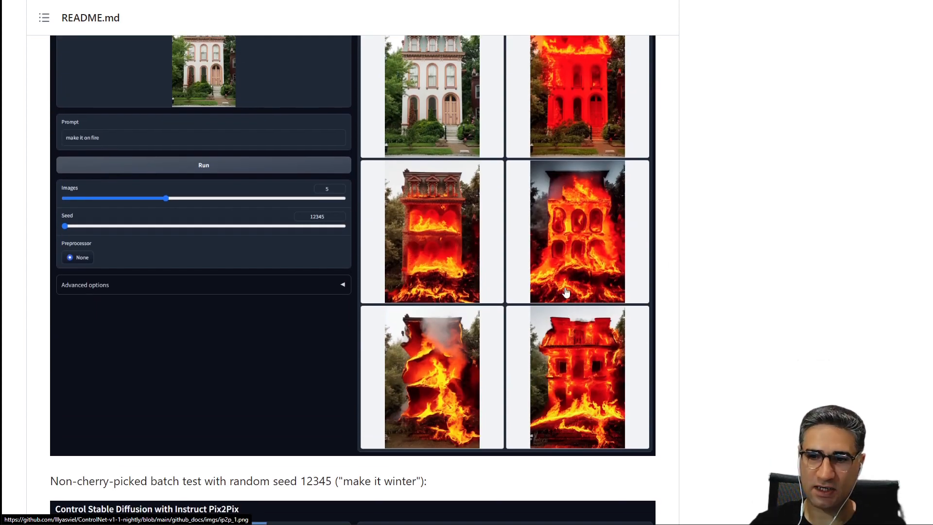
pyautogui.scroll(-5, 559, 299)
# Examine the 'make it winter' and 'make he iron man' batch test examples in the README.
pyautogui.scroll(-4, 52, 238)
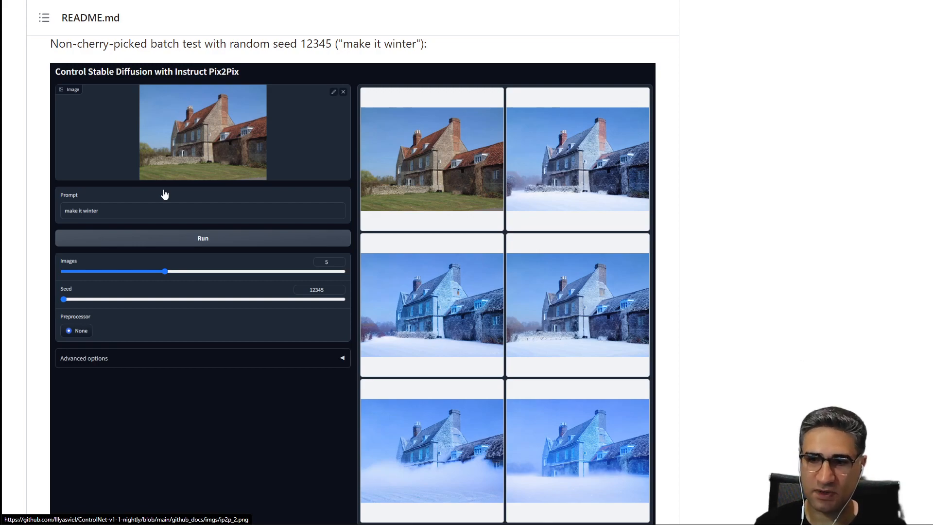
pyautogui.scroll(-10, 225, 181)
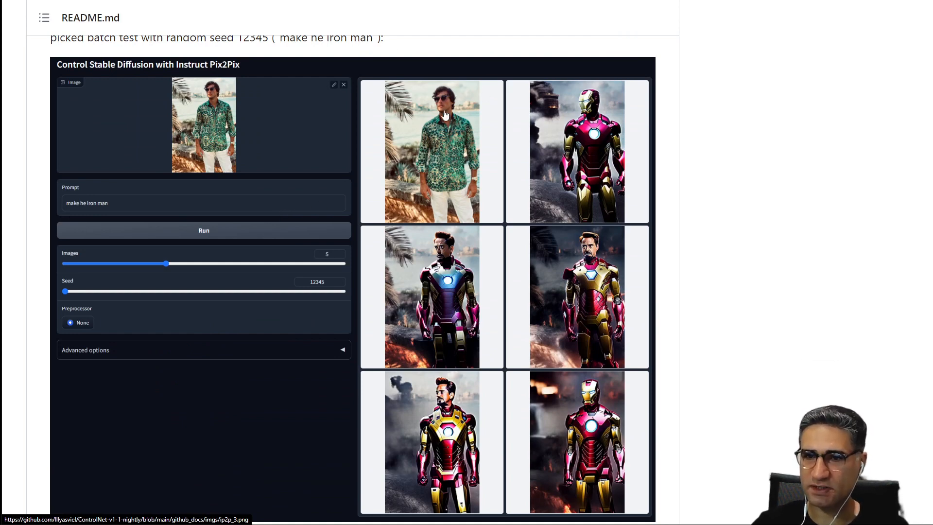
pyautogui.scroll(1, 443, 156)
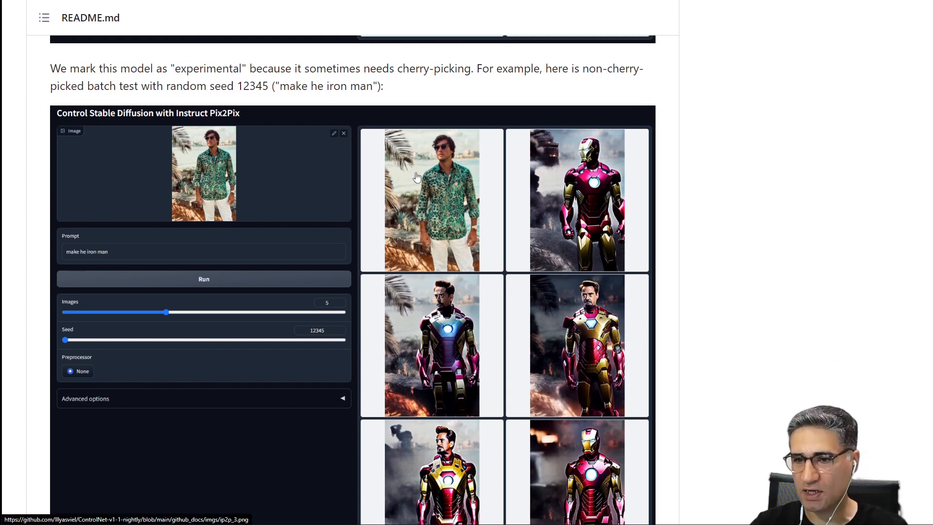
pyautogui.scroll(-3, 486, 200)
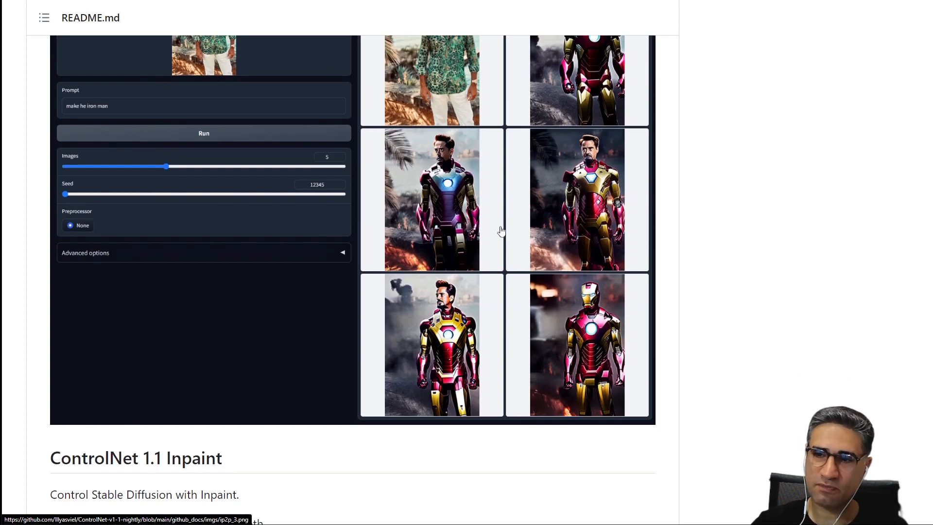
pyautogui.scroll(4, 564, 311)
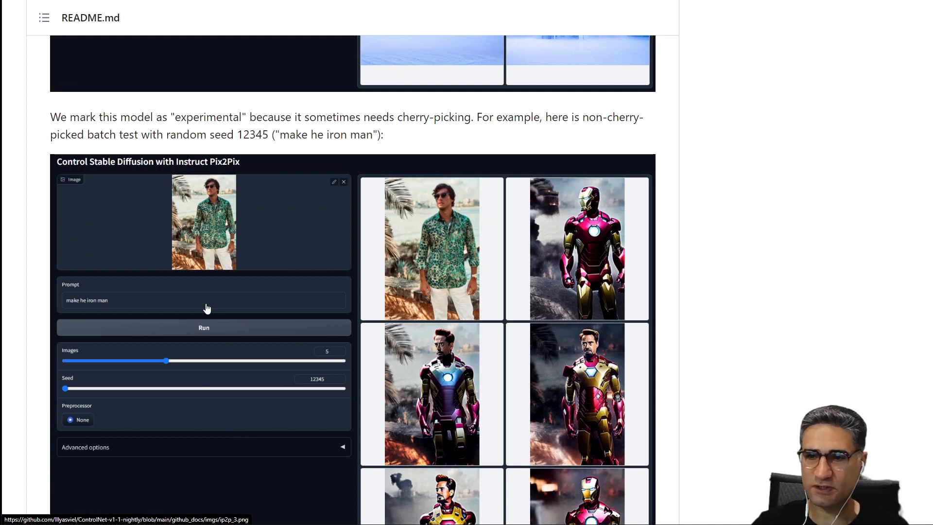
pyautogui.scroll(-4, 214, 309)
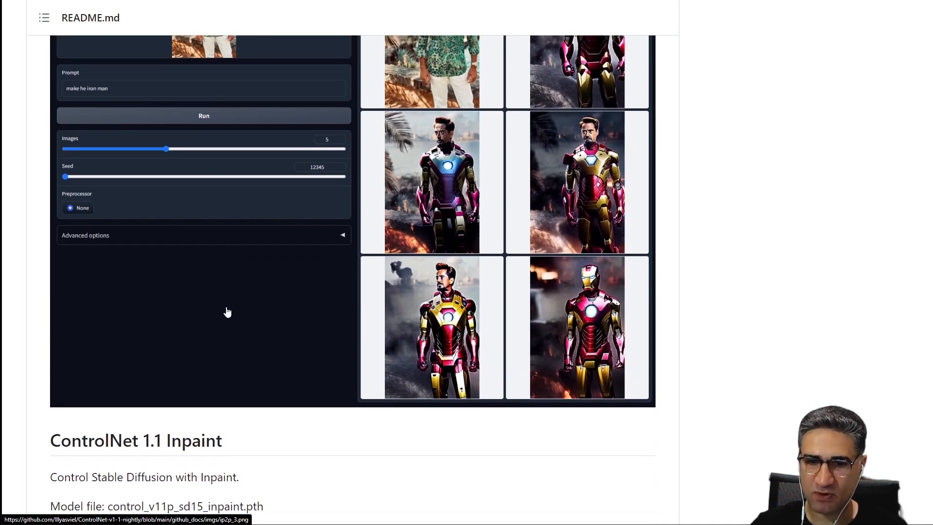
pyautogui.scroll(-2, 227, 312)
pyautogui.scroll(8, 227, 312)
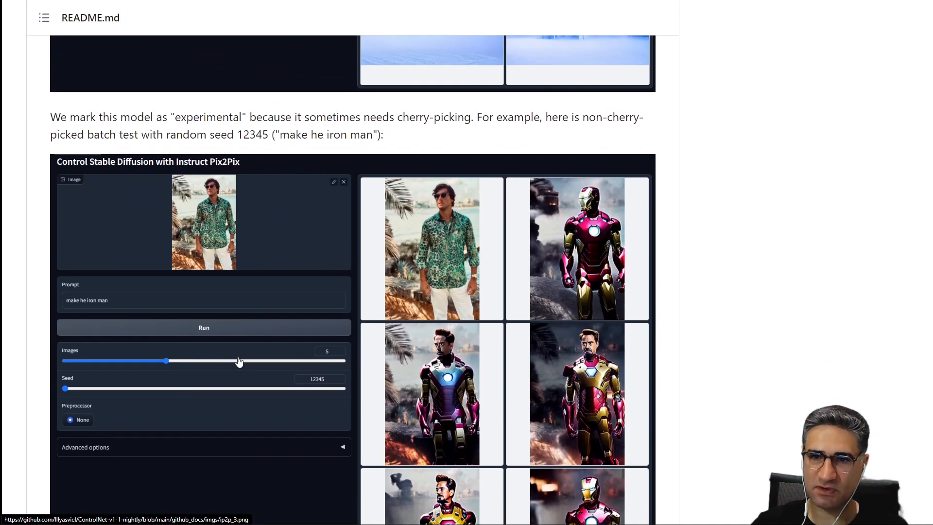
pyautogui.scroll(12, 350, 437)
pyautogui.scroll(12, 340, 430)
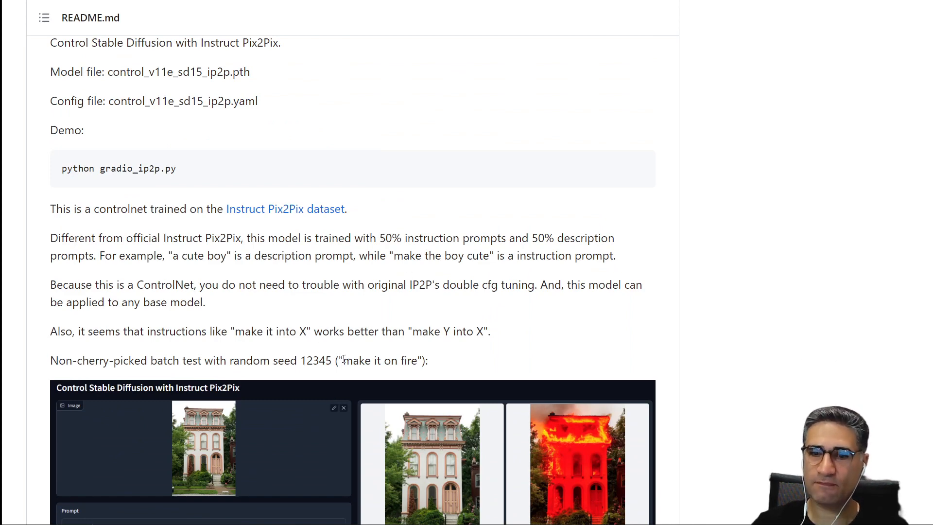
pyautogui.scroll(-4, 343, 359)
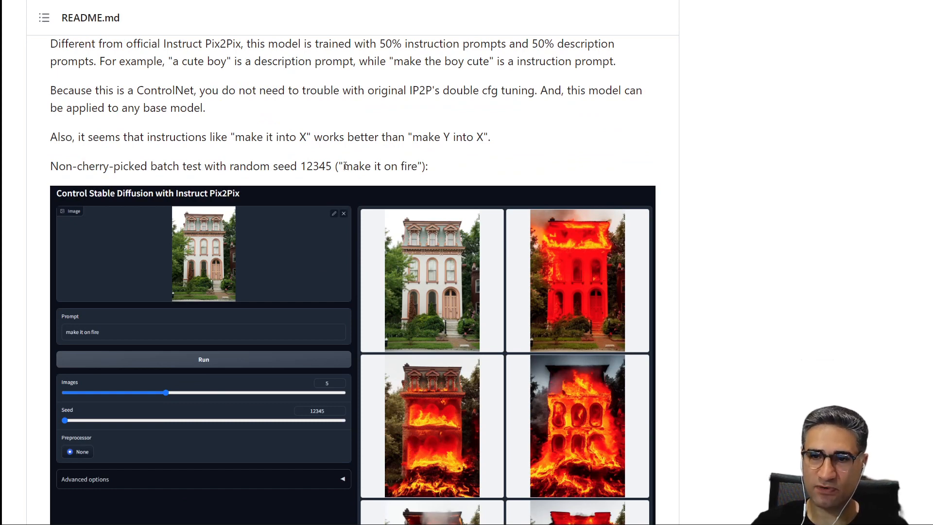
# Highlight the 'make it on fire' instruction and review the example prompts again.
pyautogui.moveTo(344, 166); pyautogui.dragTo(419, 169)
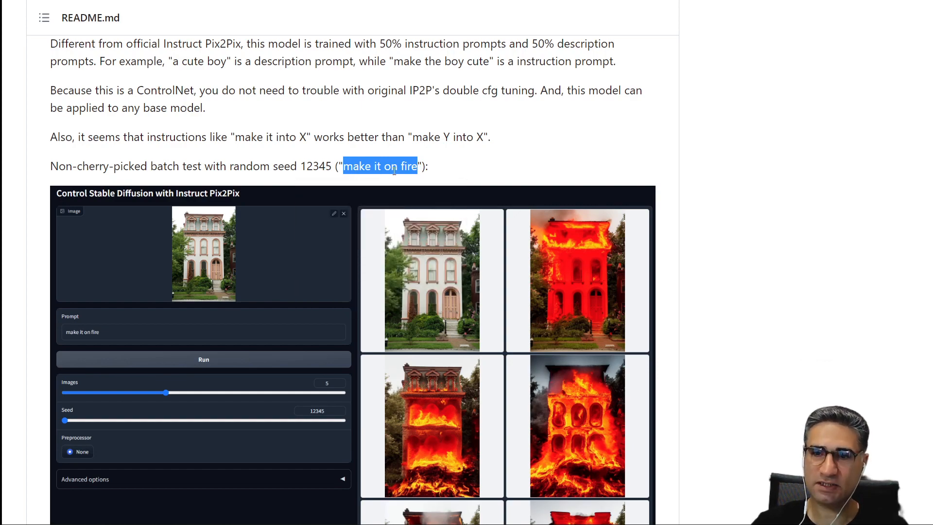
pyautogui.scroll(-10, 397, 167)
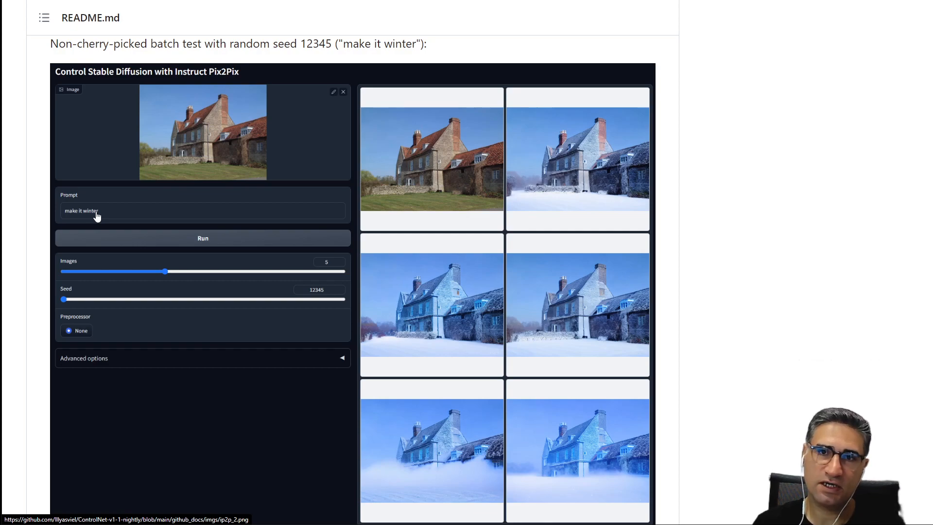
pyautogui.scroll(-20, 244, 319)
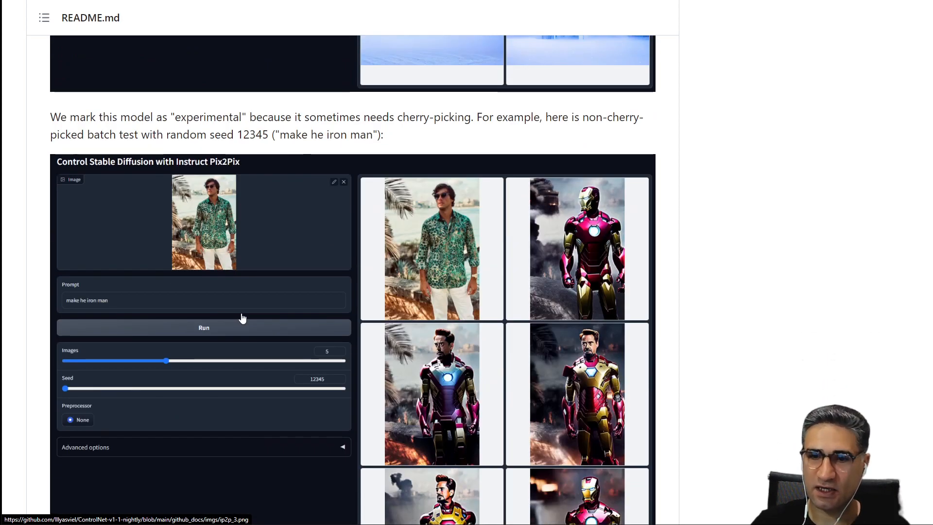
pyautogui.scroll(5, 281, 323)
pyautogui.scroll(20, 305, 355)
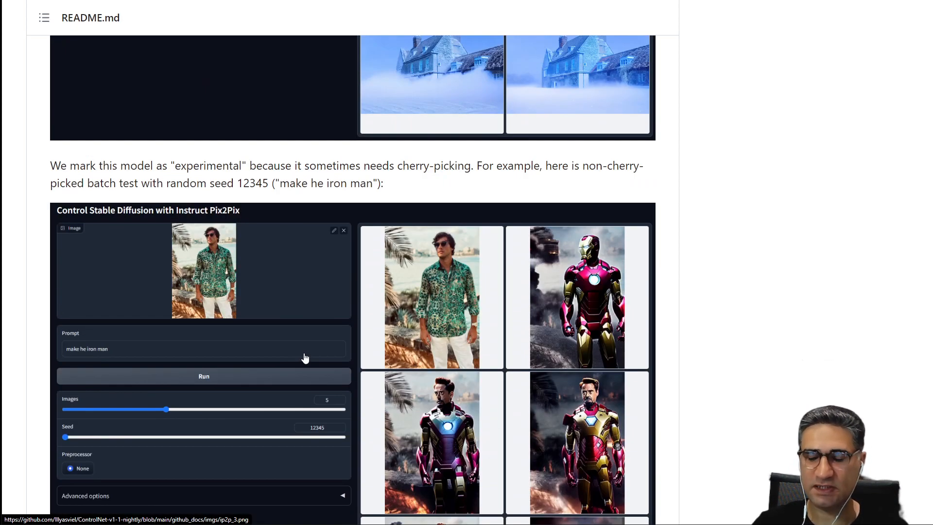
pyautogui.scroll(10, 299, 382)
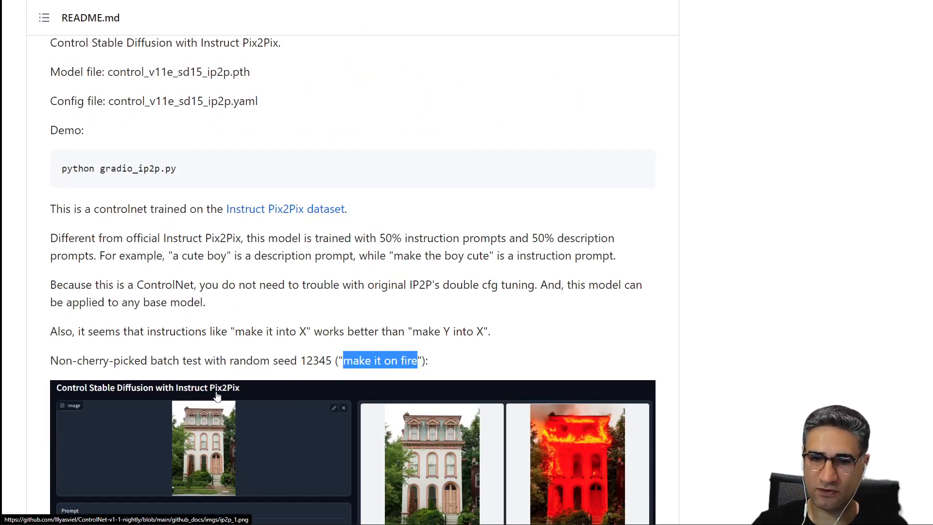
# Read the InstructPix2Pix repository README and its example image edits.
pyautogui.scroll(8, 444, 19)
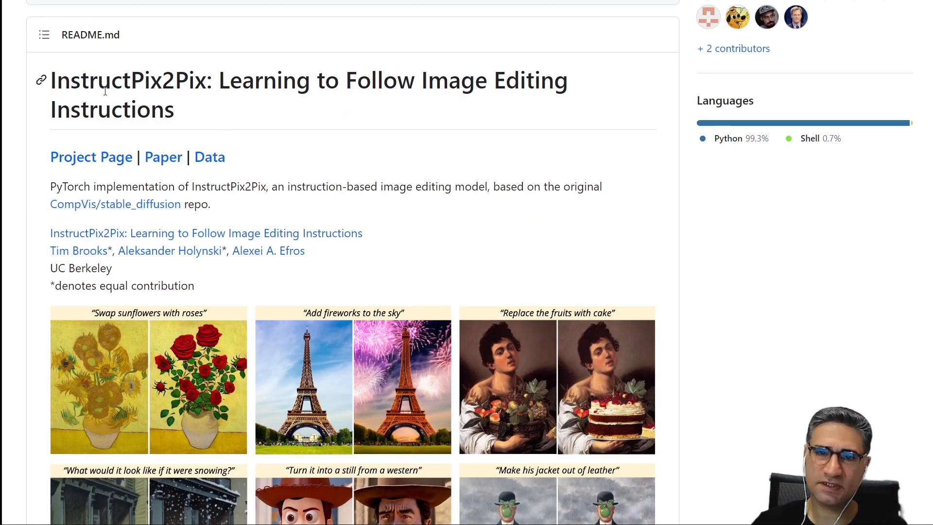
pyautogui.scroll(-1, 105, 91)
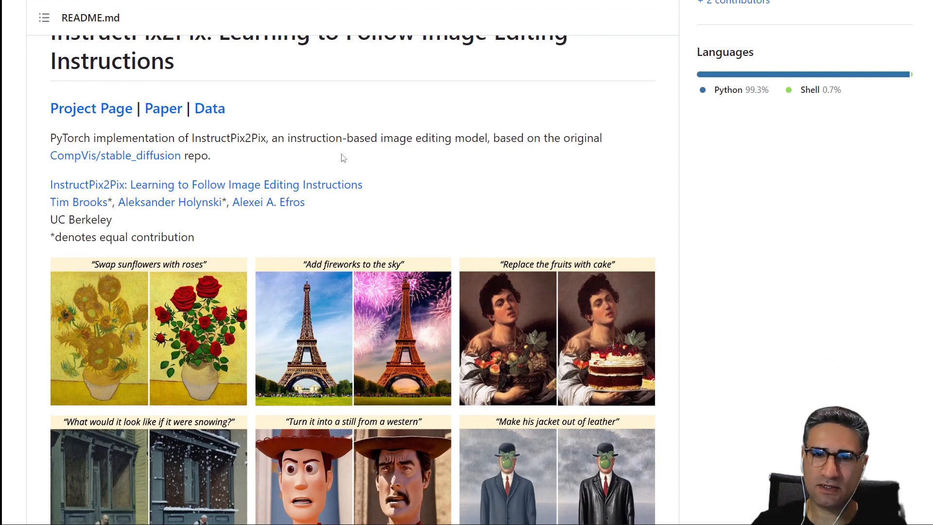
pyautogui.scroll(-5, 341, 156)
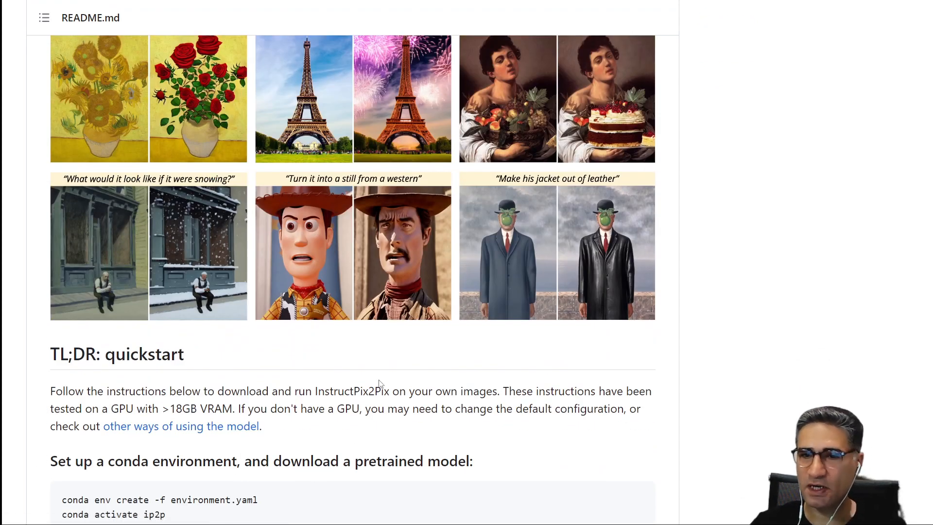
pyautogui.scroll(2, 380, 379)
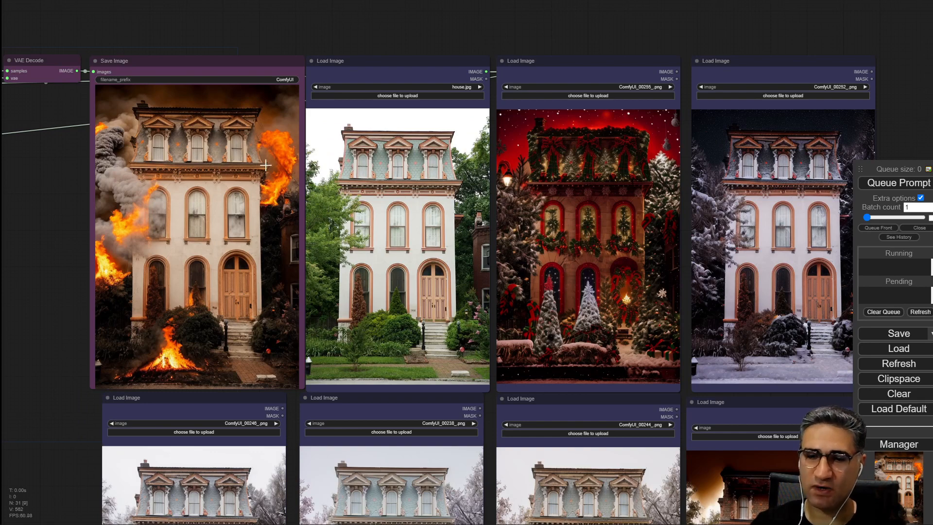
# Review the grid of house variation nodes in the workflow canvas.
pyautogui.scroll(-4, 265, 165)
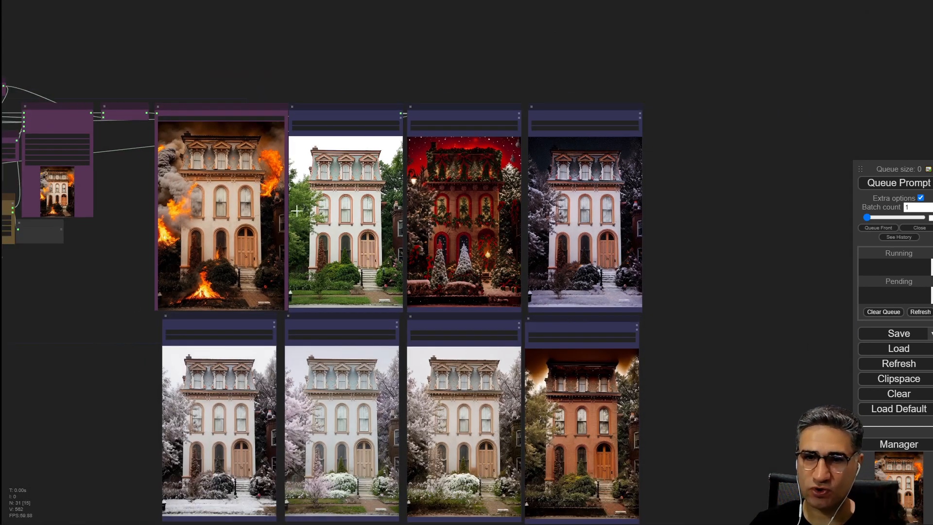
pyautogui.scroll(5, 296, 210)
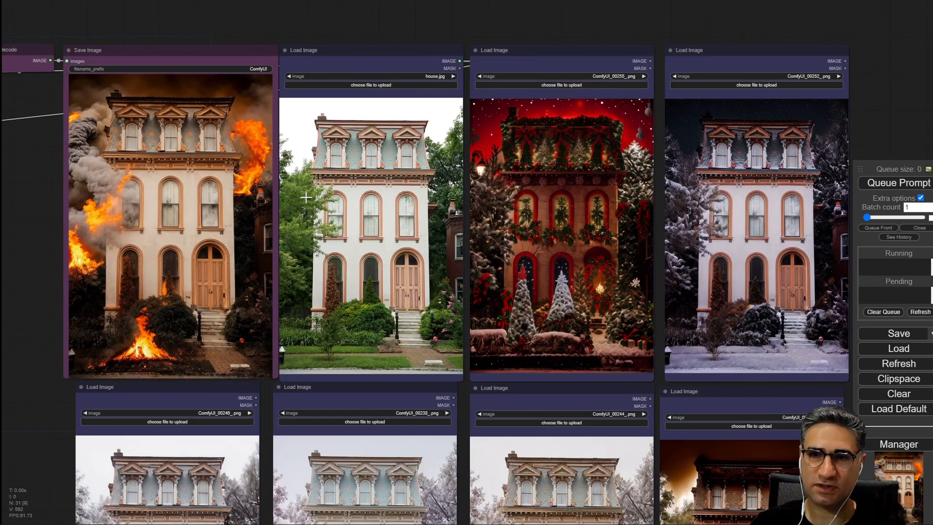
pyautogui.scroll(-4, 305, 197)
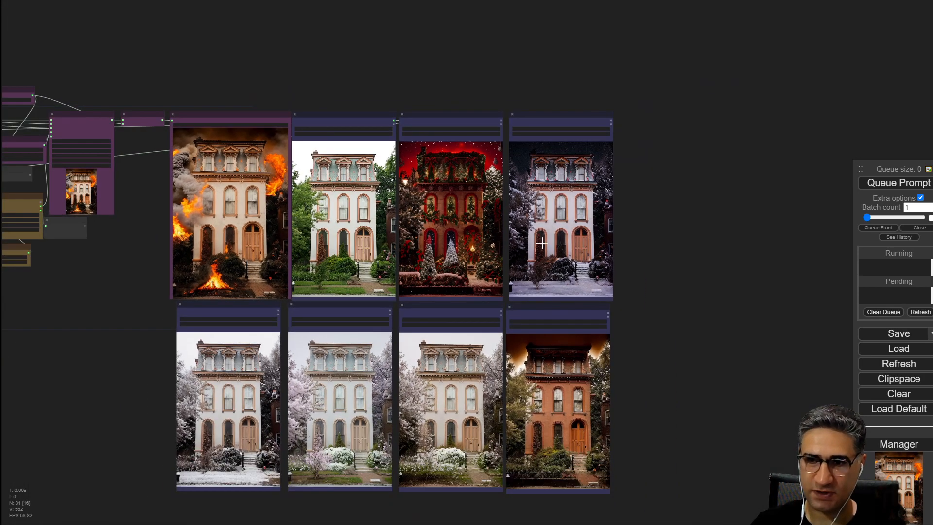
pyautogui.moveTo(718, 280); pyautogui.dragTo(630, 221)
pyautogui.moveTo(577, 25); pyautogui.dragTo(389, 484)
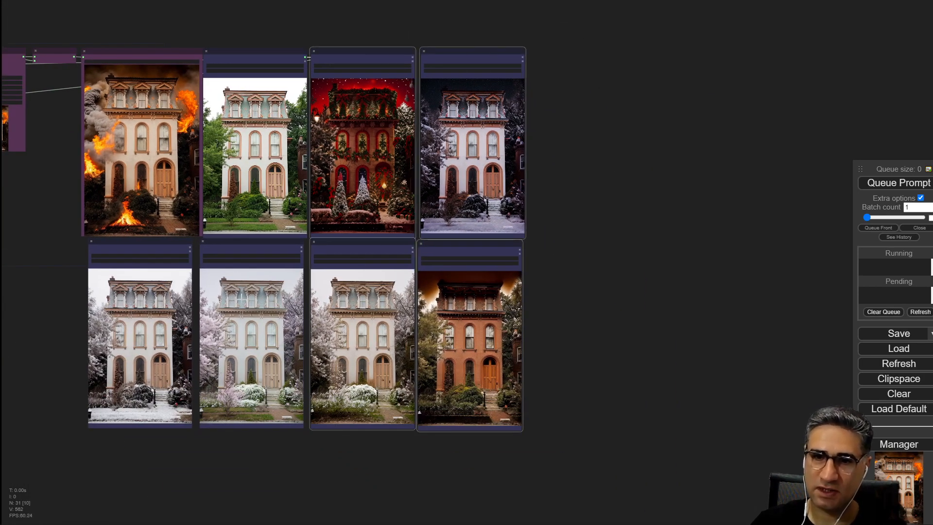
# Move the winter and Christmas variation image nodes off to the side of the canvas, clearing space around the fire result.
pyautogui.moveTo(269, 484); pyautogui.dragTo(93, 304)
pyautogui.moveTo(129, 242); pyautogui.dragTo(722, 184)
pyautogui.moveTo(583, 24); pyautogui.dragTo(368, 469)
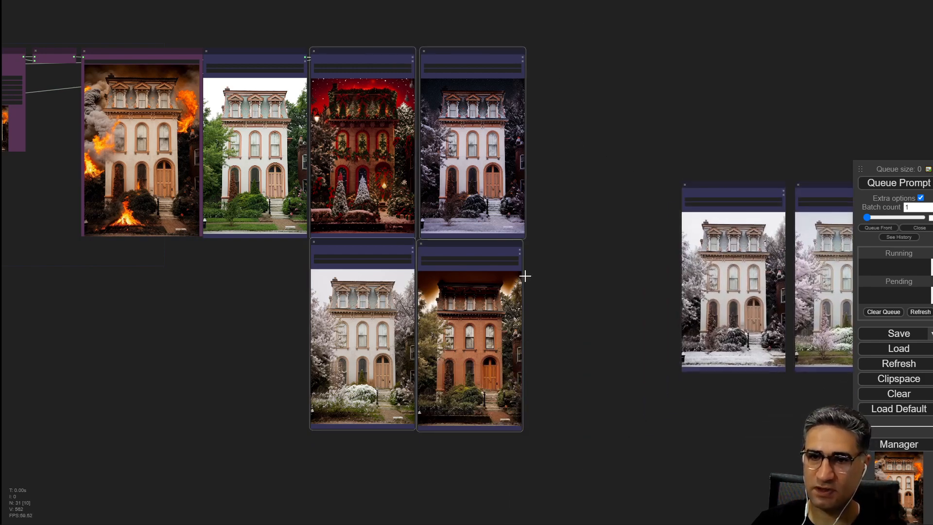
pyautogui.moveTo(381, 146); pyautogui.dragTo(772, 114)
pyautogui.click(586, 178)
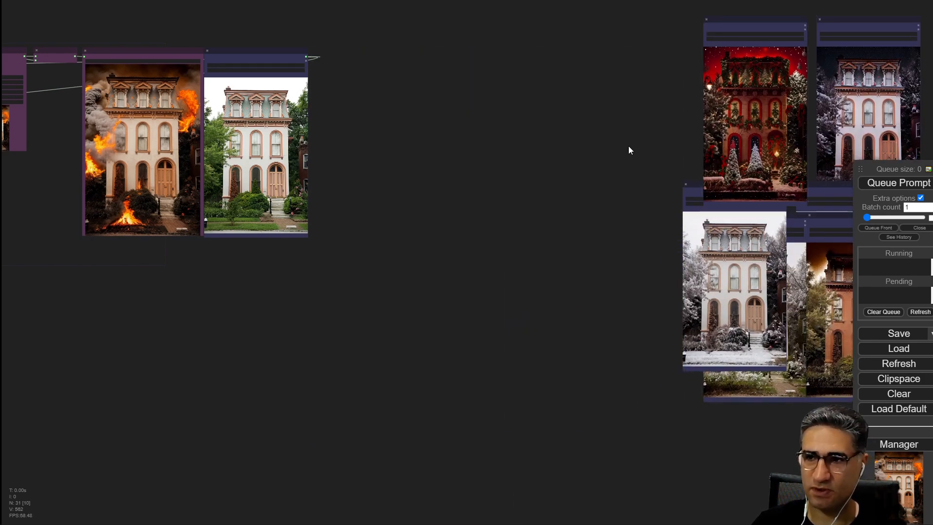
# Examine the fire result in the Save Image node next to the original house in the Load Image node.
pyautogui.moveTo(628, 146); pyautogui.dragTo(283, 141)
pyautogui.scroll(5, 432, 211)
pyautogui.scroll(-6, 289, 258)
pyautogui.moveTo(149, 288); pyautogui.dragTo(716, 355)
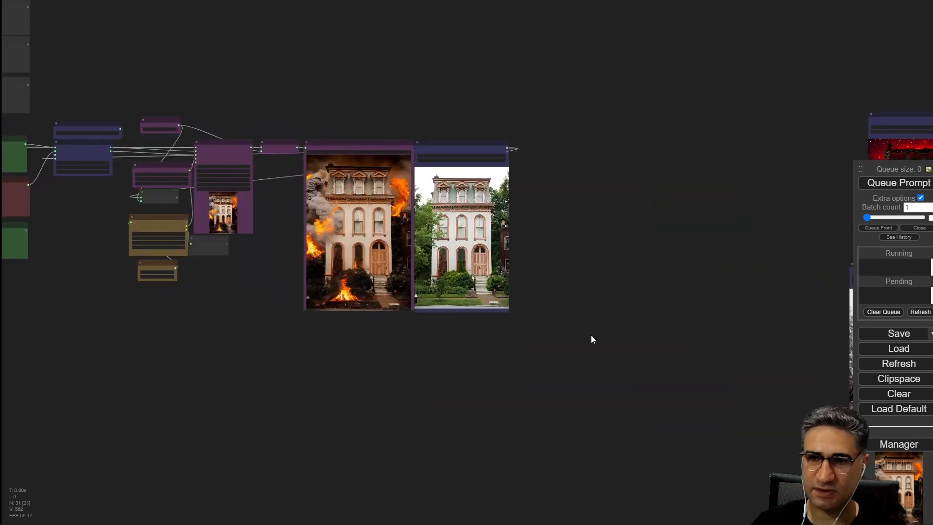
pyautogui.scroll(7, 335, 287)
pyautogui.scroll(3, 539, 372)
pyautogui.moveTo(532, 384); pyautogui.dragTo(479, 523)
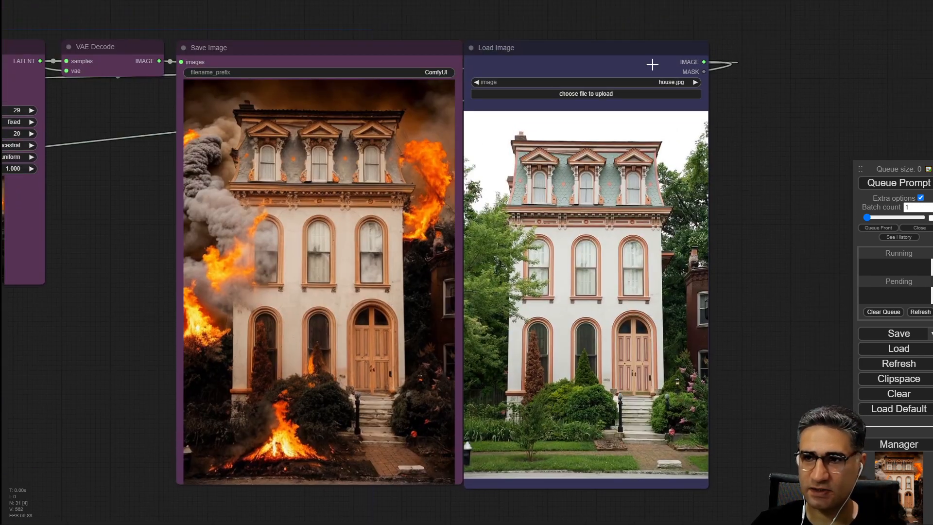
pyautogui.moveTo(571, 42); pyautogui.dragTo(590, 37)
pyautogui.moveTo(107, 176); pyautogui.dragTo(180, 158)
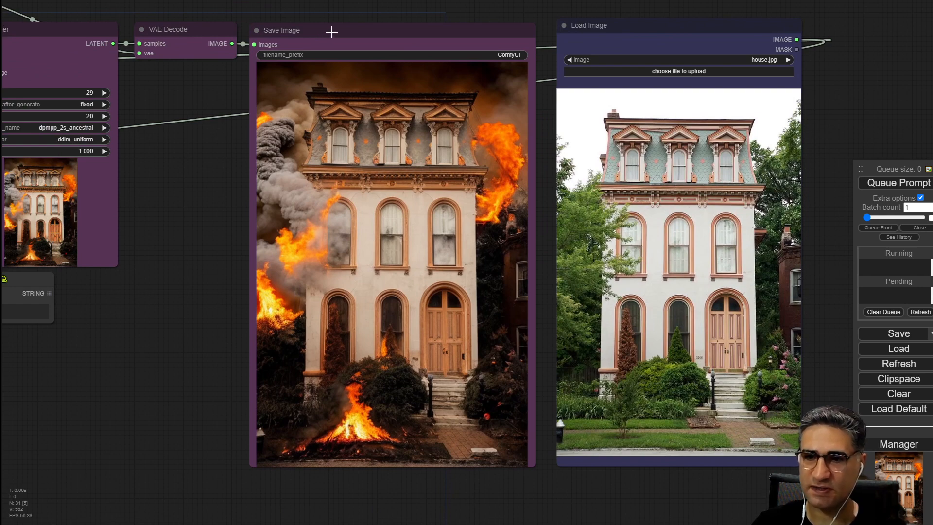
pyautogui.moveTo(160, 421); pyautogui.dragTo(303, 408)
pyautogui.scroll(-6, 303, 408)
pyautogui.moveTo(126, 402); pyautogui.dragTo(496, 381)
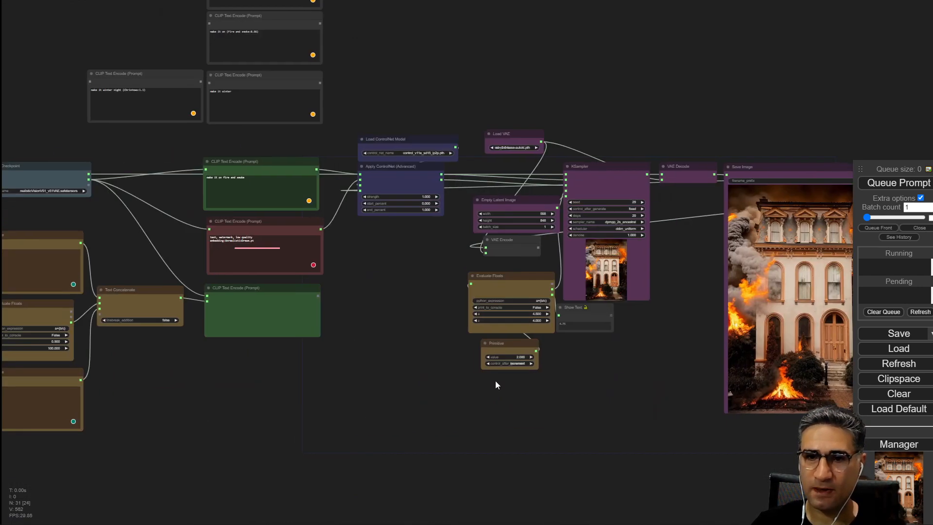
# Review the Load Checkpoint and prompt nodes, highlighting the positive prompt text 'make it on fire and smoke'.
pyautogui.moveTo(214, 371); pyautogui.dragTo(418, 417)
pyautogui.scroll(3, 289, 233)
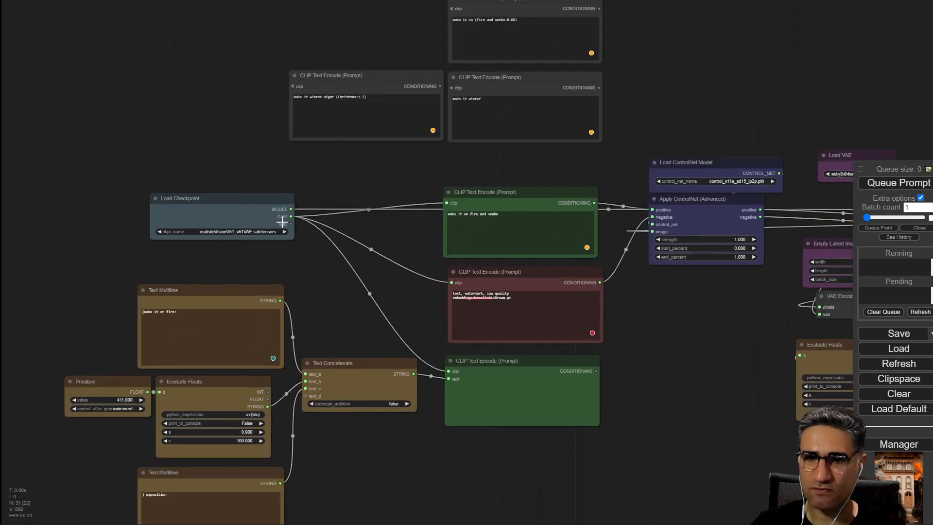
pyautogui.scroll(5, 282, 222)
pyautogui.moveTo(403, 322); pyautogui.dragTo(136, 260)
pyautogui.moveTo(749, 309); pyautogui.dragTo(240, 301)
pyautogui.scroll(-4, 233, 300)
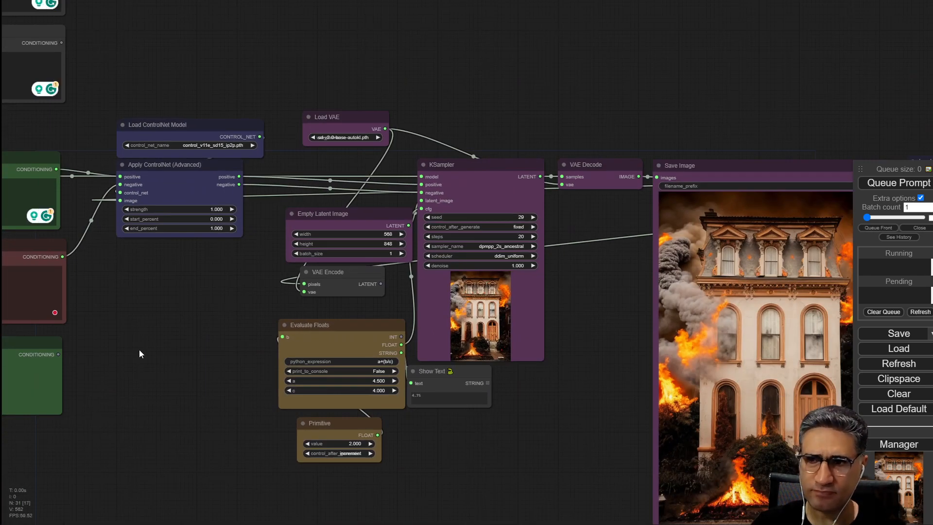
pyautogui.moveTo(174, 469); pyautogui.dragTo(707, 448)
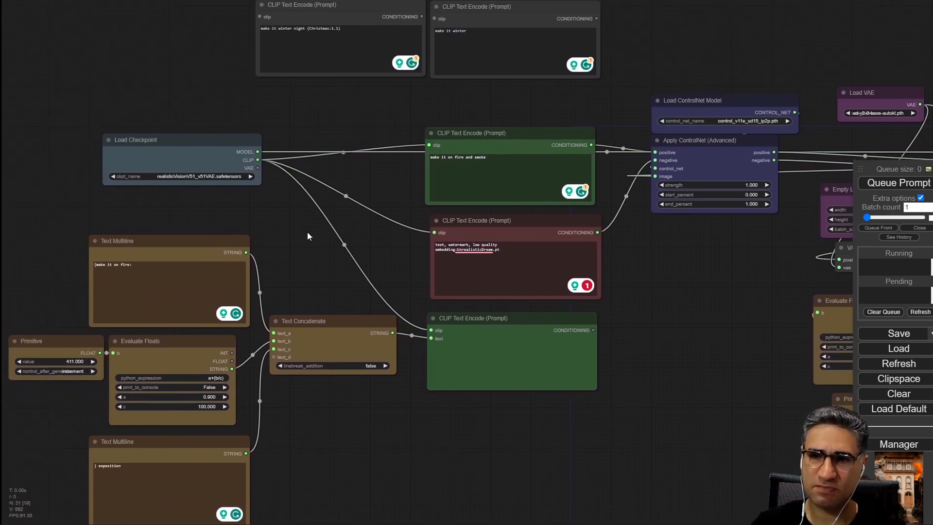
pyautogui.moveTo(311, 228); pyautogui.dragTo(311, 288)
pyautogui.scroll(8, 312, 290)
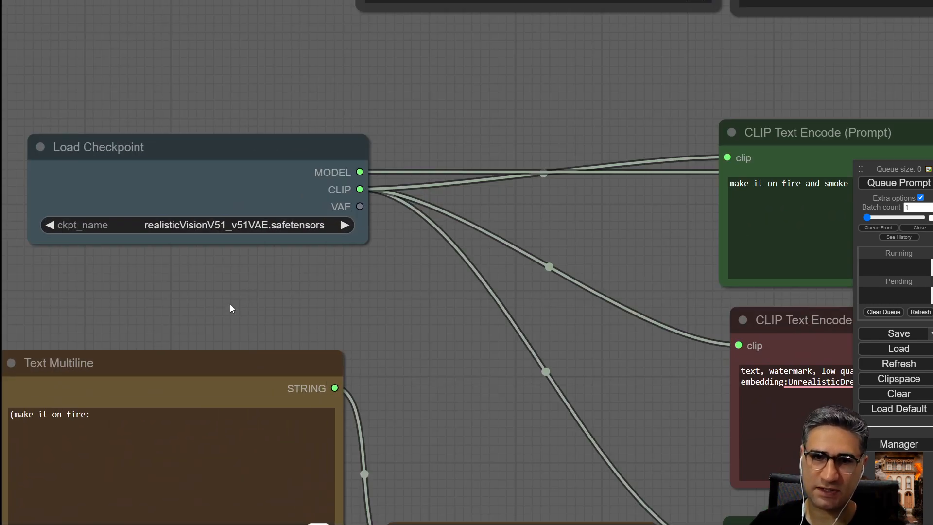
pyautogui.moveTo(176, 156); pyautogui.dragTo(156, 157)
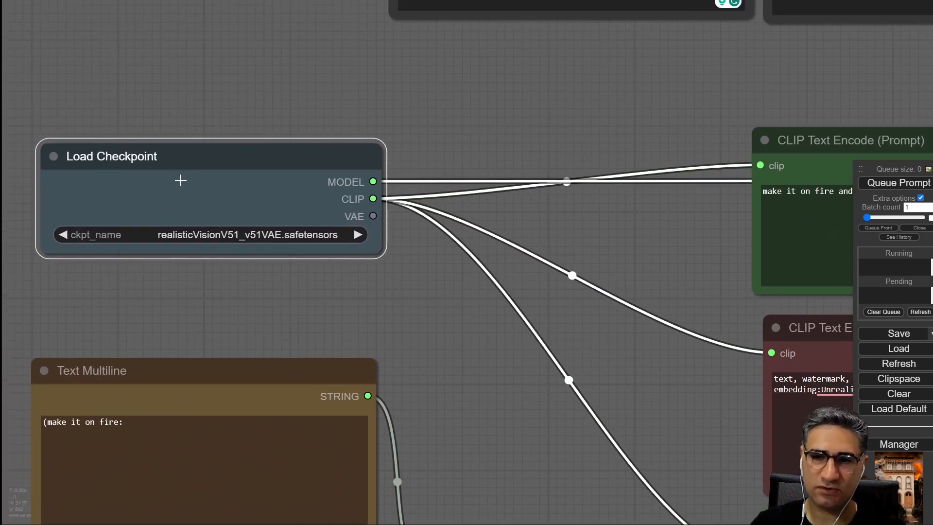
pyautogui.moveTo(407, 338); pyautogui.dragTo(1, 266)
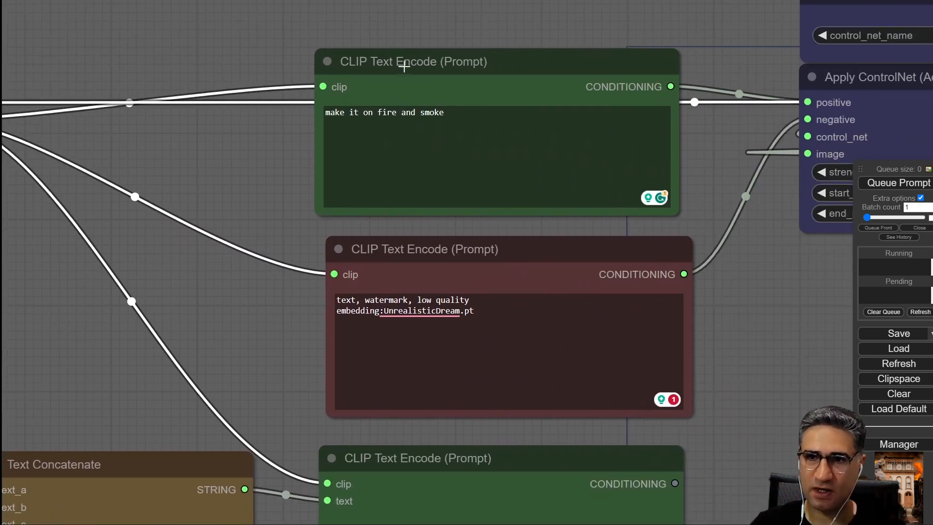
pyautogui.moveTo(404, 66); pyautogui.dragTo(419, 72)
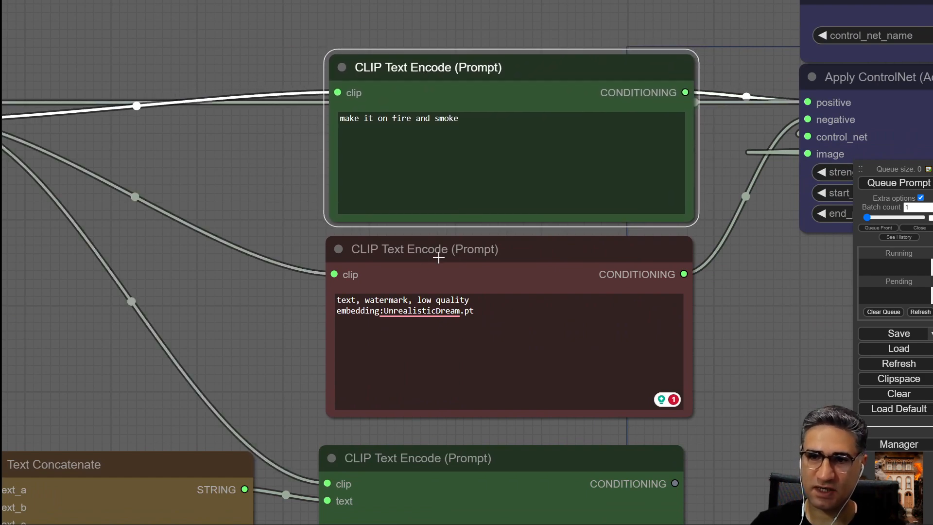
pyautogui.moveTo(441, 253)
pyautogui.mouseDown()
pyautogui.moveTo(433, 250)
pyautogui.moveTo(442, 247)
pyautogui.mouseUp()
pyautogui.moveTo(273, 187); pyautogui.dragTo(112, 176)
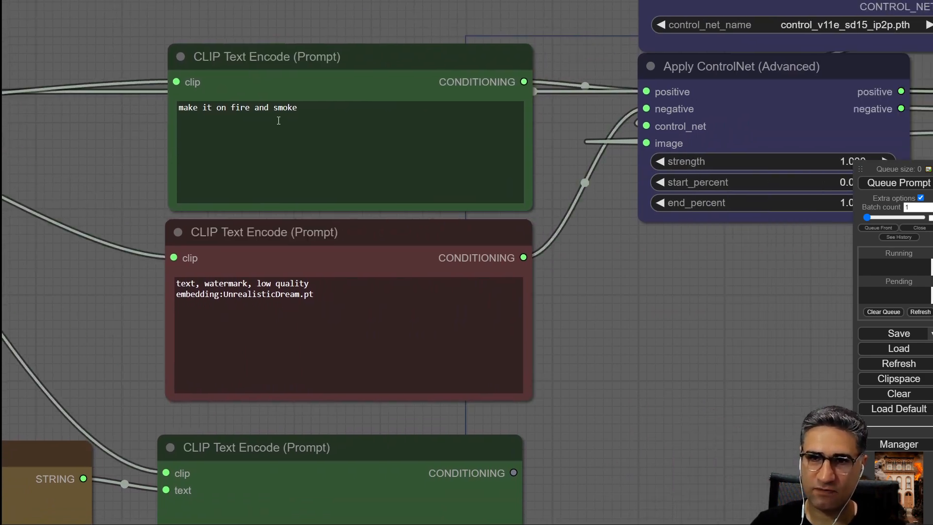
pyautogui.scroll(5, 178, 107)
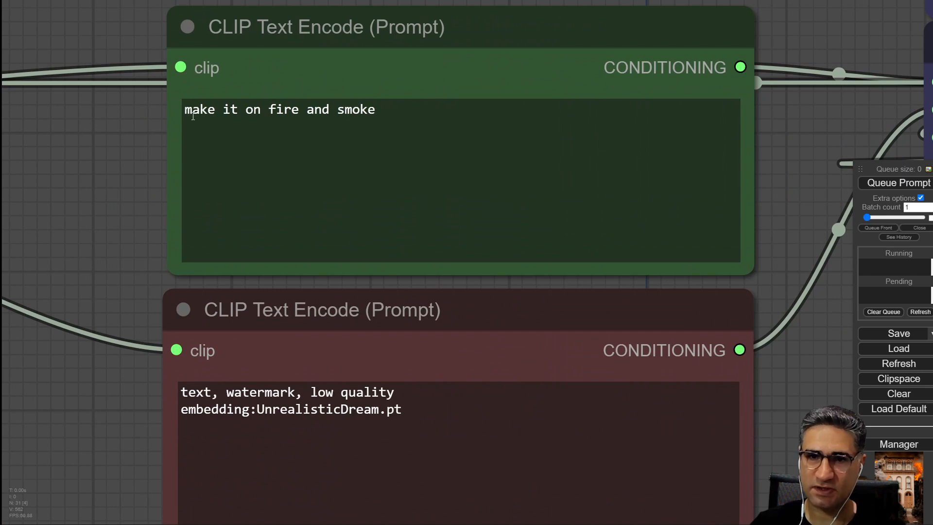
pyautogui.moveTo(187, 112); pyautogui.dragTo(369, 111)
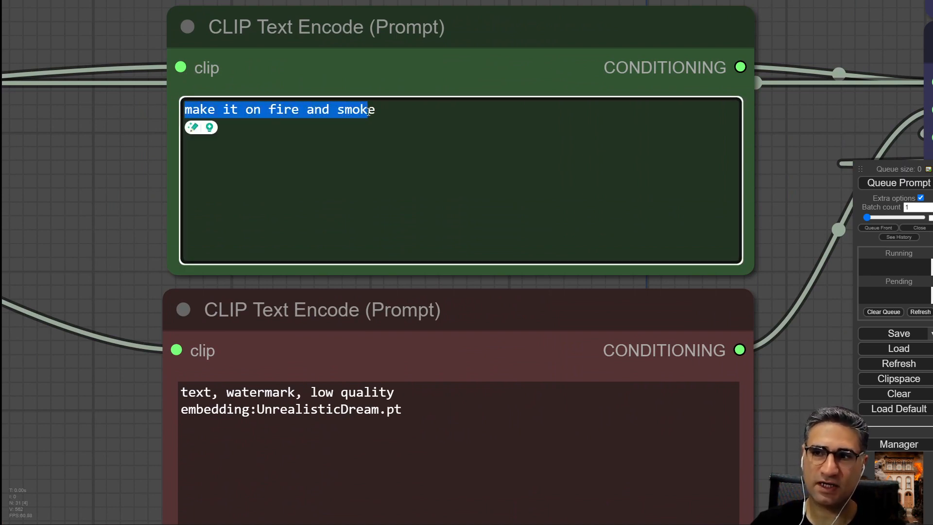
# Inspect the Apply ControlNet (Advanced) node settings and the Load ControlNet Model node using control_v11e_sd15_ip2p.pth.
pyautogui.scroll(-5, 784, 193)
pyautogui.moveTo(818, 263); pyautogui.dragTo(160, 291)
pyautogui.moveTo(297, 138); pyautogui.dragTo(324, 169)
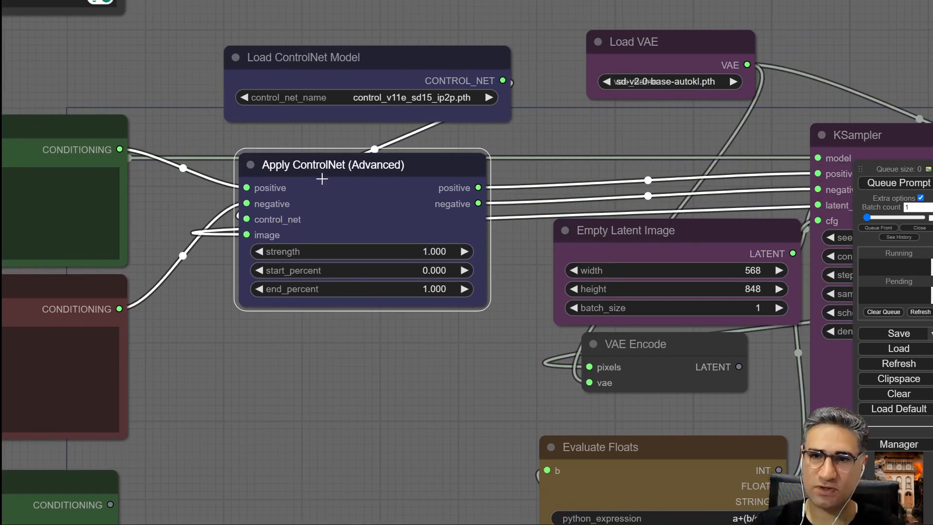
pyautogui.scroll(5, 324, 165)
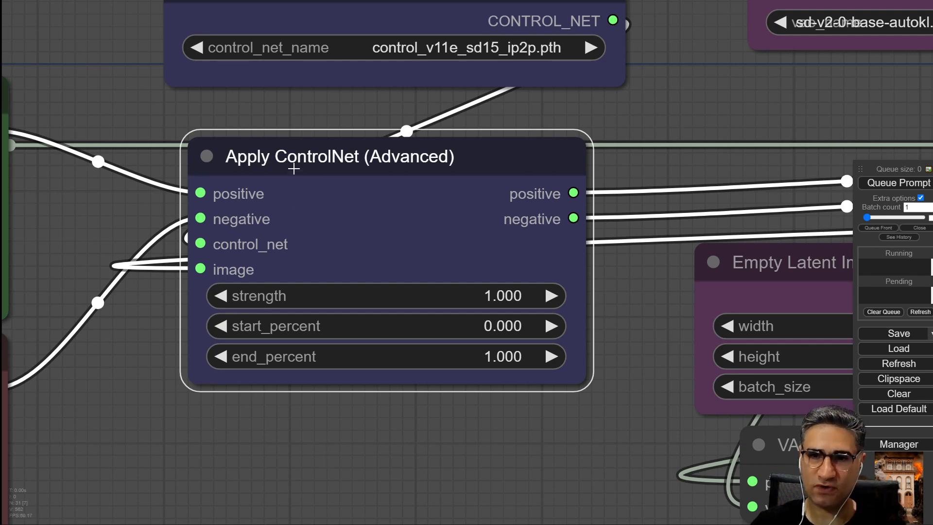
pyautogui.moveTo(294, 168); pyautogui.dragTo(313, 95)
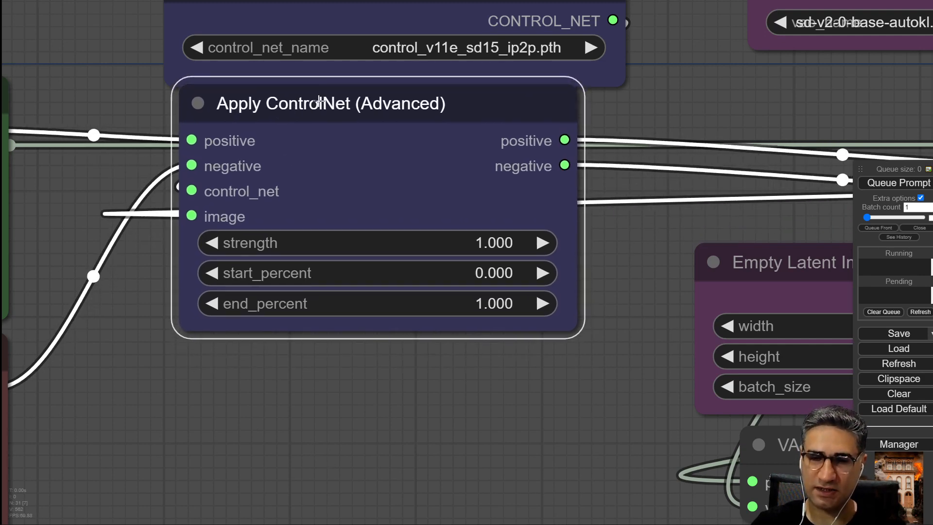
pyautogui.moveTo(317, 419); pyautogui.dragTo(313, 447)
pyautogui.scroll(-3, 319, 432)
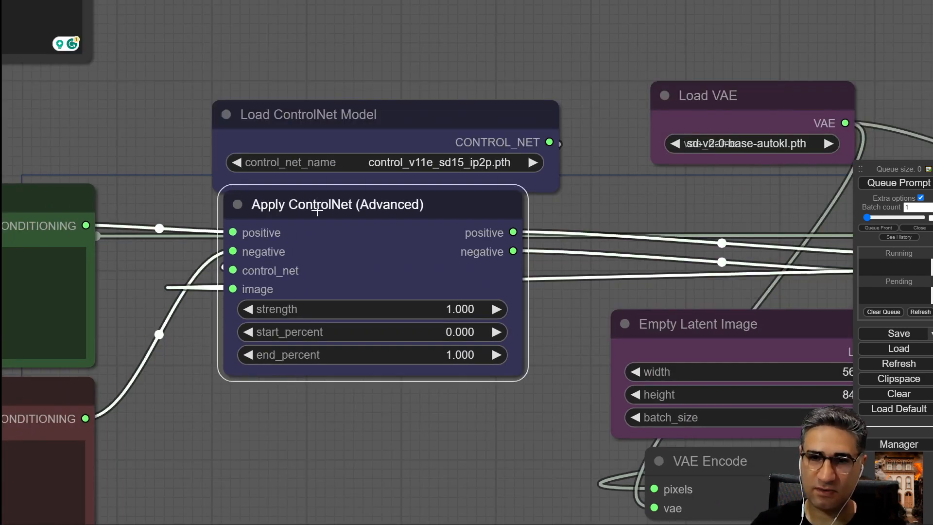
pyautogui.moveTo(317, 210); pyautogui.dragTo(321, 246)
pyautogui.moveTo(288, 481); pyautogui.dragTo(348, 461)
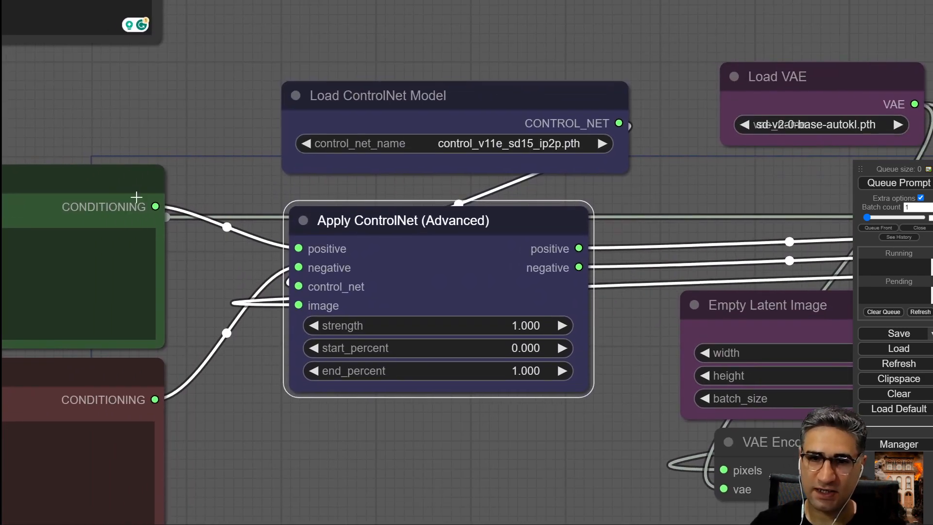
pyautogui.moveTo(238, 485); pyautogui.dragTo(446, 434)
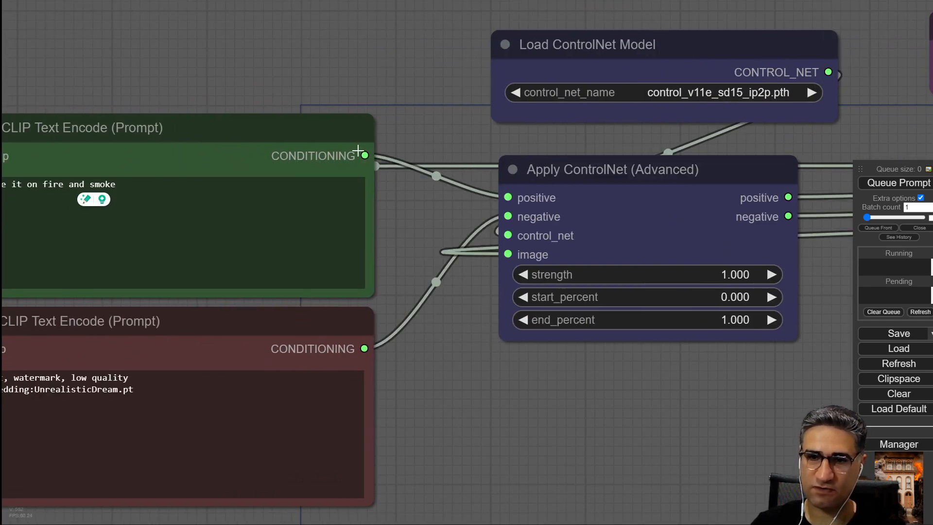
pyautogui.moveTo(559, 416); pyautogui.dragTo(260, 364)
pyautogui.scroll(6, 282, 247)
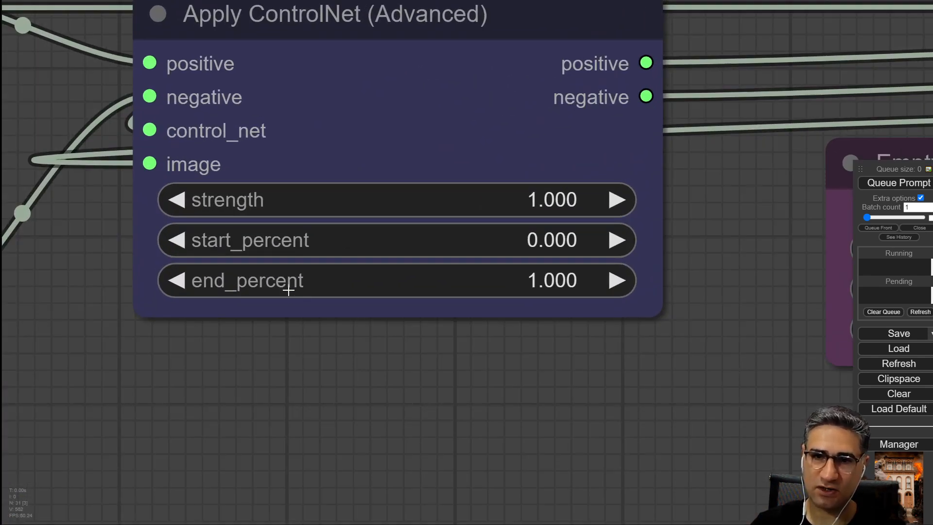
pyautogui.moveTo(312, 347); pyautogui.dragTo(273, 458)
pyautogui.scroll(-5, 281, 462)
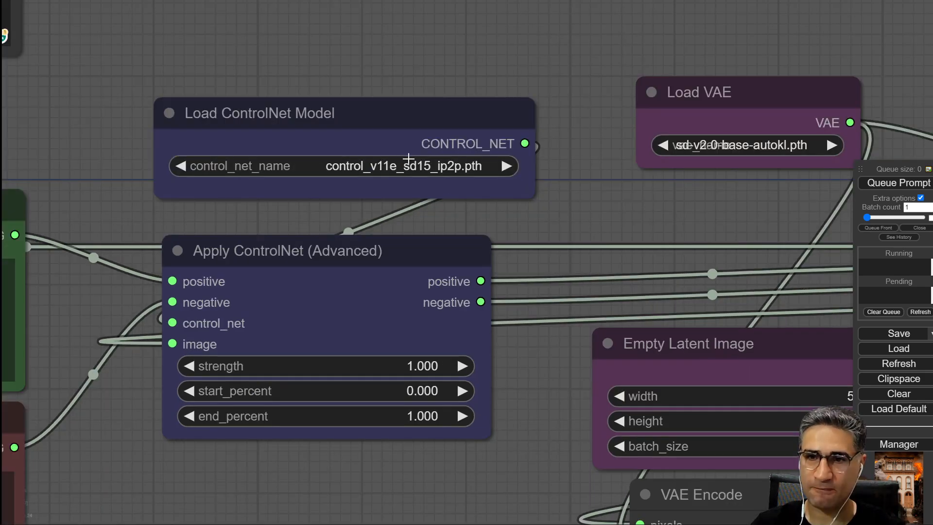
pyautogui.moveTo(407, 126); pyautogui.dragTo(346, 121)
pyautogui.scroll(9, 362, 146)
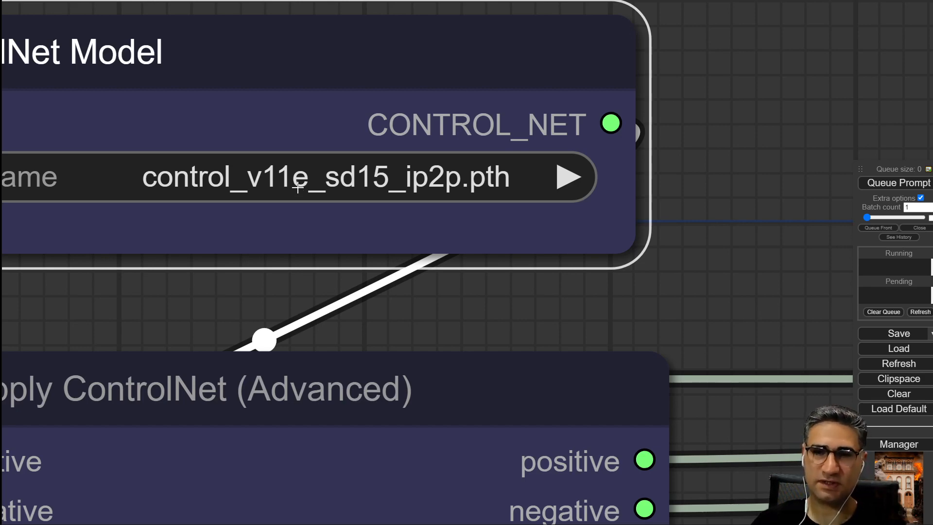
# Inspect the KSampler sampling settings and the Empty Latent Image size feeding it.
pyautogui.scroll(-10, 301, 204)
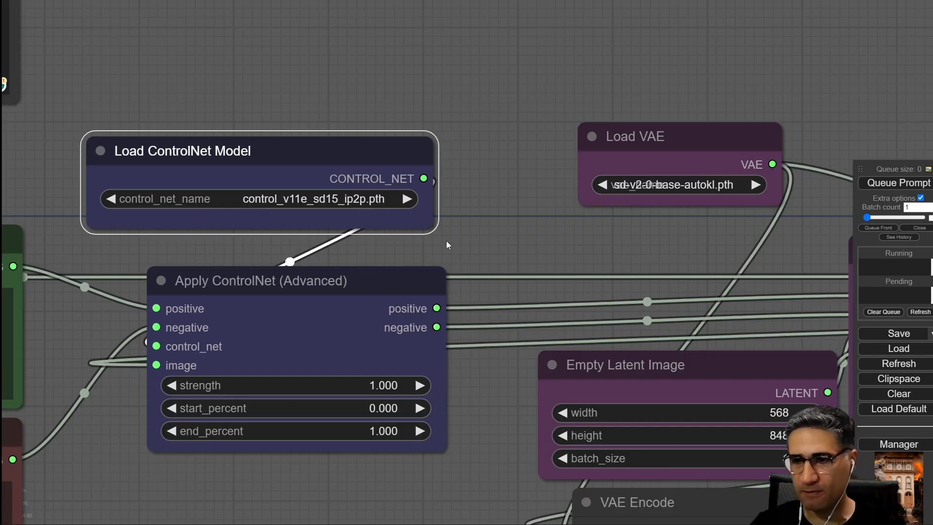
pyautogui.moveTo(446, 246); pyautogui.dragTo(283, 132)
pyautogui.scroll(-5, 285, 214)
pyautogui.moveTo(234, 354); pyautogui.dragTo(204, 350)
pyautogui.scroll(3, 309, 340)
pyautogui.moveTo(214, 161); pyautogui.dragTo(218, 149)
pyautogui.moveTo(303, 373); pyautogui.dragTo(2, 368)
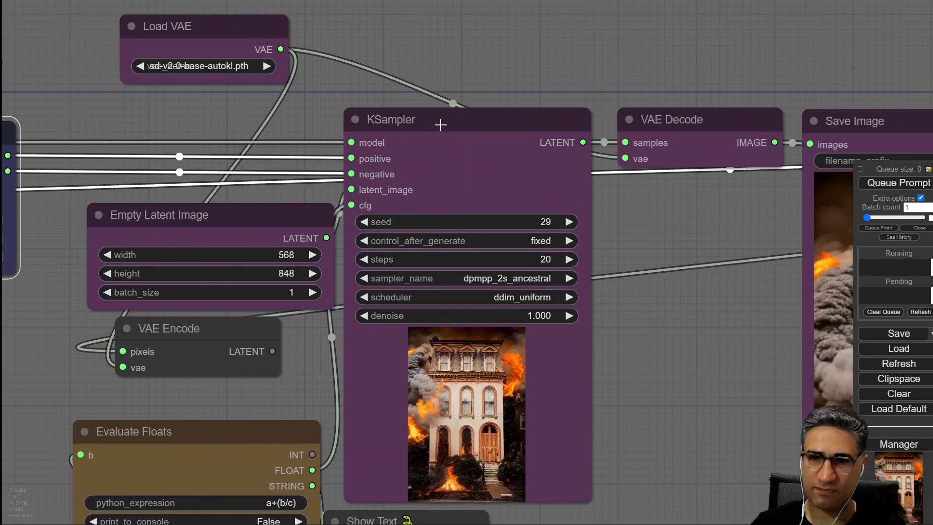
pyautogui.moveTo(440, 125); pyautogui.dragTo(448, 119)
pyautogui.moveTo(260, 217); pyautogui.dragTo(235, 194)
pyautogui.scroll(2, 219, 228)
pyautogui.scroll(3, 195, 224)
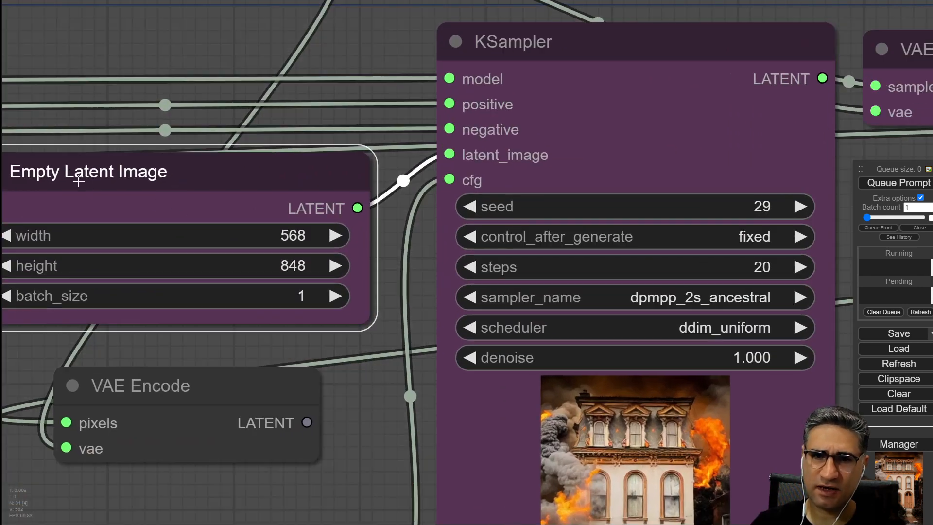
pyautogui.moveTo(242, 347); pyautogui.dragTo(281, 370)
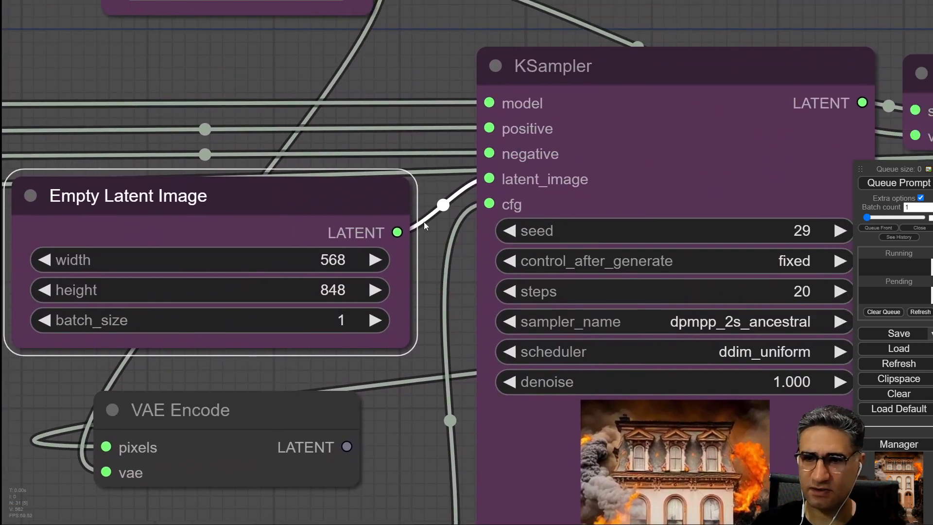
pyautogui.scroll(-1, 424, 296)
pyautogui.scroll(-5, 422, 316)
pyautogui.moveTo(661, 273); pyautogui.dragTo(508, 268)
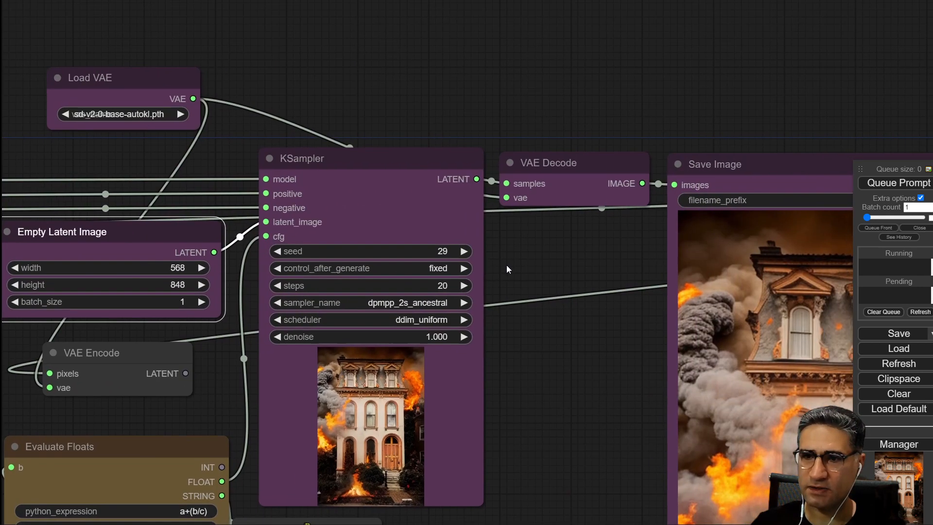
# Trace how the Load VAE and Load Image nodes connect through VAE Encode and the ControlNet image input.
pyautogui.moveTo(100, 77); pyautogui.dragTo(78, 56)
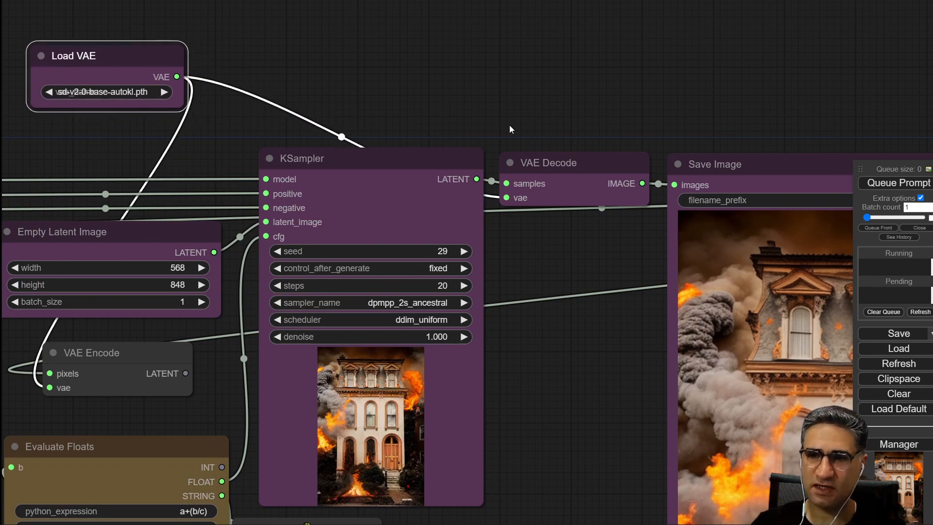
pyautogui.moveTo(511, 127); pyautogui.dragTo(322, 56)
pyautogui.moveTo(398, 92)
pyautogui.mouseDown()
pyautogui.moveTo(395, 78)
pyautogui.moveTo(398, 89)
pyautogui.mouseUp()
pyautogui.moveTo(396, 390); pyautogui.dragTo(675, 242)
pyautogui.moveTo(191, 136); pyautogui.dragTo(145, 150)
pyautogui.scroll(-5, 253, 201)
pyautogui.moveTo(452, 349); pyautogui.dragTo(320, 372)
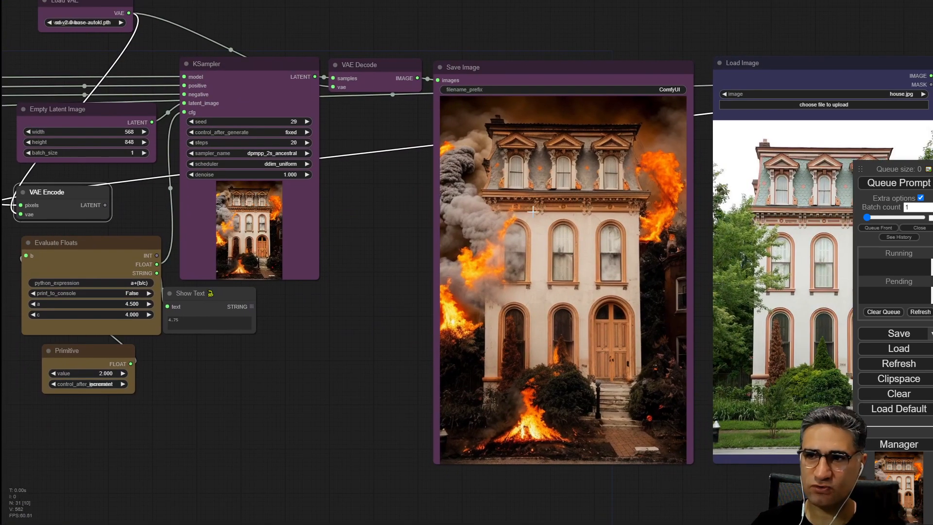
pyautogui.moveTo(778, 69); pyautogui.dragTo(2, 428)
pyautogui.moveTo(394, 367); pyautogui.dragTo(825, 240)
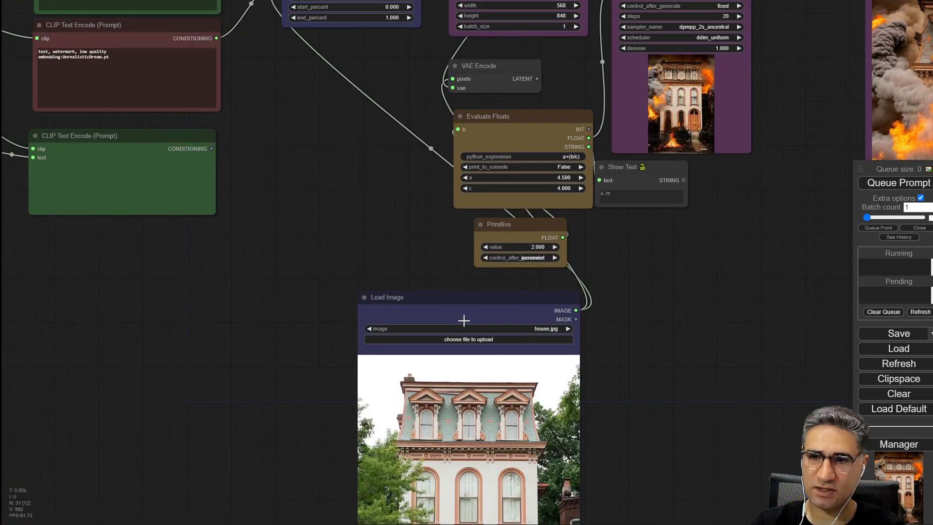
pyautogui.moveTo(471, 313); pyautogui.dragTo(196, 259)
pyautogui.moveTo(380, 66); pyautogui.dragTo(270, 145)
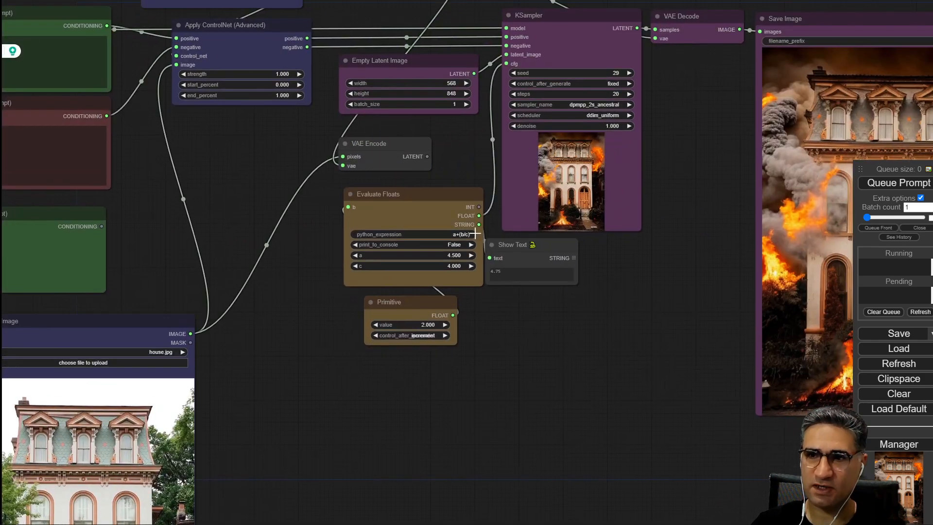
pyautogui.moveTo(397, 152); pyautogui.dragTo(415, 145)
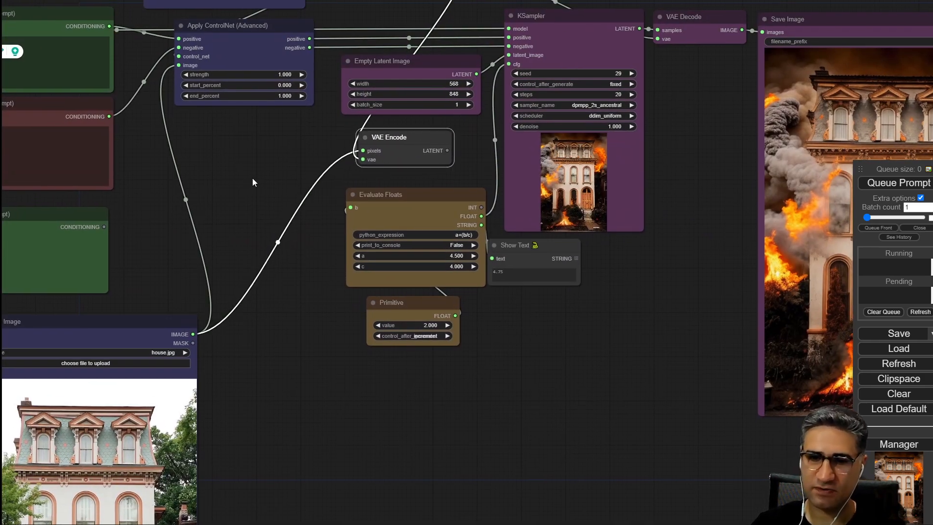
# Pan and zoom across the workflow to review the node connections and the positive prompt text.
pyautogui.moveTo(252, 183); pyautogui.dragTo(424, 231)
pyautogui.moveTo(263, 387); pyautogui.dragTo(339, 330)
pyautogui.scroll(10, 364, 159)
pyautogui.scroll(-3, 372, 131)
pyautogui.moveTo(484, 296); pyautogui.dragTo(458, 339)
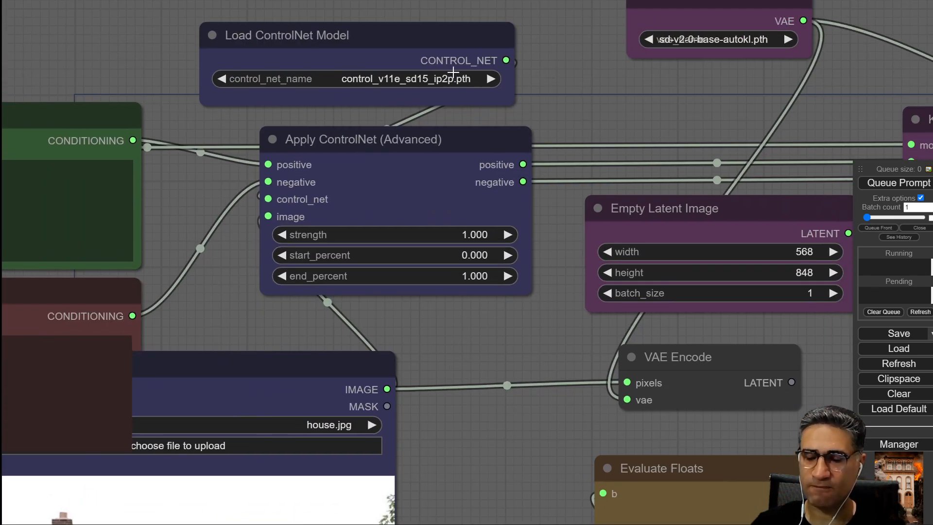
pyautogui.scroll(3, 409, 71)
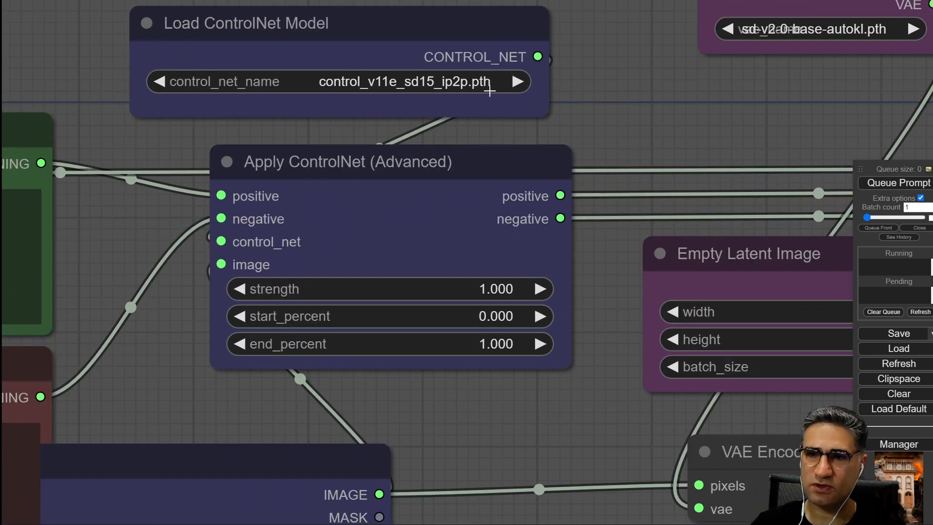
pyautogui.moveTo(459, 470); pyautogui.dragTo(573, 158)
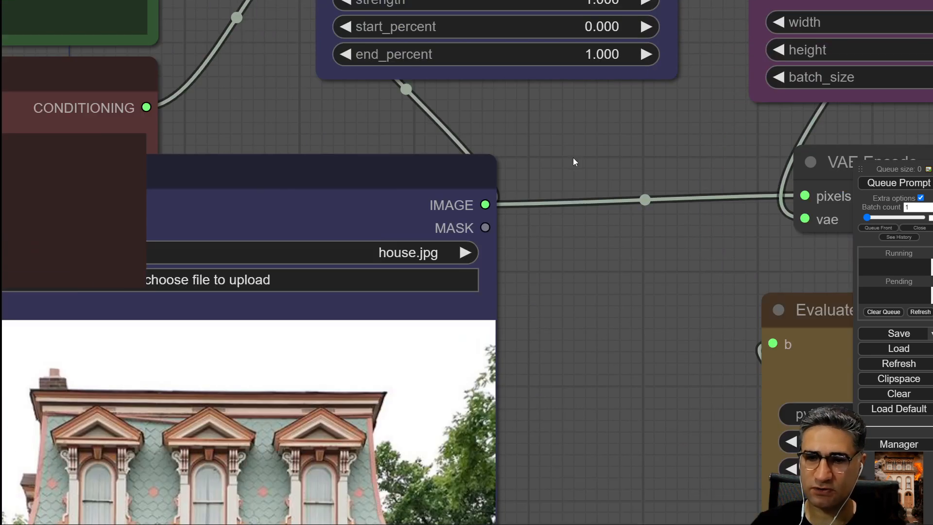
pyautogui.scroll(-5, 538, 215)
pyautogui.moveTo(529, 310); pyautogui.dragTo(508, 177)
pyautogui.moveTo(391, 81); pyautogui.dragTo(325, 361)
pyautogui.scroll(-3, 327, 322)
pyautogui.moveTo(348, 265)
pyautogui.mouseDown()
pyautogui.moveTo(334, 132)
pyautogui.moveTo(304, 194)
pyautogui.mouseUp()
pyautogui.moveTo(325, 171); pyautogui.dragTo(280, 272)
pyautogui.moveTo(347, 205); pyautogui.dragTo(335, 288)
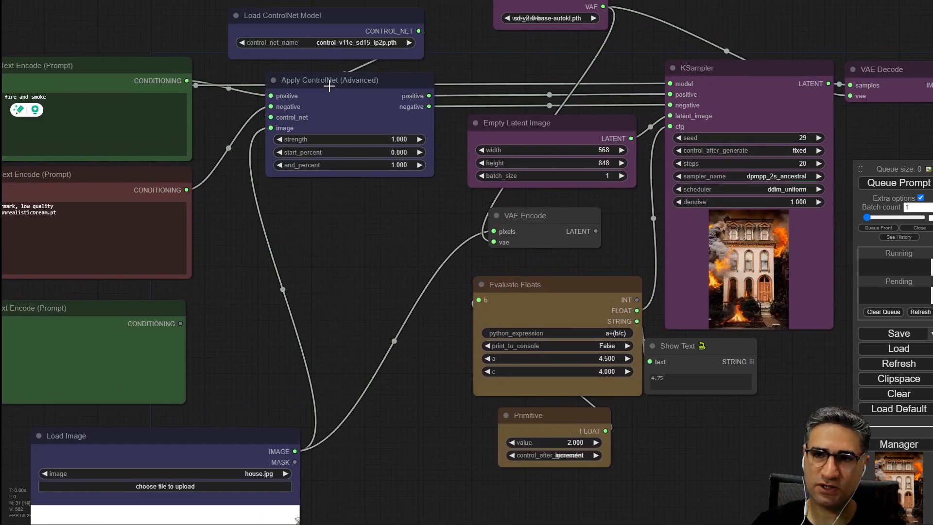
pyautogui.moveTo(360, 247); pyautogui.dragTo(3, 278)
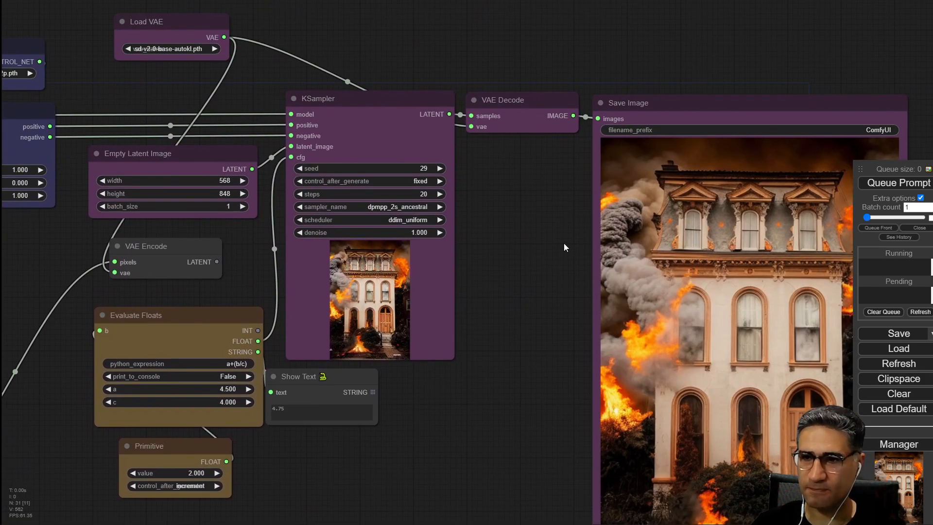
pyautogui.moveTo(352, 488); pyautogui.dragTo(738, 439)
pyautogui.moveTo(253, 276); pyautogui.dragTo(717, 405)
pyautogui.scroll(11, 460, 166)
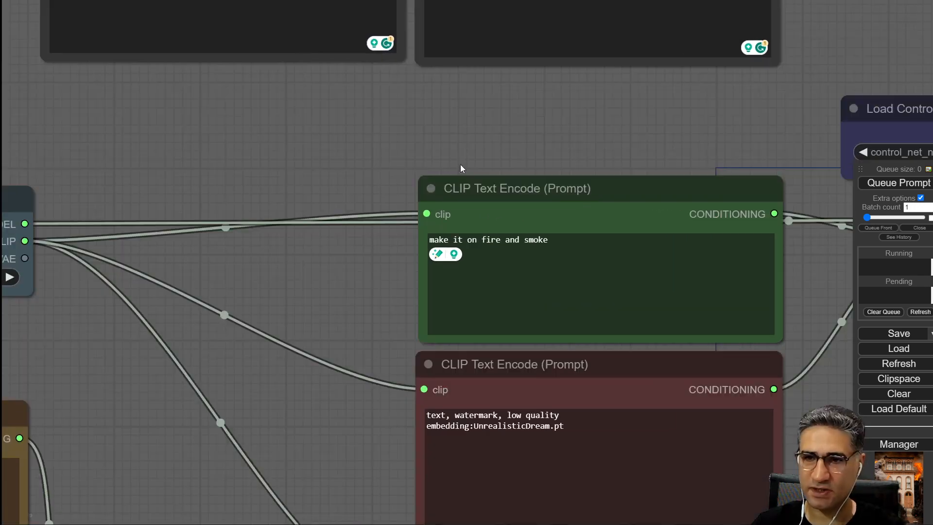
pyautogui.moveTo(557, 145); pyautogui.dragTo(394, 85)
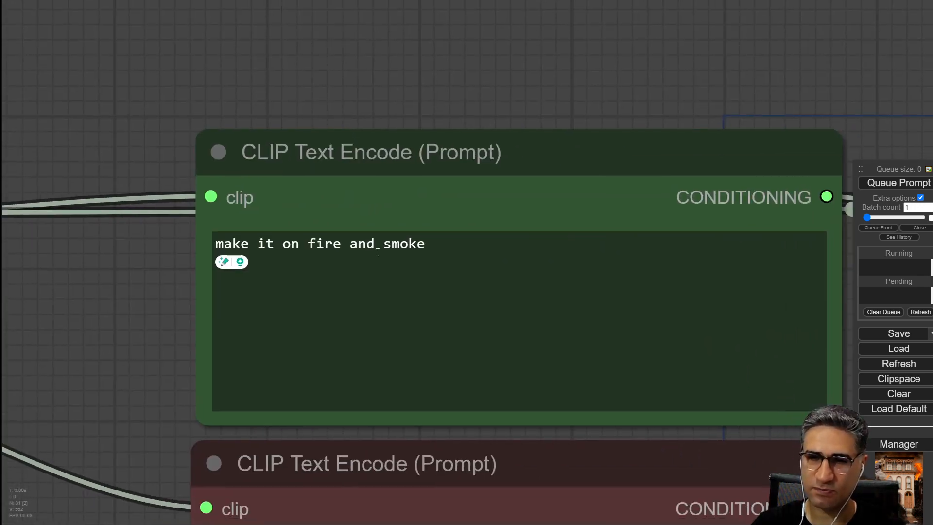
pyautogui.scroll(-5, 356, 89)
pyautogui.moveTo(374, 46); pyautogui.dragTo(60, 50)
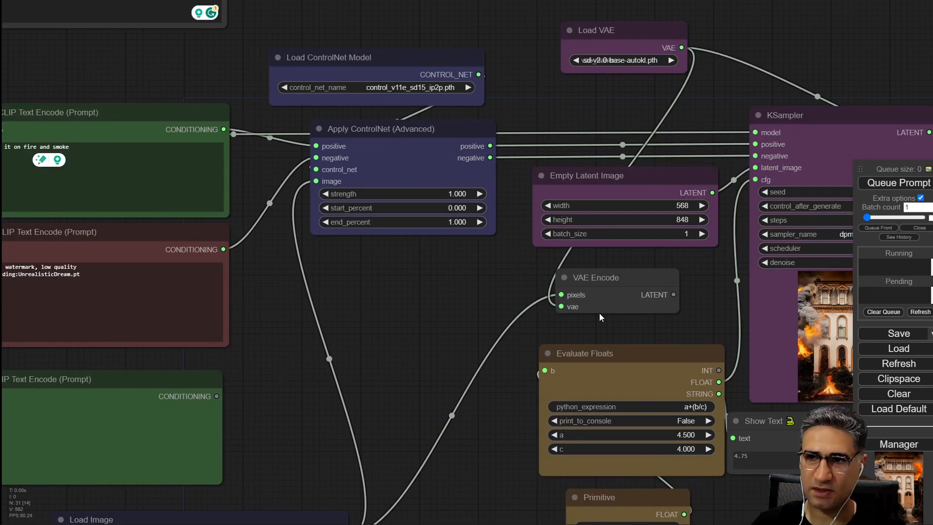
# Convert the KSampler's cfg input back into an editable widget and confirm its value.
pyautogui.moveTo(690, 331); pyautogui.dragTo(289, 306)
pyautogui.scroll(5, 416, 155)
pyautogui.rightClick(440, 59)
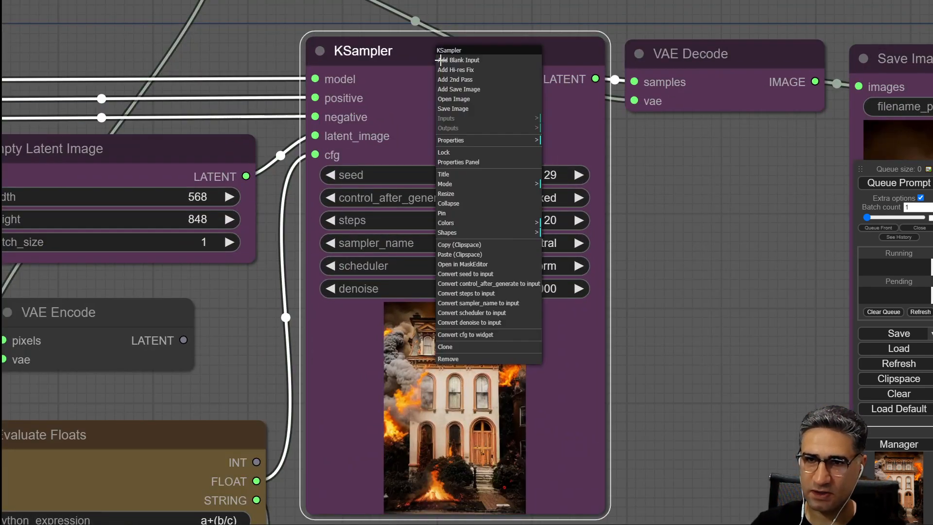
pyautogui.click(479, 335)
pyautogui.click(521, 226)
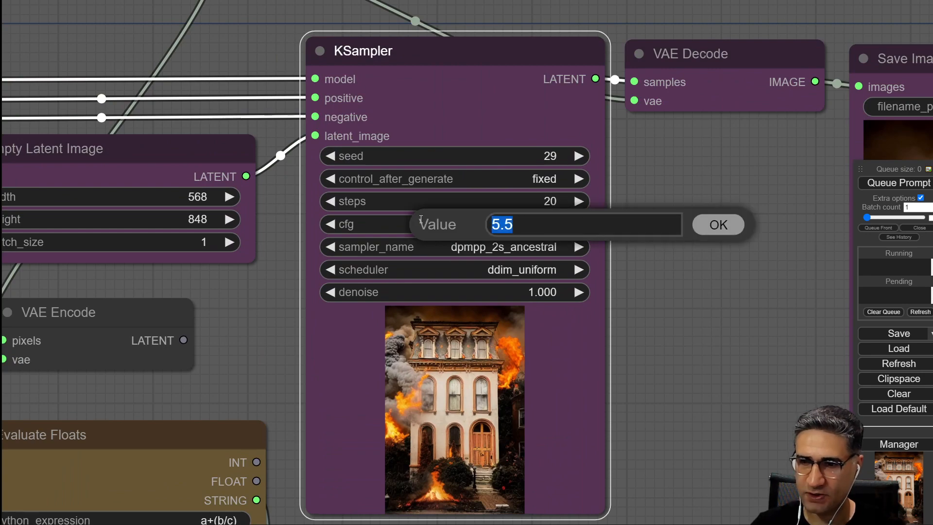
pyautogui.press('Return')
pyautogui.scroll(-12, 367, 219)
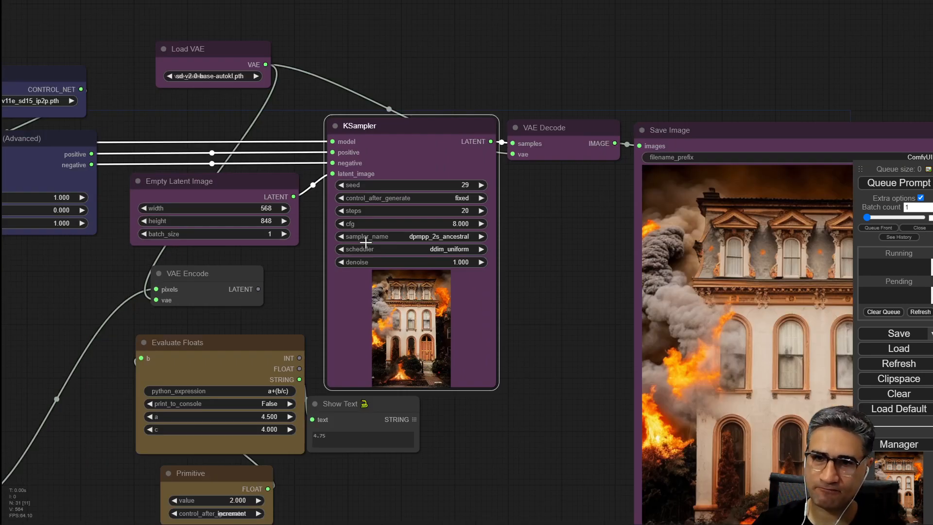
# Copy the prompt text 'make it winter night (Christmas:1.1)' from a spare CLIP Text Encode node.
pyautogui.moveTo(154, 276); pyautogui.dragTo(601, 351)
pyautogui.scroll(7, 306, 250)
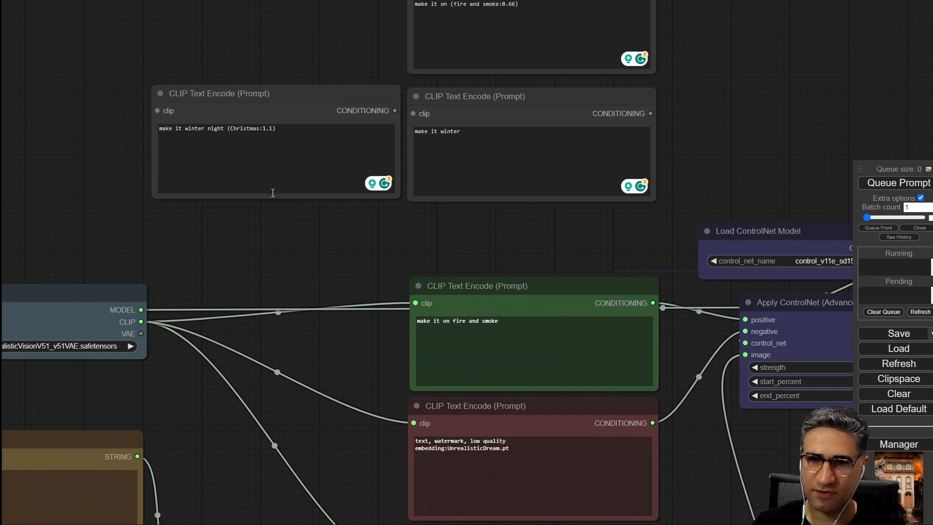
pyautogui.scroll(5, 266, 218)
pyautogui.moveTo(314, 76); pyautogui.dragTo(82, 72)
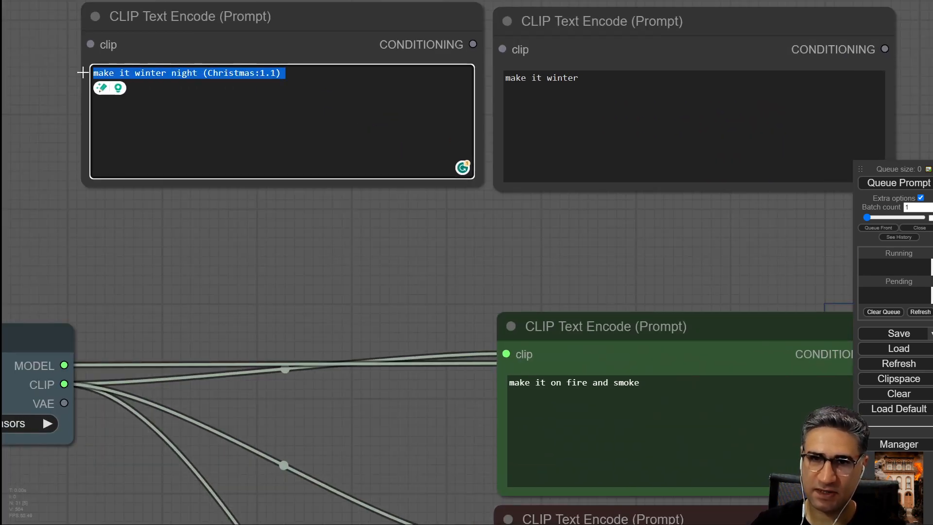
pyautogui.rightClick(184, 73)
pyautogui.click(223, 109)
# Replace the positive prompt text with the copied 'make it winter night (Christmas:1.1)' prompt.
pyautogui.moveTo(358, 264); pyautogui.dragTo(101, 49)
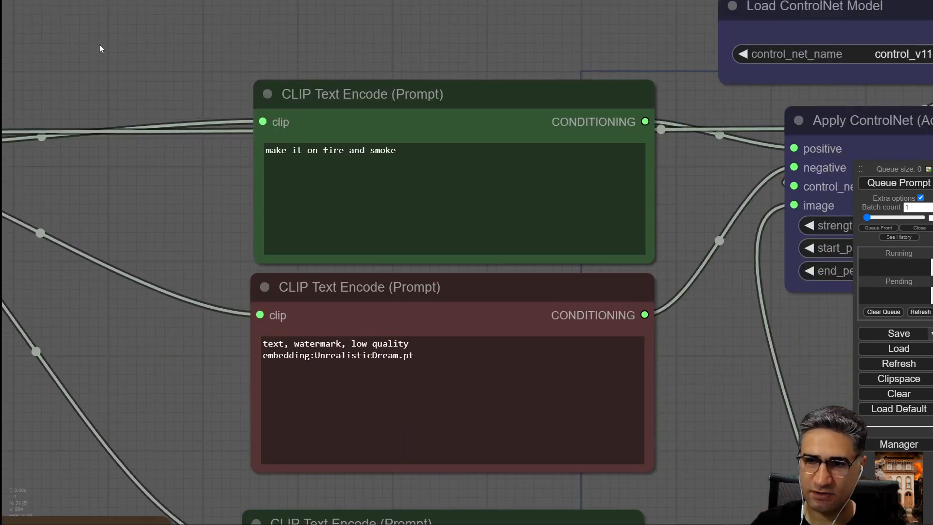
pyautogui.click(478, 169)
pyautogui.moveTo(413, 156); pyautogui.dragTo(263, 157)
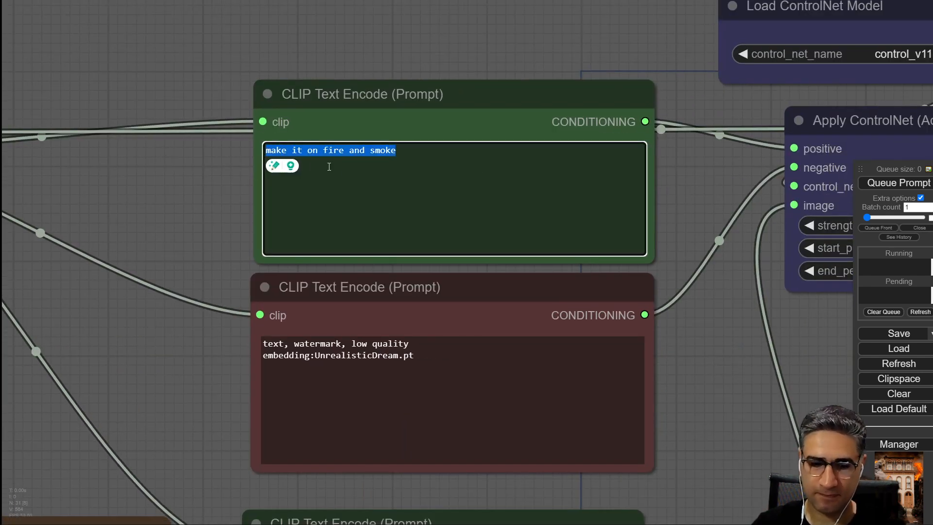
pyautogui.hotkey('ctrl', 'v')
# Queue the prompt to generate the winter night image.
pyautogui.moveTo(176, 208); pyautogui.dragTo(100, 181)
pyautogui.scroll(6, 314, 106)
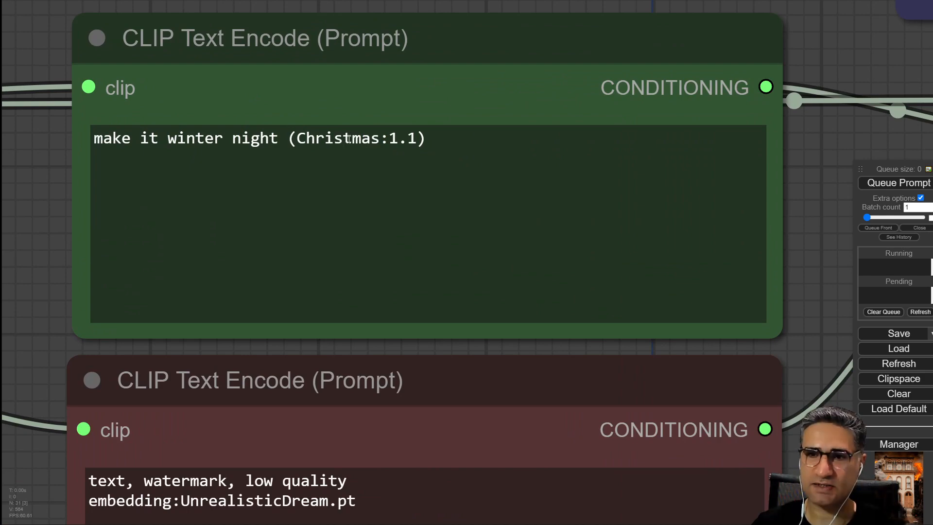
pyautogui.click(896, 186)
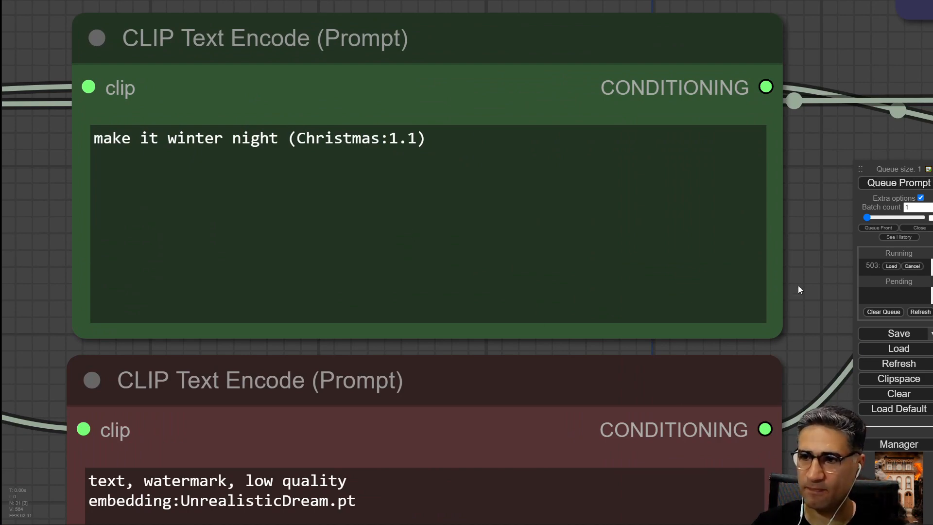
# Zoom into the Save Image node to examine the generated Christmas night house.
pyautogui.moveTo(774, 308); pyautogui.dragTo(498, 268)
pyautogui.scroll(-5, 499, 269)
pyautogui.moveTo(415, 115); pyautogui.dragTo(596, 144)
pyautogui.moveTo(768, 388); pyautogui.dragTo(302, 272)
pyautogui.moveTo(648, 378); pyautogui.dragTo(2, 198)
pyautogui.scroll(-6, 194, 210)
pyautogui.scroll(5, 558, 219)
pyautogui.scroll(6, 542, 197)
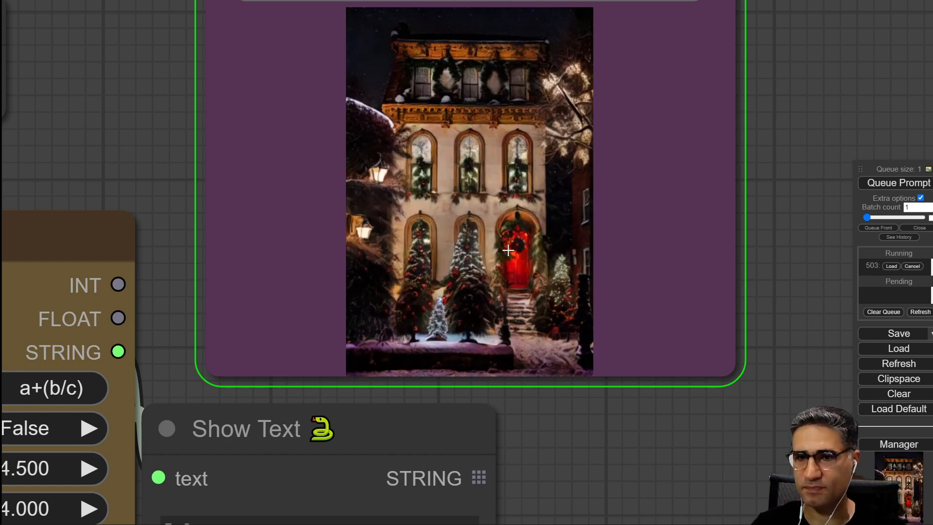
pyautogui.scroll(-5, 507, 251)
pyautogui.moveTo(758, 314); pyautogui.dragTo(105, 233)
pyautogui.scroll(-6, 151, 249)
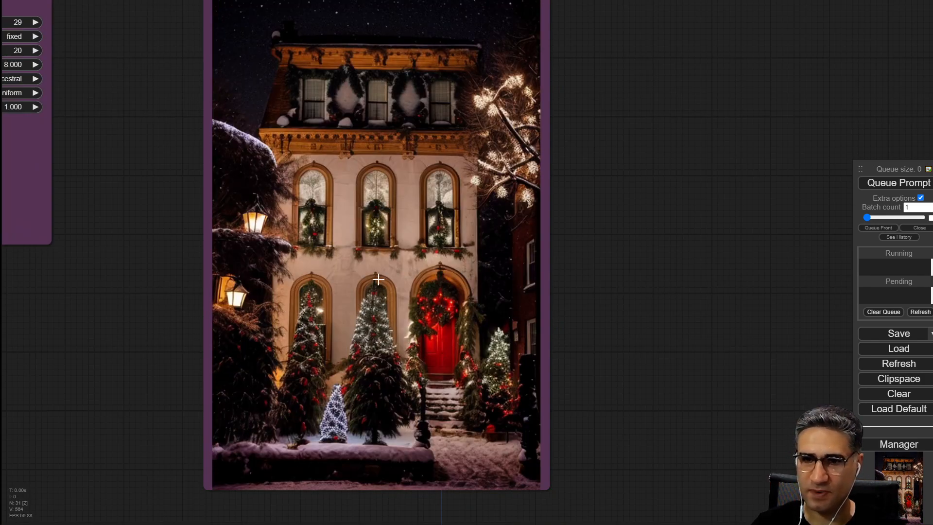
pyautogui.scroll(2, 379, 243)
pyautogui.moveTo(759, 113); pyautogui.dragTo(775, 134)
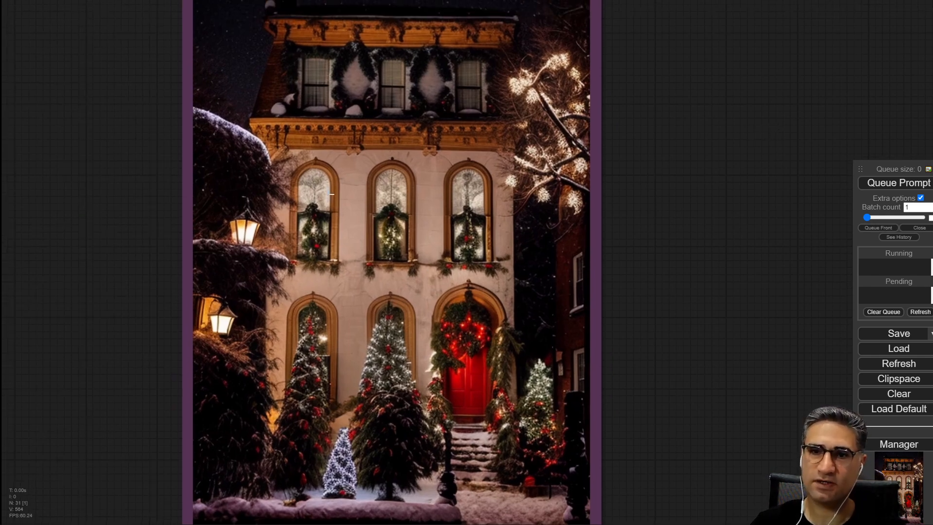
pyautogui.scroll(-3, 329, 183)
pyautogui.scroll(3, 349, 145)
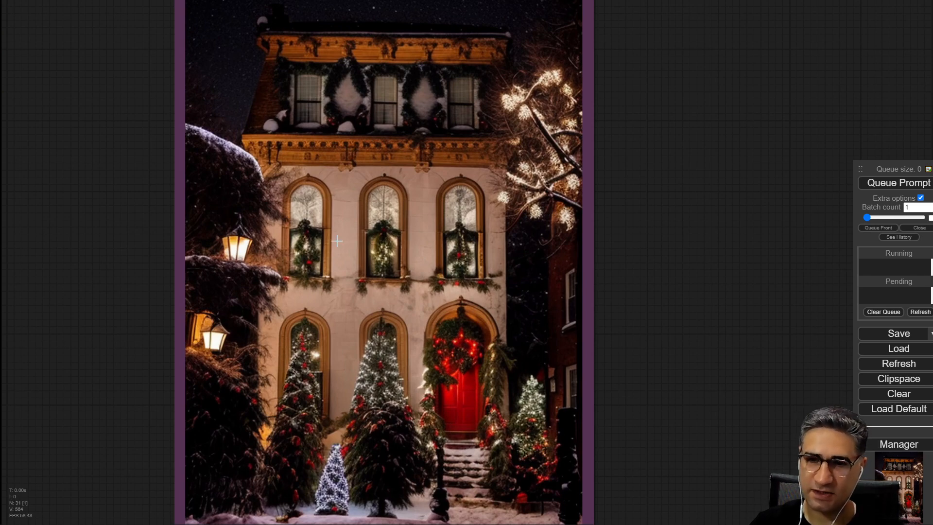
pyautogui.scroll(-3, 449, 224)
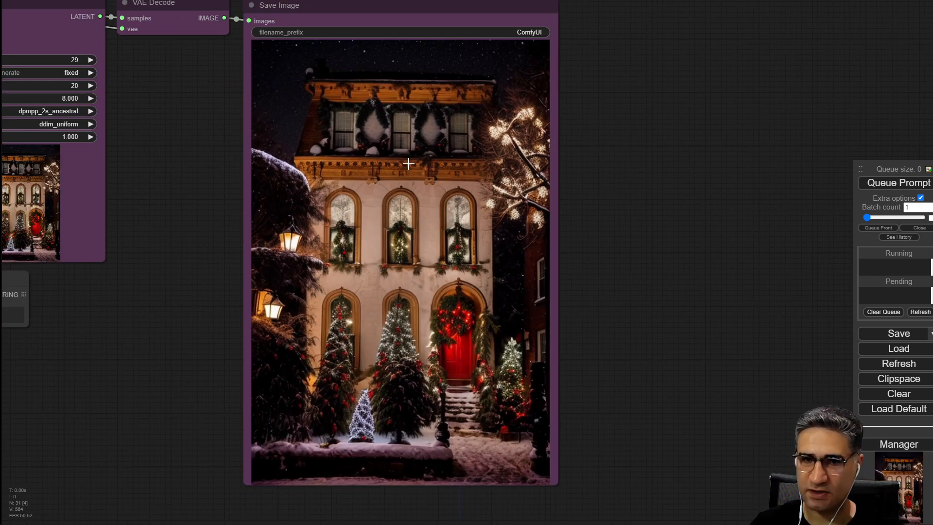
pyautogui.scroll(-2, 408, 163)
# Move the Load Image node beside the Save Image node and compare the output with the original photo.
pyautogui.moveTo(52, 400); pyautogui.dragTo(338, 379)
pyautogui.scroll(-4, 338, 379)
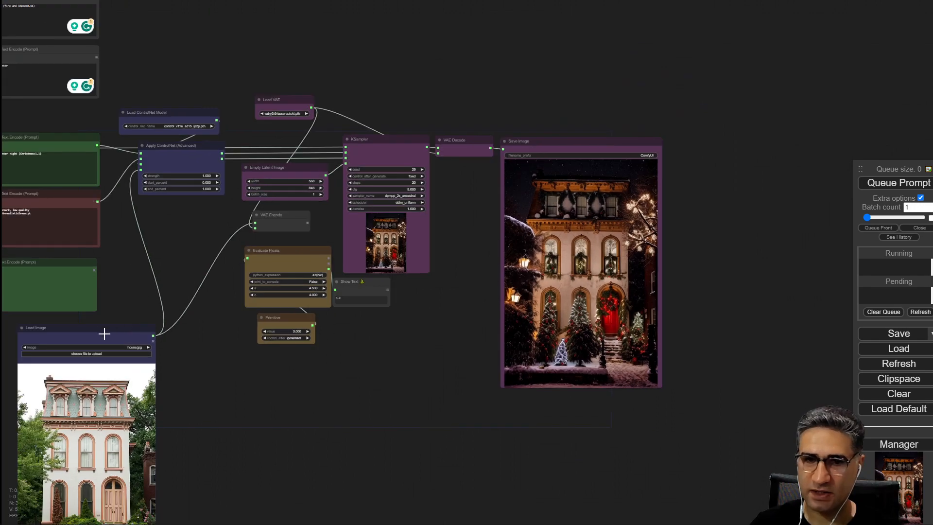
pyautogui.moveTo(104, 332); pyautogui.dragTo(752, 141)
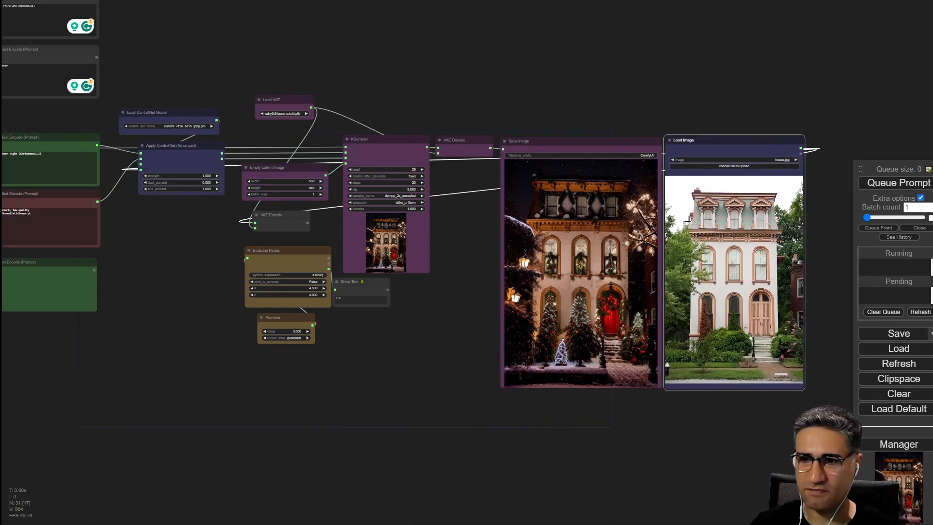
pyautogui.moveTo(589, 467); pyautogui.dragTo(270, 437)
pyautogui.scroll(6, 276, 303)
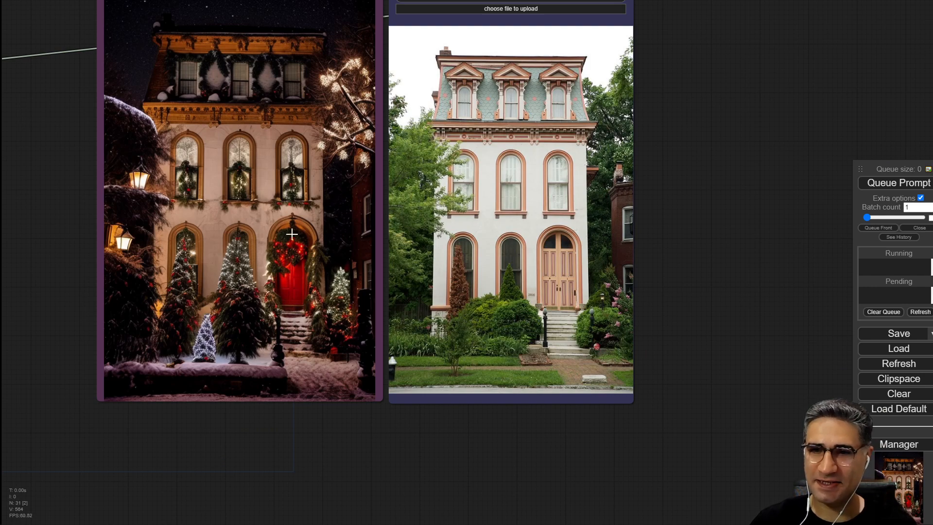
pyautogui.scroll(-5, 156, 414)
pyautogui.moveTo(182, 445); pyautogui.dragTo(712, 437)
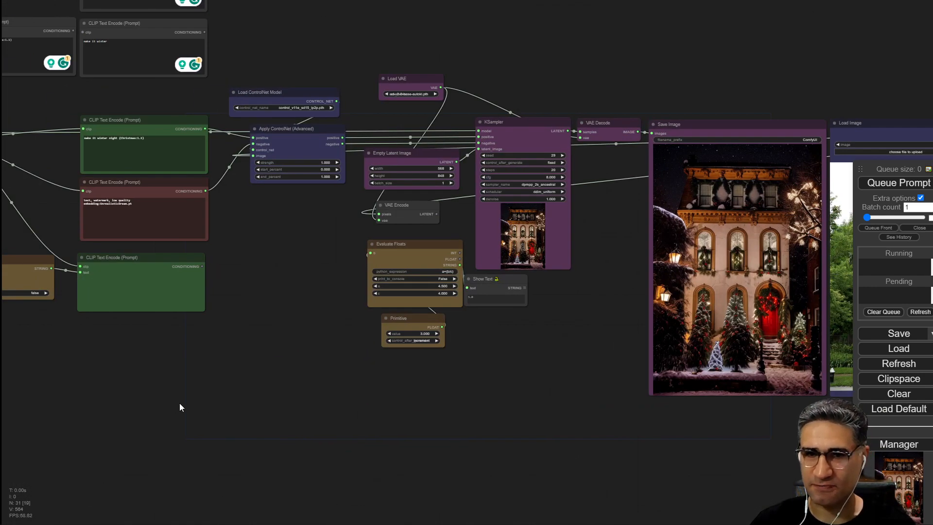
# Change the positive prompt to 'make it winter' and queue the prompt again.
pyautogui.moveTo(180, 406); pyautogui.dragTo(634, 480)
pyautogui.moveTo(551, 163); pyautogui.dragTo(259, 335)
pyautogui.scroll(6, 347, 134)
pyautogui.click(297, 236)
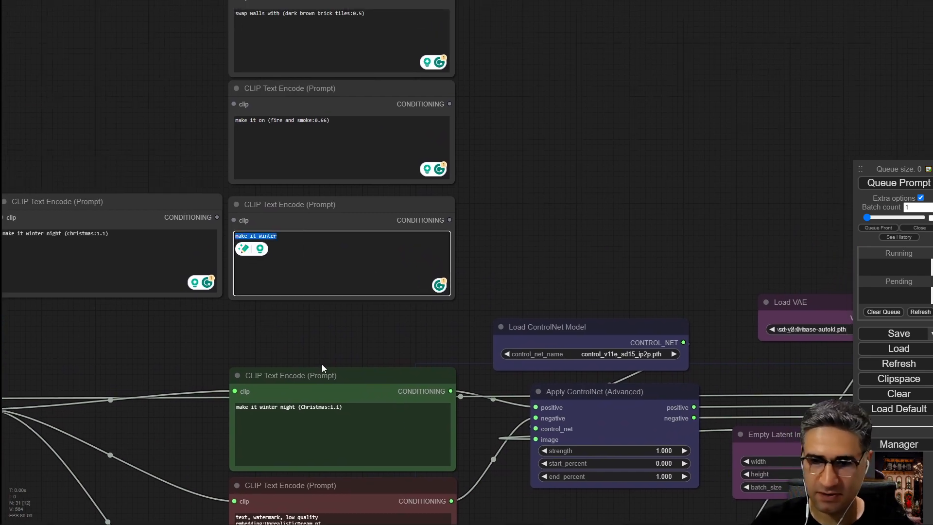
pyautogui.moveTo(322, 365); pyautogui.dragTo(325, 275)
pyautogui.click(355, 323)
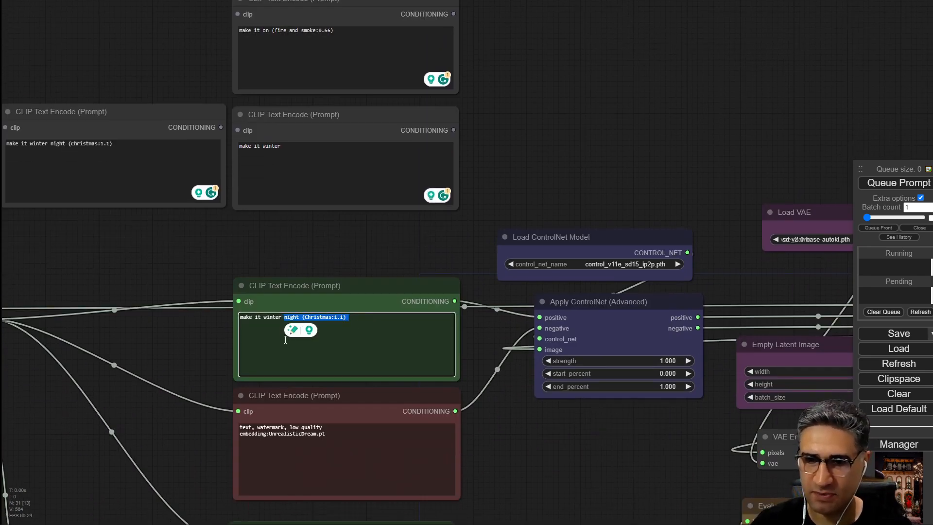
pyautogui.click(908, 188)
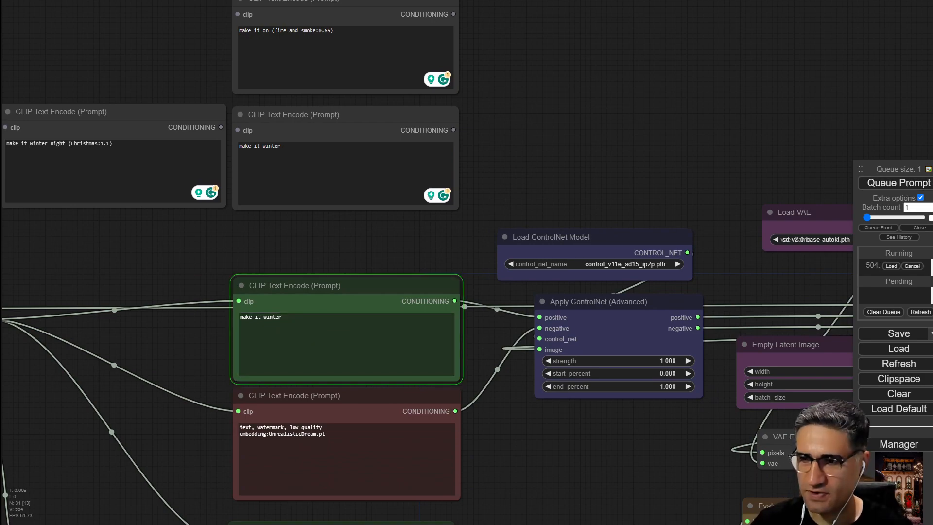
# Examine the new snowy house output alongside the original house photo.
pyautogui.moveTo(471, 463); pyautogui.dragTo(131, 223)
pyautogui.moveTo(821, 372); pyautogui.dragTo(198, 295)
pyautogui.moveTo(193, 395); pyautogui.dragTo(158, 425)
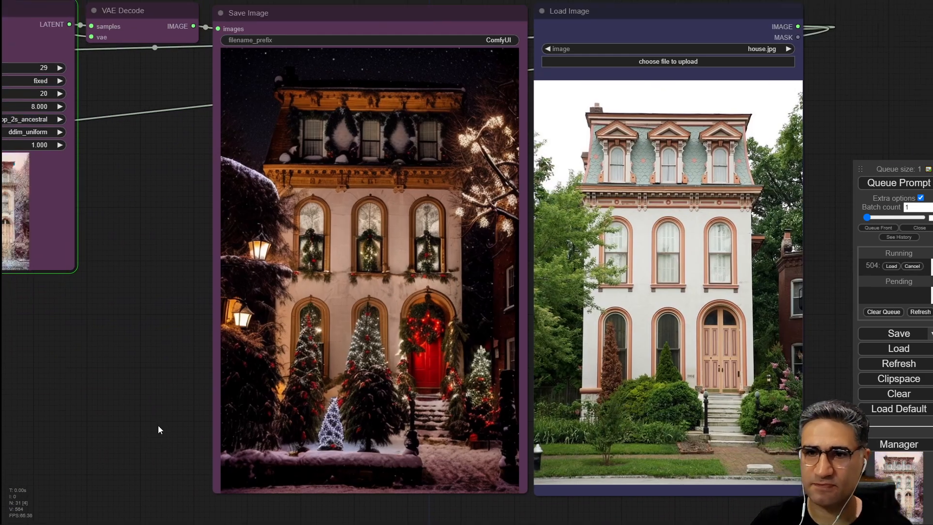
pyautogui.moveTo(207, 367); pyautogui.dragTo(422, 379)
pyautogui.scroll(1, 199, 285)
pyautogui.scroll(6, 199, 285)
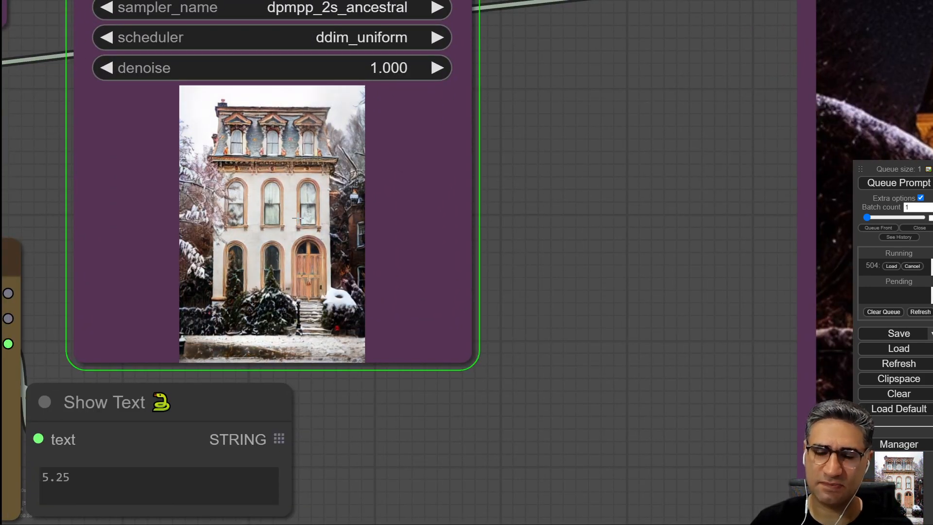
pyautogui.scroll(-5, 298, 224)
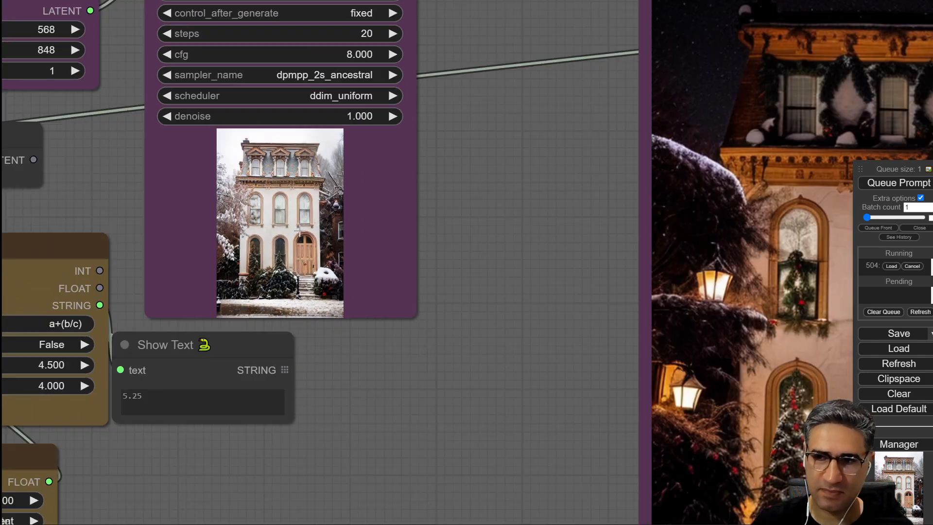
pyautogui.scroll(12, 285, 317)
pyautogui.moveTo(286, 317); pyautogui.dragTo(96, 211)
pyautogui.scroll(-6, 384, 304)
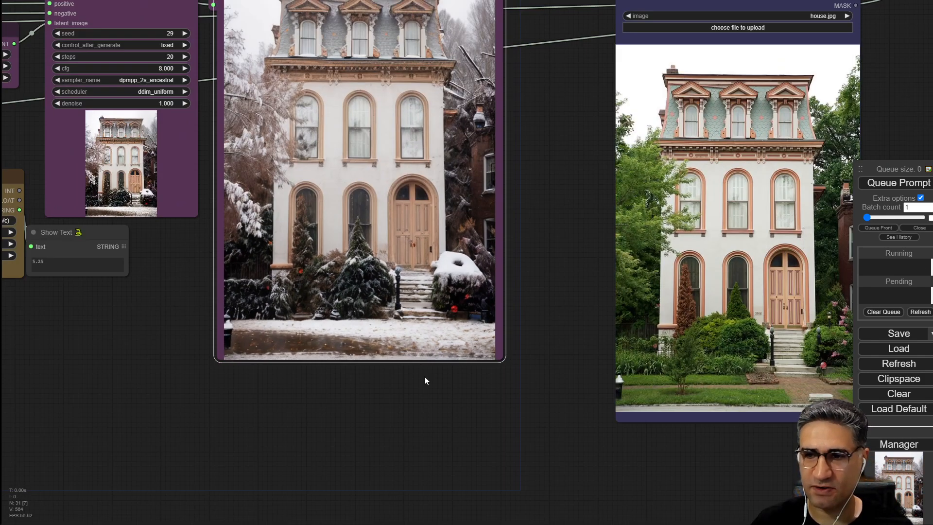
pyautogui.moveTo(424, 376); pyautogui.dragTo(261, 374)
pyautogui.moveTo(228, 313); pyautogui.dragTo(285, 353)
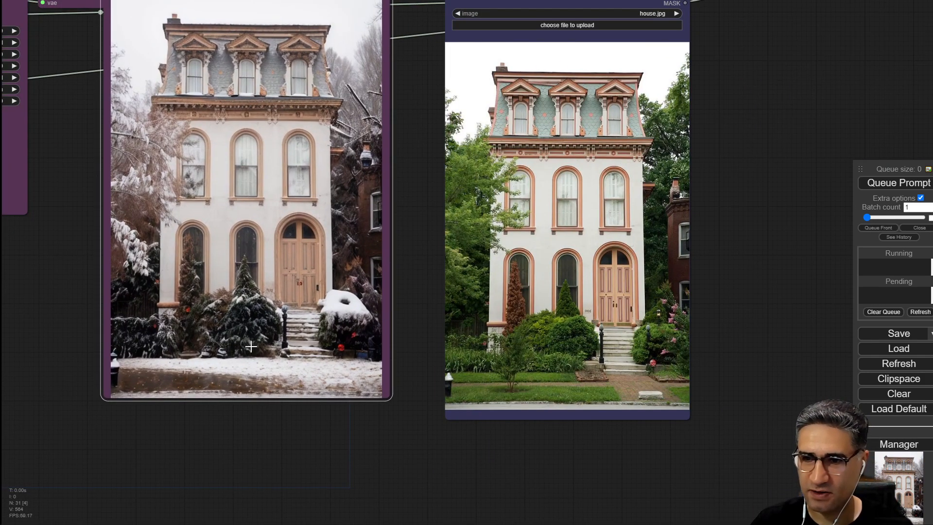
pyautogui.scroll(2, 258, 353)
pyautogui.moveTo(448, 453); pyautogui.dragTo(309, 462)
pyautogui.scroll(-3, 309, 461)
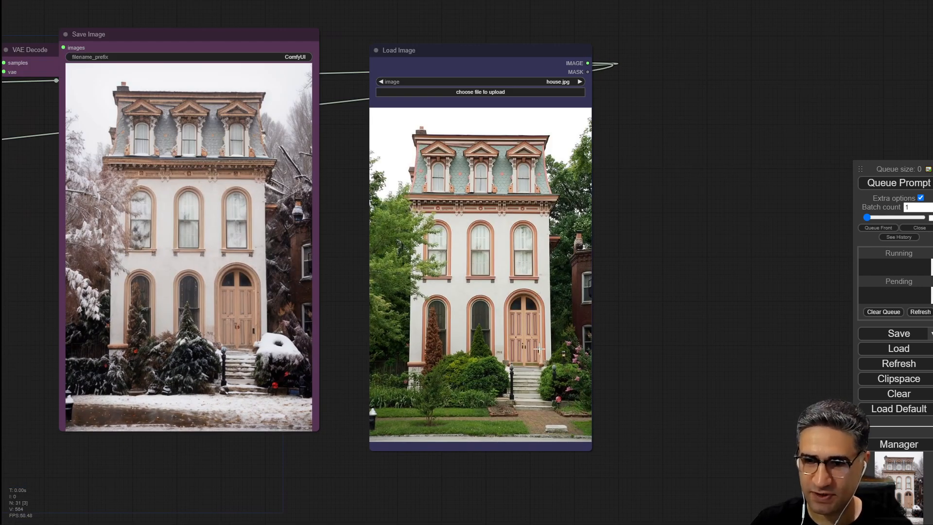
# Zoom in to inspect the details of the snowy house output.
pyautogui.scroll(4, 260, 330)
pyautogui.moveTo(319, 504); pyautogui.dragTo(482, 524)
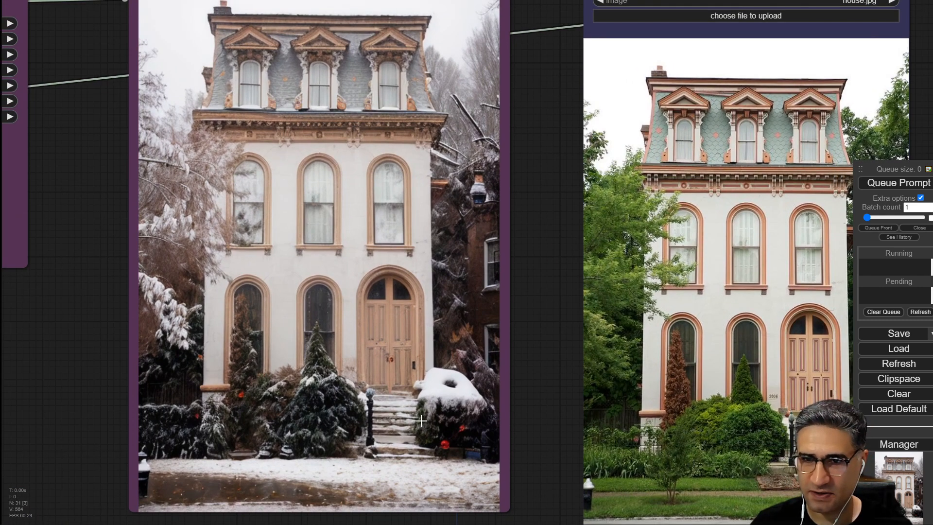
pyautogui.scroll(-3, 422, 419)
pyautogui.moveTo(376, 376); pyautogui.dragTo(402, 402)
pyautogui.scroll(5, 350, 487)
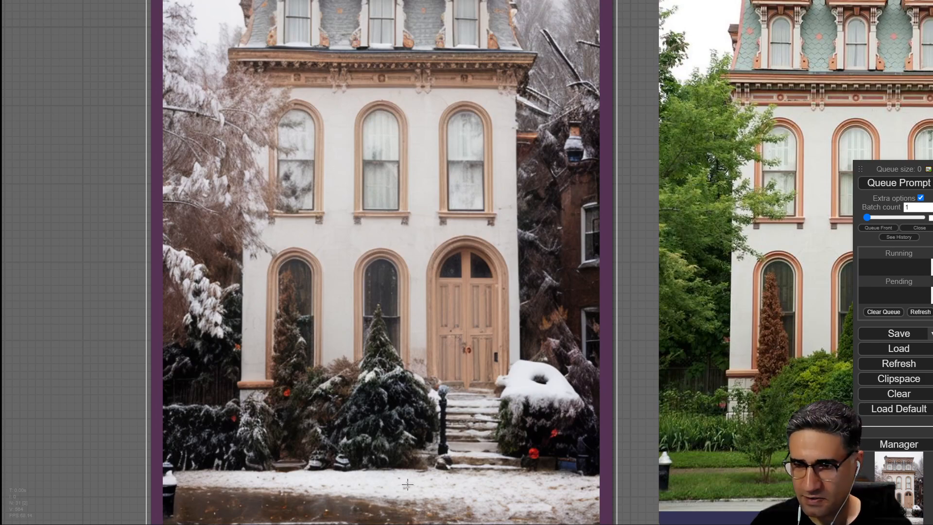
pyautogui.scroll(-6, 407, 485)
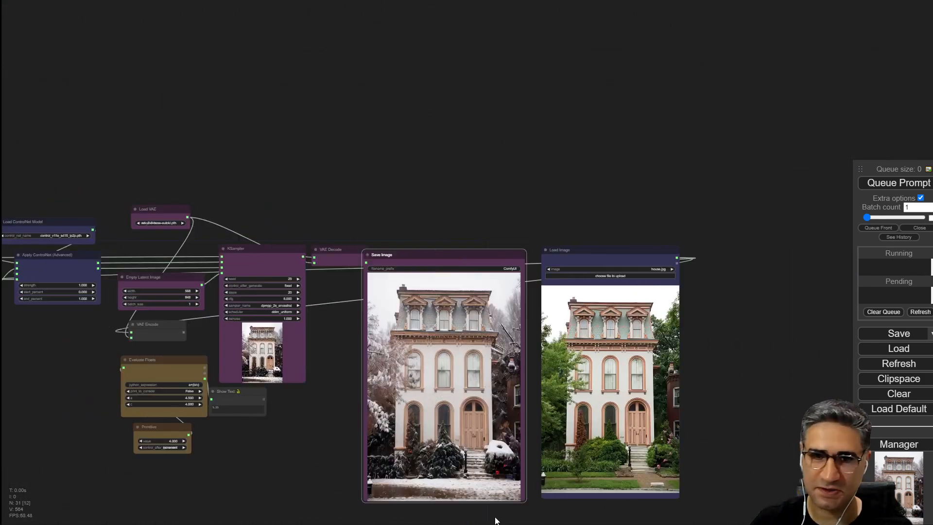
# Copy the prompt 'swap walls with (dark brown brick tiles:0.5)' from another text encode node.
pyautogui.moveTo(71, 67); pyautogui.dragTo(546, 92)
pyautogui.scroll(13, 423, 136)
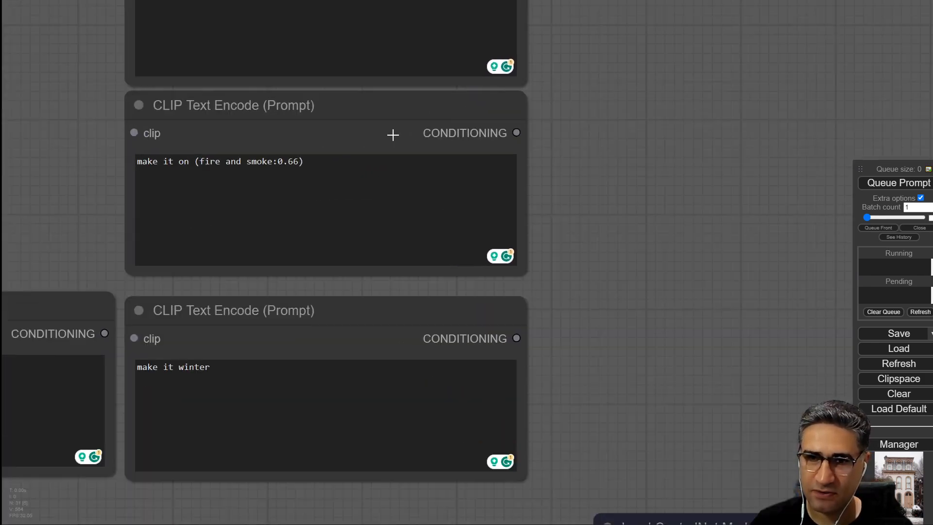
pyautogui.moveTo(652, 191); pyautogui.dragTo(643, 383)
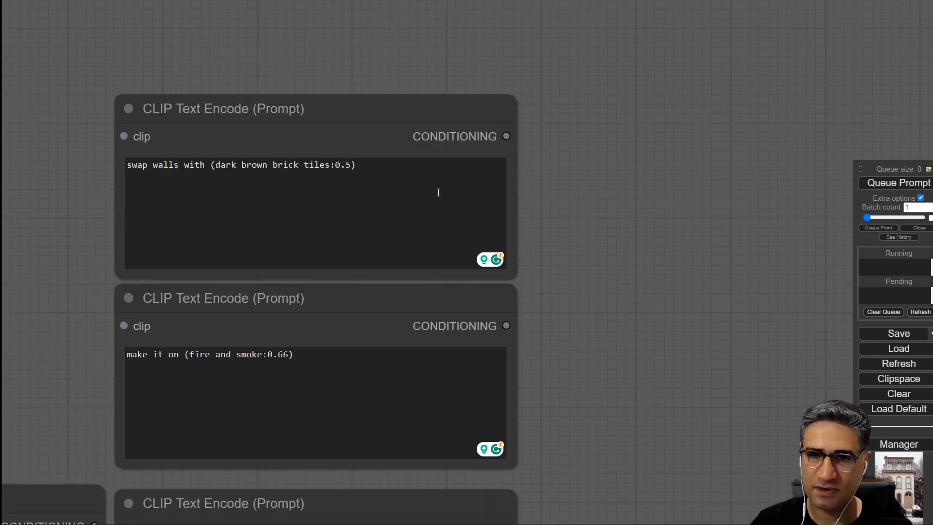
pyautogui.moveTo(438, 192); pyautogui.dragTo(74, 156)
pyautogui.rightClick(234, 161)
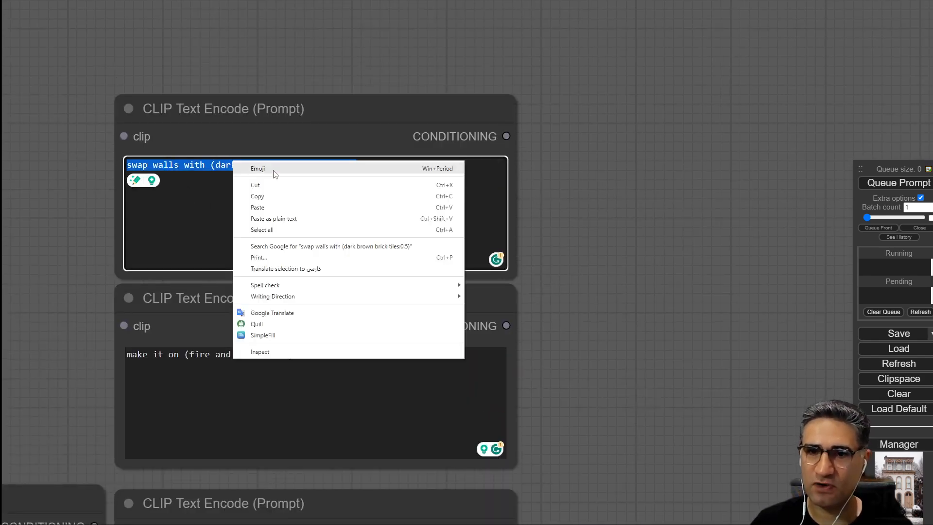
pyautogui.click(281, 197)
# Paste the copied walls prompt into the unconnected text encode node and queue the prompt.
pyautogui.moveTo(658, 409); pyautogui.dragTo(683, 42)
pyautogui.moveTo(405, 252); pyautogui.dragTo(63, 203)
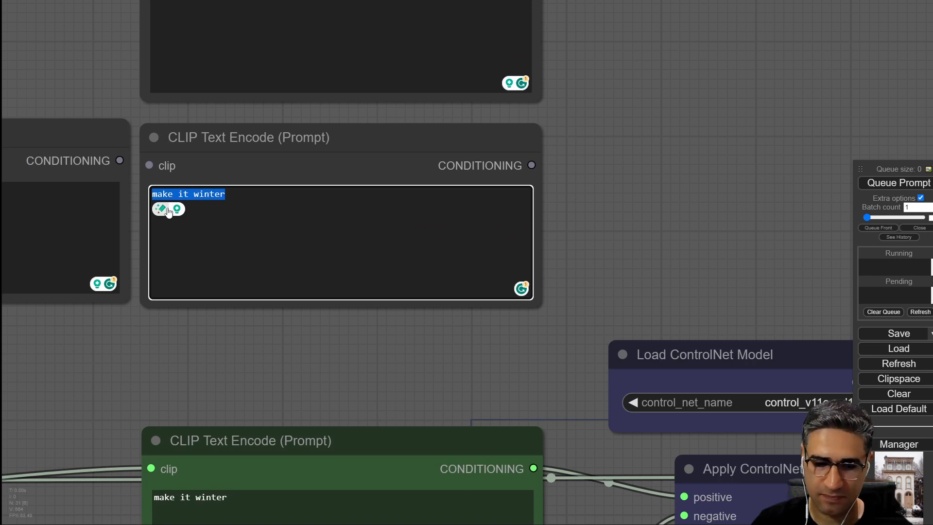
pyautogui.hotkey('ctrl', 'v')
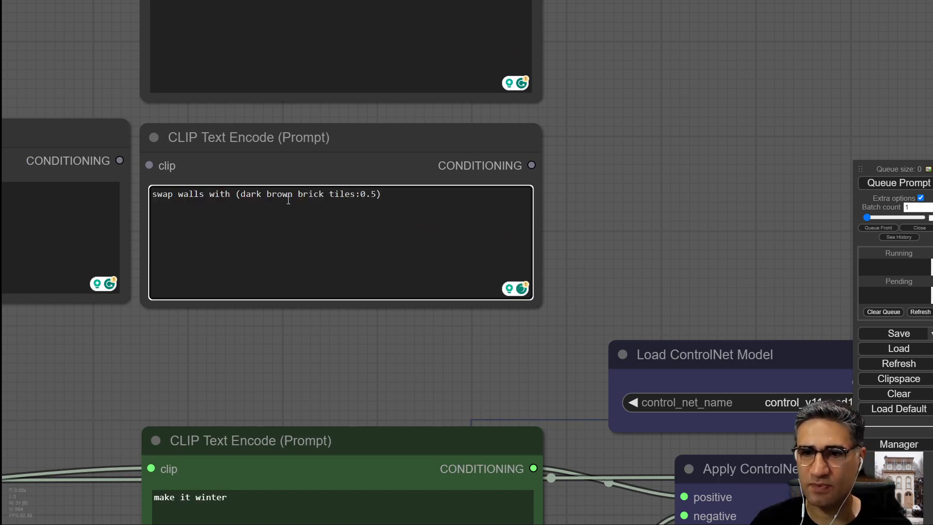
pyautogui.click(886, 184)
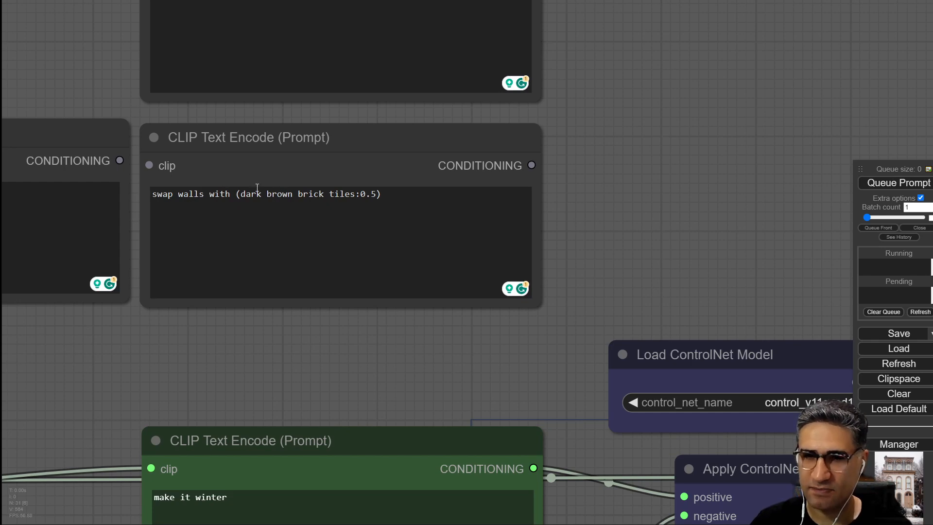
pyautogui.scroll(10, 260, 188)
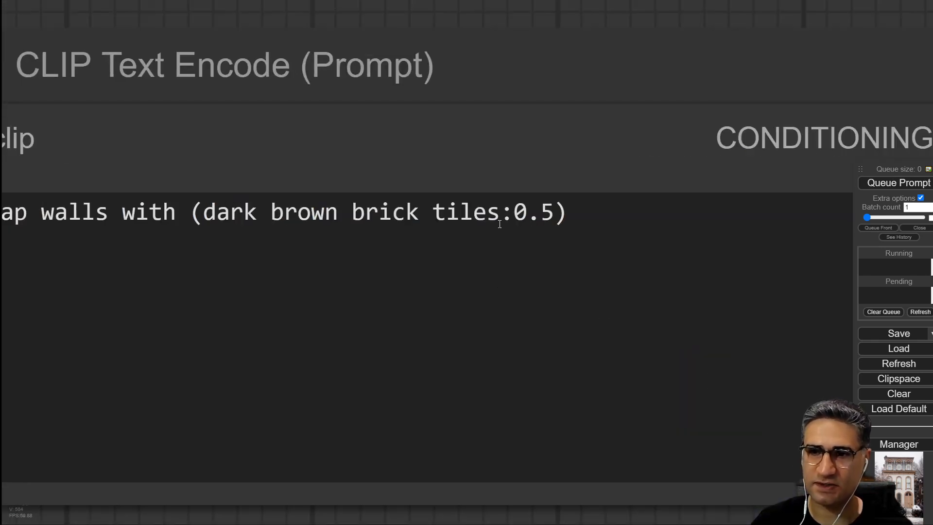
pyautogui.scroll(-8, 512, 119)
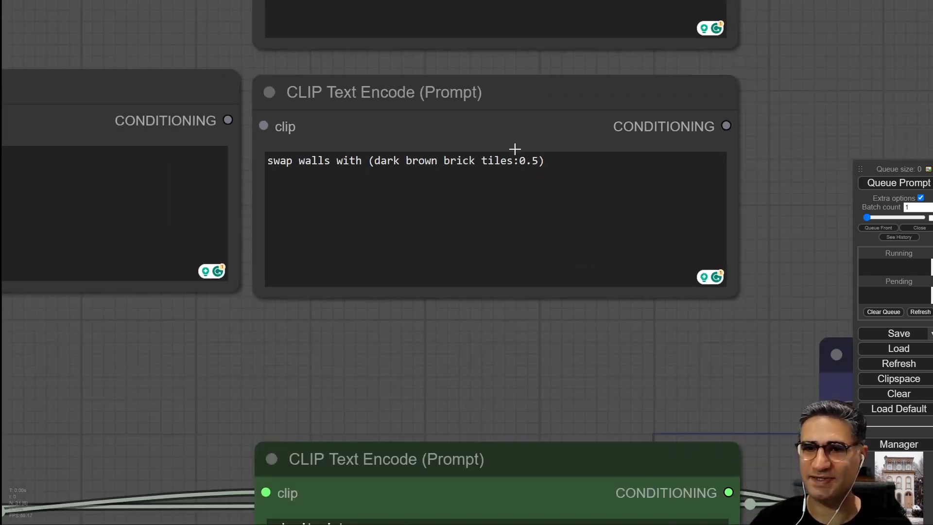
pyautogui.click(564, 216)
pyautogui.hotkey('ctrl', 'z')
# Replace the positive prompt with the copied walls prompt and queue the prompt.
pyautogui.moveTo(527, 425); pyautogui.dragTo(440, 75)
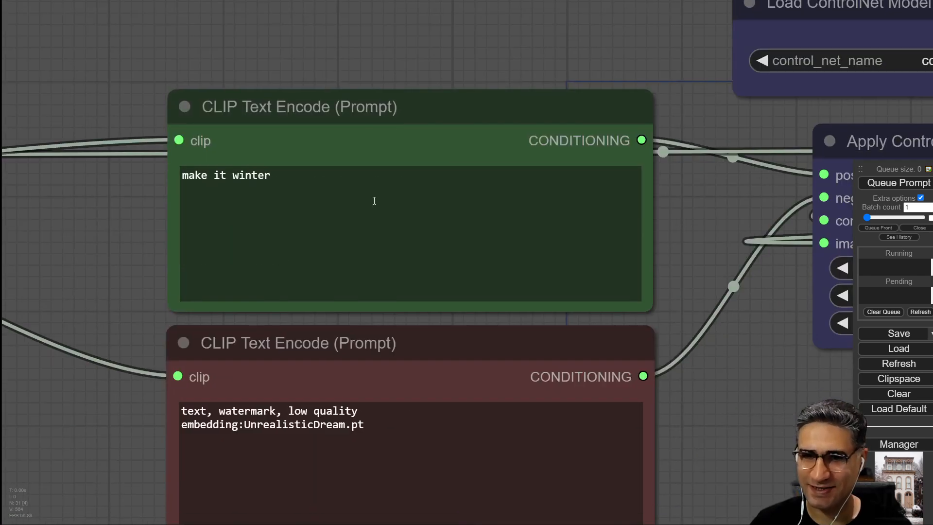
pyautogui.moveTo(374, 200); pyautogui.dragTo(116, 190)
pyautogui.hotkey('ctrl', 'v')
pyautogui.click(890, 186)
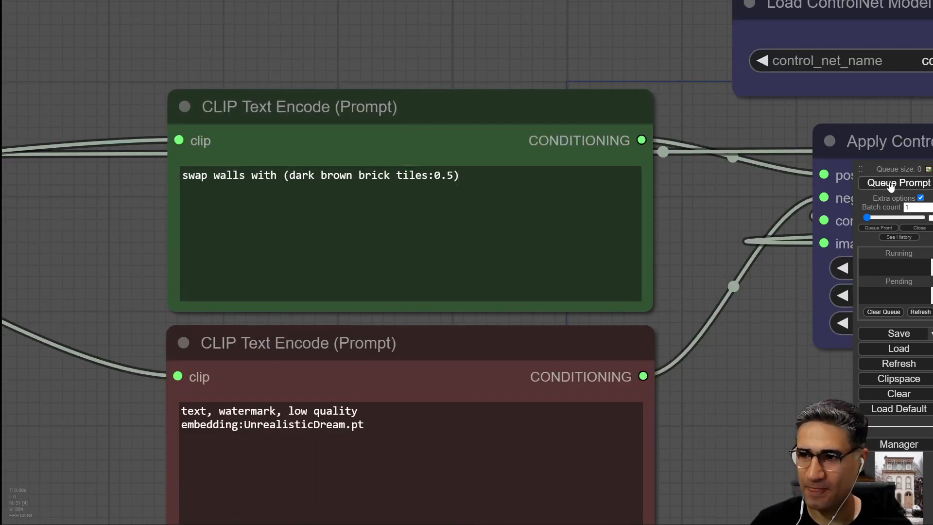
# Examine the brick-walled house output next to the original house photo.
pyautogui.moveTo(747, 462); pyautogui.dragTo(806, 485)
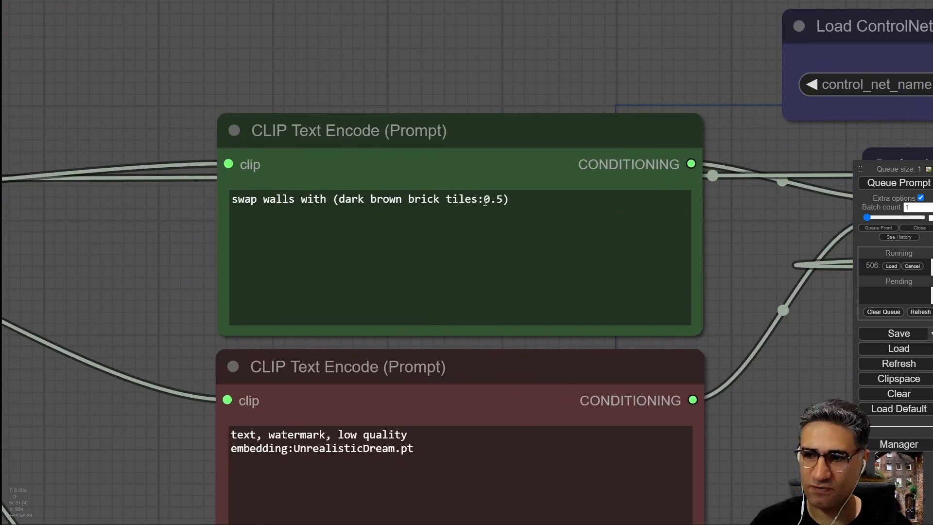
pyautogui.moveTo(751, 436); pyautogui.dragTo(102, 244)
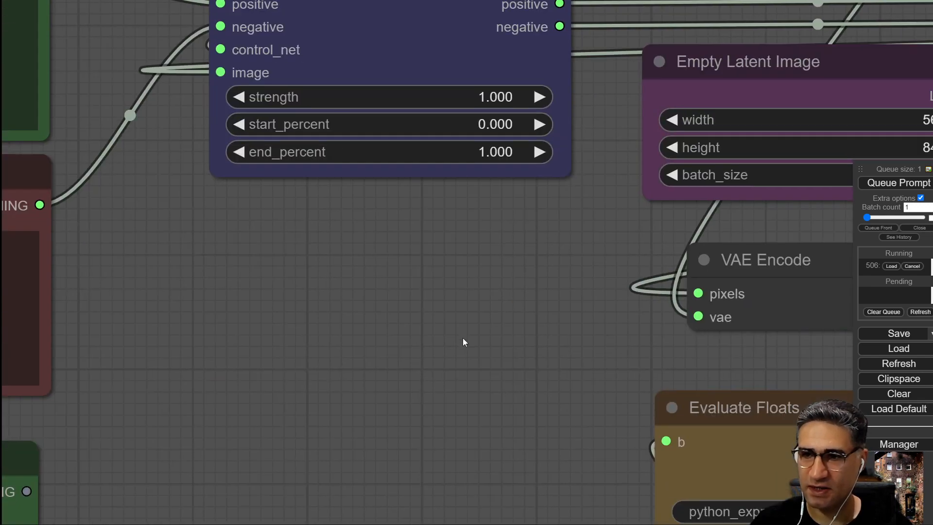
pyautogui.moveTo(538, 361); pyautogui.dragTo(125, 235)
pyautogui.scroll(-6, 125, 235)
pyautogui.scroll(6, 530, 232)
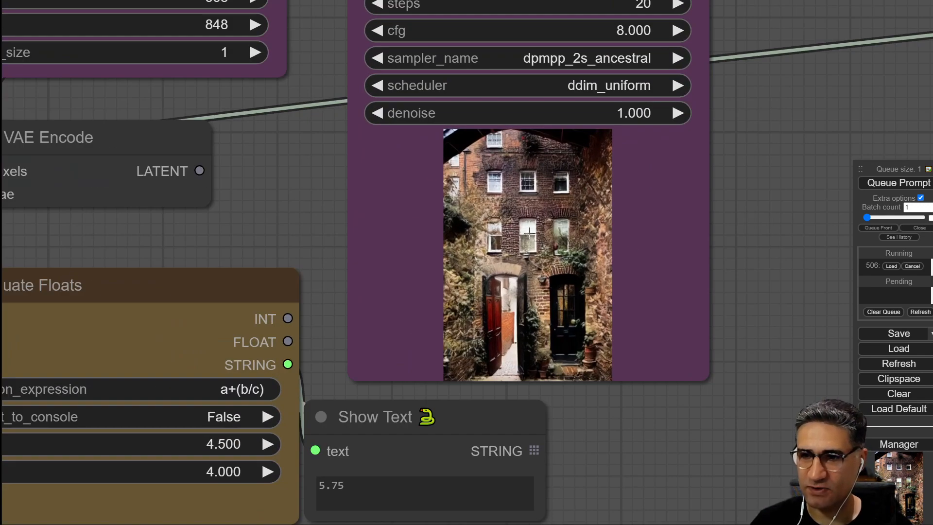
pyautogui.moveTo(783, 149); pyautogui.dragTo(114, 106)
pyautogui.scroll(-5, 167, 153)
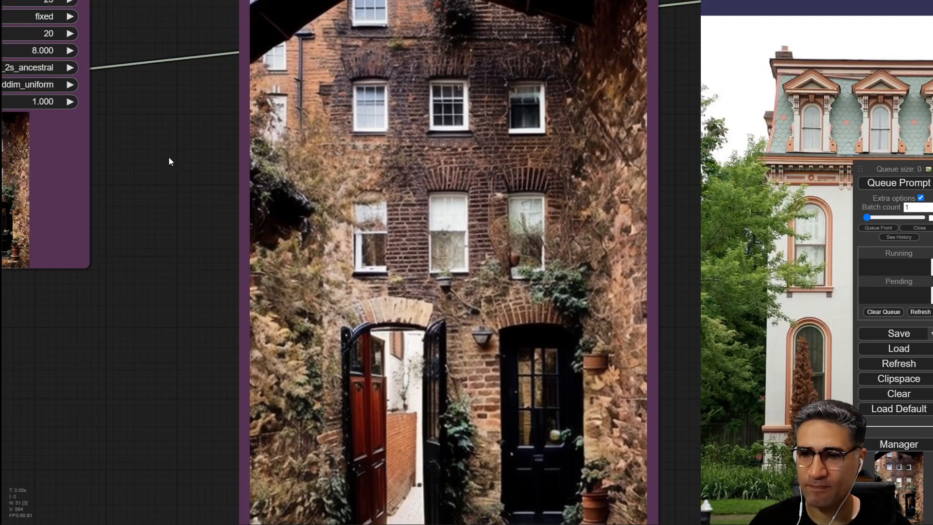
pyautogui.moveTo(177, 167); pyautogui.dragTo(85, 160)
pyautogui.scroll(-4, 66, 203)
pyautogui.moveTo(66, 203); pyautogui.dragTo(126, 229)
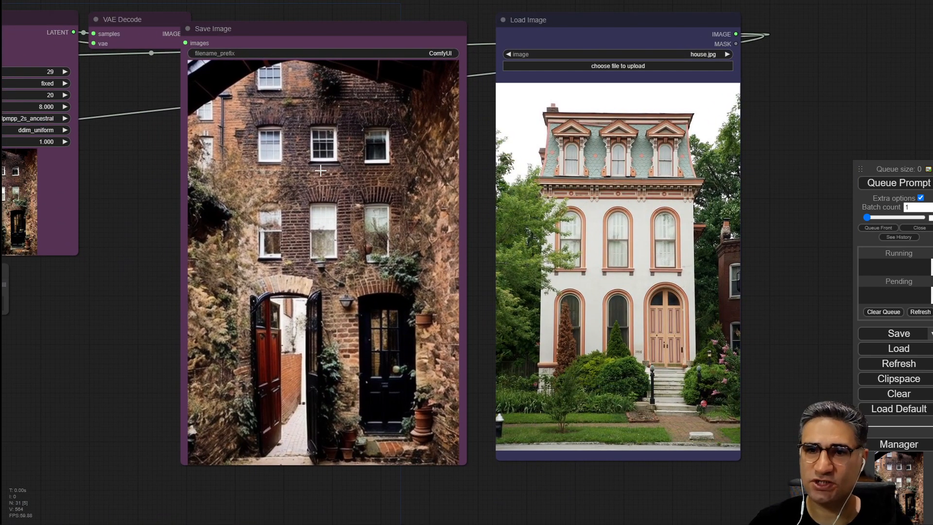
pyautogui.scroll(-6, 318, 192)
pyautogui.moveTo(40, 218); pyautogui.dragTo(395, 278)
pyautogui.scroll(5, 238, 225)
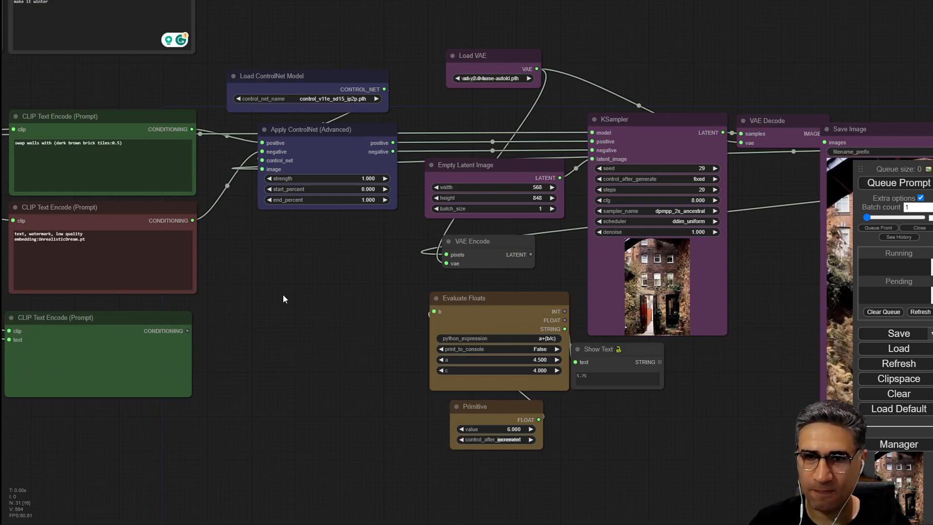
# Lower the brick tiles weight in the positive prompt to 0.3 and queue the prompt.
pyautogui.moveTo(226, 230); pyautogui.dragTo(342, 294)
pyautogui.scroll(3, 341, 293)
pyautogui.click(175, 201)
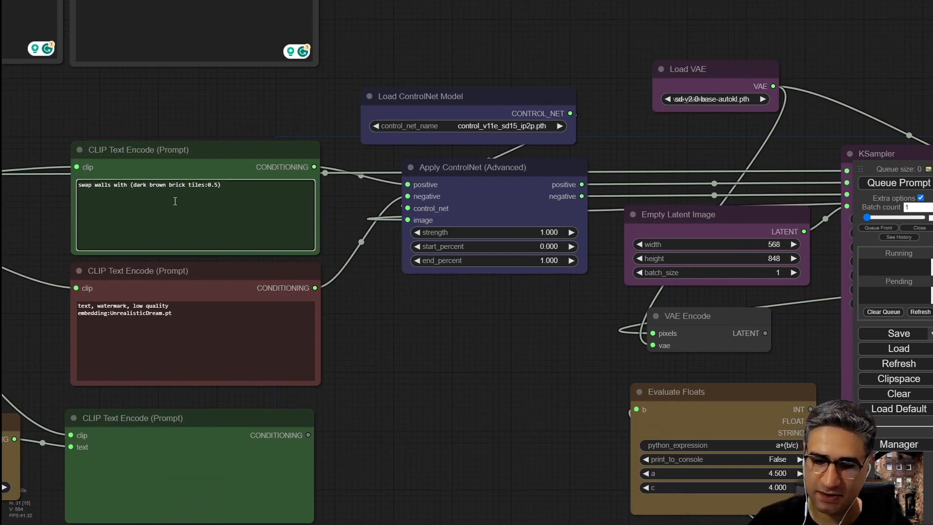
pyautogui.hotkey('ctrl', 'Down')
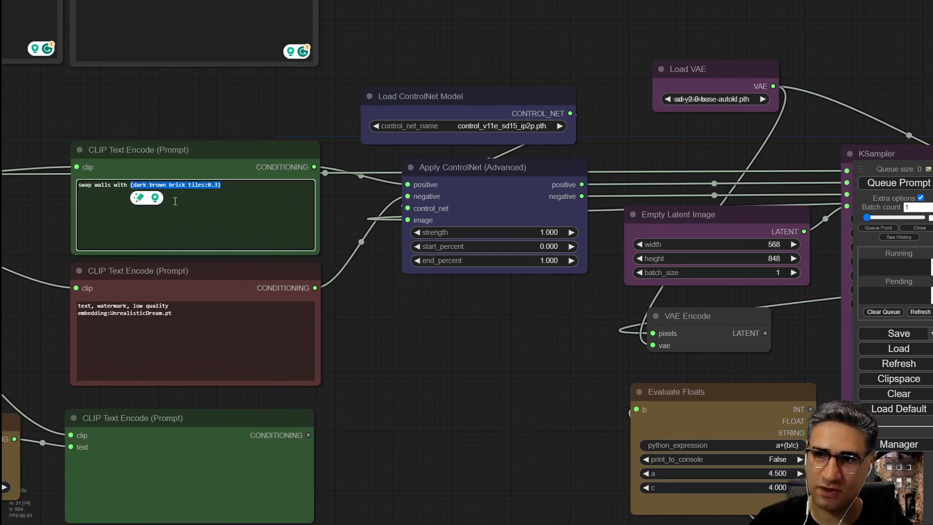
pyautogui.hotkey('ctrl', 'Return')
# Compare the reweighted output with the original house photo.
pyautogui.moveTo(590, 398); pyautogui.dragTo(493, 329)
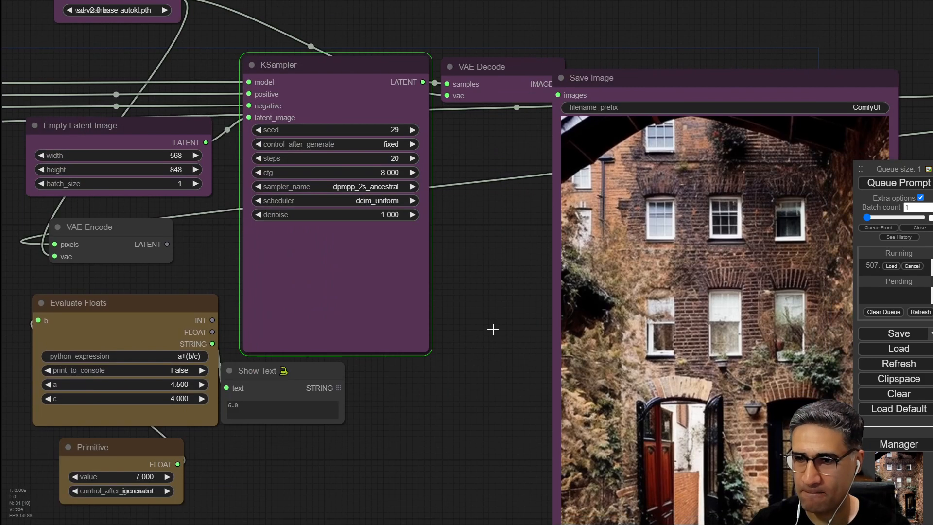
pyautogui.scroll(7, 240, 244)
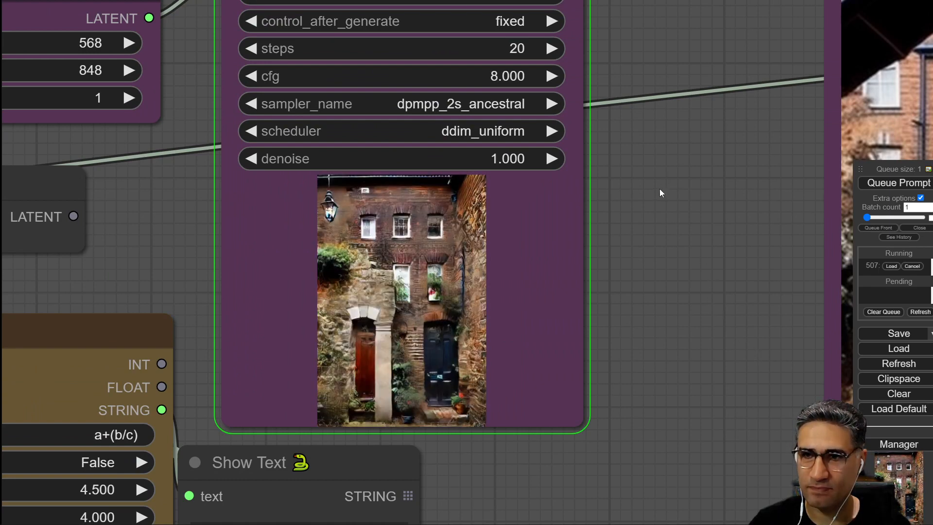
pyautogui.moveTo(607, 262); pyautogui.dragTo(514, 271)
pyautogui.scroll(-5, 550, 313)
pyautogui.moveTo(550, 314); pyautogui.dragTo(302, 269)
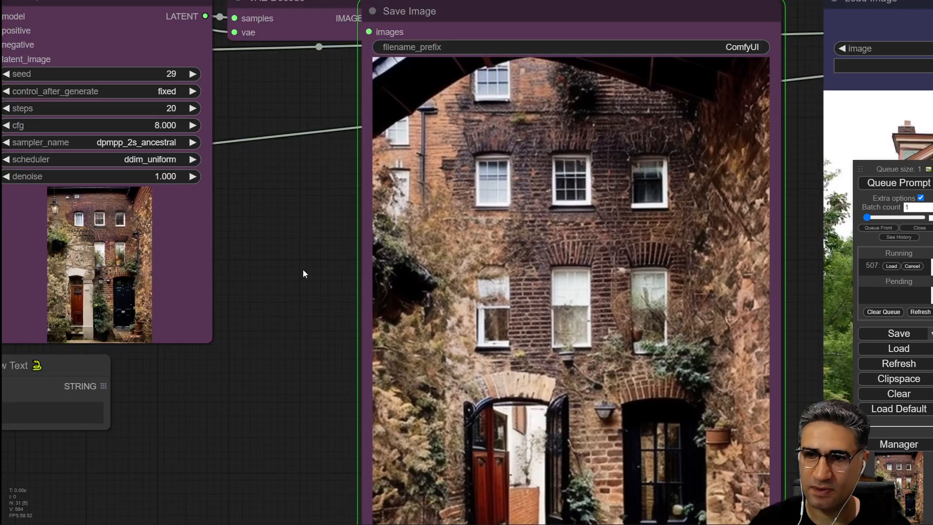
pyautogui.scroll(-1, 302, 269)
pyautogui.moveTo(290, 414); pyautogui.dragTo(17, 305)
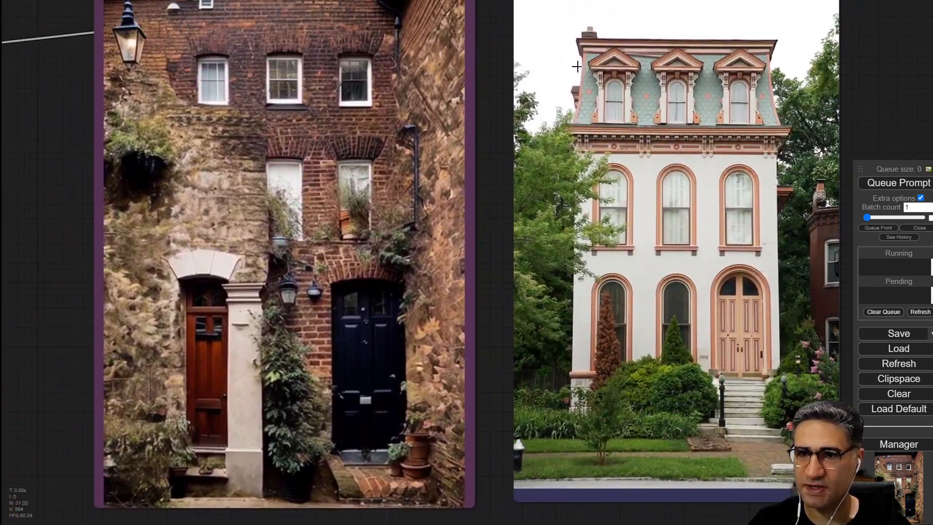
pyautogui.moveTo(26, 159); pyautogui.dragTo(520, 368)
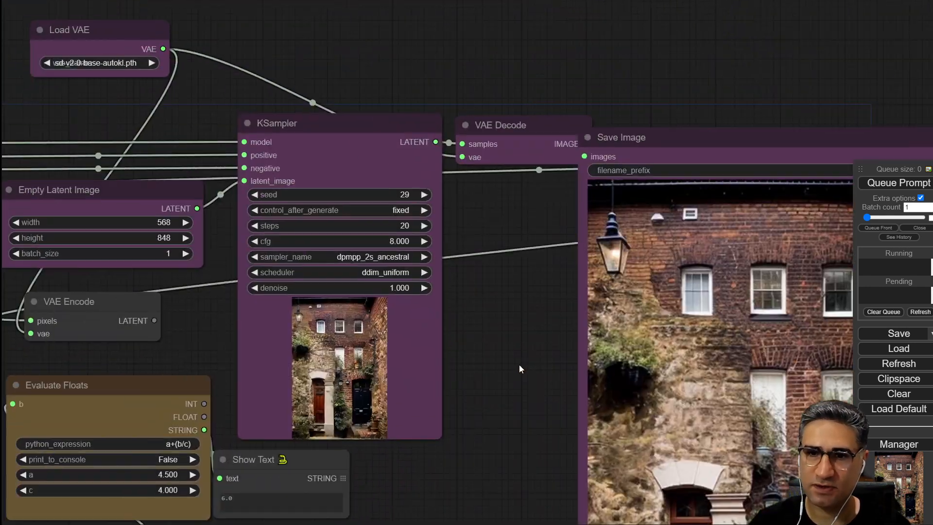
# Lower the KSampler cfg to 5.5 and generate again.
pyautogui.click(255, 242)
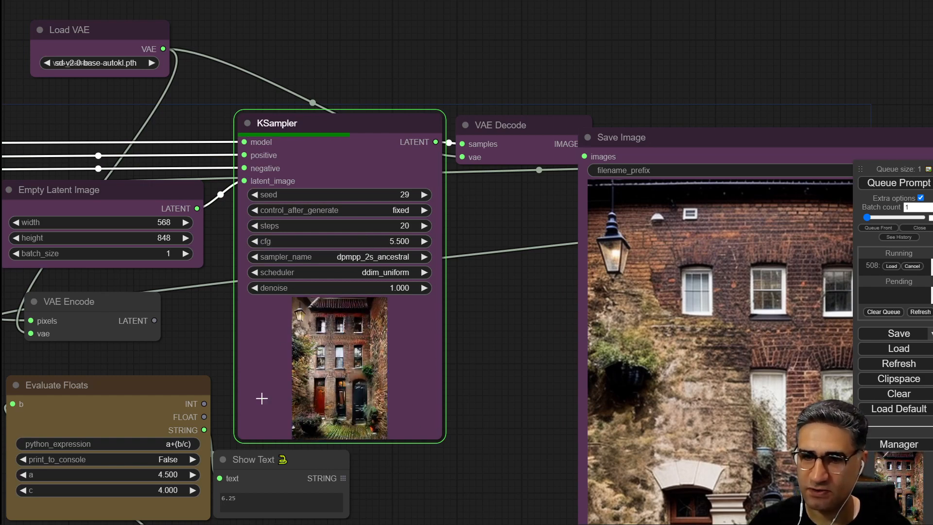
pyautogui.moveTo(495, 500); pyautogui.dragTo(284, 380)
pyautogui.scroll(-4, 182, 261)
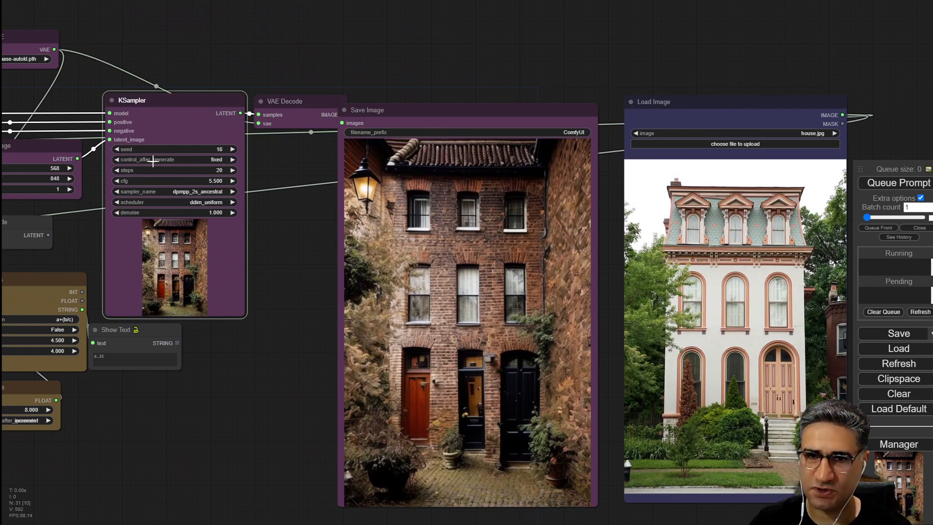
pyautogui.scroll(10, 251, 240)
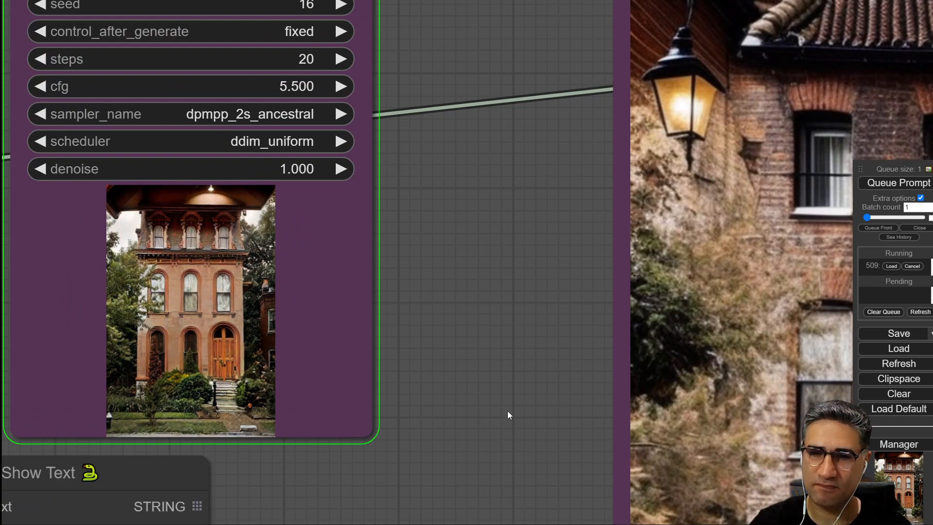
# Examine the cfg 5.5 output against the original house photo.
pyautogui.moveTo(508, 406); pyautogui.dragTo(111, 290)
pyautogui.scroll(-4, 124, 299)
pyautogui.moveTo(141, 378); pyautogui.dragTo(85, 259)
pyautogui.scroll(-3, 85, 259)
pyautogui.moveTo(21, 261); pyautogui.dragTo(402, 412)
pyautogui.scroll(-4, 78, 297)
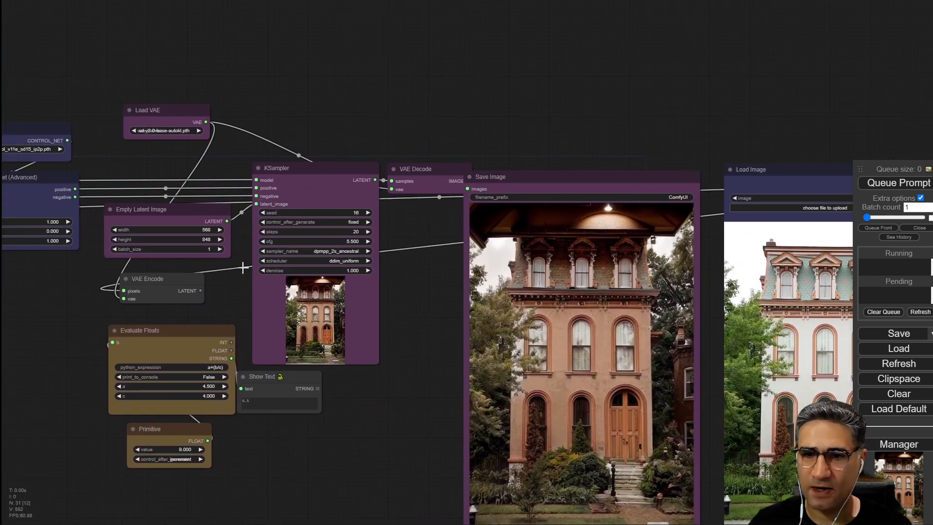
pyautogui.scroll(4, 196, 232)
pyautogui.scroll(6, 375, 181)
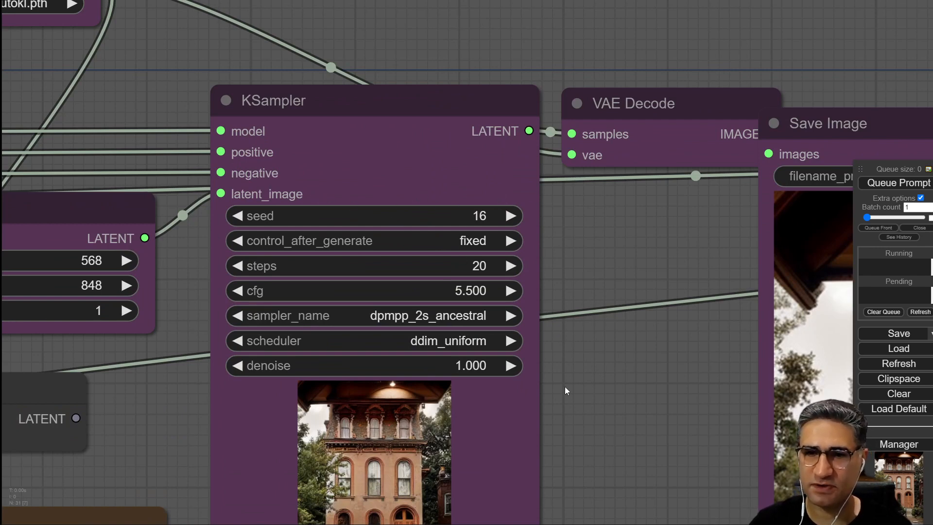
pyautogui.scroll(-5, 173, 410)
pyautogui.moveTo(5, 419); pyautogui.dragTo(686, 377)
pyautogui.moveTo(120, 168); pyautogui.dragTo(323, 209)
# Remove the weighting from the brick tiles phrase in the positive prompt.
pyautogui.scroll(6, 311, 194)
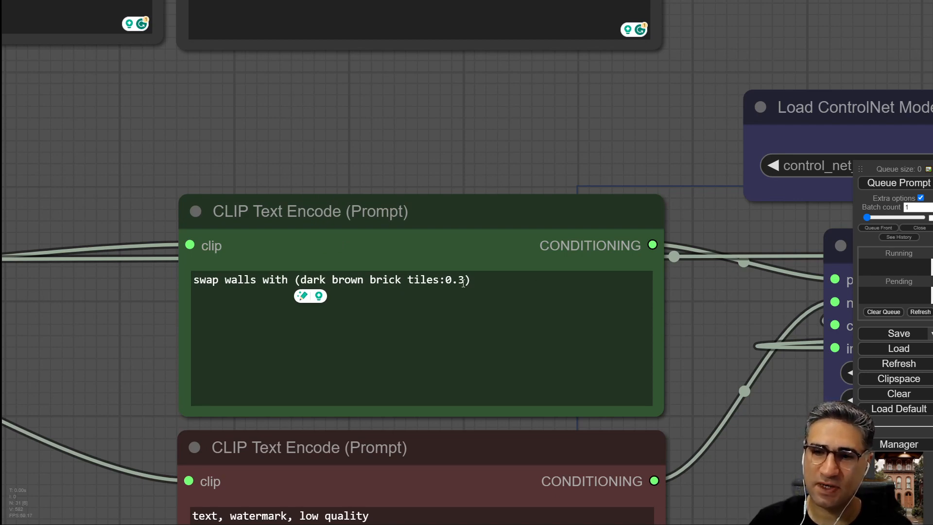
pyautogui.hotkey('alt', 'Tab')
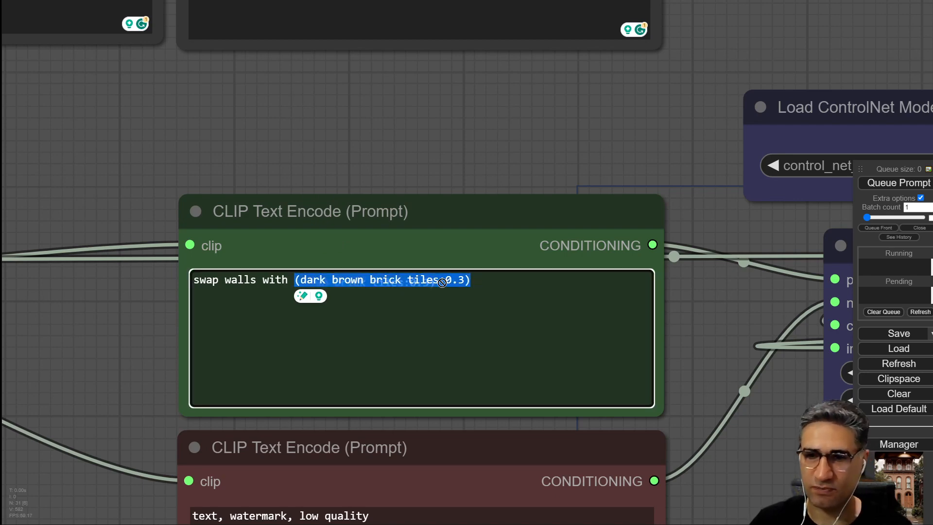
pyautogui.moveTo(474, 282); pyautogui.dragTo(441, 281)
pyautogui.press('BackSpace')
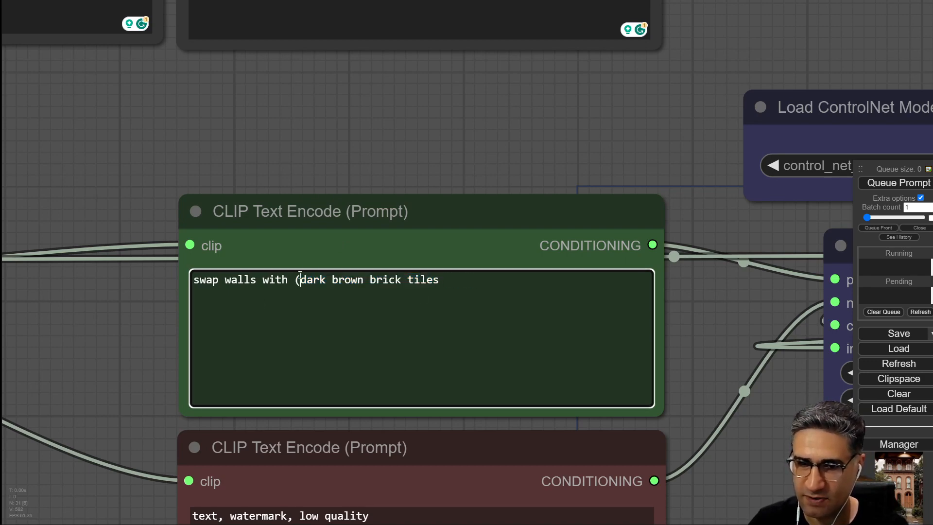
pyautogui.press('BackSpace')
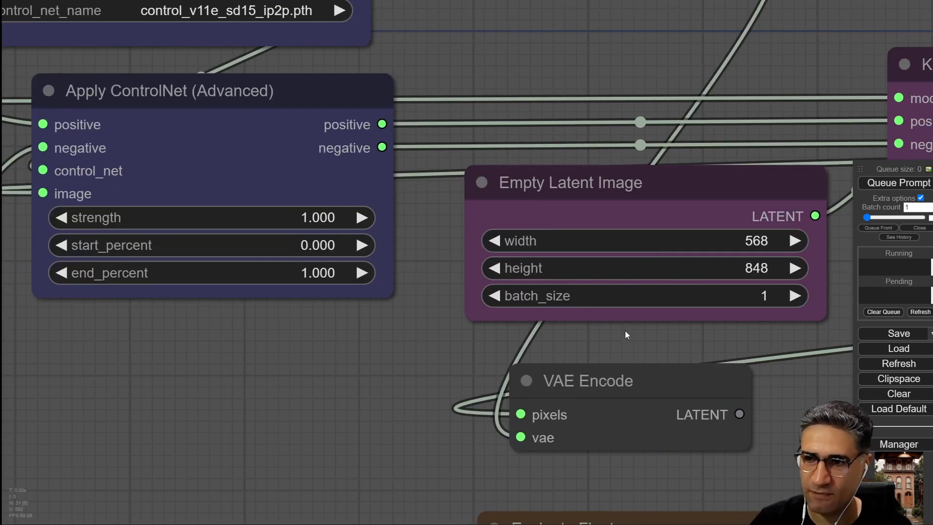
# Read the README's Instruct Pix2Pix section, highlighting the note about double cfg tuning.
pyautogui.moveTo(674, 349); pyautogui.dragTo(1, 335)
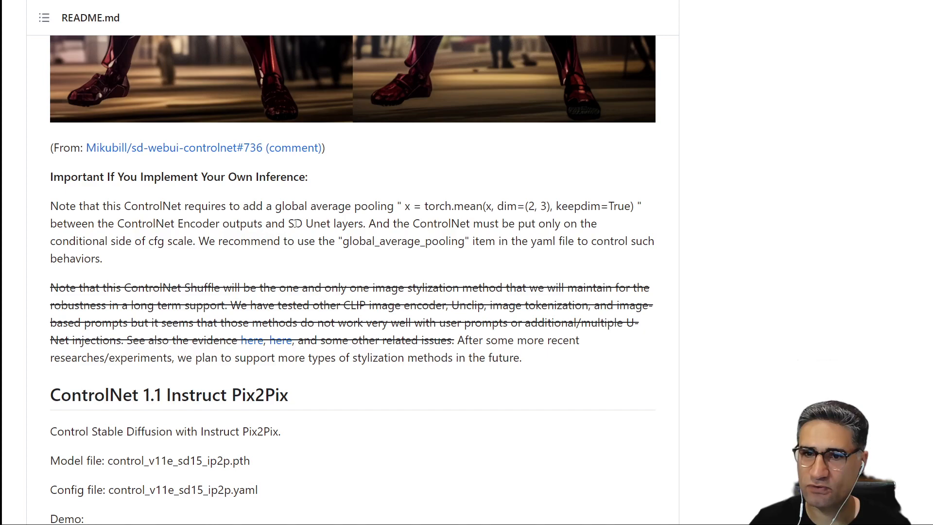
pyautogui.scroll(-11, 371, 242)
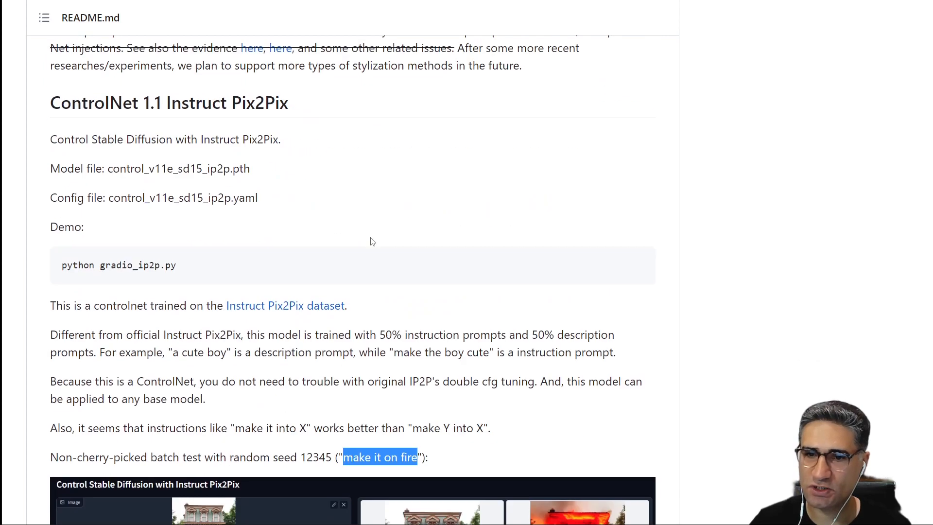
pyautogui.scroll(1, 422, 269)
pyautogui.scroll(2, 422, 269)
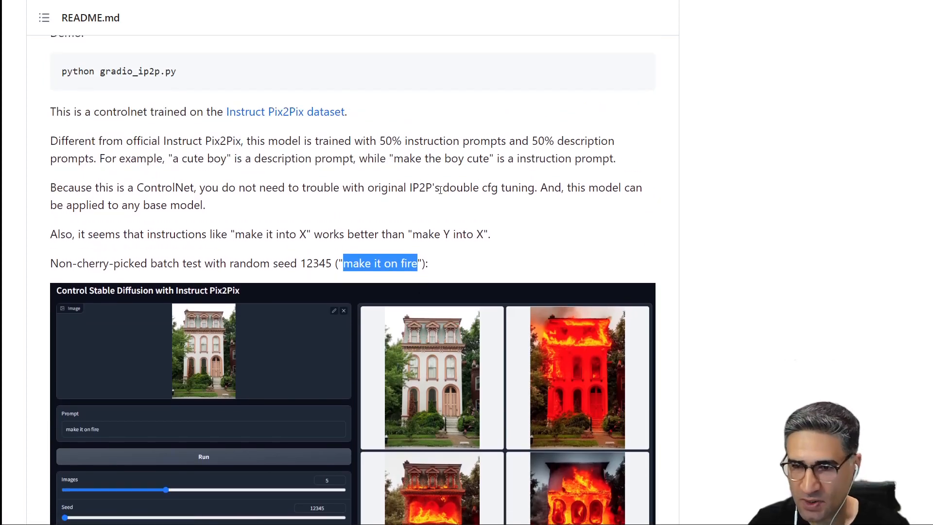
pyautogui.moveTo(440, 189); pyautogui.dragTo(539, 188)
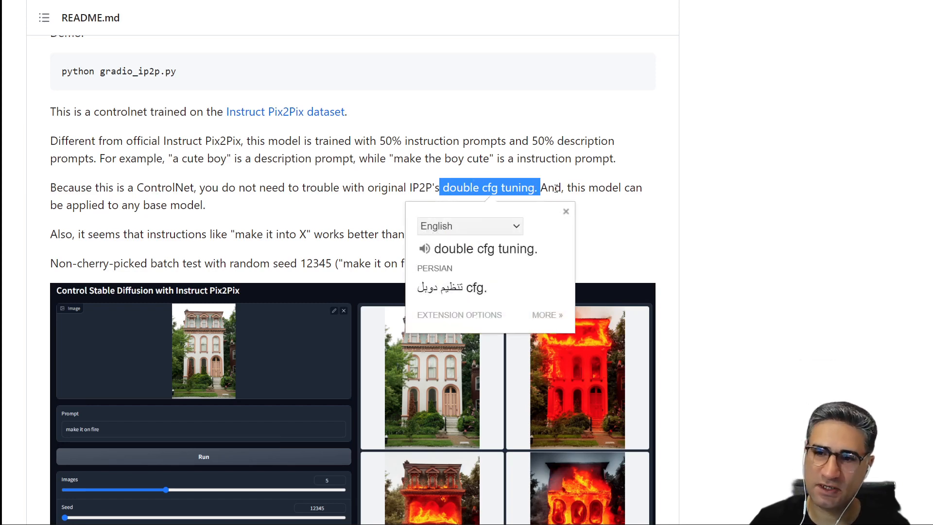
pyautogui.click(484, 191)
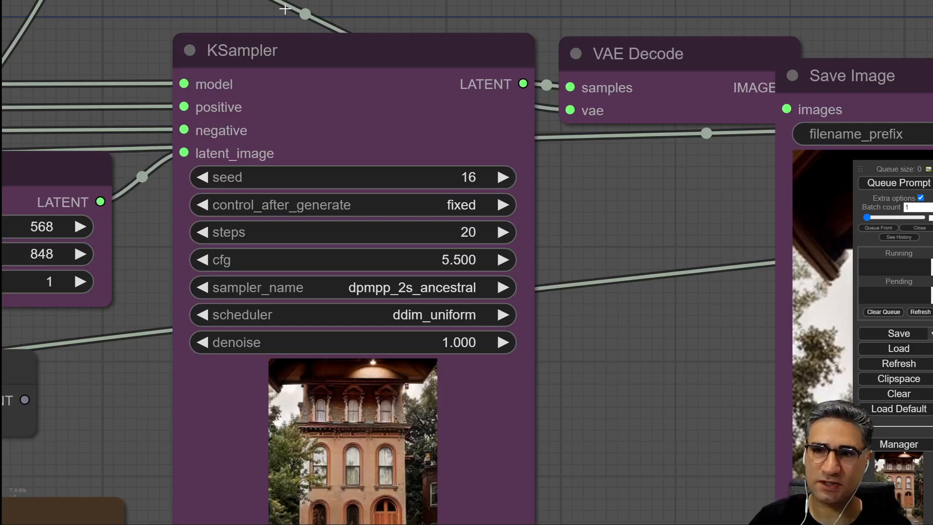
# Replace the positive prompt with the fire prompt and strip its weighting so it reads "make it on fire and smoke".
pyautogui.scroll(-6, 286, 360)
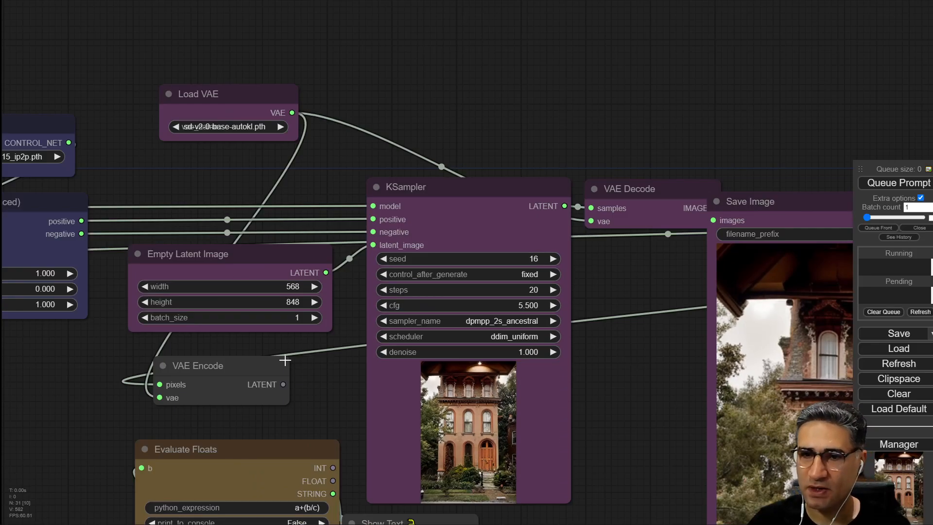
pyautogui.moveTo(94, 162); pyautogui.dragTo(490, 248)
pyautogui.moveTo(439, 302); pyautogui.dragTo(669, 304)
pyautogui.moveTo(288, 37); pyautogui.dragTo(208, 50)
pyautogui.moveTo(470, 55); pyautogui.dragTo(294, 65)
pyautogui.hotkey('ctrl', 'c')
pyautogui.moveTo(516, 405); pyautogui.dragTo(255, 407)
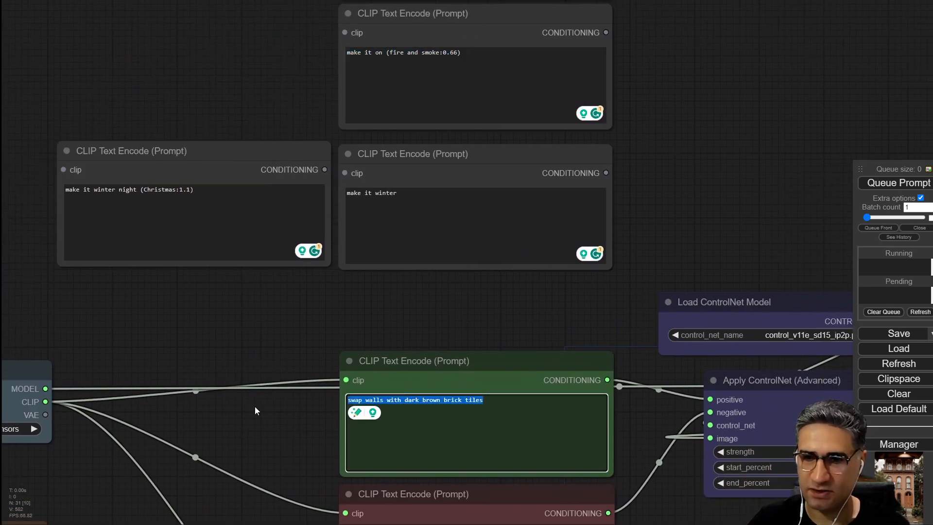
pyautogui.hotkey('ctrl', 'v')
pyautogui.moveTo(307, 427); pyautogui.dragTo(251, 406)
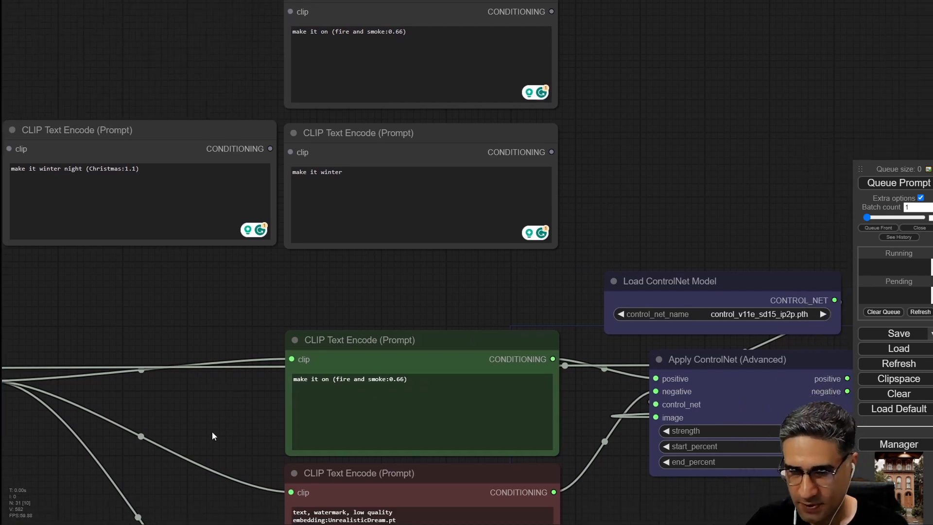
pyautogui.scroll(10, 212, 431)
pyautogui.moveTo(723, 304); pyautogui.dragTo(642, 315)
pyautogui.press('BackSpace')
pyautogui.moveTo(513, 308); pyautogui.dragTo(503, 309)
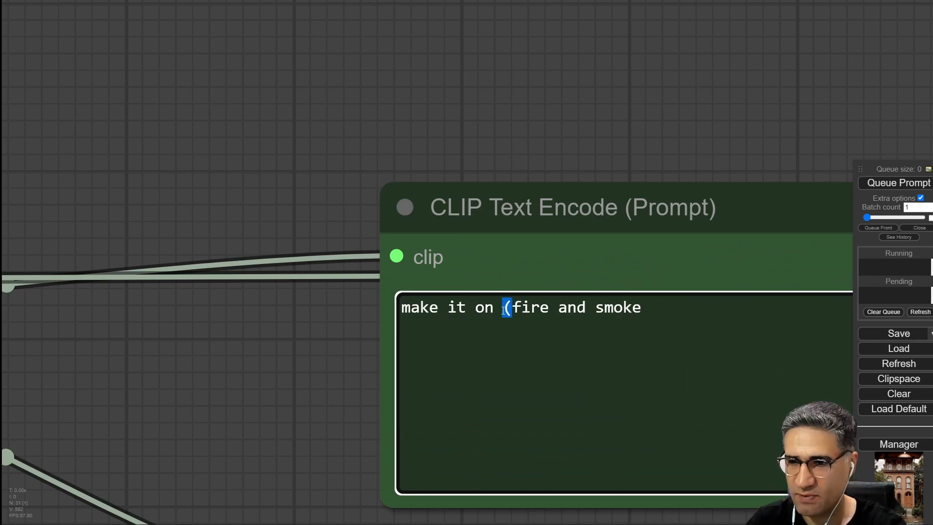
pyautogui.press('BackSpace')
# Lower the KSampler cfg to 3 and queue the prompt.
pyautogui.scroll(-10, 245, 408)
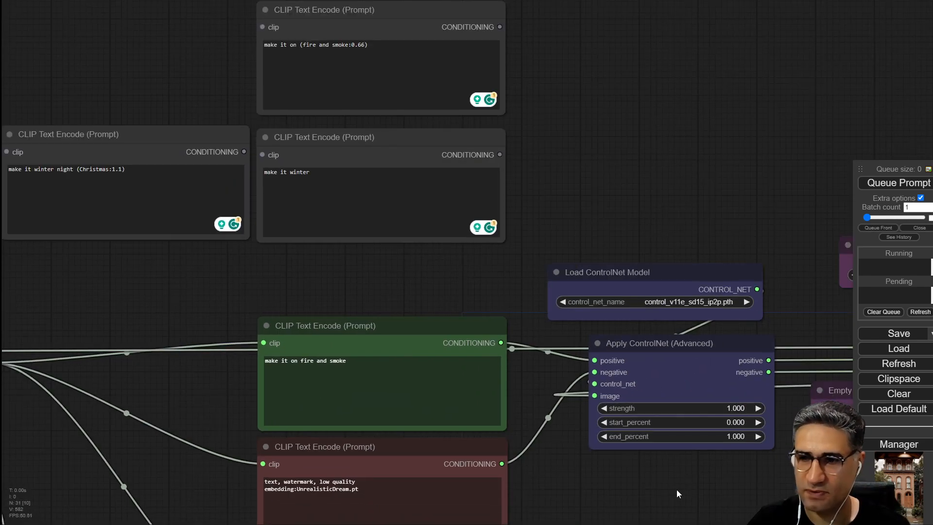
pyautogui.moveTo(614, 485); pyautogui.dragTo(34, 341)
pyautogui.scroll(10, 636, 384)
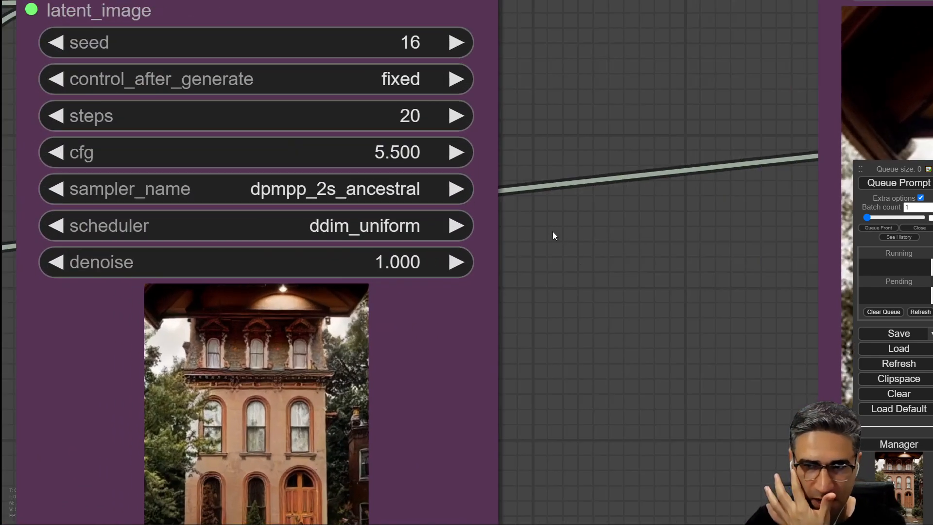
pyautogui.click(61, 154)
pyautogui.click(61, 155)
pyautogui.click(61, 154)
pyautogui.click(61, 155)
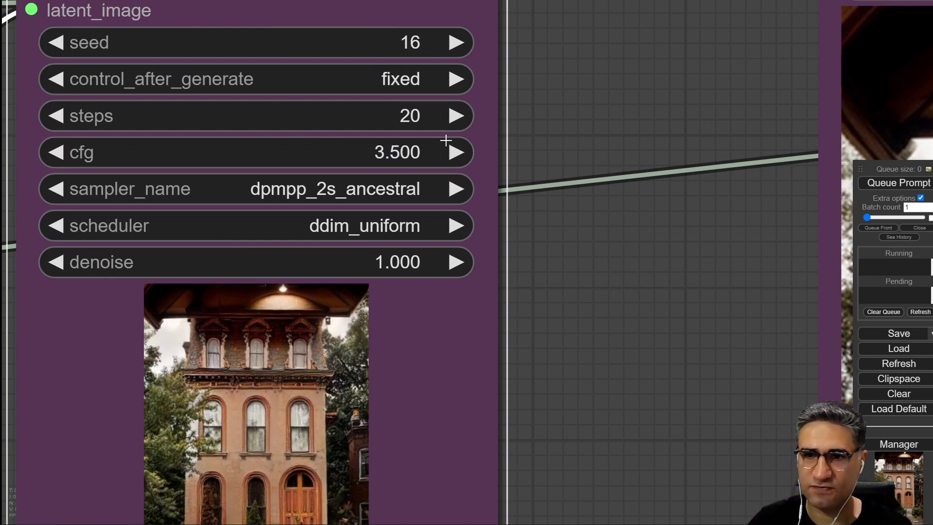
pyautogui.click(60, 153)
pyautogui.scroll(-5, 579, 383)
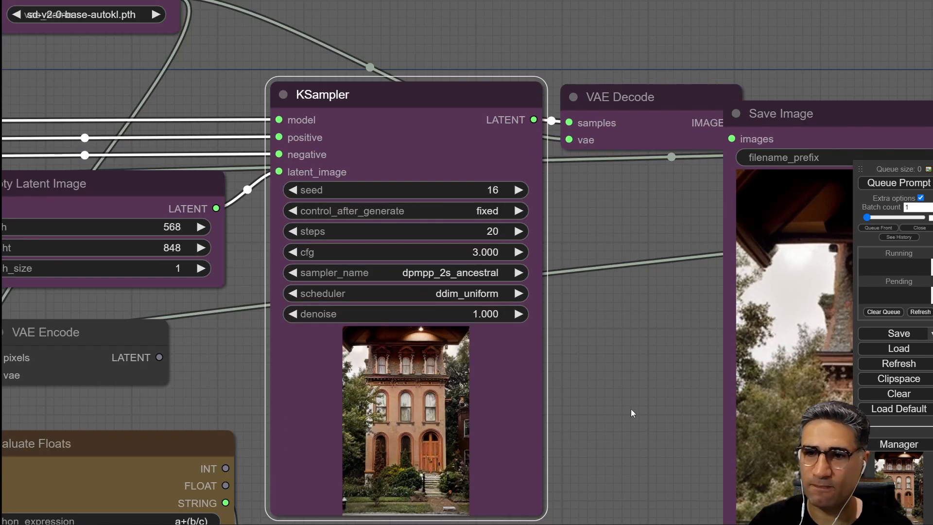
pyautogui.moveTo(631, 409); pyautogui.dragTo(607, 309)
pyautogui.click(919, 183)
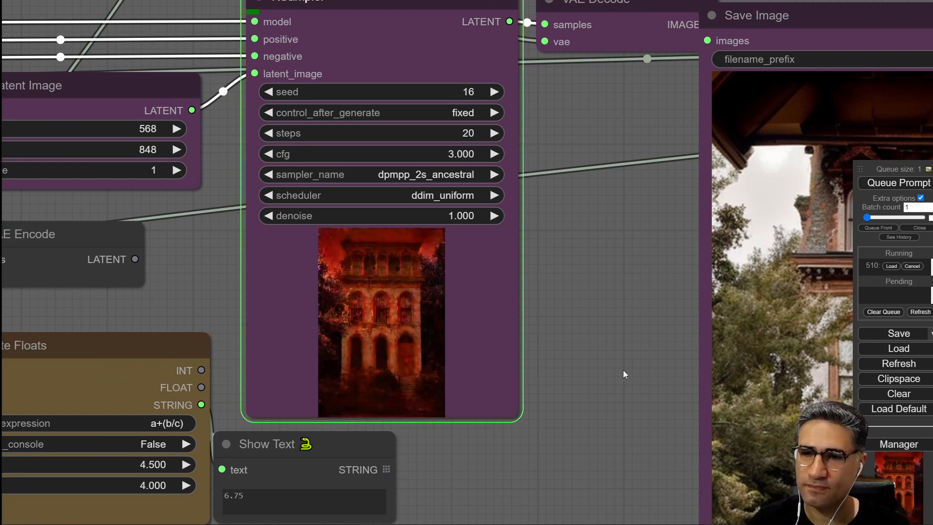
# Raise the KSampler cfg to 5 and generate again.
pyautogui.moveTo(602, 368)
pyautogui.mouseDown()
pyautogui.moveTo(445, 335)
pyautogui.moveTo(552, 355)
pyautogui.mouseUp()
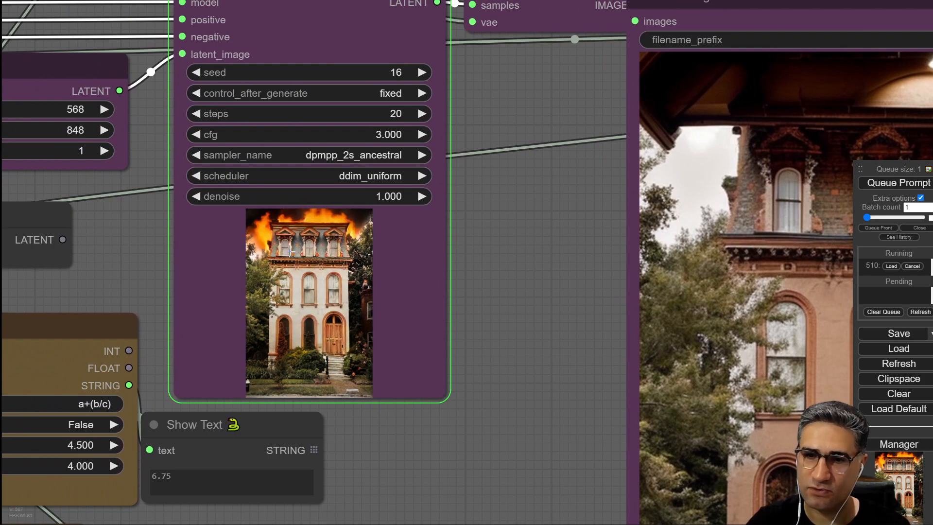
pyautogui.scroll(4, 319, 244)
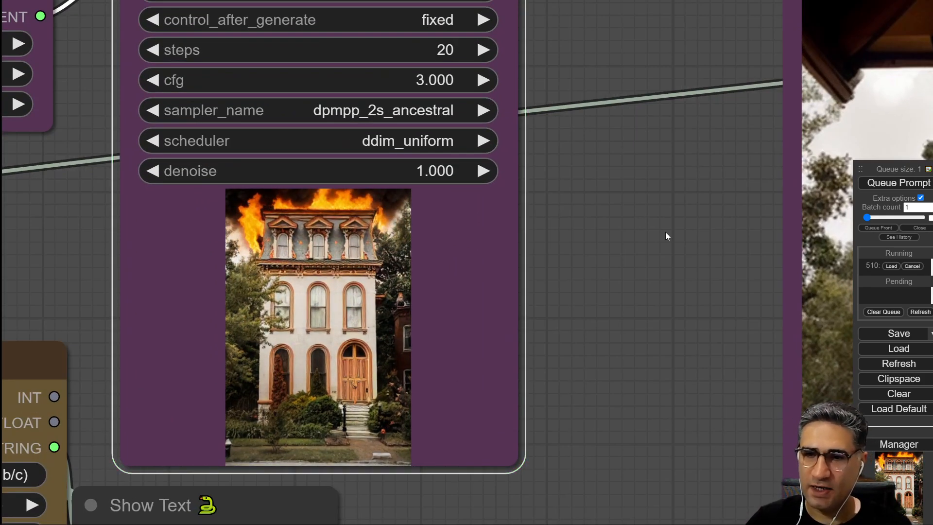
pyautogui.moveTo(665, 232)
pyautogui.mouseDown()
pyautogui.moveTo(334, 200)
pyautogui.moveTo(209, 132)
pyautogui.mouseUp()
pyautogui.scroll(-6, 221, 170)
pyautogui.moveTo(192, 180); pyautogui.dragTo(438, 281)
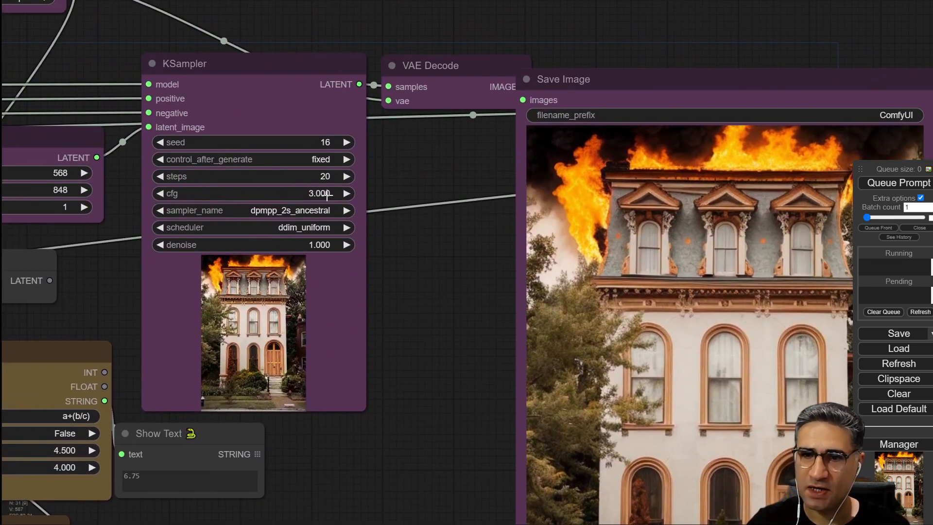
pyautogui.click(345, 194)
pyautogui.click(346, 194)
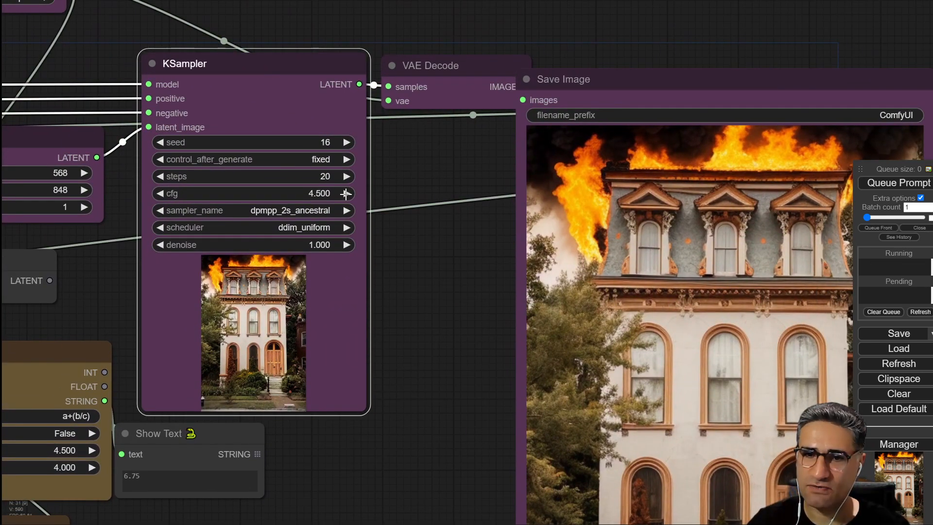
pyautogui.hotkey('ctrl', 'Return')
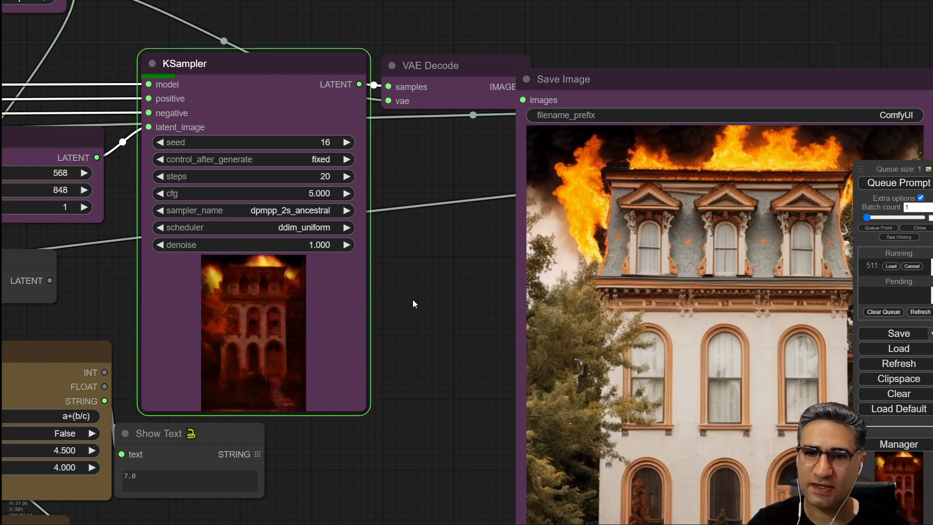
# Raise the KSampler cfg to 9.5 and queue the prompt again.
pyautogui.moveTo(429, 301); pyautogui.dragTo(302, 241)
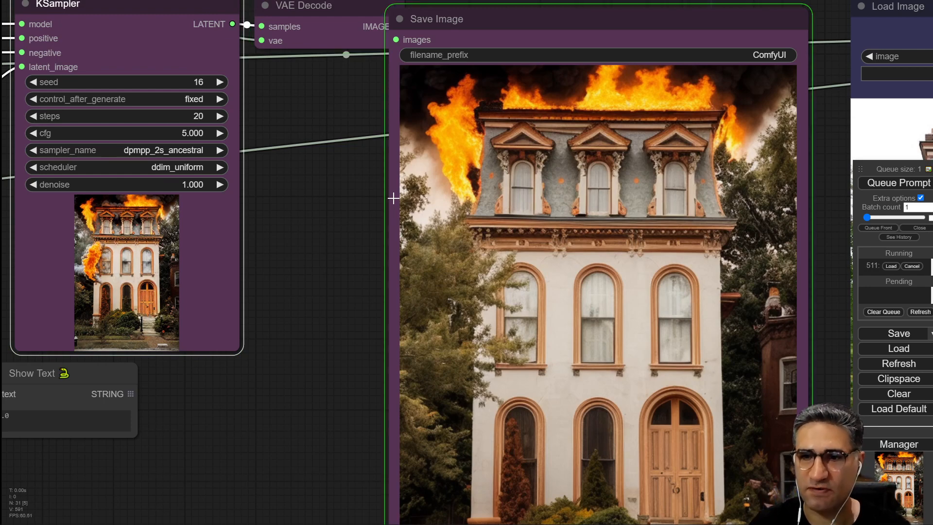
pyautogui.moveTo(310, 389); pyautogui.dragTo(296, 372)
pyautogui.scroll(-1, 445, 310)
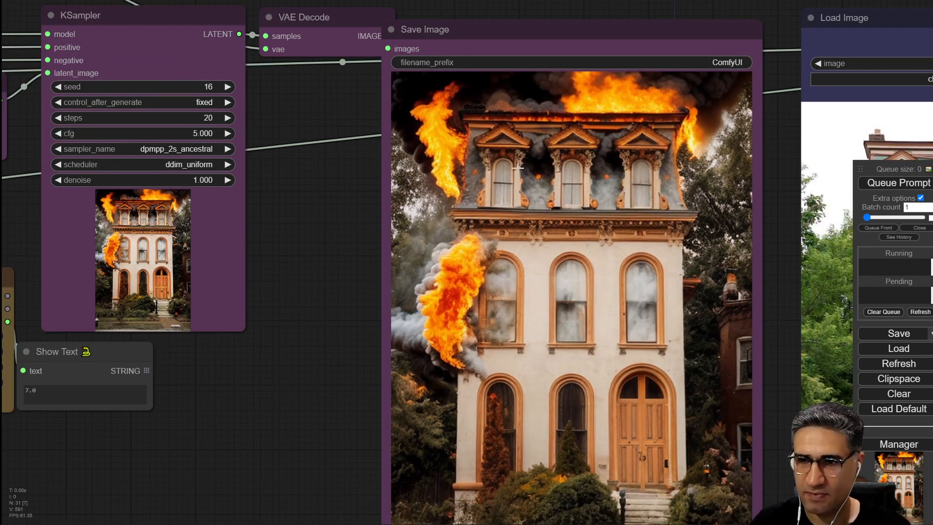
pyautogui.click(228, 133)
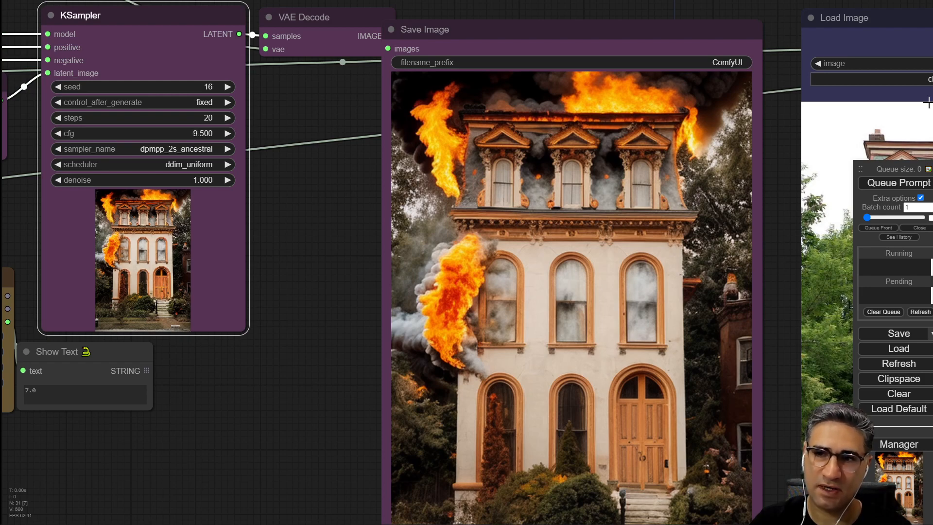
pyautogui.click(899, 183)
# Raise the KSampler cfg to 13.5 and queue another generation.
pyautogui.moveTo(290, 419); pyautogui.dragTo(256, 350)
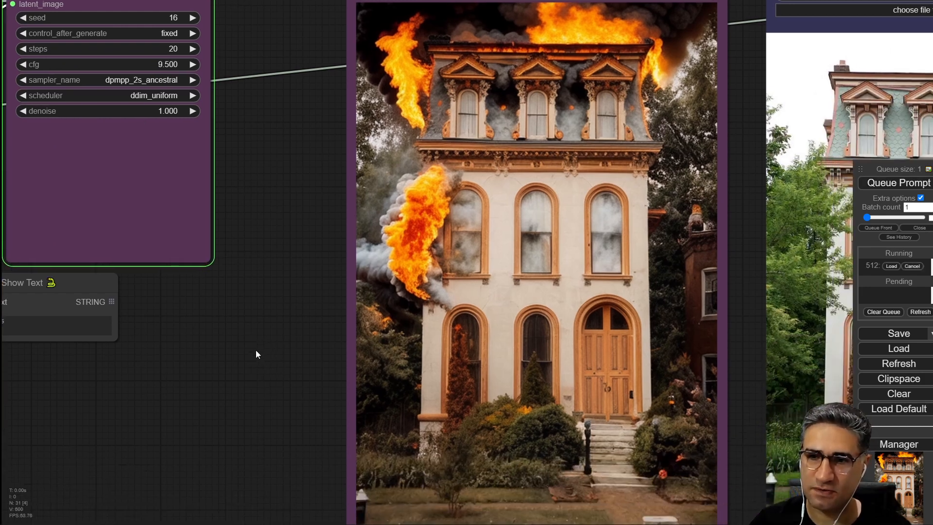
pyautogui.scroll(-2, 256, 350)
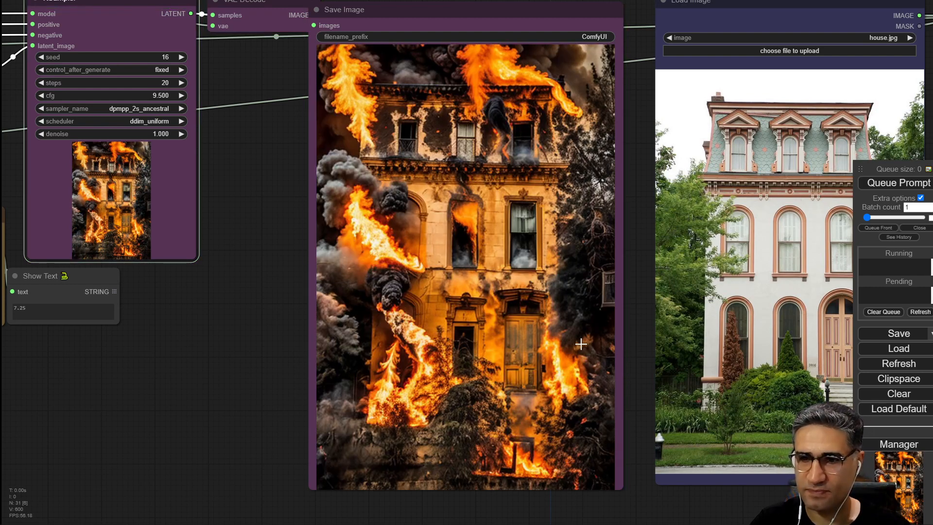
pyautogui.click(180, 95)
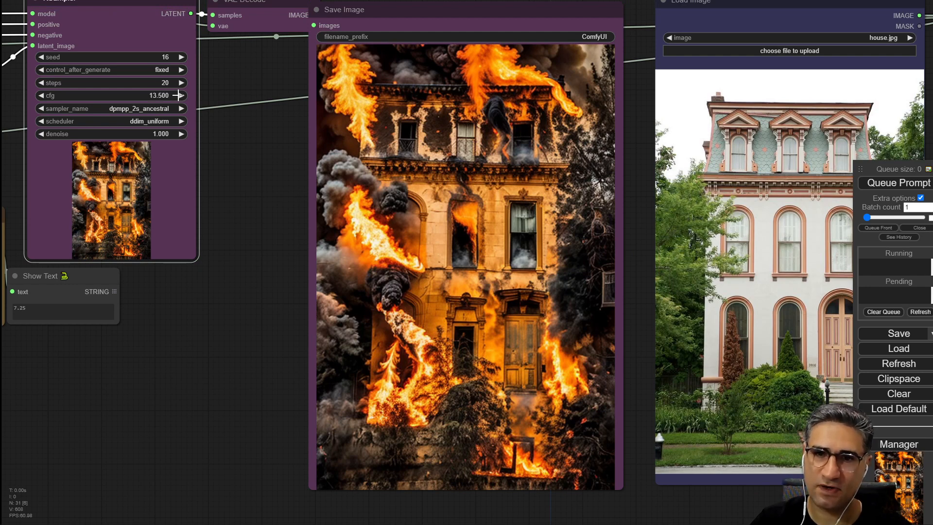
pyautogui.click(912, 183)
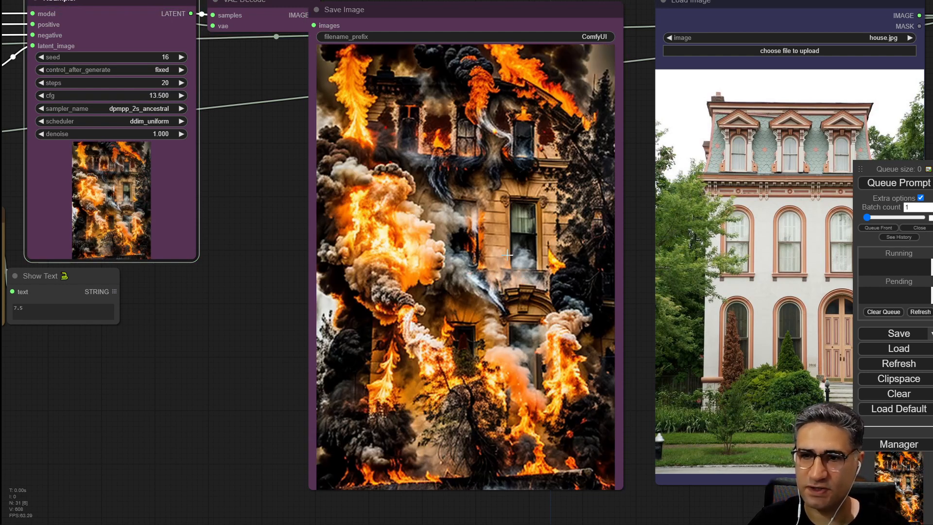
# Examine the cfg 13.5 fire output against the original house photo.
pyautogui.scroll(3, 556, 244)
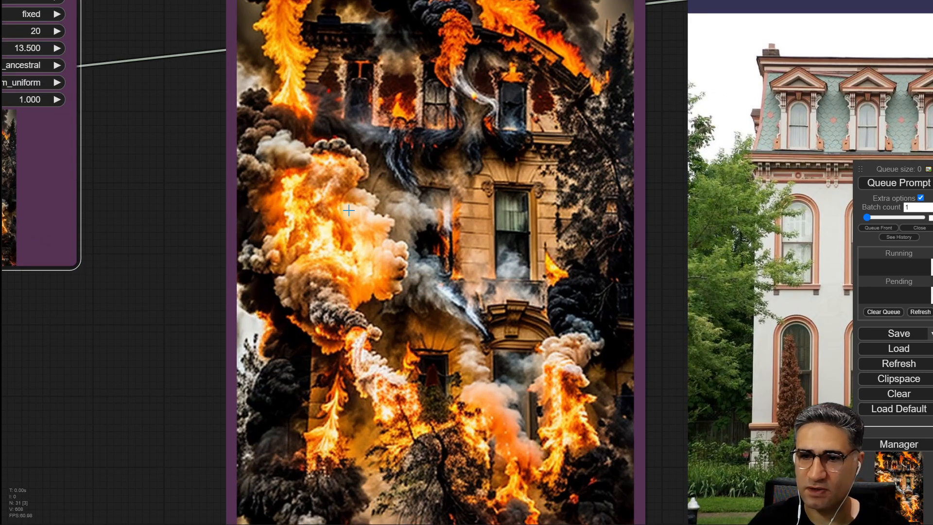
pyautogui.scroll(-4, 368, 325)
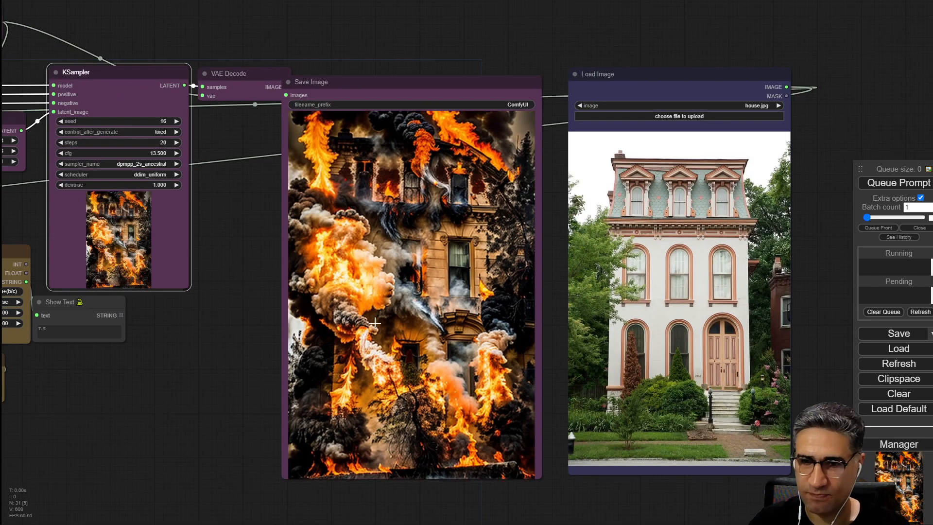
pyautogui.moveTo(136, 462); pyautogui.dragTo(411, 457)
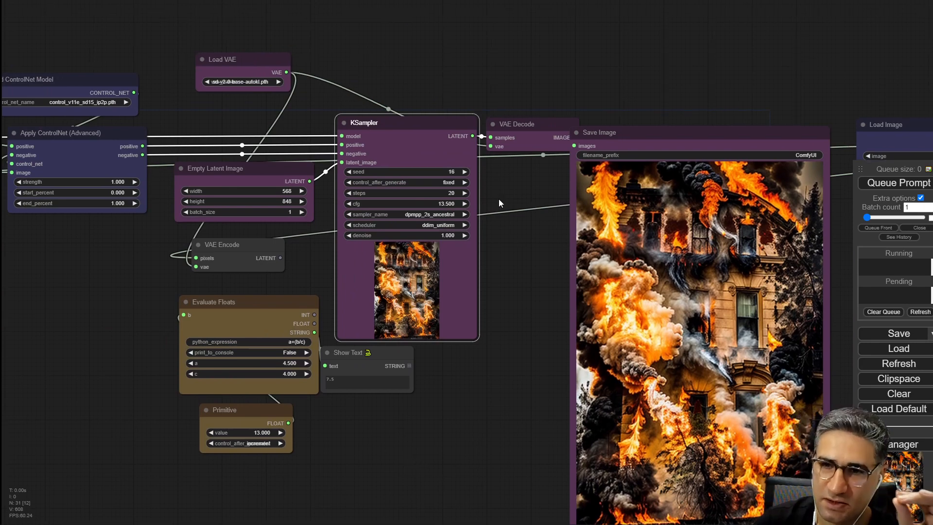
pyautogui.scroll(5, 498, 199)
pyautogui.scroll(2, 497, 199)
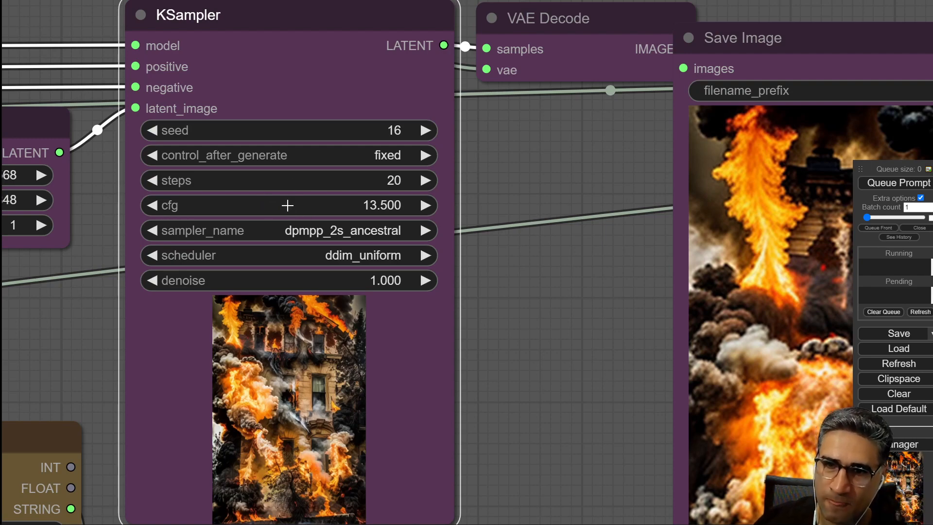
pyautogui.scroll(-11, 287, 209)
pyautogui.moveTo(43, 284); pyautogui.dragTo(634, 353)
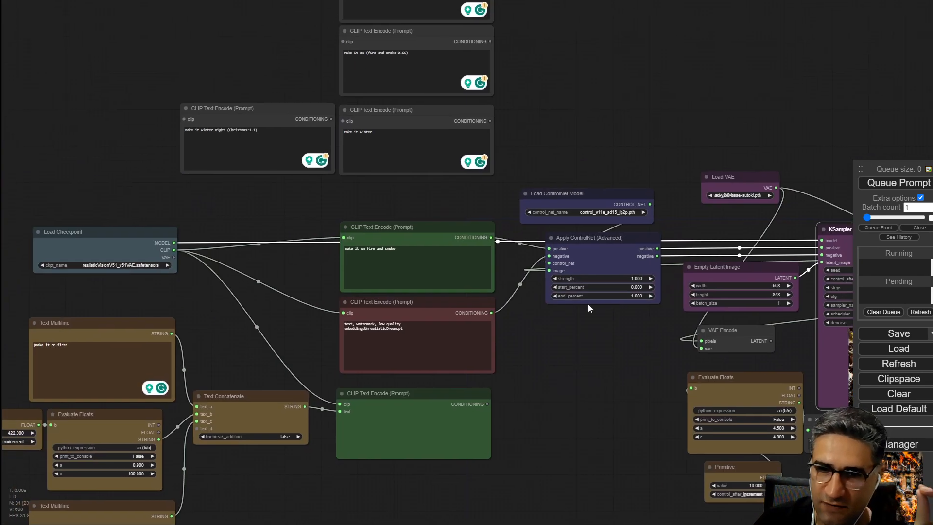
# Set the KSampler cfg to 6 and queue the prompt.
pyautogui.scroll(4, 364, 226)
pyautogui.scroll(2, 581, 375)
pyautogui.moveTo(805, 409); pyautogui.dragTo(369, 395)
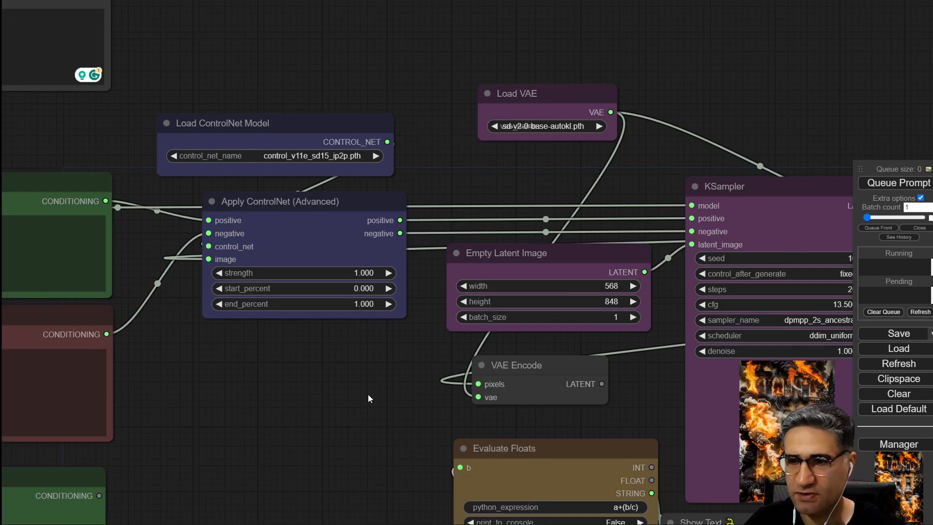
pyautogui.moveTo(634, 402); pyautogui.dragTo(193, 346)
pyautogui.scroll(4, 440, 216)
pyautogui.scroll(2, 364, 217)
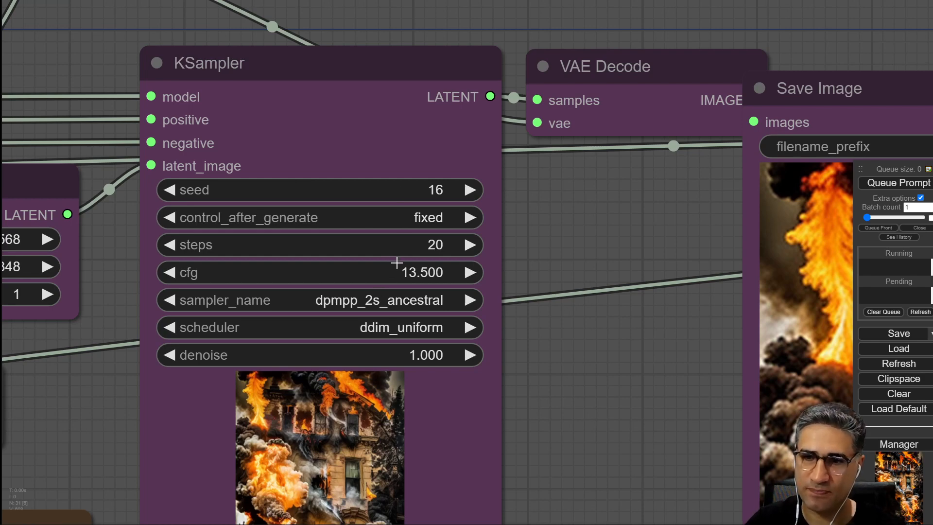
pyautogui.click(407, 281)
pyautogui.hotkey('ctrl', 'a')
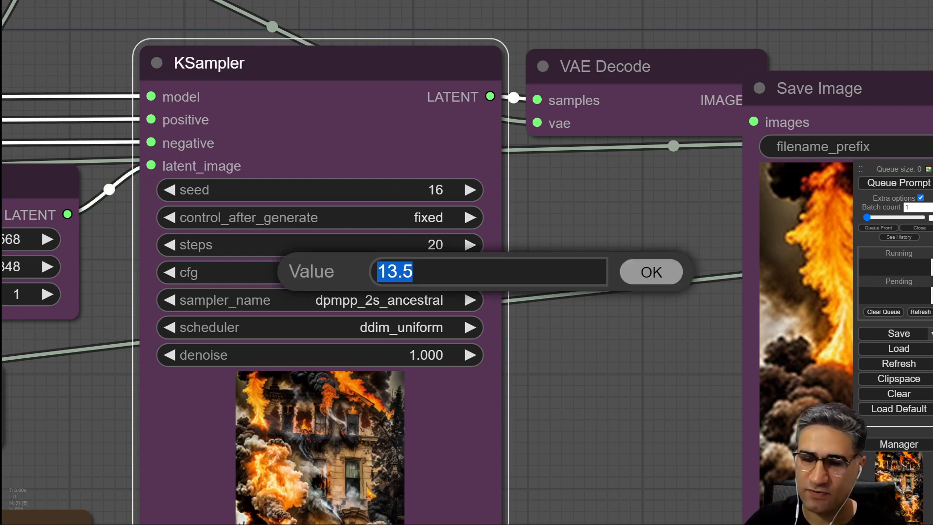
pyautogui.write('5')
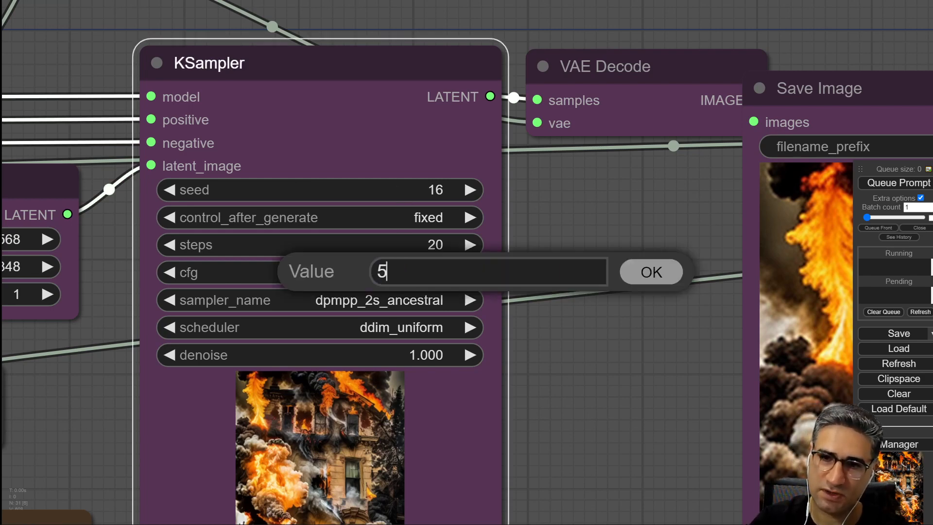
pyautogui.press('Return')
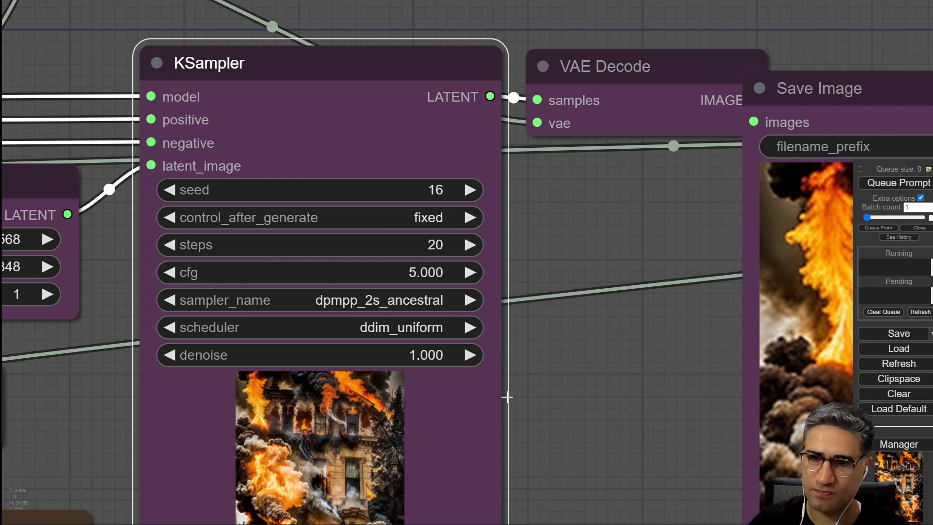
pyautogui.click(402, 271)
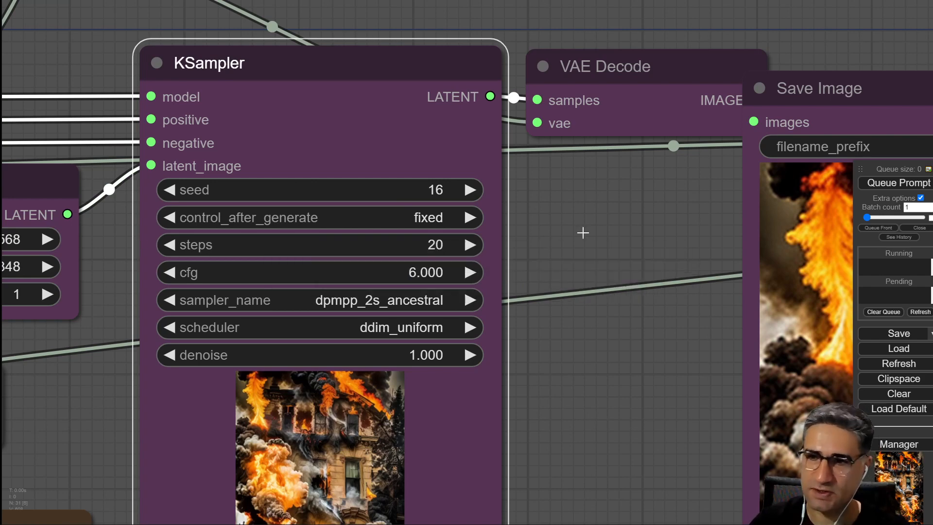
pyautogui.hotkey('ctrl', 'Return')
# Examine the cfg 6 fire output in the Save Image preview against the original house photo.
pyautogui.moveTo(593, 379); pyautogui.dragTo(298, 221)
pyautogui.scroll(-3, 329, 323)
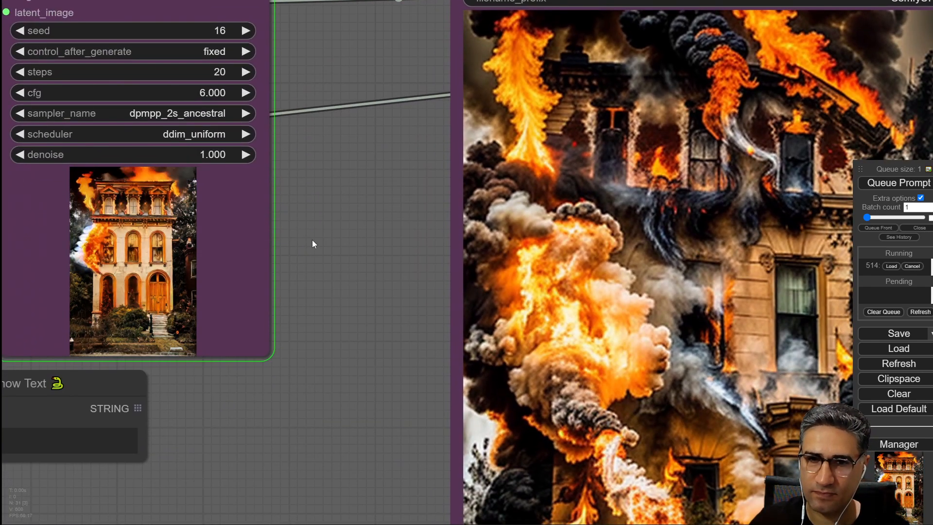
pyautogui.moveTo(307, 167); pyautogui.dragTo(485, 220)
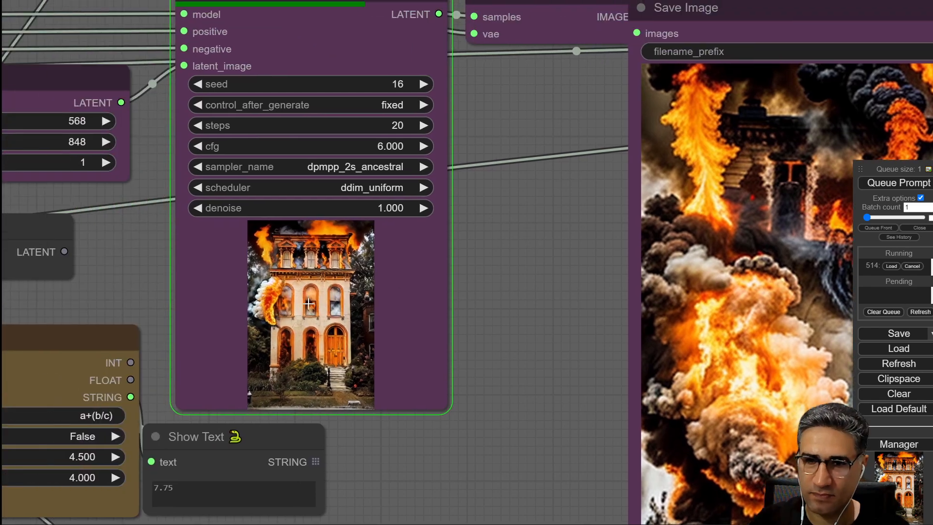
pyautogui.scroll(6, 309, 303)
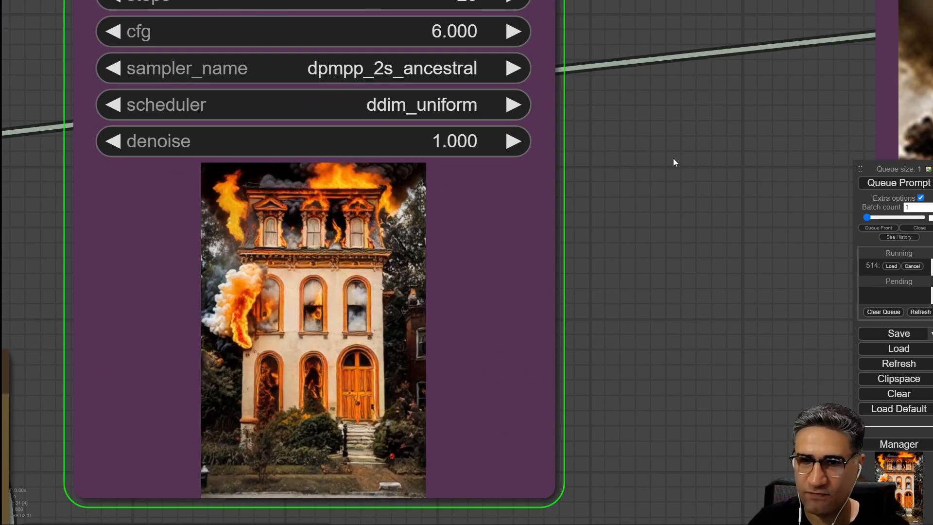
pyautogui.scroll(-3, 525, 235)
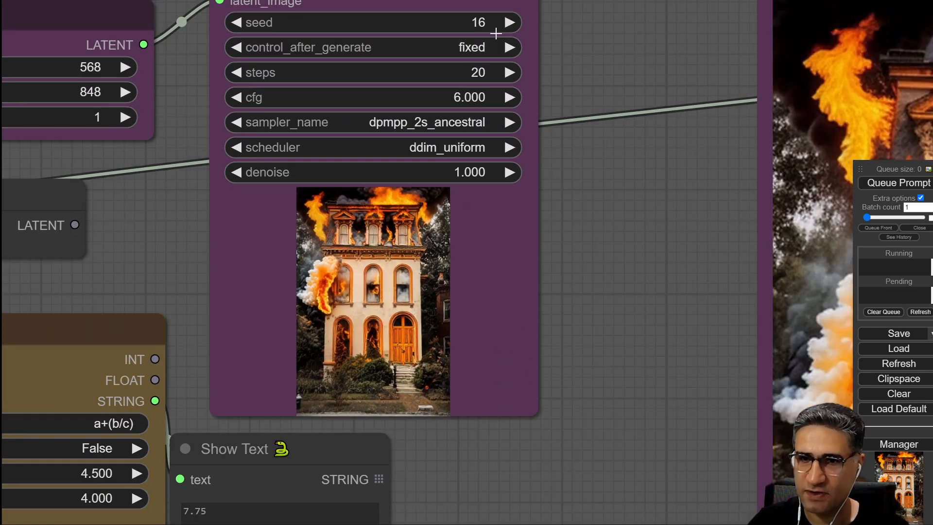
pyautogui.moveTo(641, 166); pyautogui.dragTo(295, 253)
pyautogui.scroll(-5, 175, 128)
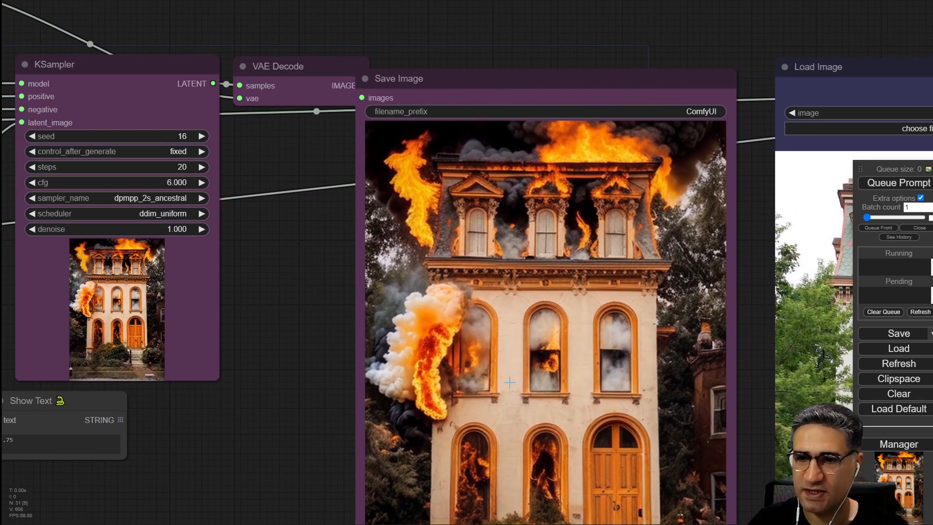
pyautogui.scroll(-1, 443, 365)
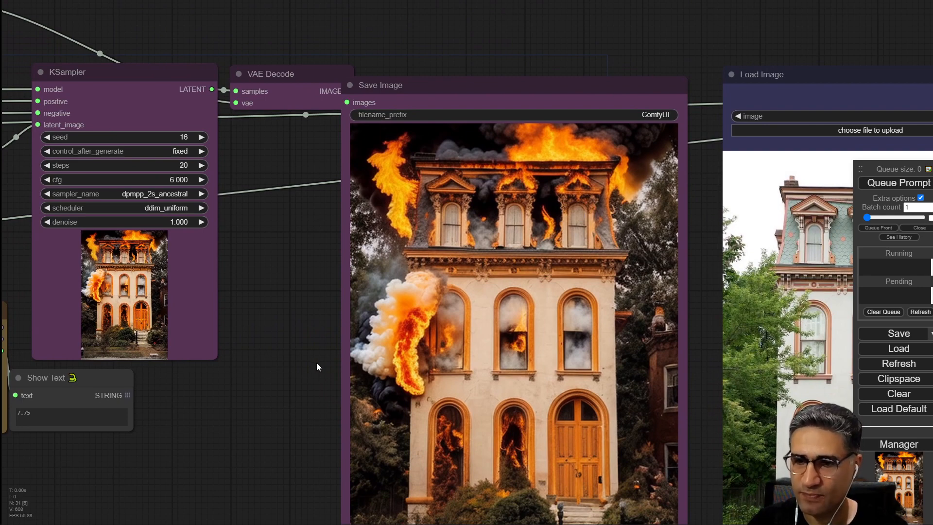
pyautogui.scroll(5, 317, 363)
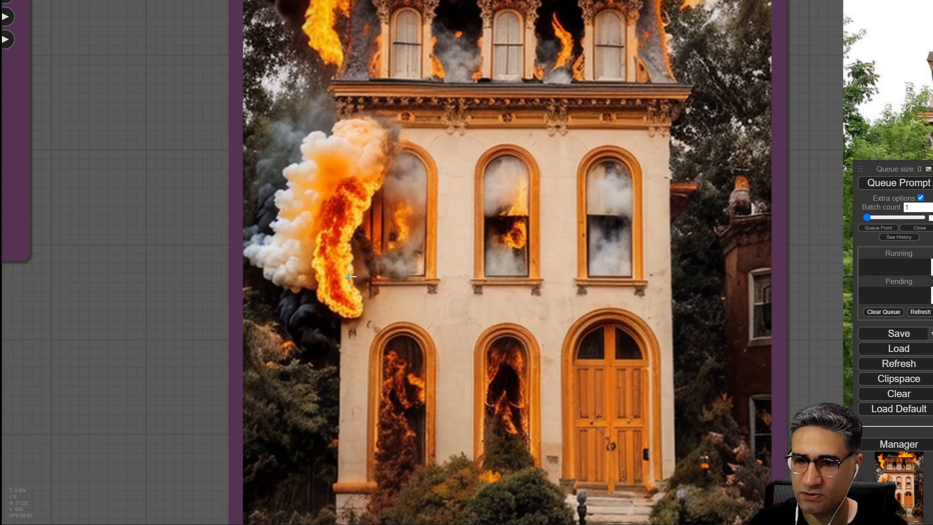
pyautogui.scroll(-4, 351, 276)
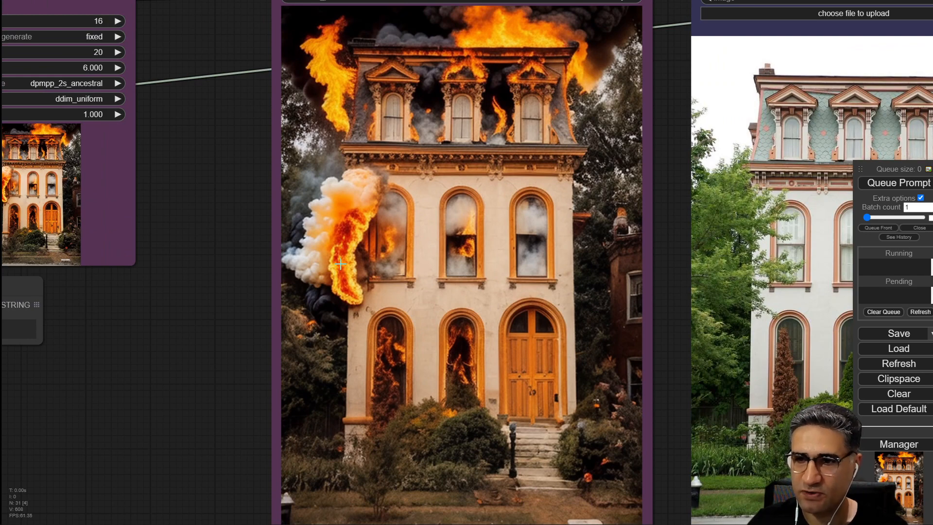
pyautogui.scroll(-5, 248, 197)
pyautogui.scroll(5, 409, 304)
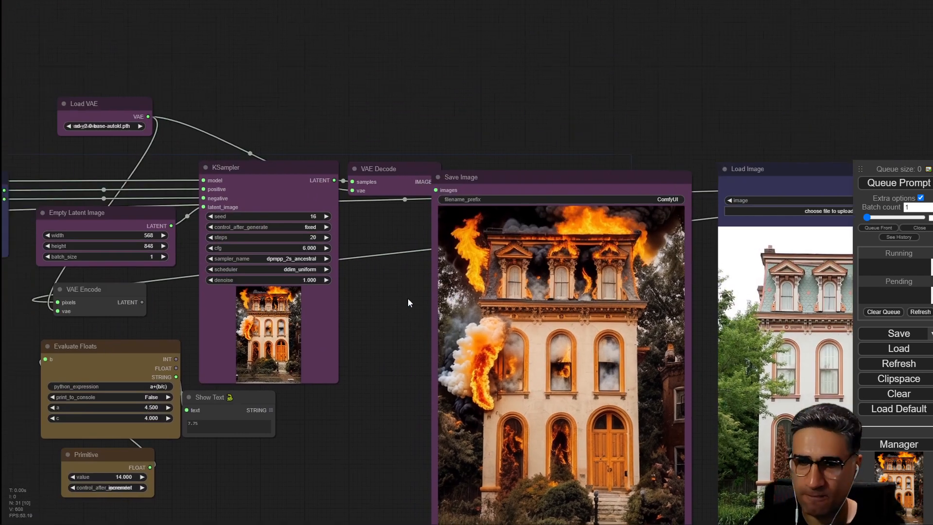
# Lower the KSampler seed to 1 and queue the prompt.
pyautogui.click(208, 216)
pyautogui.click(207, 217)
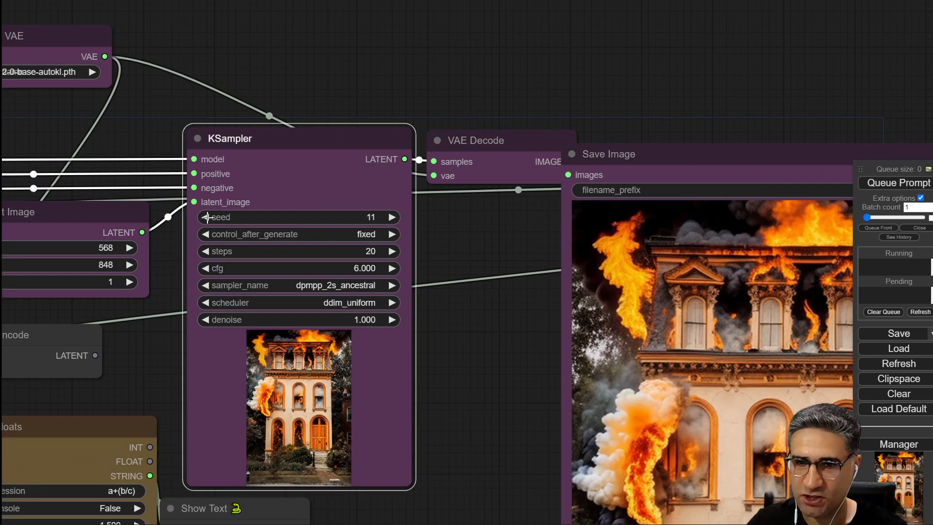
pyautogui.click(208, 217)
pyautogui.click(207, 217)
pyautogui.click(207, 217)
pyautogui.click(208, 217)
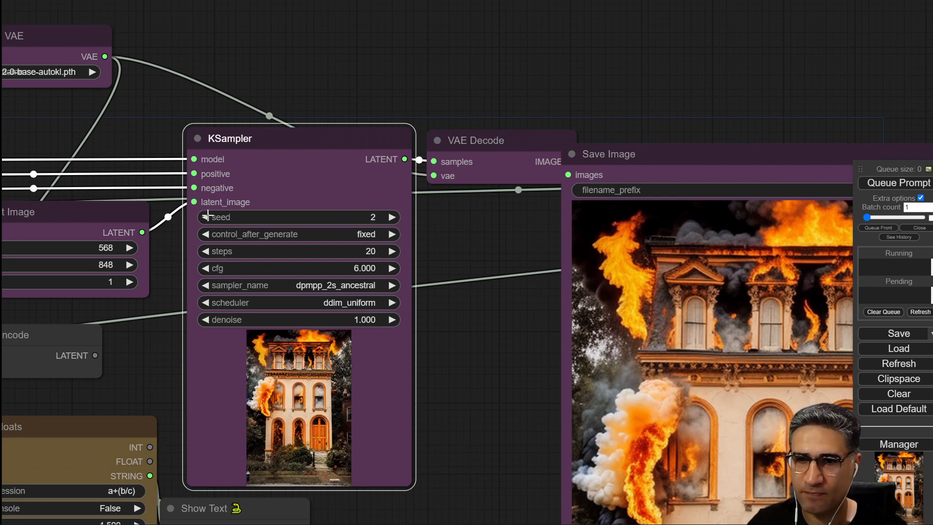
pyautogui.click(899, 183)
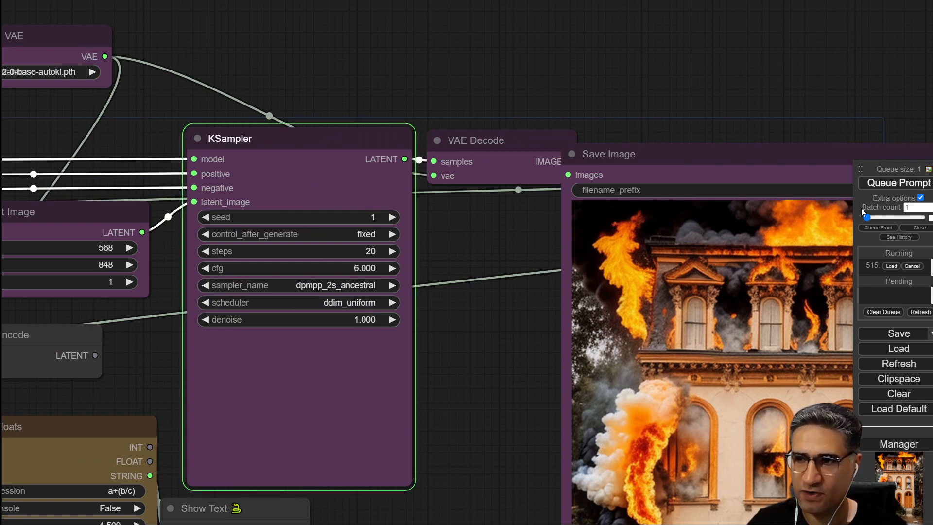
# Raise the KSampler seed to 2 and queue the prompt again.
pyautogui.moveTo(500, 386); pyautogui.dragTo(420, 283)
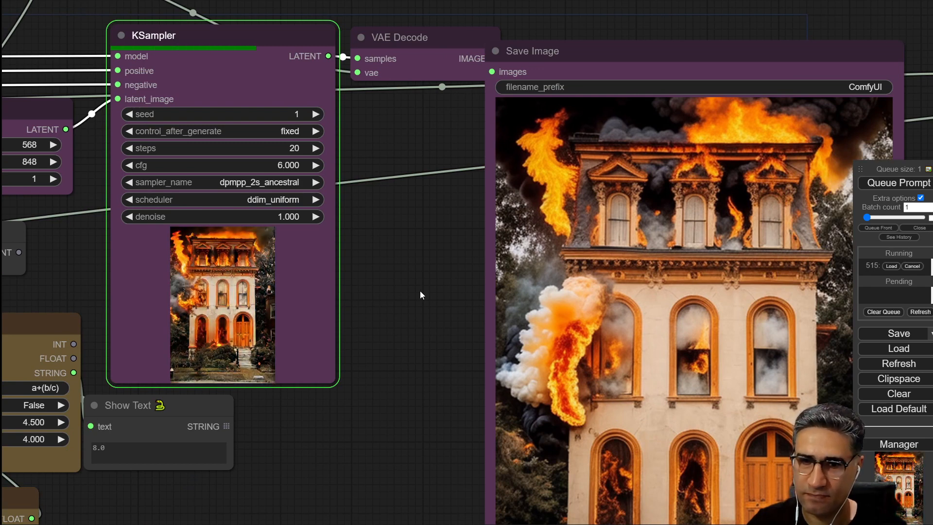
pyautogui.moveTo(396, 337); pyautogui.dragTo(360, 235)
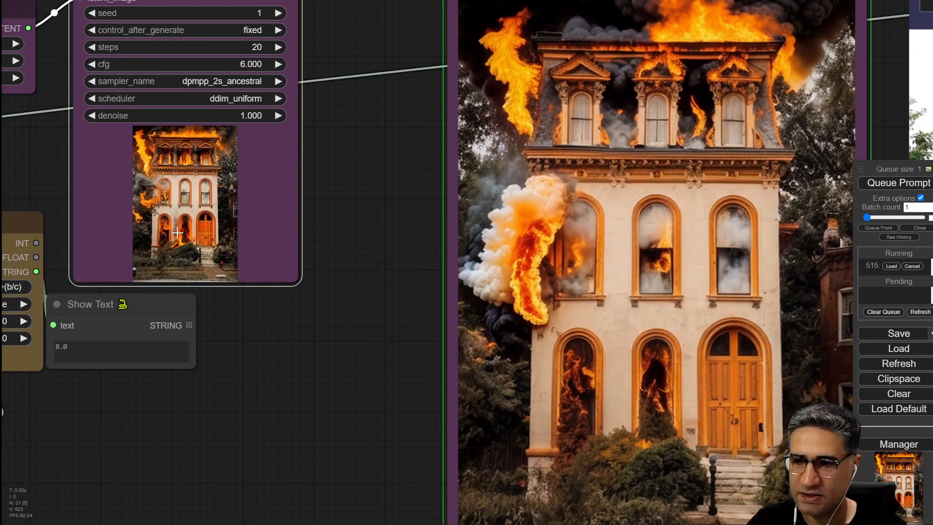
pyautogui.moveTo(383, 440); pyautogui.dragTo(238, 440)
pyautogui.scroll(-1, 432, 289)
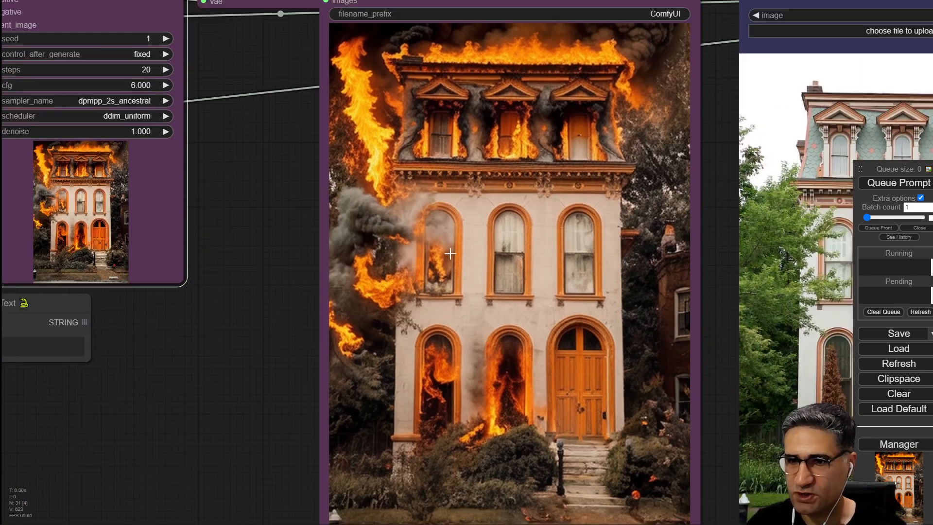
pyautogui.moveTo(275, 108); pyautogui.dragTo(250, 189)
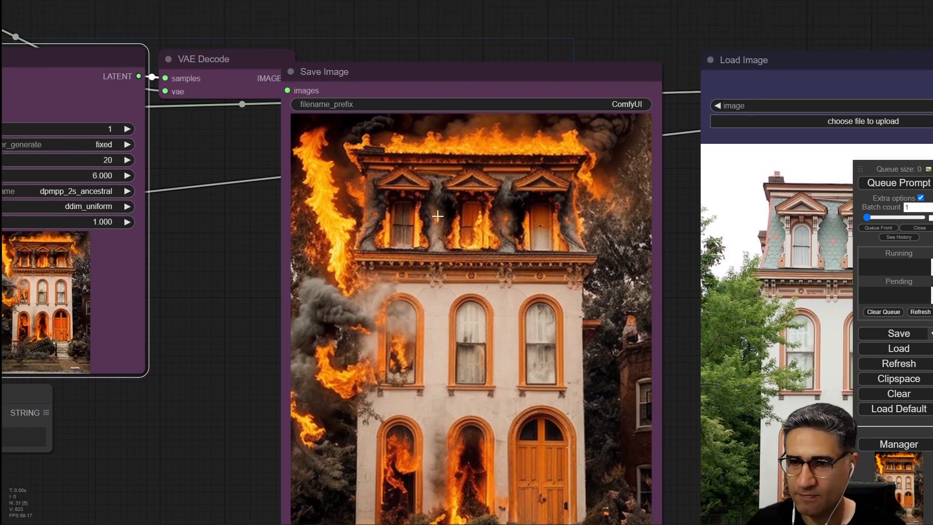
pyautogui.moveTo(204, 272); pyautogui.dragTo(333, 274)
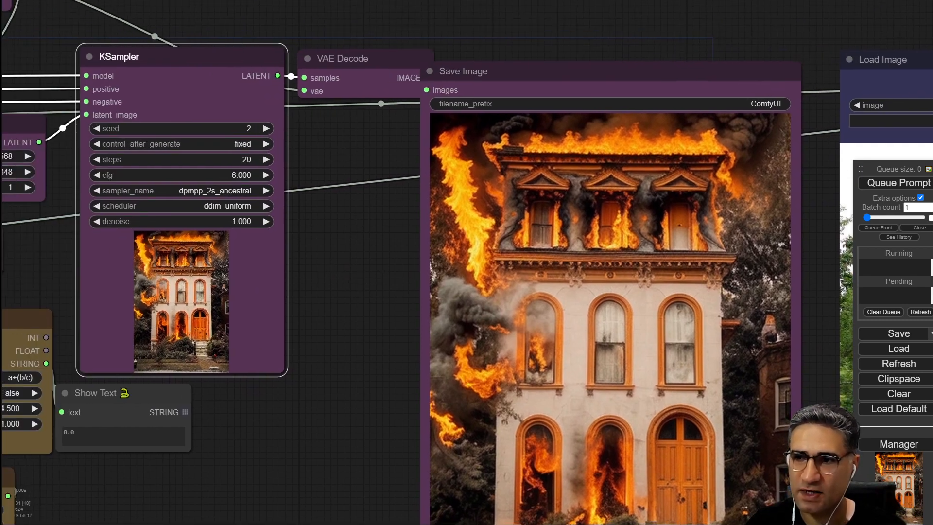
pyautogui.click(873, 182)
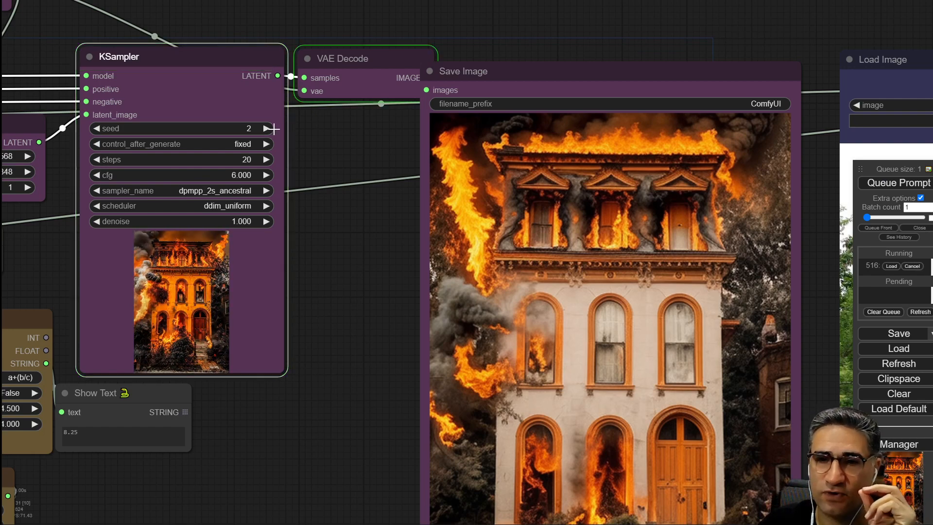
# Lower the KSampler cfg to 4 and queue another generation.
pyautogui.moveTo(379, 348); pyautogui.dragTo(226, 250)
pyautogui.scroll(-3, 234, 252)
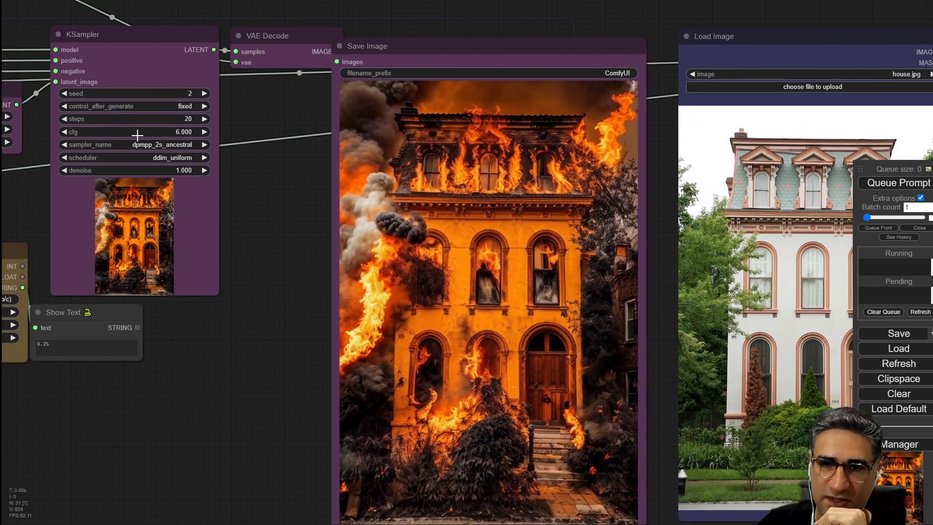
pyautogui.scroll(5, 179, 116)
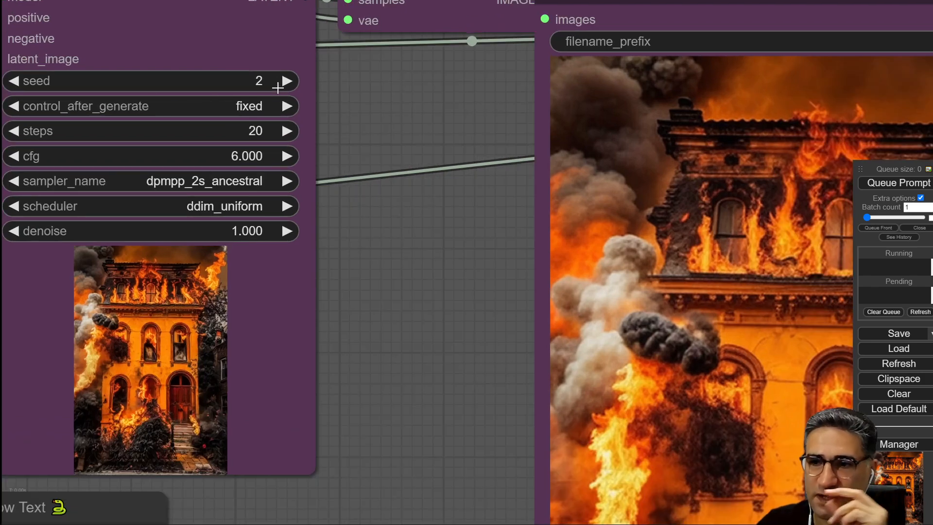
pyautogui.scroll(-5, 418, 340)
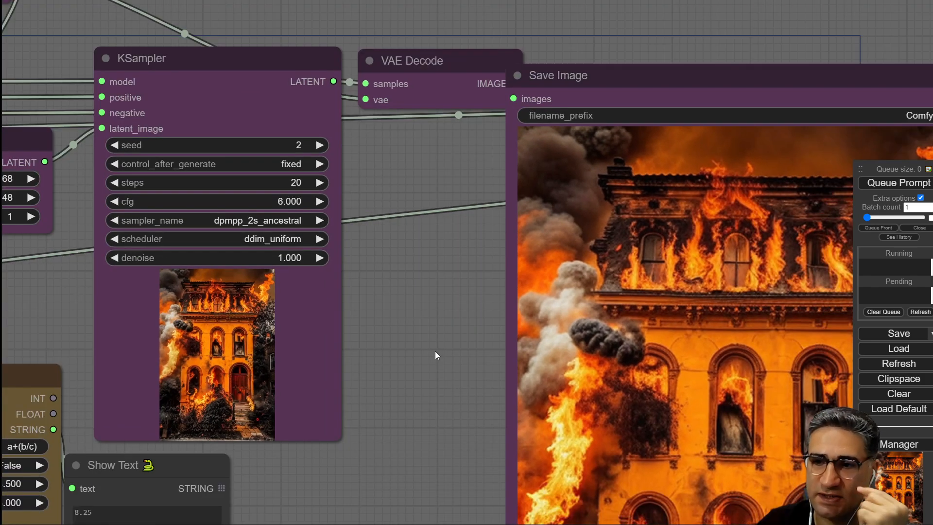
pyautogui.scroll(4, 342, 227)
pyautogui.moveTo(310, 196); pyautogui.dragTo(273, 217)
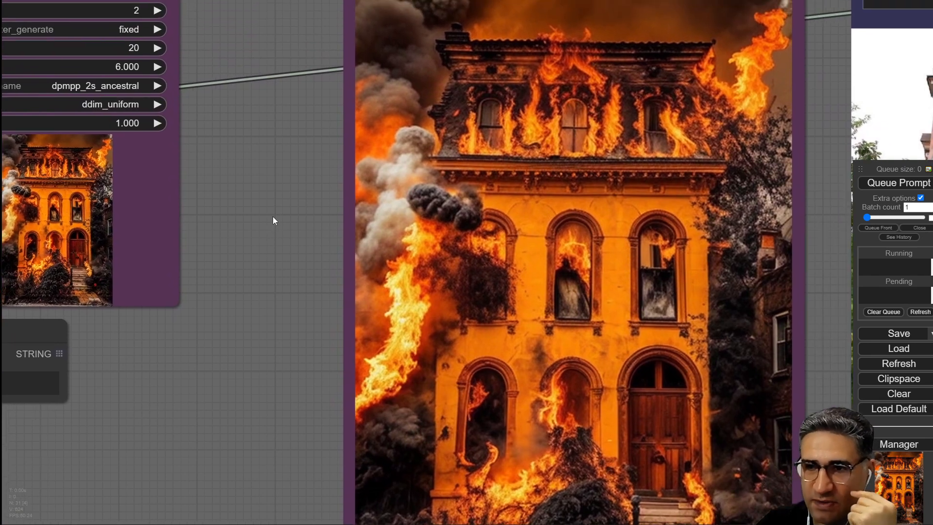
pyautogui.scroll(-3, 685, 111)
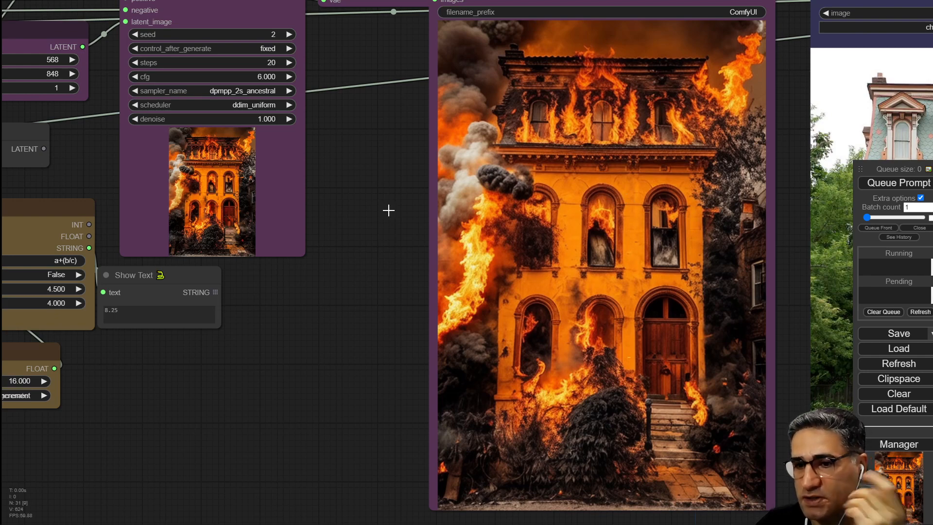
pyautogui.click(139, 77)
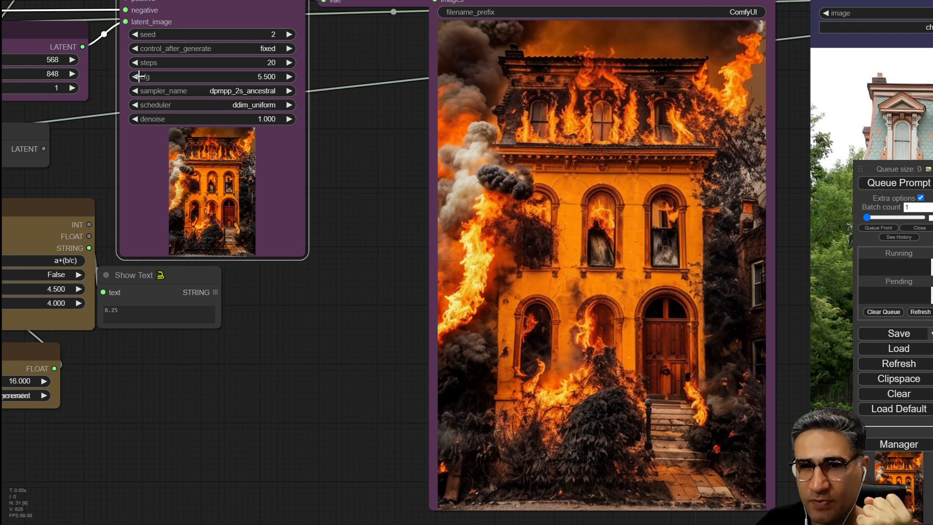
pyautogui.hotkey('ctrl', 'Return')
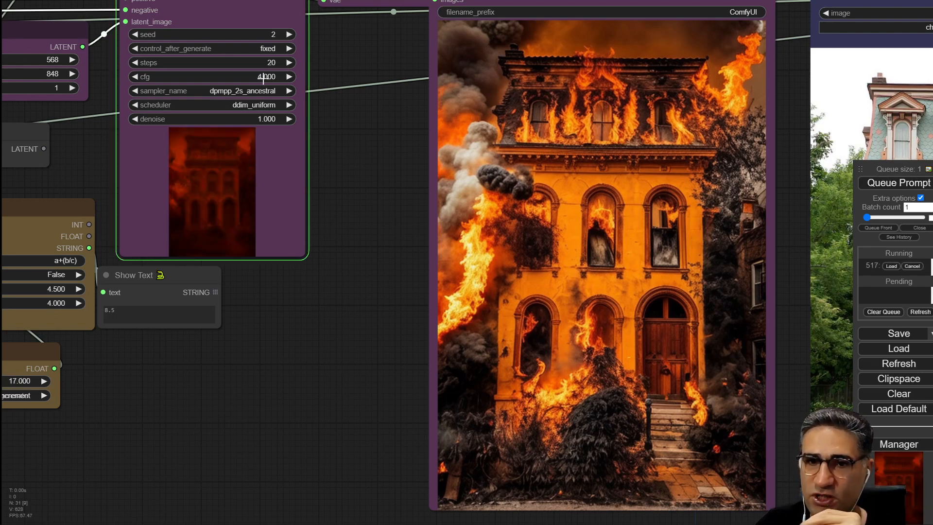
# Lower the KSampler cfg to 3 and queue the prompt again.
pyautogui.scroll(5, 263, 80)
pyautogui.scroll(2, 246, 78)
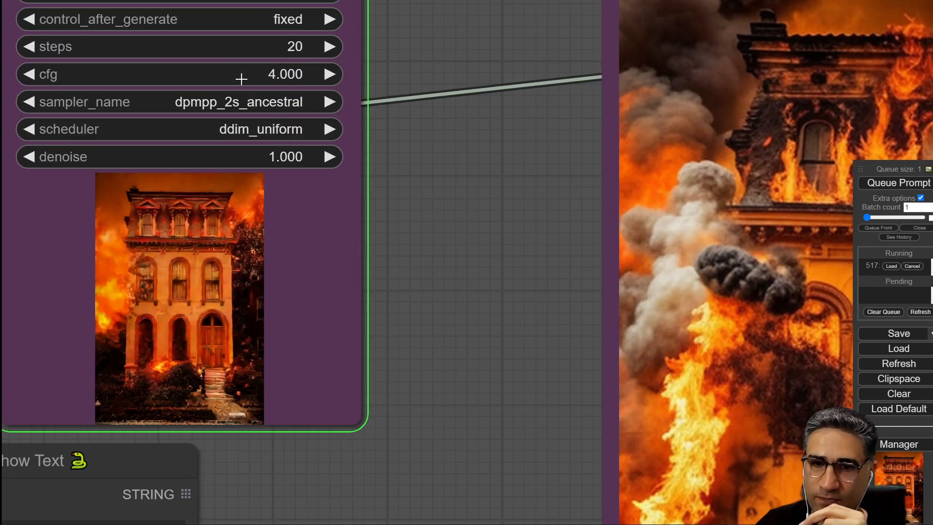
pyautogui.moveTo(541, 424); pyautogui.dragTo(337, 285)
pyautogui.scroll(-2, 406, 347)
pyautogui.scroll(-2, 337, 286)
pyautogui.moveTo(343, 233); pyautogui.dragTo(340, 276)
pyautogui.scroll(-3, 653, 68)
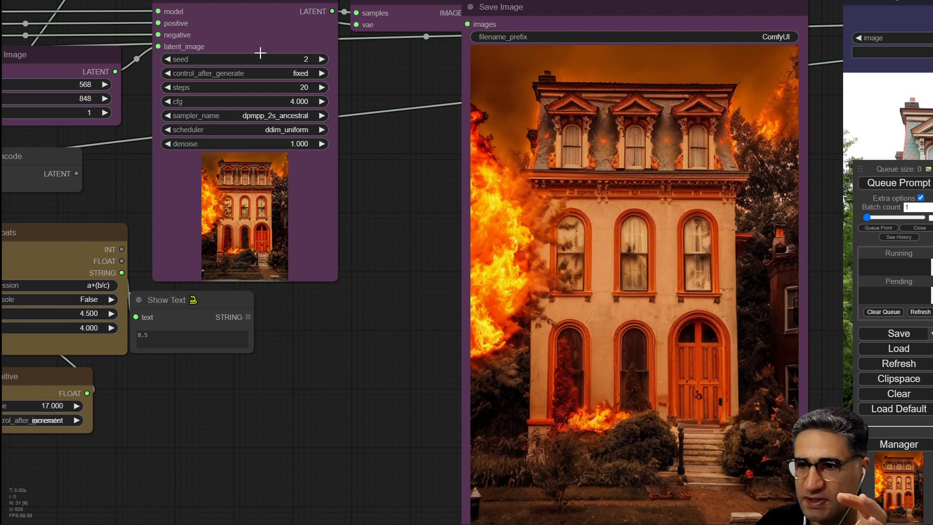
pyautogui.click(168, 102)
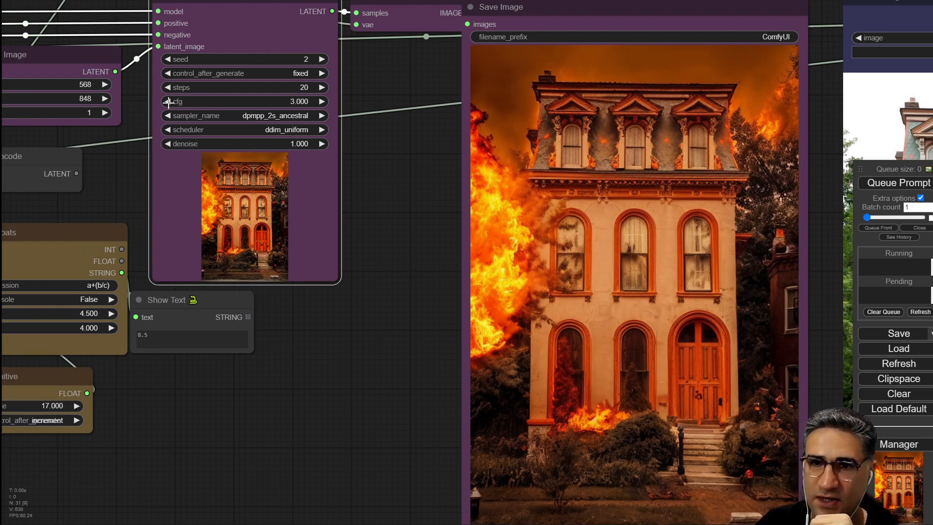
pyautogui.click(927, 184)
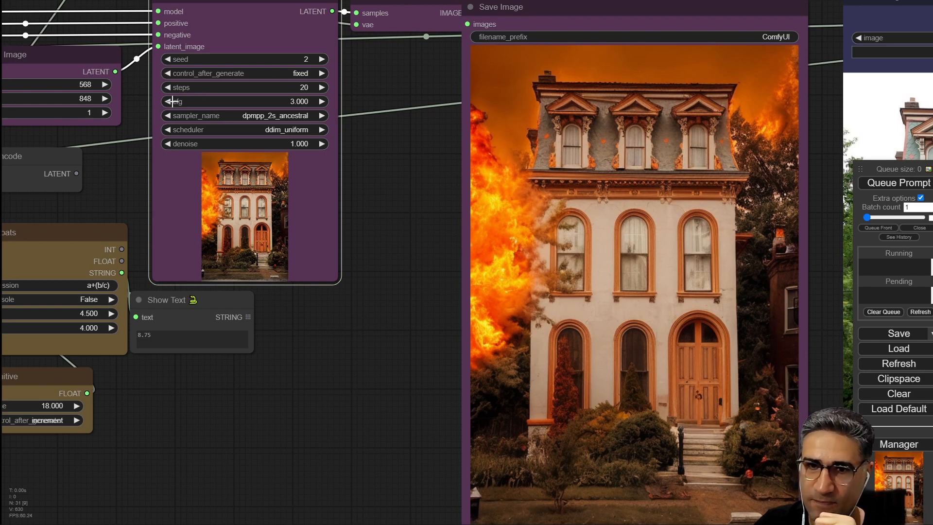
# Lower the KSampler cfg to 1.5 and queue the prompt.
pyautogui.click(907, 188)
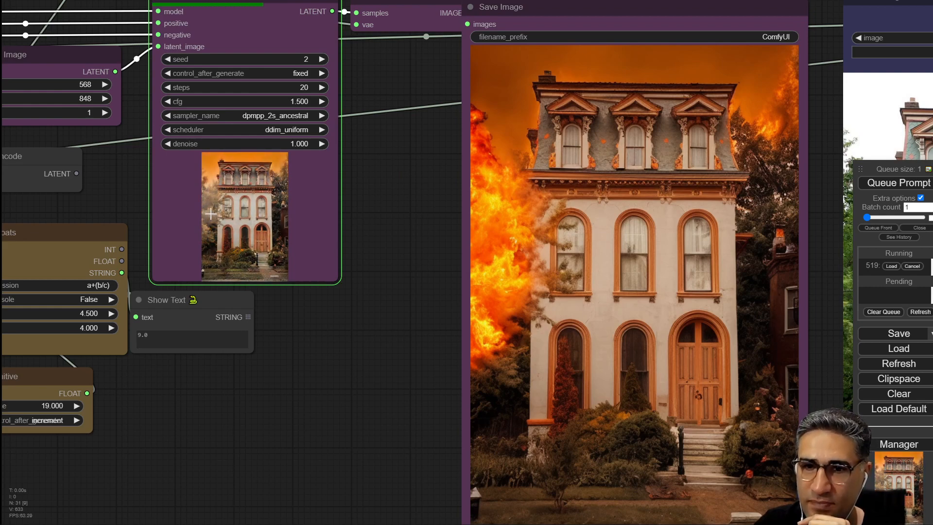
pyautogui.scroll(9, 210, 214)
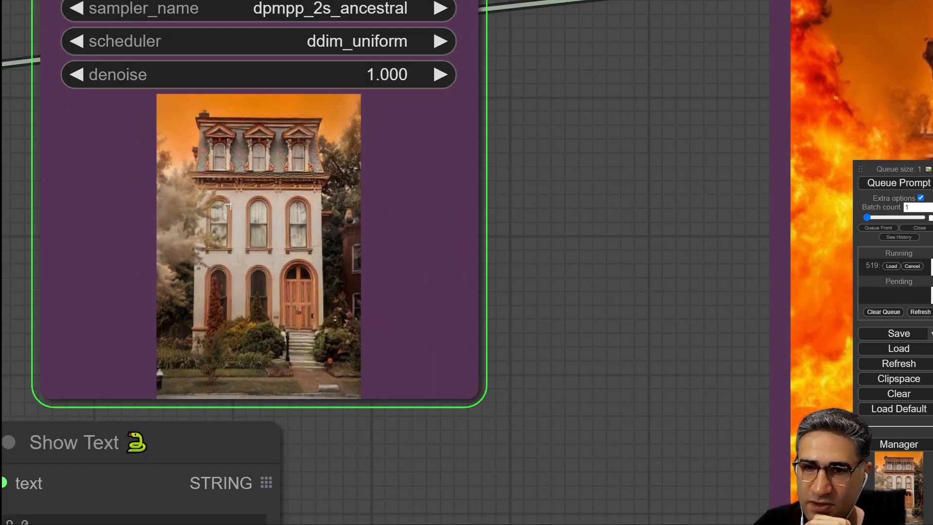
pyautogui.scroll(-4, 230, 206)
pyautogui.moveTo(513, 296); pyautogui.dragTo(426, 318)
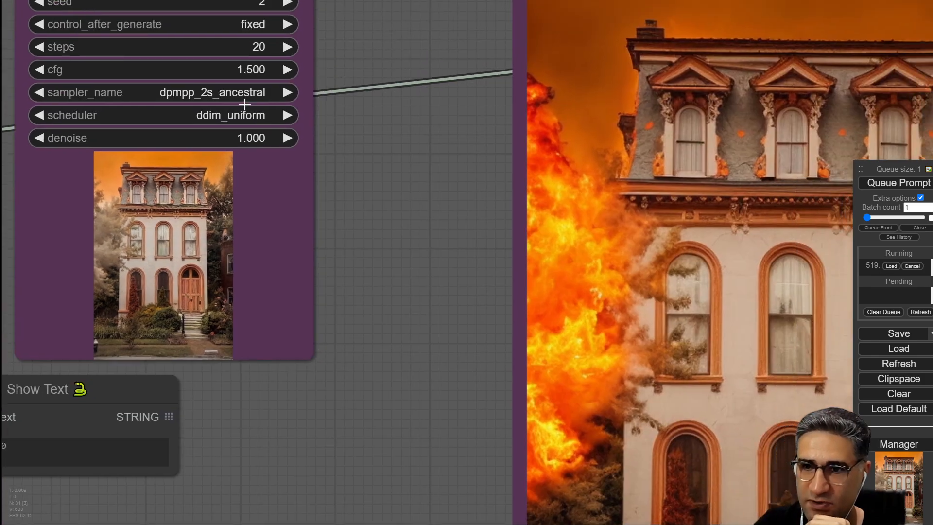
pyautogui.scroll(-4, 348, 148)
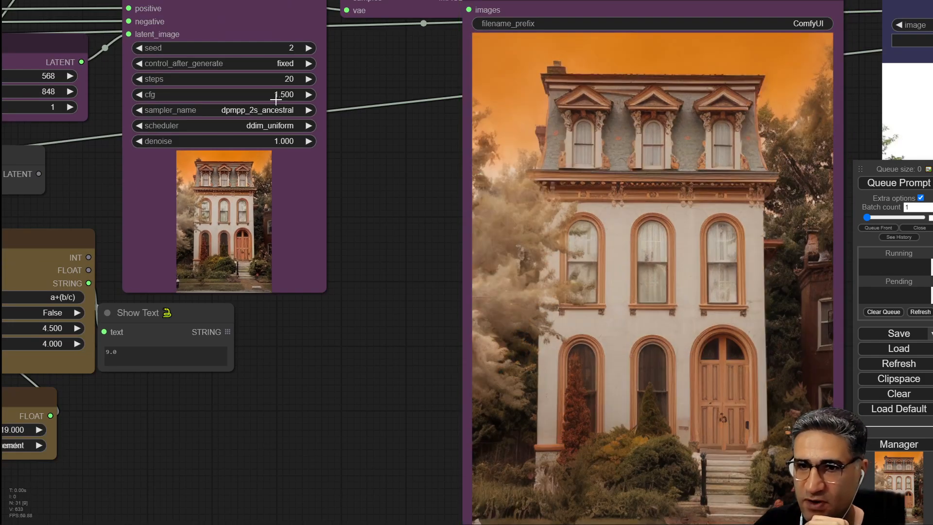
pyautogui.scroll(-3, 486, 340)
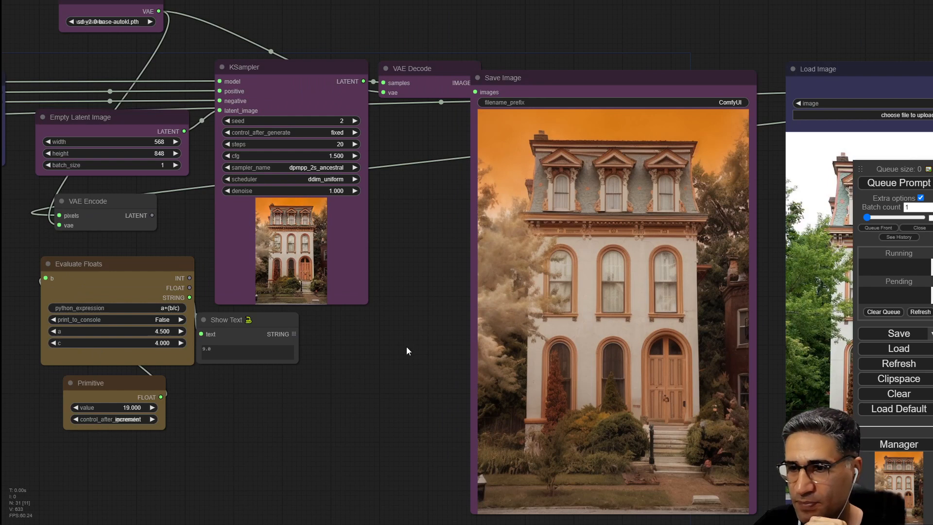
pyautogui.moveTo(406, 346); pyautogui.dragTo(245, 341)
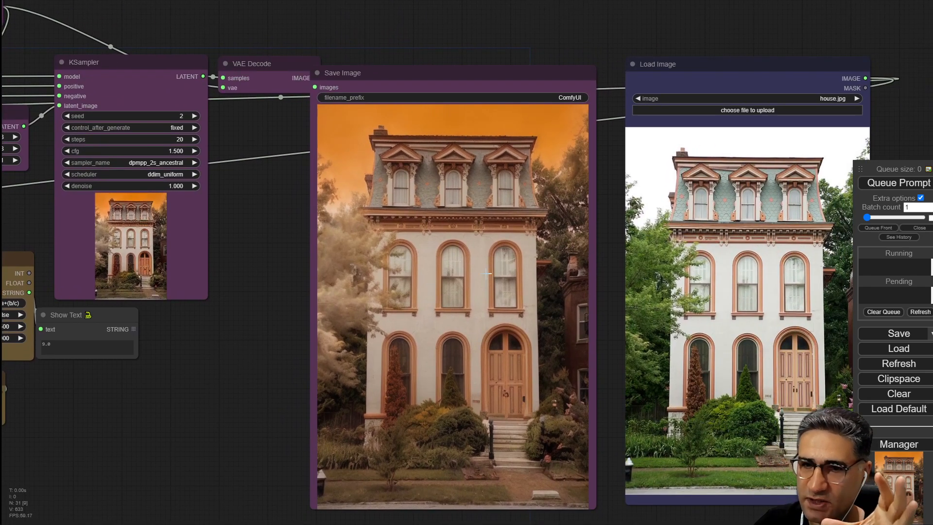
pyautogui.scroll(2, 253, 185)
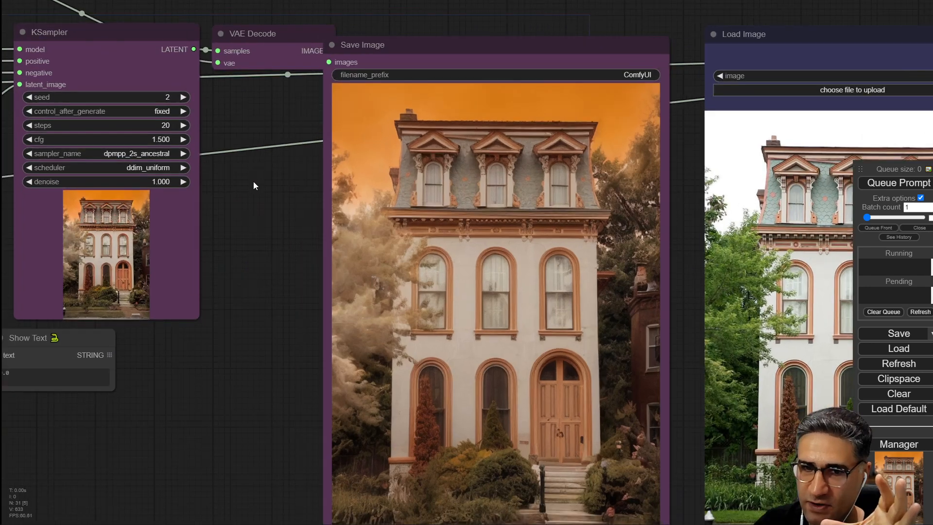
# Raise the KSampler cfg back to 4 and queue another generation.
pyautogui.click(182, 139)
pyautogui.click(182, 139)
pyautogui.click(899, 183)
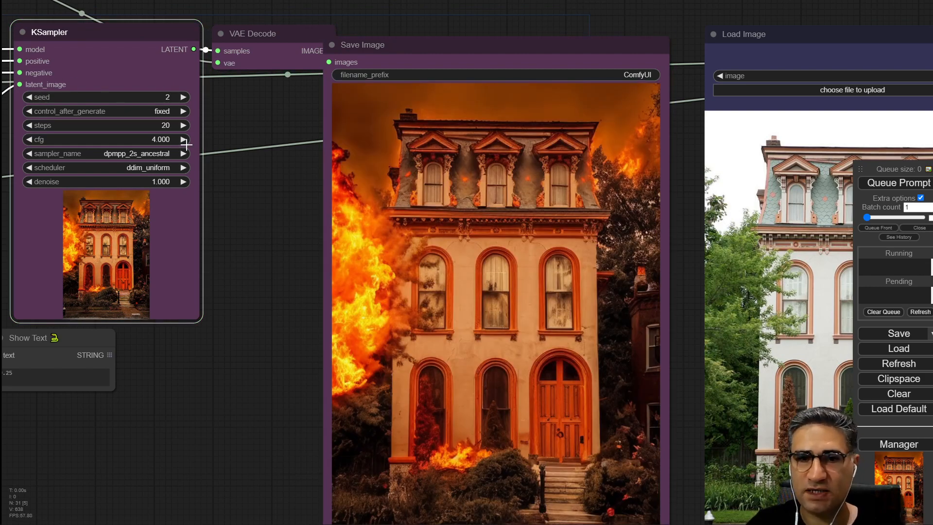
# Switch to PotPlayer and play the fire-sound.mp4 video, then pause and rewind it to the start.
pyautogui.hotkey('alt', 'Tab')
pyautogui.moveTo(472, 162); pyautogui.dragTo(394, 150)
pyautogui.moveTo(212, 452); pyautogui.dragTo(147, 459)
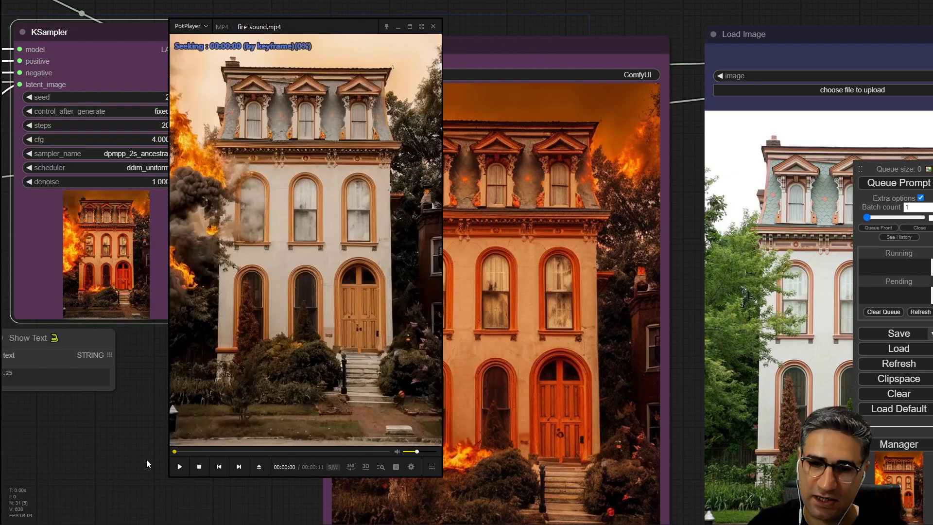
pyautogui.click(178, 466)
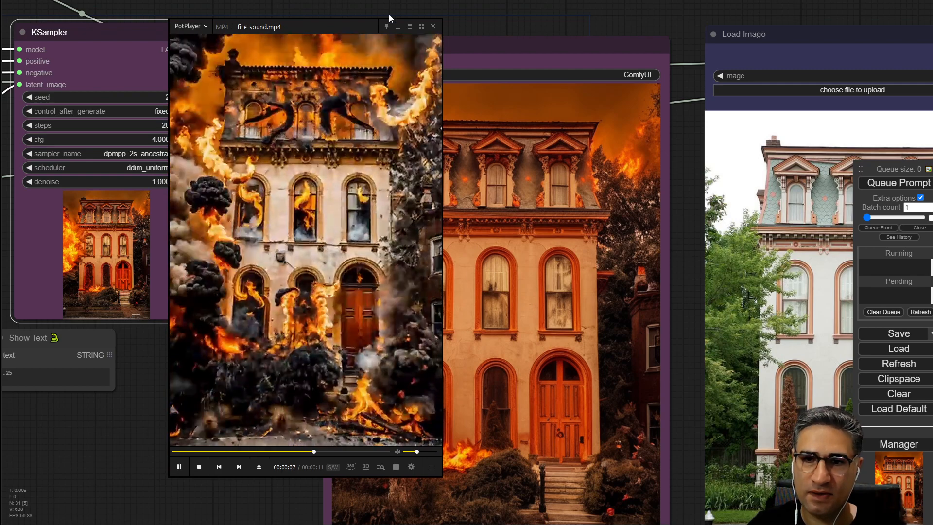
pyautogui.click(341, 125)
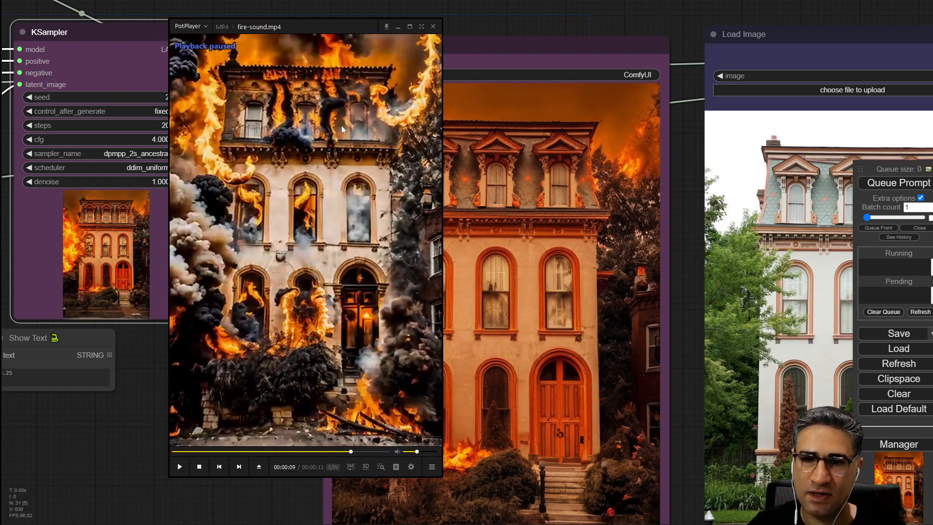
pyautogui.click(175, 452)
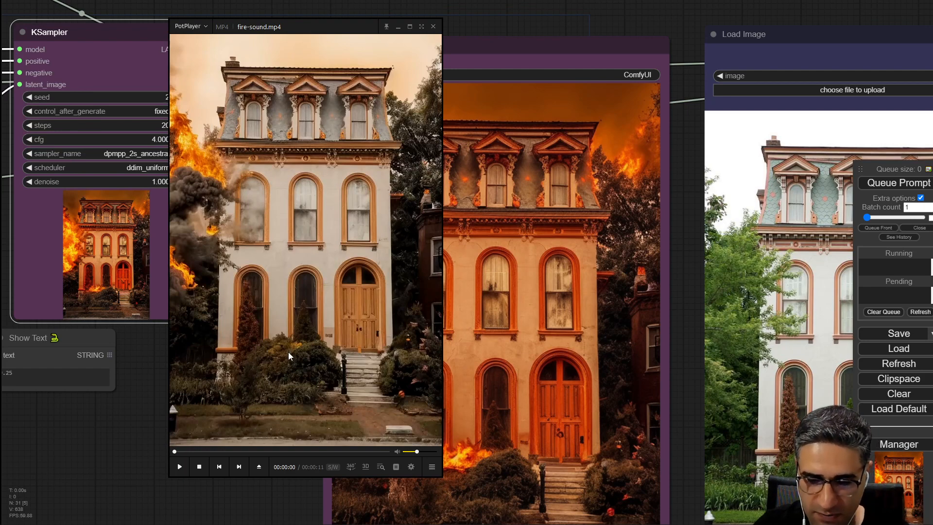
pyautogui.press('.')
pyautogui.press('.')
pyautogui.press('.')
pyautogui.press('.')
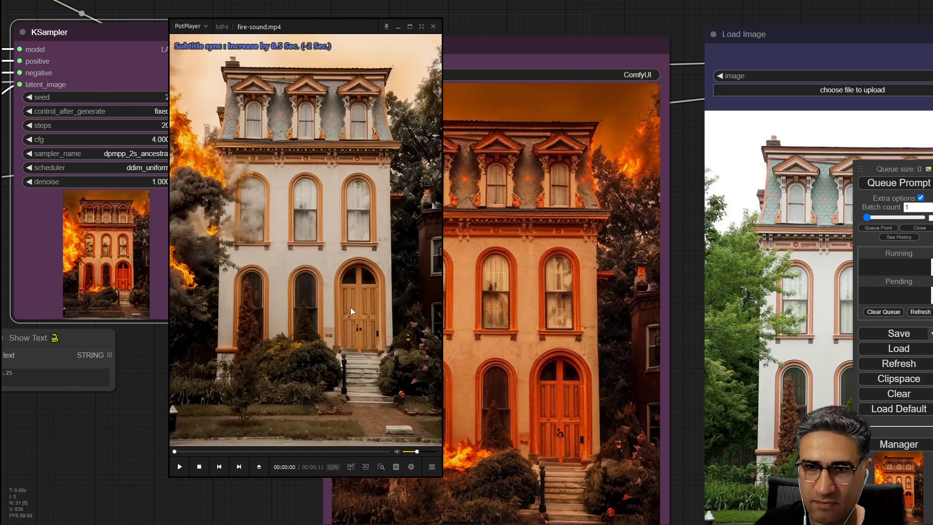
pyautogui.press(',')
pyautogui.press(',')
pyautogui.press(',')
pyautogui.press(',')
pyautogui.press(',')
# Step frame by frame through the fire-sound.mp4 video, then close the player.
pyautogui.press('f')
pyautogui.press('f')
pyautogui.press('f')
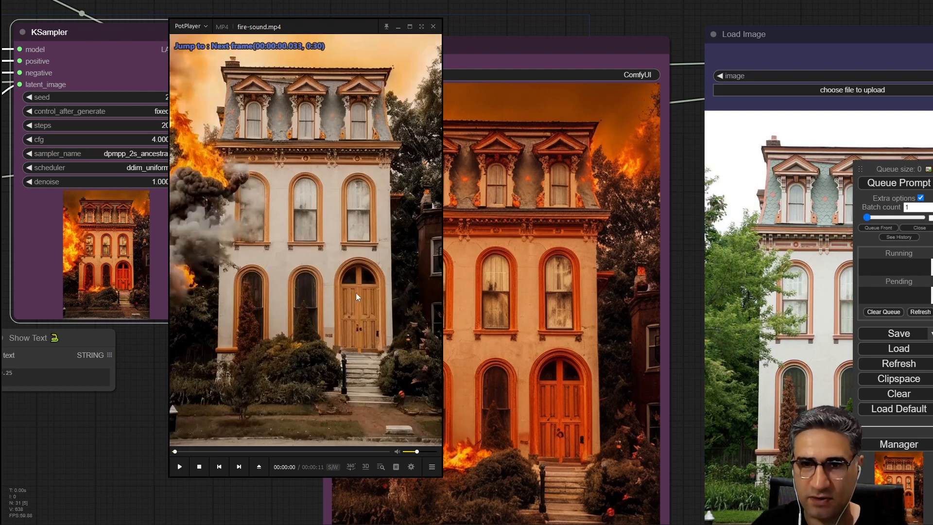
pyautogui.press('f')
pyautogui.press('f')
pyautogui.press('f')
pyautogui.press('f')
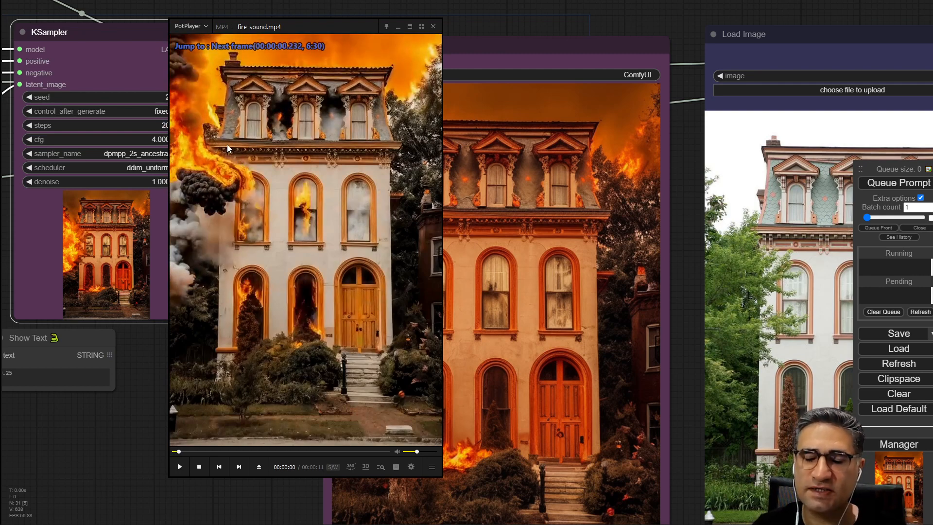
pyautogui.press('f')
pyautogui.press('f')
pyautogui.press('f')
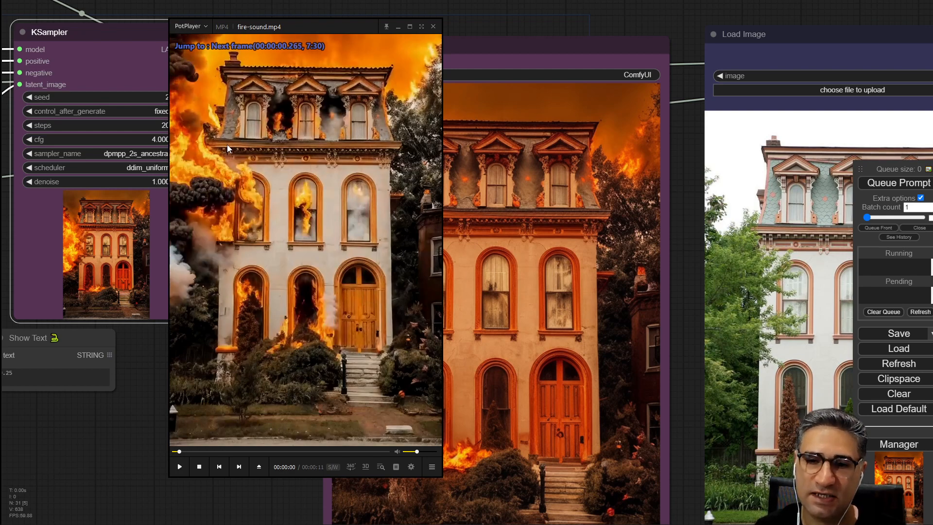
pyautogui.press('f')
pyautogui.press('f')
pyautogui.press('f')
pyautogui.press('f')
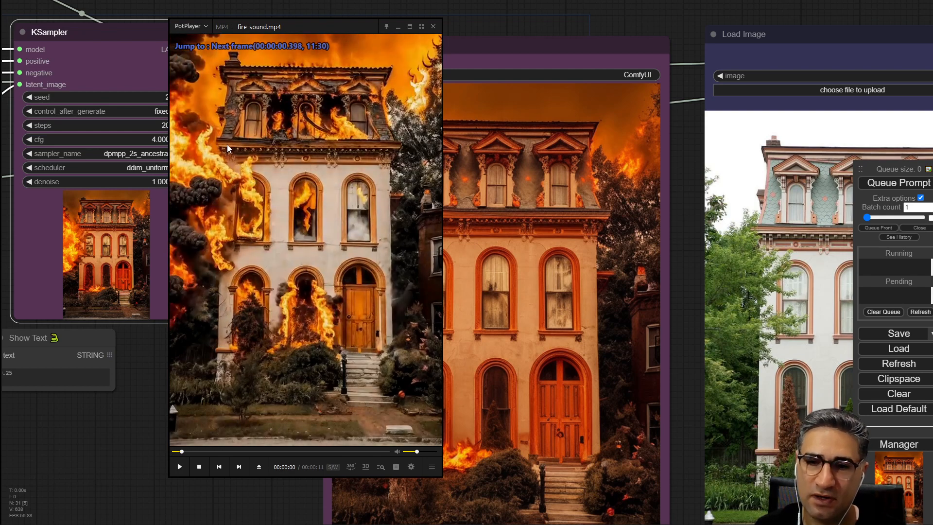
pyautogui.press('f')
pyautogui.press('f')
pyautogui.press('f')
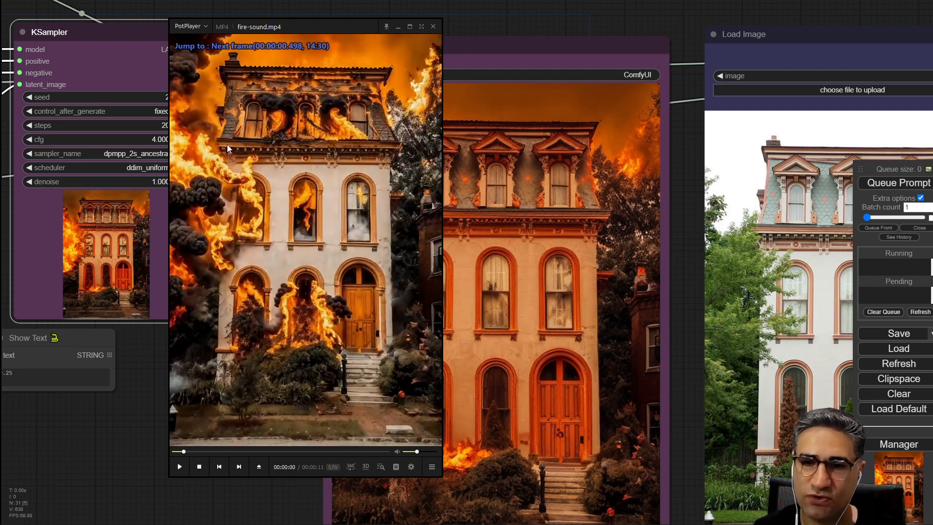
pyautogui.press('f')
pyautogui.press('f')
pyautogui.press('f')
pyautogui.press('f')
pyautogui.press('f')
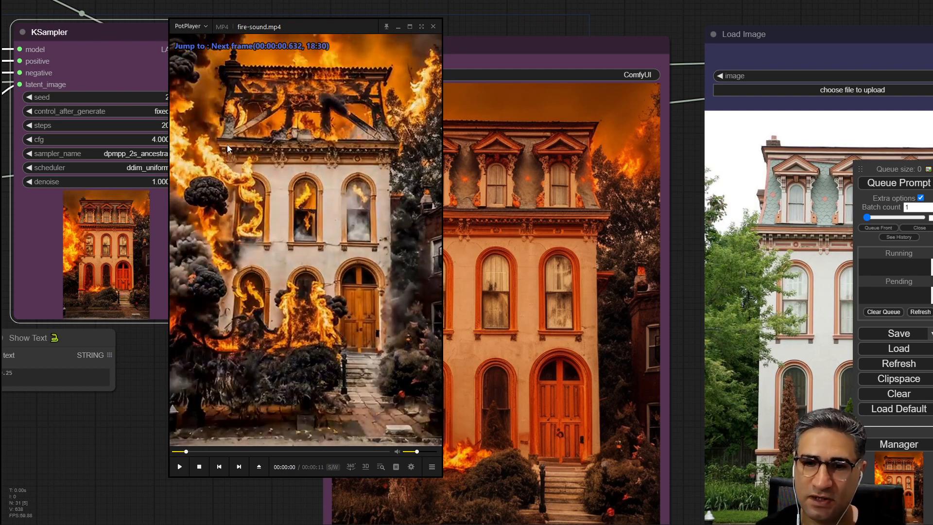
pyautogui.press('f')
pyautogui.press('f')
pyautogui.press('f')
pyautogui.press('f')
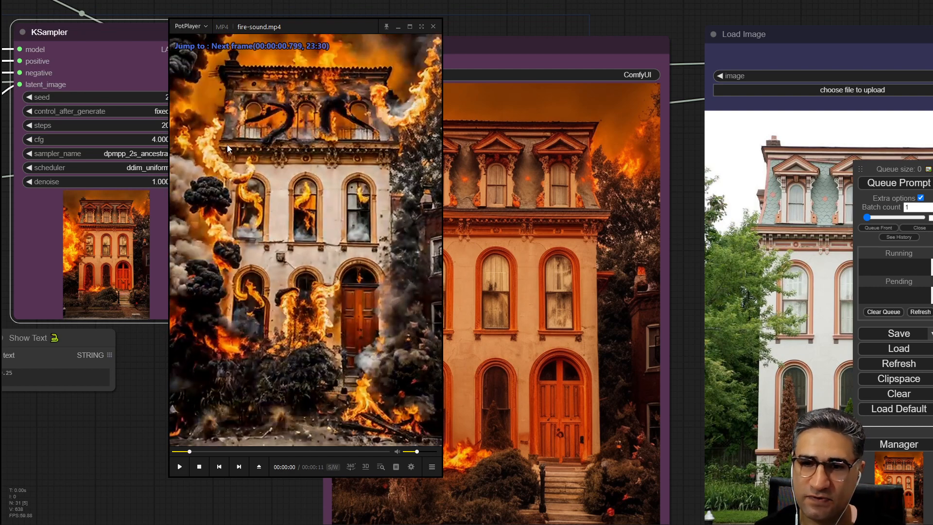
pyautogui.press('f')
pyautogui.press('f')
pyautogui.press('f')
pyautogui.press('f')
pyautogui.press('f')
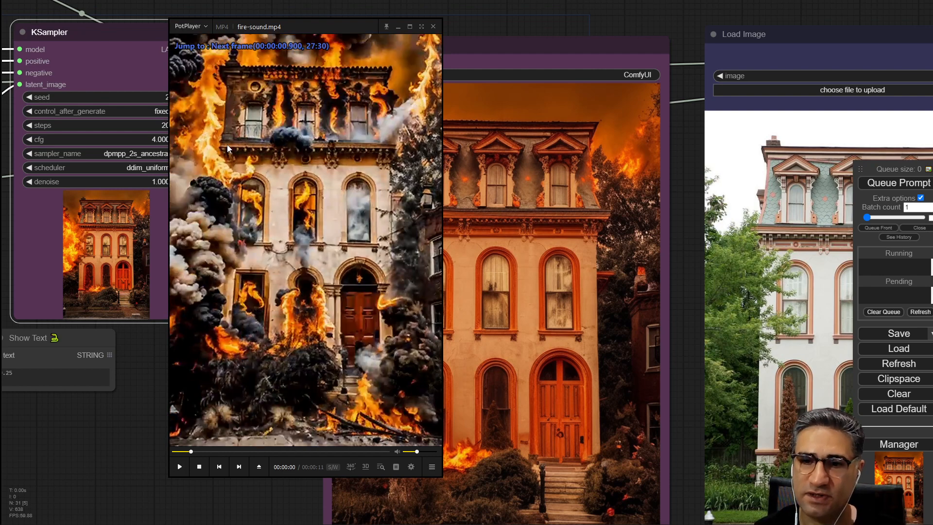
pyautogui.press('f')
pyautogui.press('f')
pyautogui.press('f')
pyautogui.press('f')
pyautogui.press('f')
pyautogui.press('f')
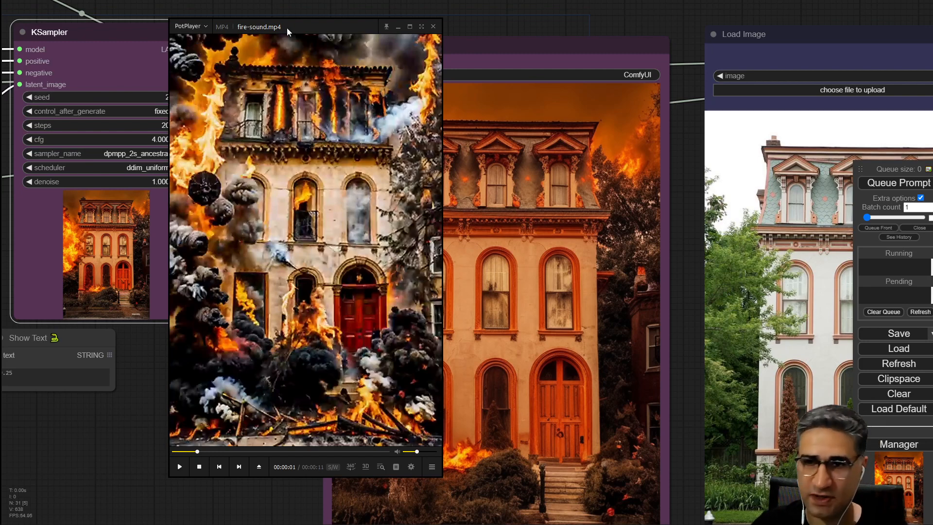
pyautogui.click(432, 26)
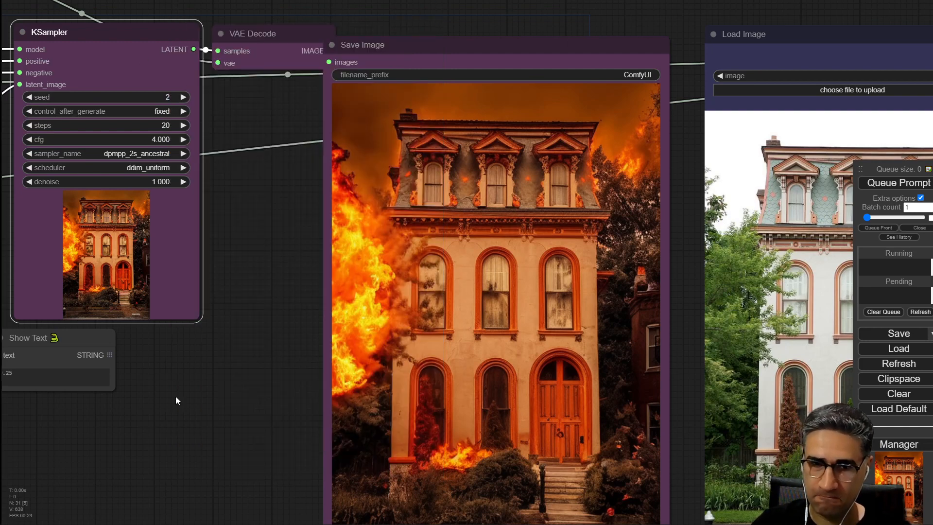
# Reduce the weight of 'fire and smoke' in the positive prompt to 0.35 and queue the prompt.
pyautogui.scroll(-4, 290, 397)
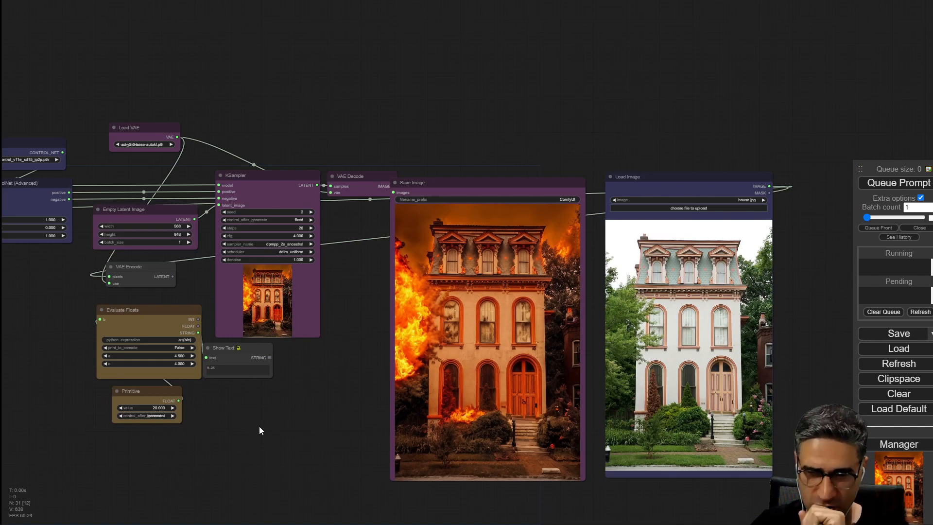
pyautogui.scroll(4, 363, 334)
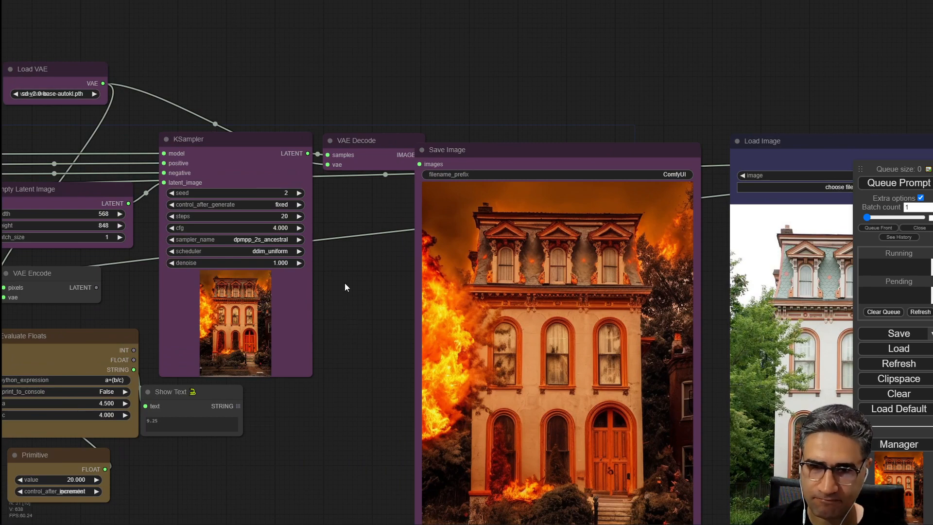
pyautogui.scroll(5, 346, 286)
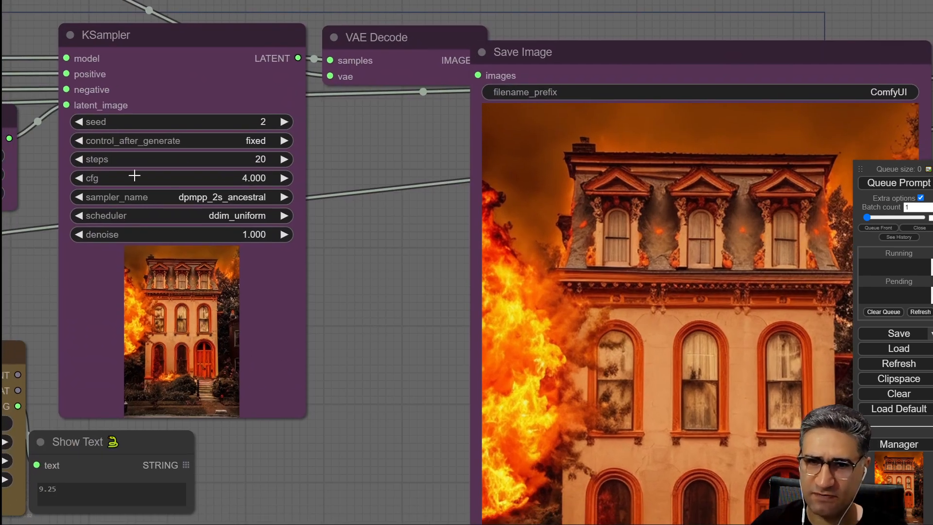
pyautogui.scroll(-12, 370, 286)
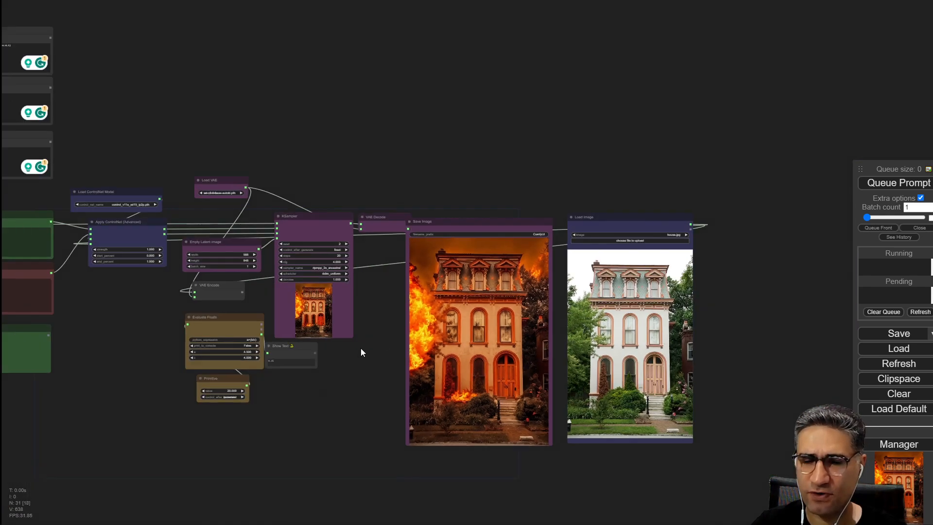
pyautogui.moveTo(104, 374); pyautogui.dragTo(400, 327)
pyautogui.moveTo(272, 174); pyautogui.dragTo(598, 303)
pyautogui.scroll(5, 613, 347)
pyautogui.moveTo(641, 207); pyautogui.dragTo(690, 258)
pyautogui.scroll(6, 469, 326)
pyautogui.moveTo(468, 325); pyautogui.dragTo(55, 295)
pyautogui.scroll(-5, 55, 296)
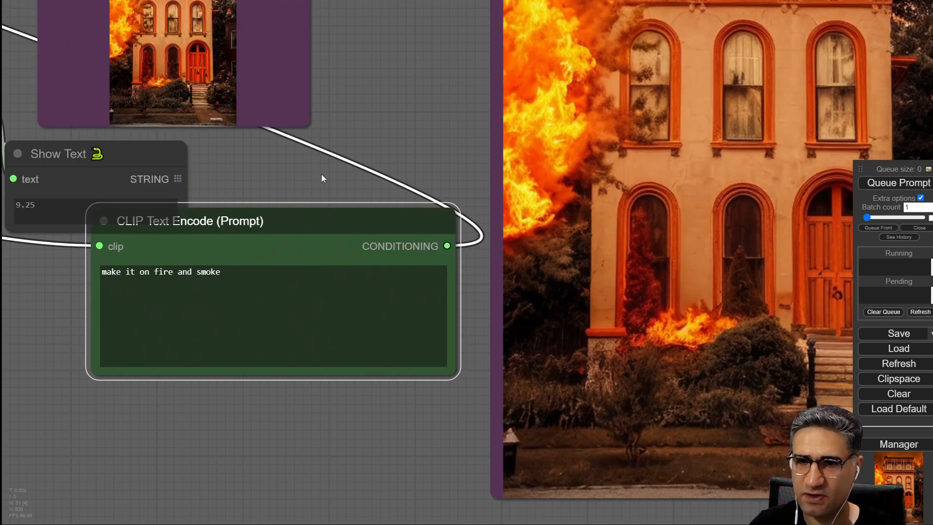
pyautogui.moveTo(323, 173); pyautogui.dragTo(282, 194)
pyautogui.moveTo(194, 298); pyautogui.dragTo(113, 299)
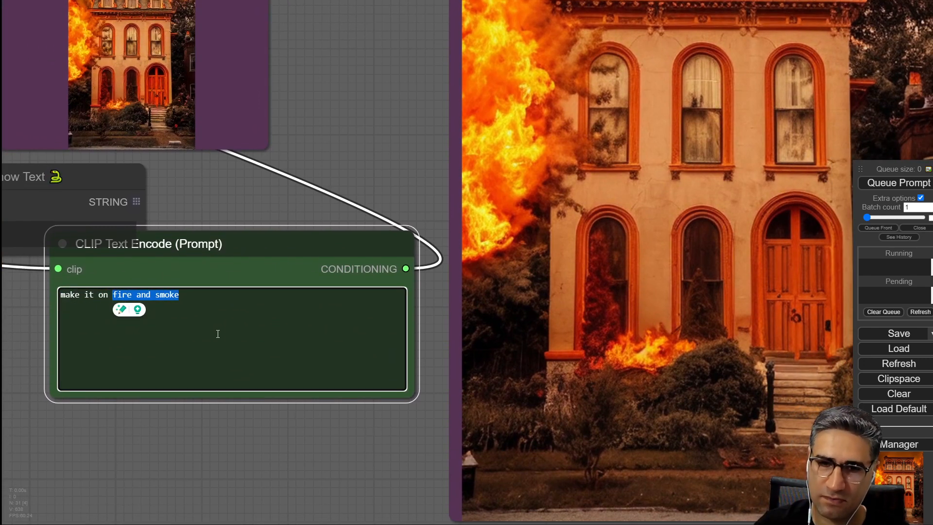
pyautogui.hotkey('ctrl', 'Down')
pyautogui.hotkey('ctrl', 'Down')
pyautogui.hotkey('ctrl', 'Down')
pyautogui.hotkey('ctrl', 'Down')
pyautogui.hotkey('ctrl', 'Down')
pyautogui.hotkey('ctrl', 'Down')
pyautogui.hotkey('ctrl', 'Down')
pyautogui.hotkey('ctrl', 'Down')
pyautogui.hotkey('ctrl', 'Down')
pyautogui.hotkey('ctrl', 'Down')
pyautogui.hotkey('ctrl', 'Down')
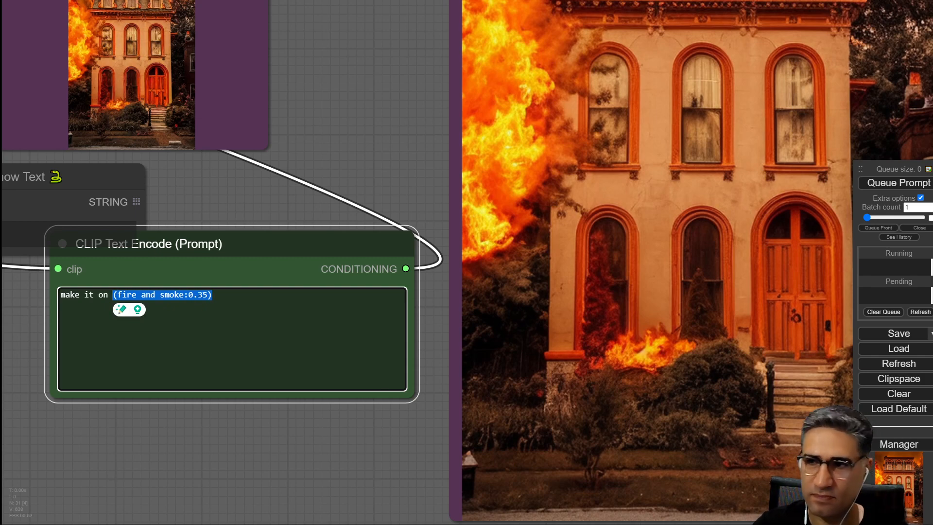
pyautogui.click(899, 183)
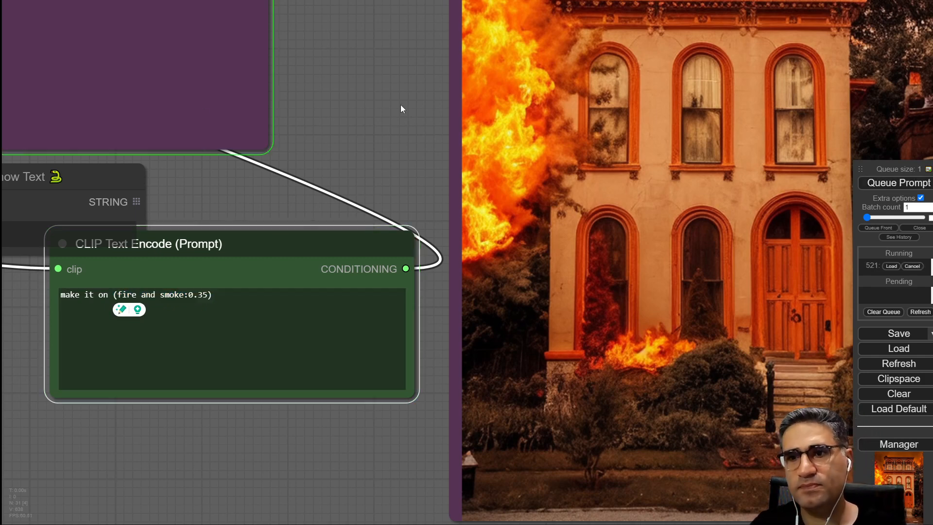
pyautogui.moveTo(401, 104); pyautogui.dragTo(416, 167)
pyautogui.scroll(-3, 417, 167)
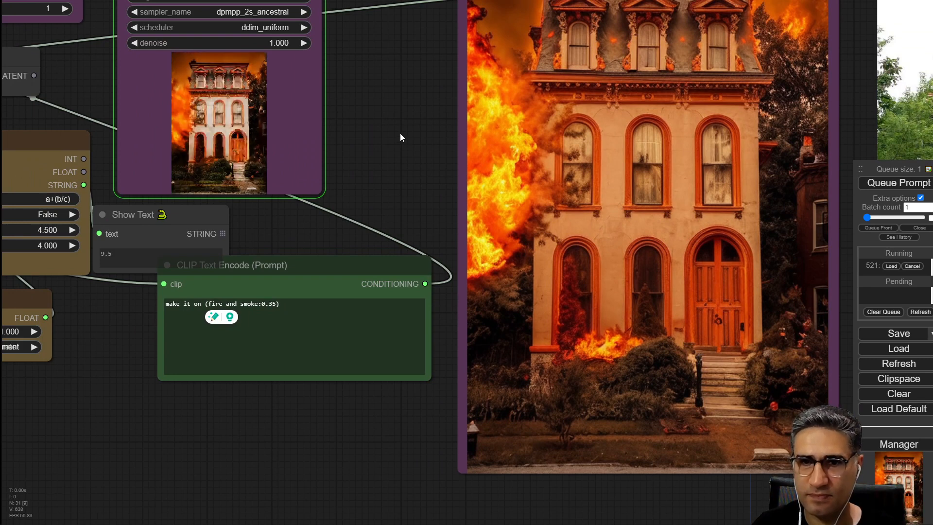
pyautogui.moveTo(401, 133); pyautogui.dragTo(359, 163)
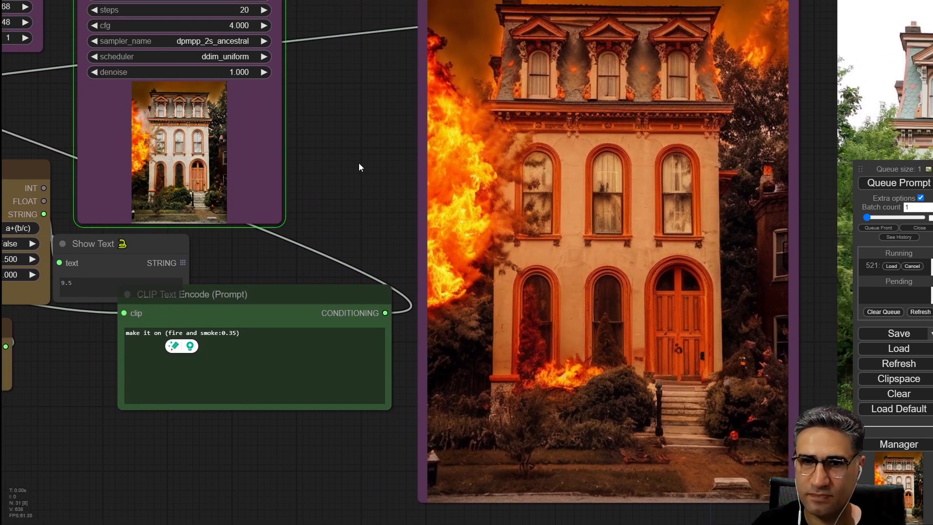
pyautogui.moveTo(359, 141); pyautogui.dragTo(333, 154)
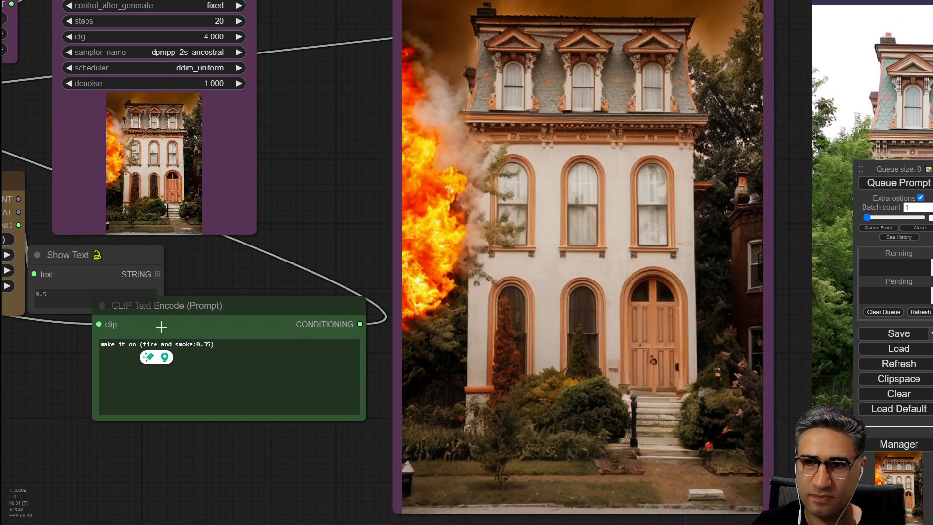
pyautogui.scroll(-3, 285, 219)
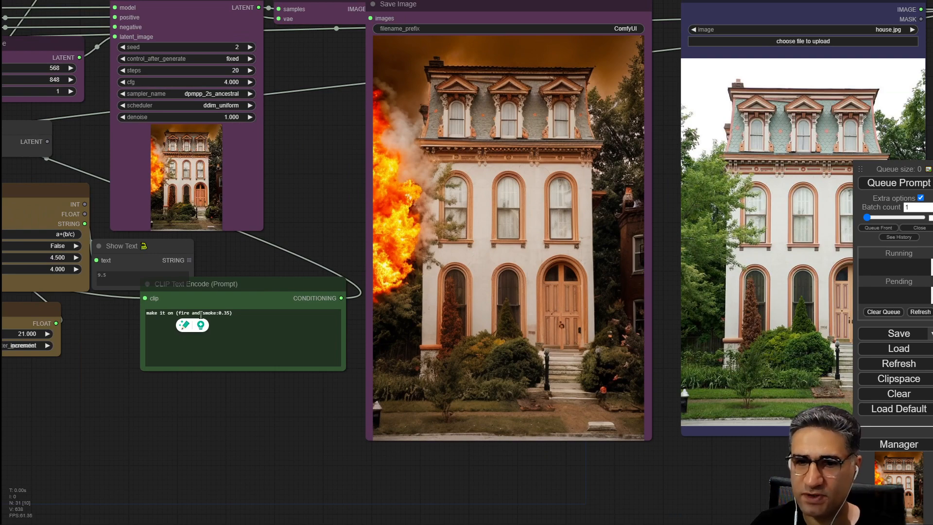
# Inspect the generated fire image and the surrounding workflow nodes.
pyautogui.scroll(5, 449, 201)
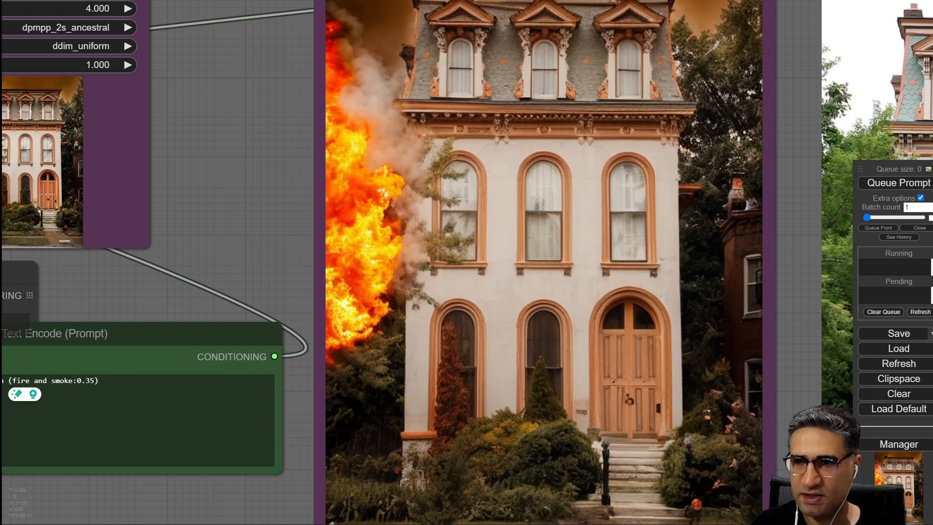
pyautogui.scroll(-5, 476, 205)
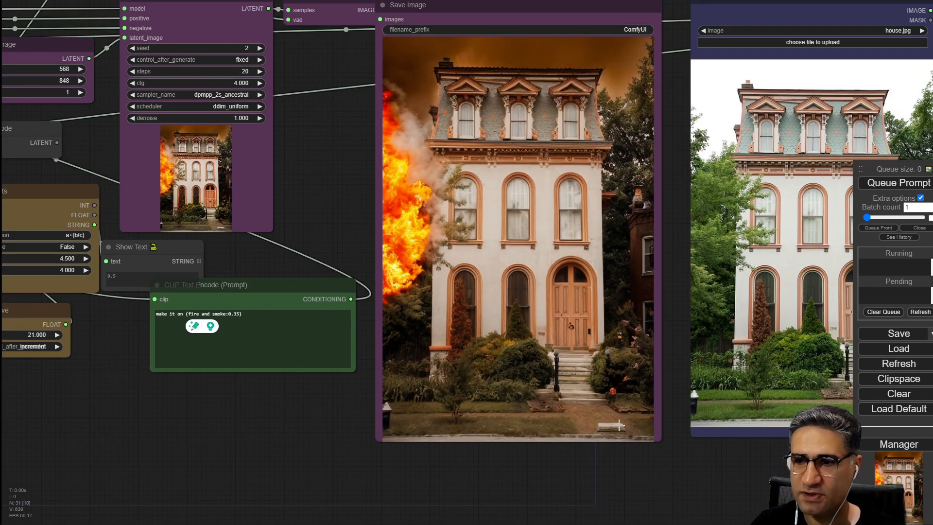
pyautogui.moveTo(629, 468); pyautogui.dragTo(497, 469)
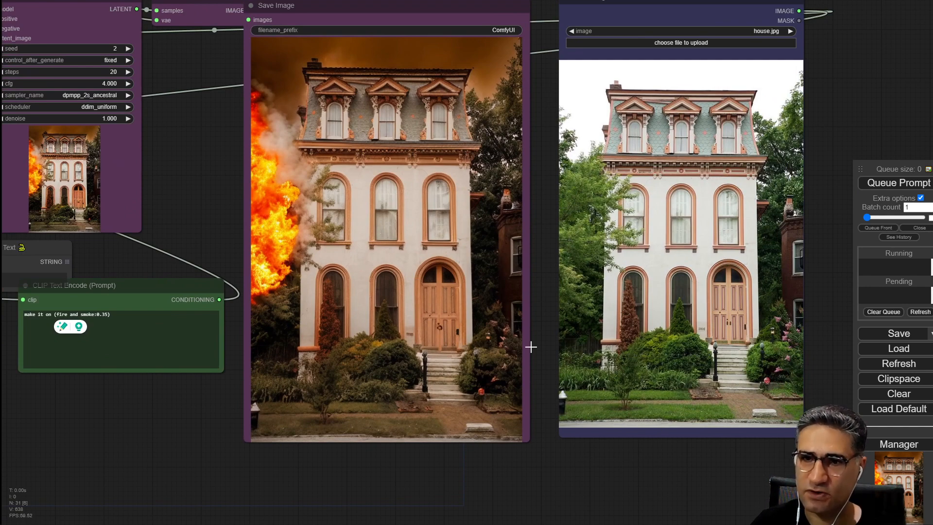
pyautogui.moveTo(103, 469); pyautogui.dragTo(161, 462)
pyautogui.scroll(2, 141, 407)
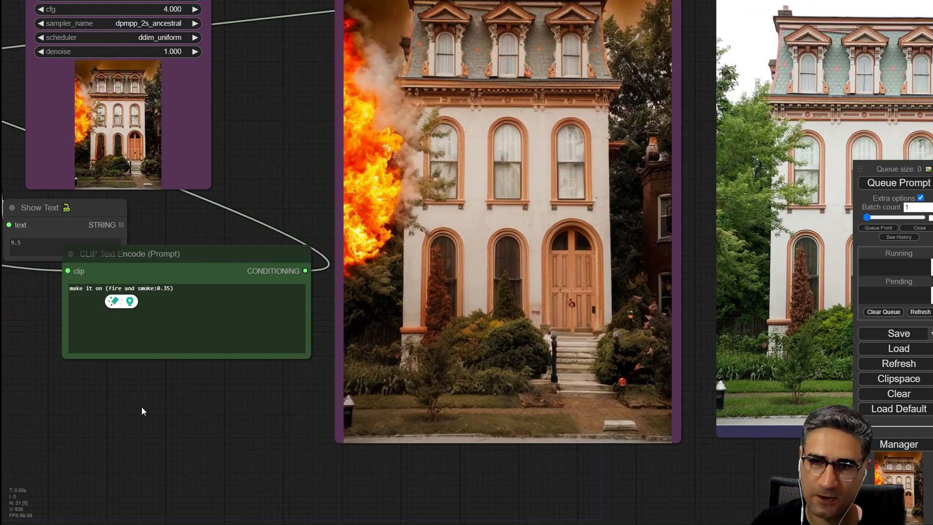
pyautogui.scroll(-5, 144, 408)
pyautogui.moveTo(176, 409); pyautogui.dragTo(613, 410)
pyautogui.moveTo(687, 301)
pyautogui.mouseDown()
pyautogui.moveTo(681, 275)
pyautogui.moveTo(680, 306)
pyautogui.mouseUp()
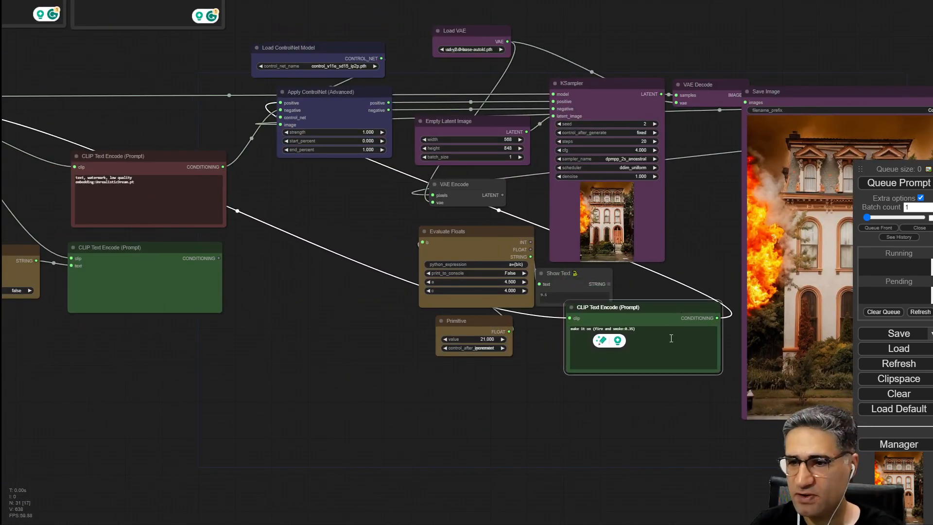
pyautogui.scroll(6, 670, 319)
pyautogui.scroll(5, 645, 305)
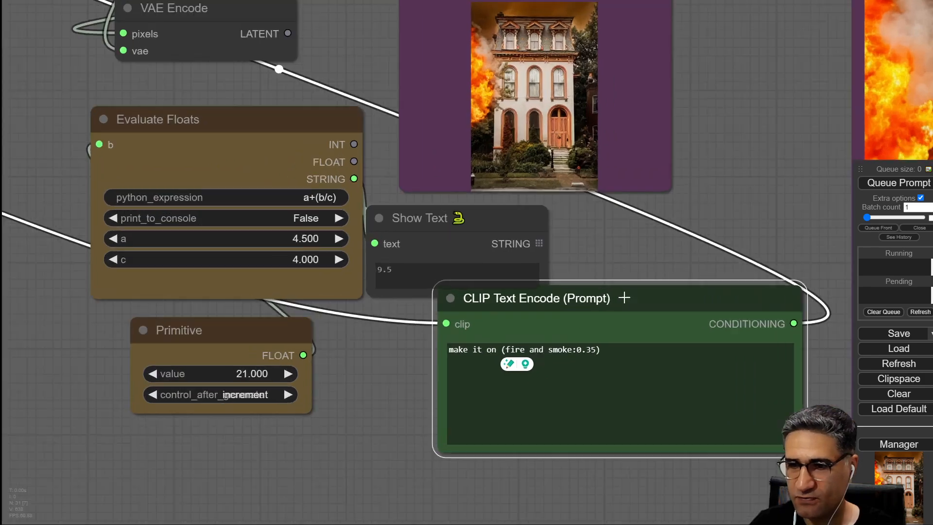
pyautogui.scroll(-5, 657, 292)
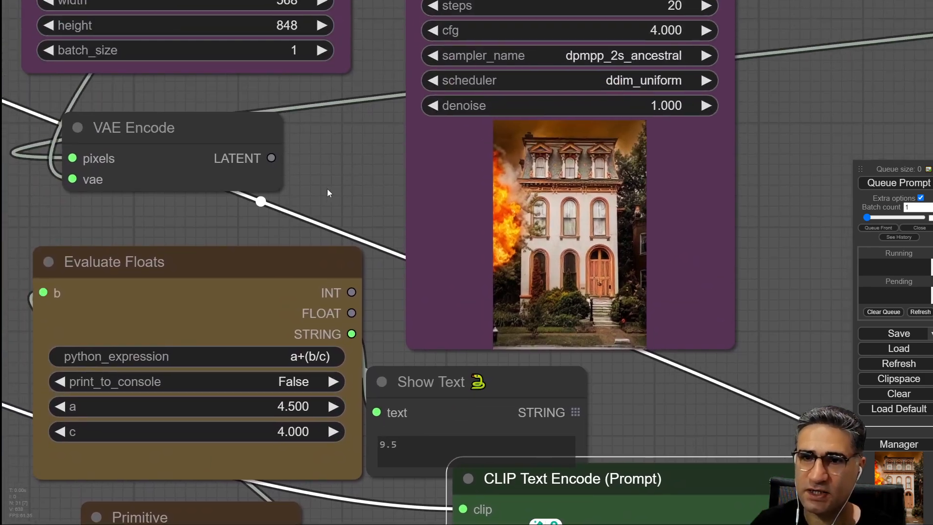
pyautogui.scroll(-4, 277, 228)
pyautogui.scroll(-6, 587, 248)
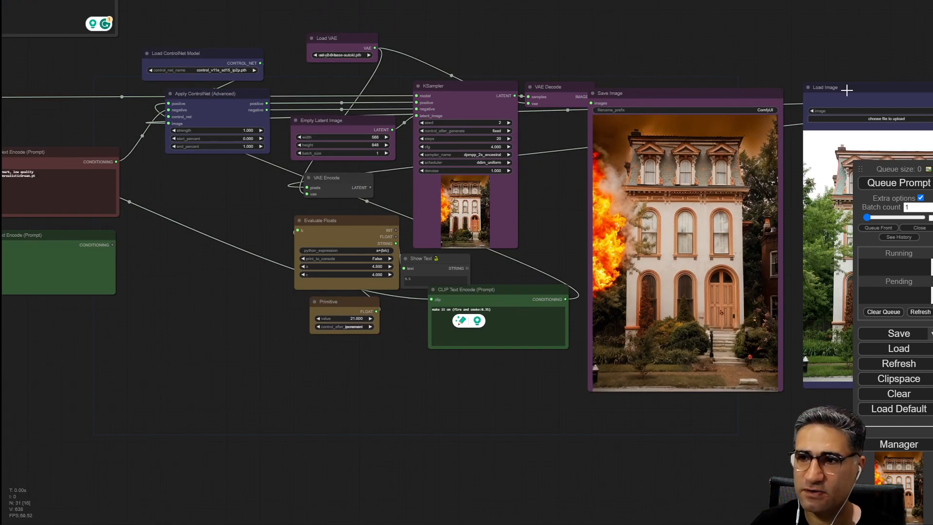
# Move the Load Image node and the VAE Encode node closer to the KSampler.
pyautogui.moveTo(847, 90); pyautogui.dragTo(152, 247)
pyautogui.scroll(5, 180, 227)
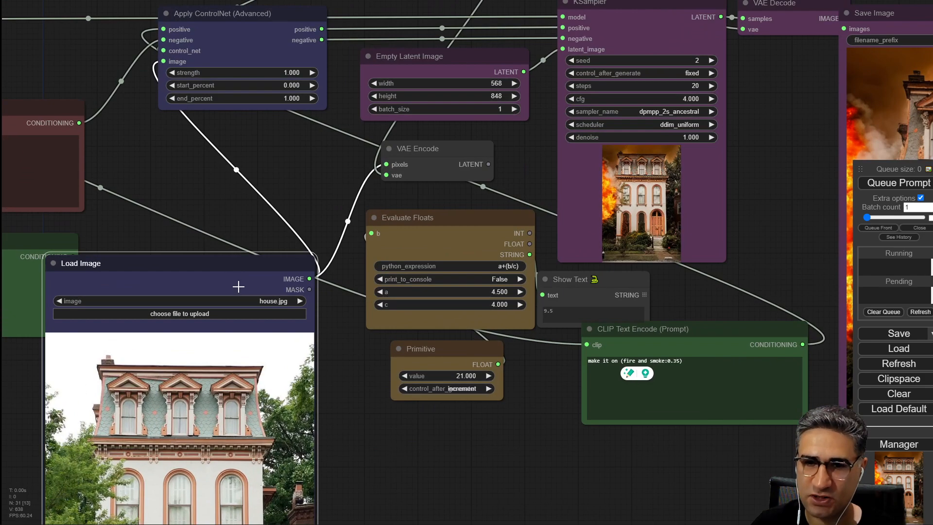
pyautogui.moveTo(439, 151)
pyautogui.mouseDown()
pyautogui.moveTo(360, 155)
pyautogui.moveTo(381, 145)
pyautogui.moveTo(436, 158)
pyautogui.mouseUp()
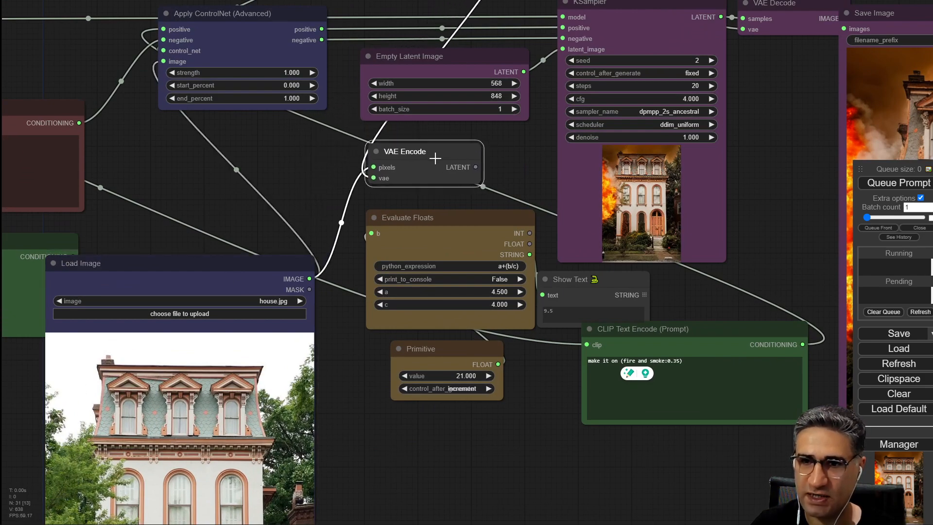
# Connect the VAE Encode latent output to the KSampler's latent_image input instead of the Empty Latent Image, and queue the prompt.
pyautogui.moveTo(308, 131); pyautogui.dragTo(158, 187)
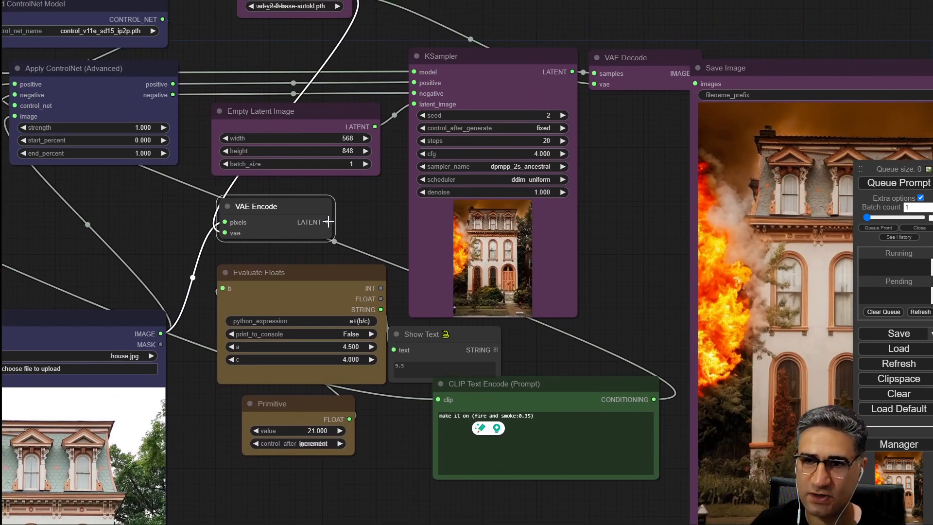
pyautogui.moveTo(327, 221); pyautogui.dragTo(415, 105)
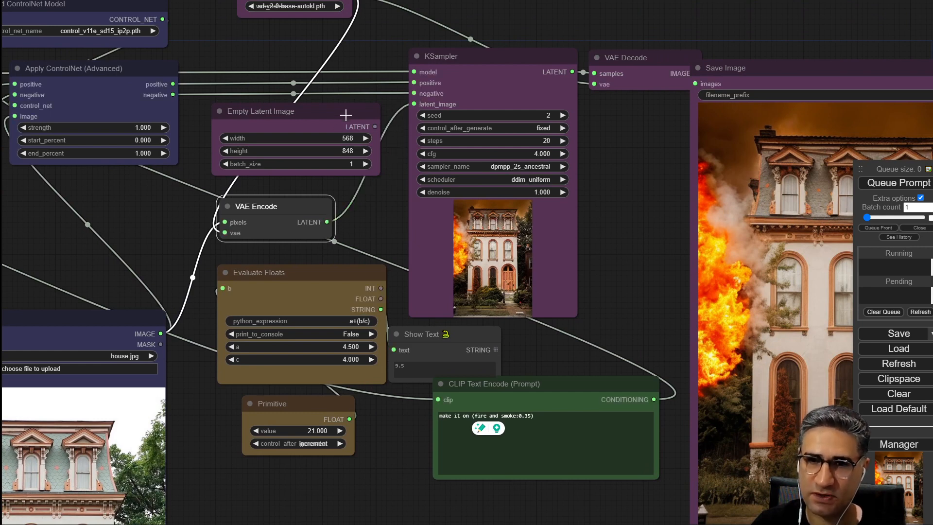
pyautogui.moveTo(345, 115)
pyautogui.mouseDown()
pyautogui.moveTo(327, 109)
pyautogui.moveTo(336, 114)
pyautogui.mouseUp()
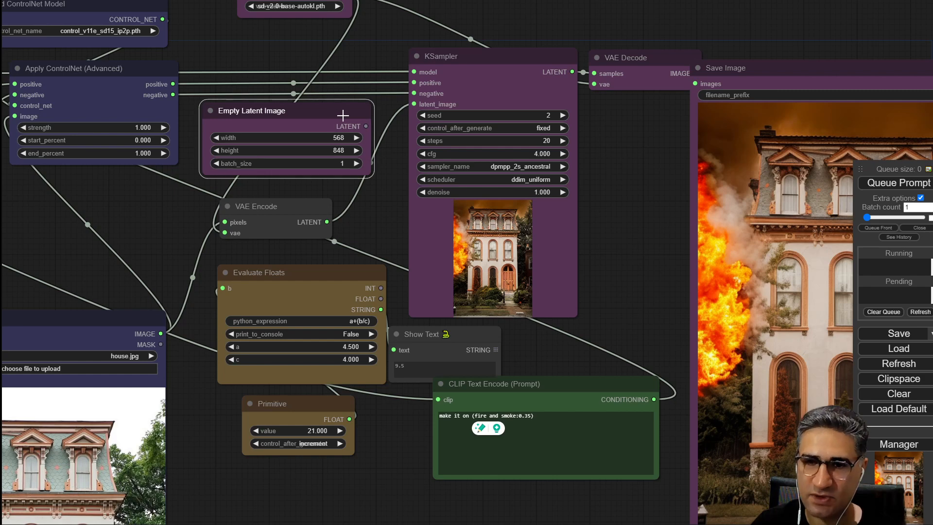
pyautogui.moveTo(386, 211); pyautogui.dragTo(425, 173)
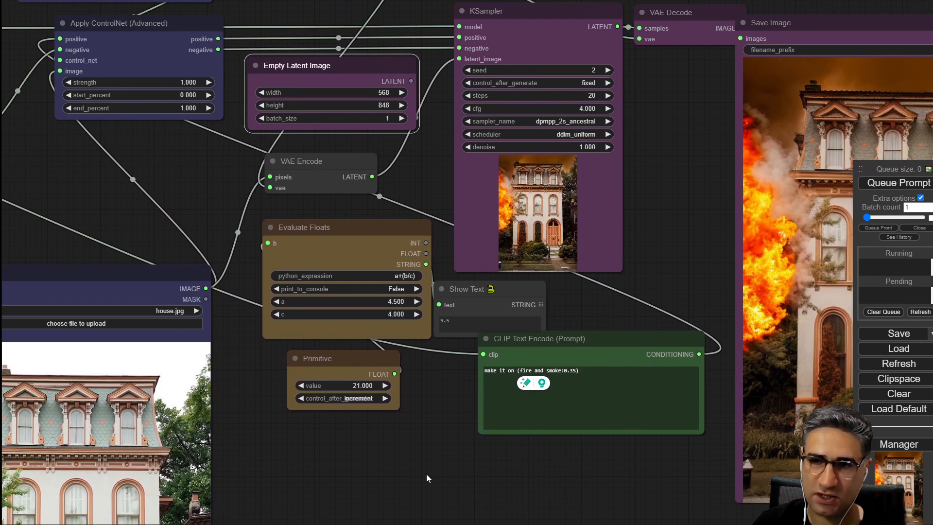
pyautogui.moveTo(427, 476); pyautogui.dragTo(380, 463)
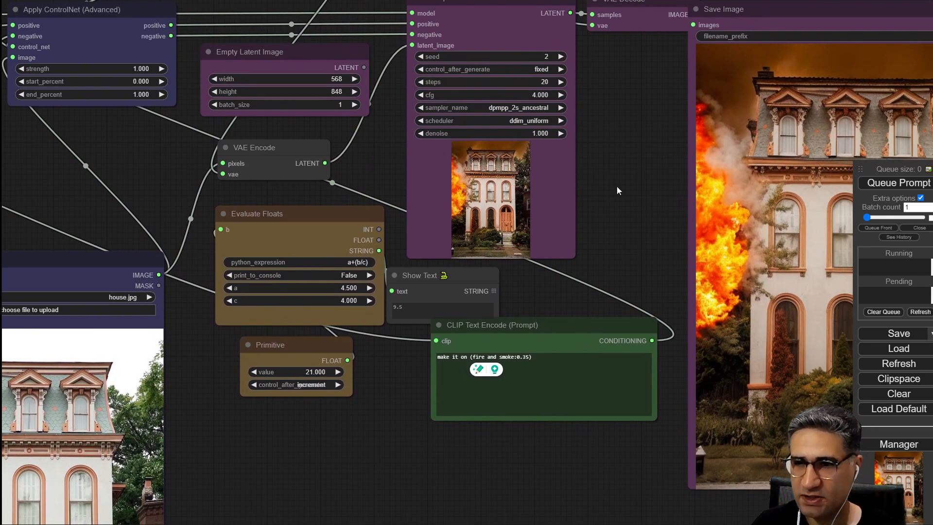
pyautogui.moveTo(617, 188); pyautogui.dragTo(375, 185)
pyautogui.scroll(2, 301, 261)
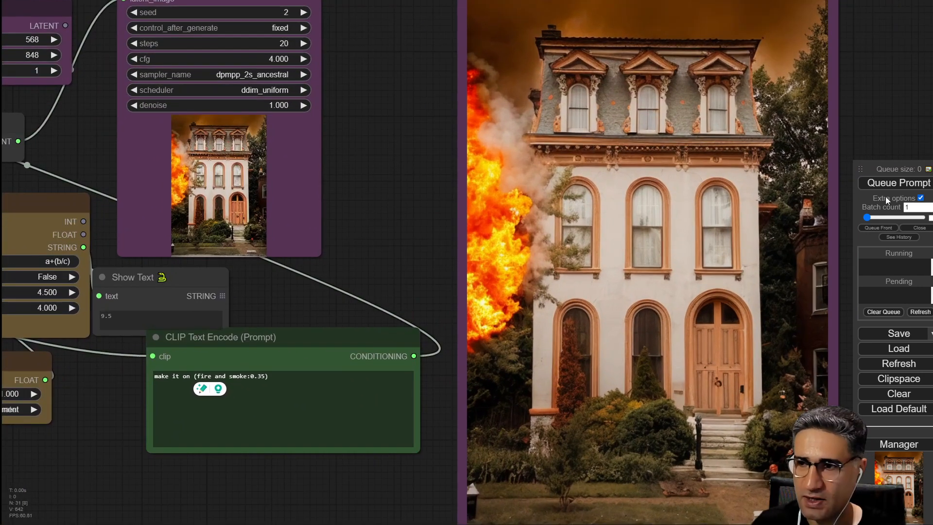
pyautogui.click(889, 184)
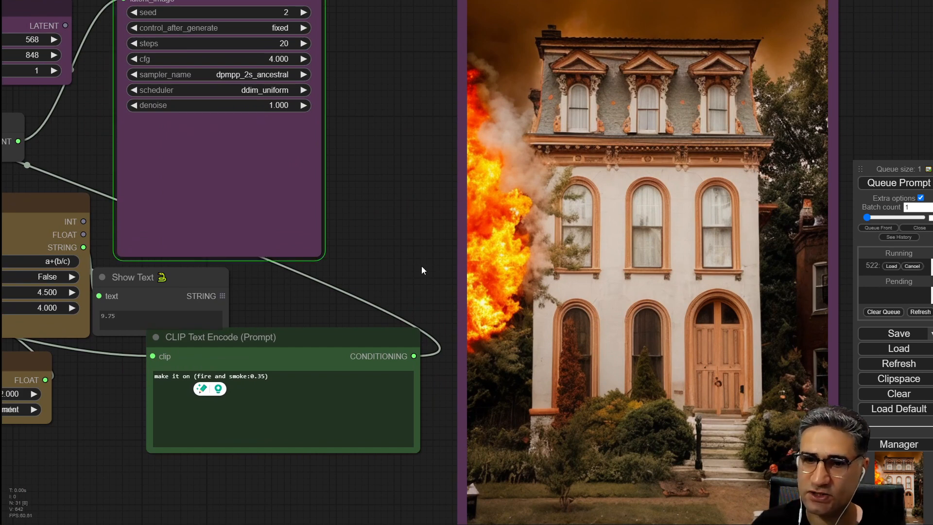
# Raise the weight of 'fire and smoke' in the positive prompt to 1.25 and queue the prompt.
pyautogui.moveTo(412, 258); pyautogui.dragTo(355, 184)
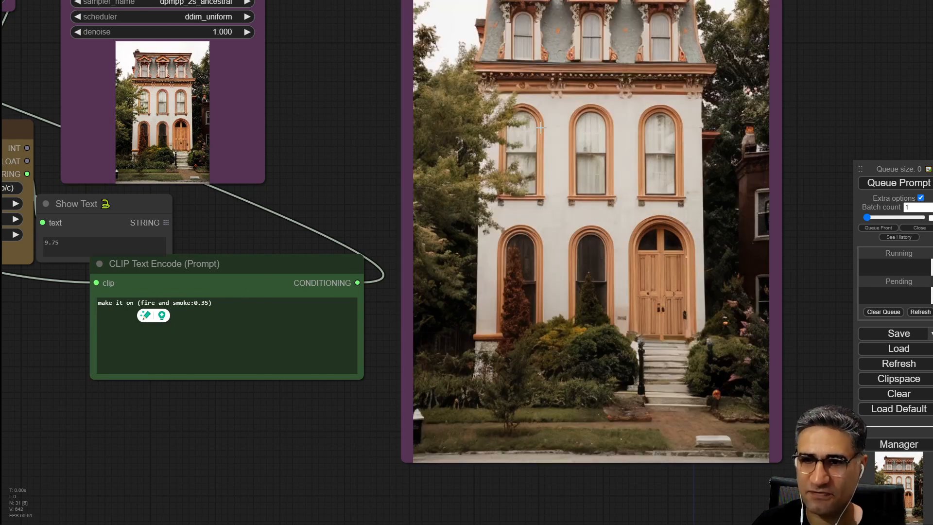
pyautogui.moveTo(326, 91); pyautogui.dragTo(299, 201)
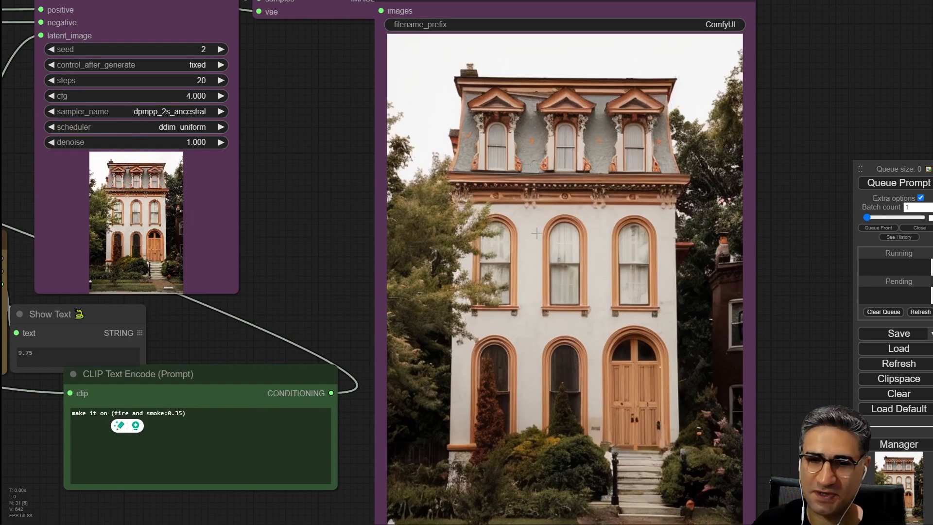
pyautogui.scroll(-4, 290, 264)
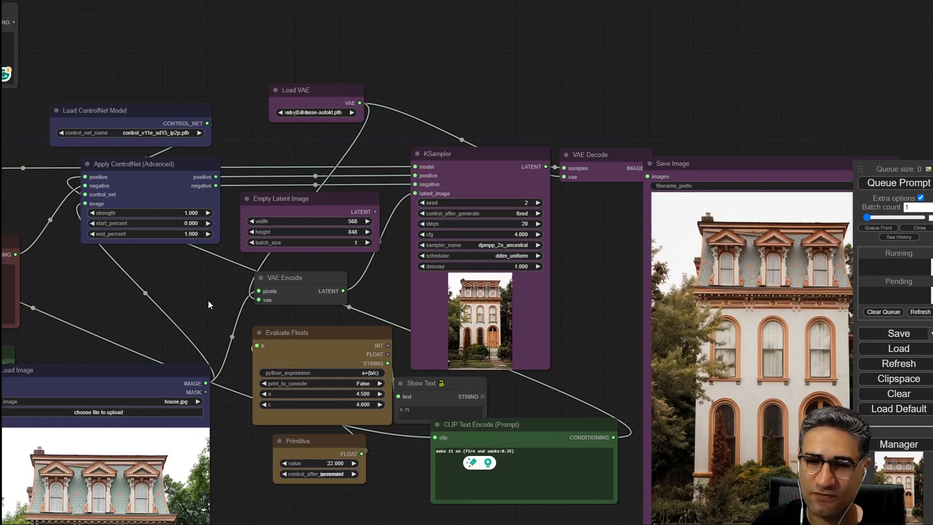
pyautogui.moveTo(207, 357); pyautogui.dragTo(266, 253)
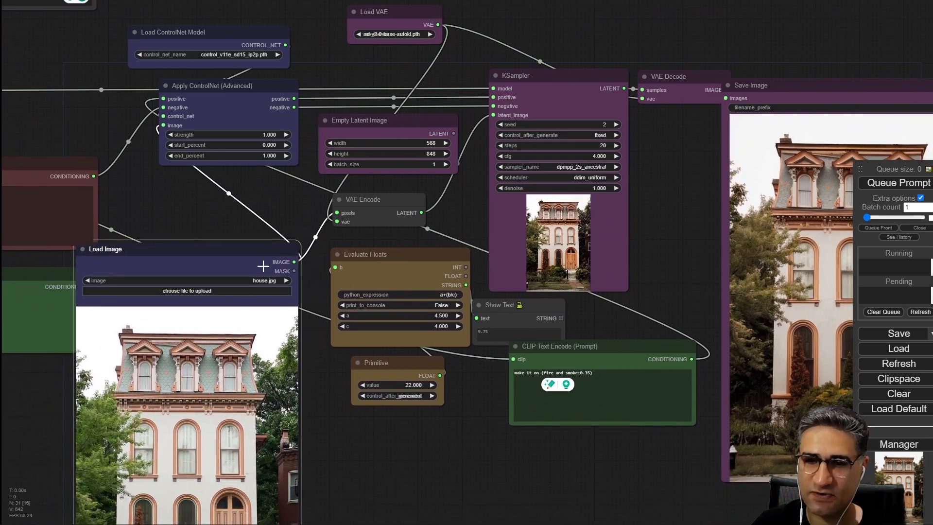
pyautogui.moveTo(653, 248); pyautogui.dragTo(582, 250)
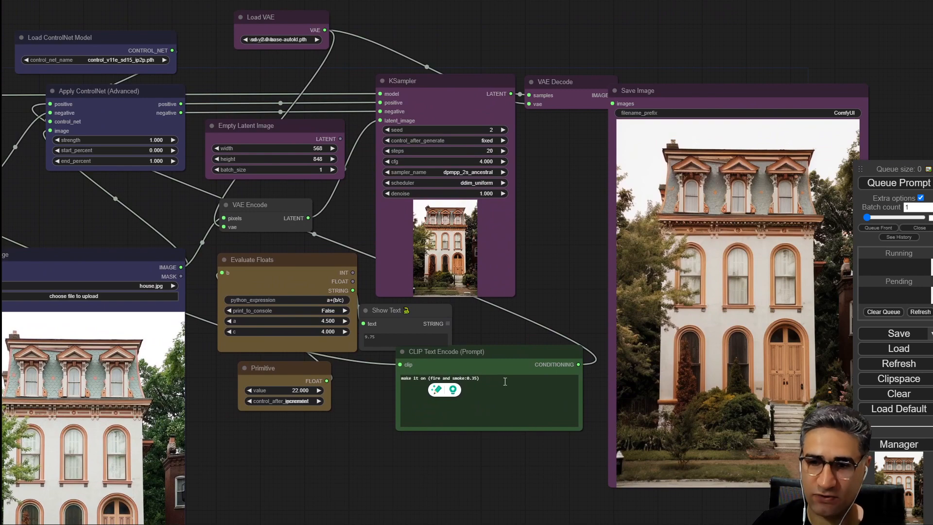
pyautogui.scroll(9, 467, 377)
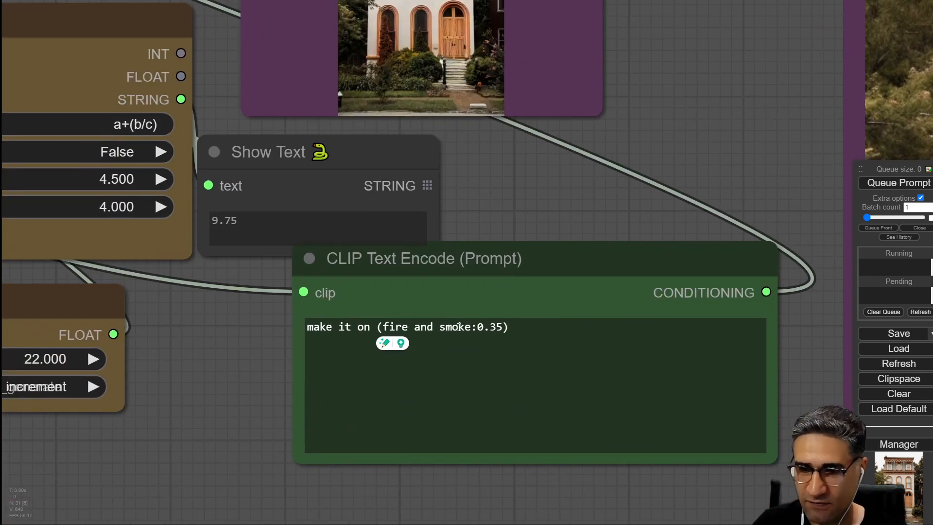
pyautogui.click(459, 340)
pyautogui.hotkey('ctrl', 'Up')
pyautogui.hotkey('ctrl', 'Up')
pyautogui.hotkey('ctrl', 'Up')
pyautogui.hotkey('ctrl', 'Up')
pyautogui.hotkey('ctrl', 'Up')
pyautogui.hotkey('ctrl', 'Up')
pyautogui.hotkey('ctrl', 'Up')
pyautogui.hotkey('ctrl', 'Up')
pyautogui.hotkey('ctrl', 'Up')
pyautogui.hotkey('ctrl', 'Up')
pyautogui.hotkey('ctrl', 'Up')
pyautogui.hotkey('ctrl', 'Up')
pyautogui.hotkey('ctrl', 'Up')
pyautogui.hotkey('ctrl', 'Up')
pyautogui.hotkey('ctrl', 'Up')
pyautogui.hotkey('ctrl', 'Up')
pyautogui.hotkey('ctrl', 'Up')
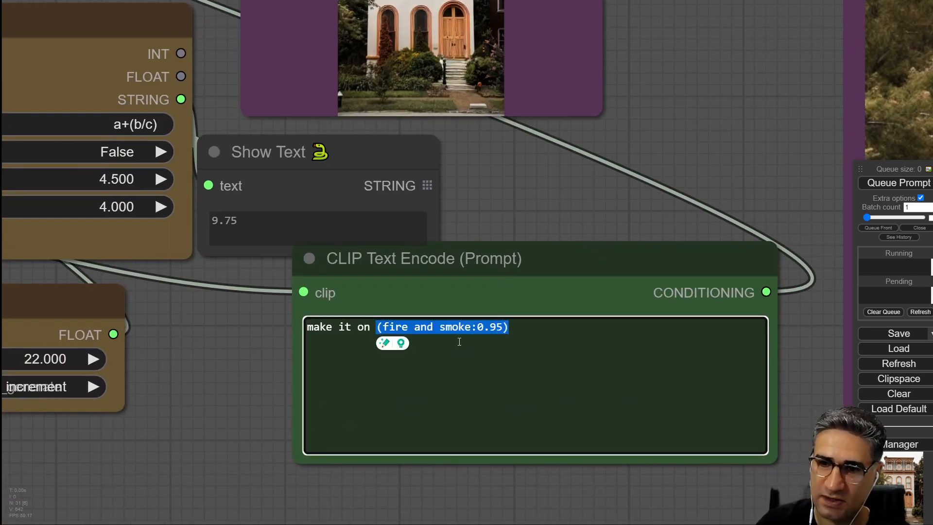
pyautogui.hotkey('ctrl', 'Up')
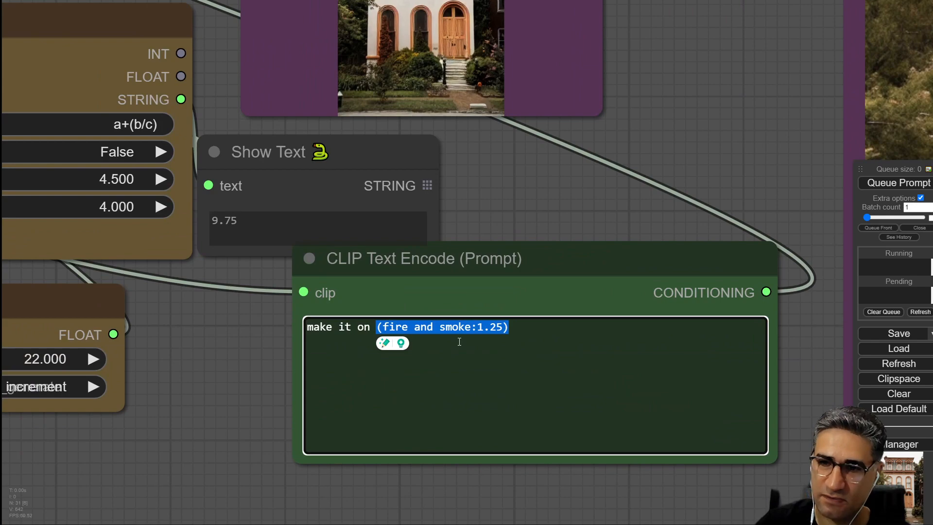
pyautogui.click(918, 187)
# Examine the newly generated house image and its KSampler preview.
pyautogui.moveTo(707, 129); pyautogui.dragTo(401, 346)
pyautogui.scroll(-4, 439, 195)
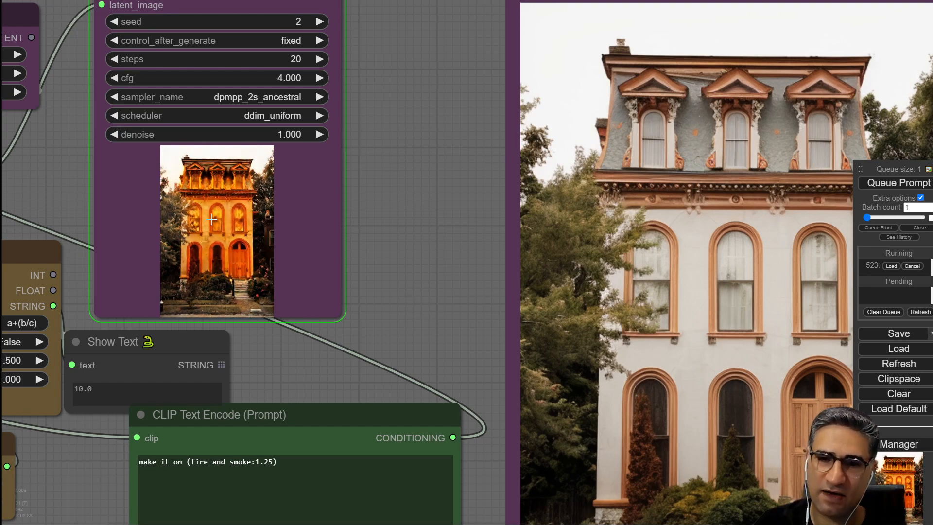
pyautogui.scroll(4, 225, 181)
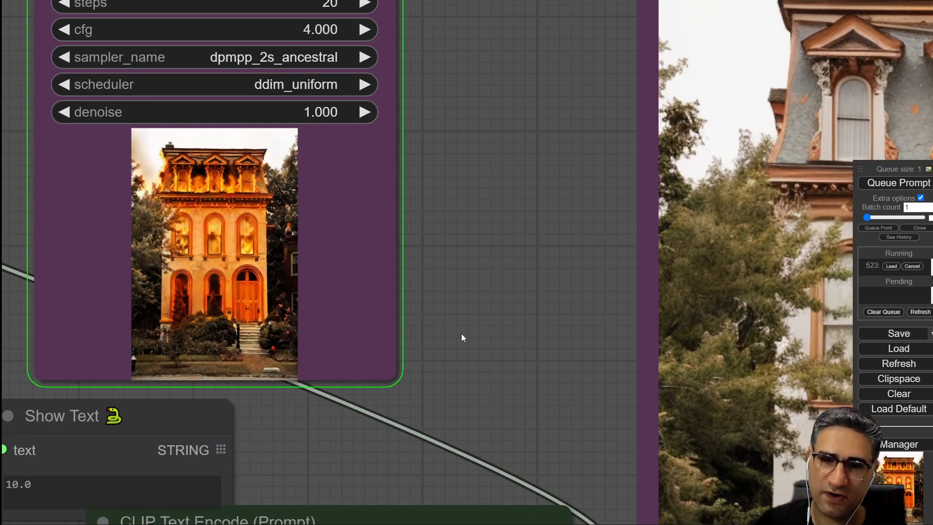
pyautogui.scroll(-4, 464, 337)
pyautogui.moveTo(501, 360); pyautogui.dragTo(204, 226)
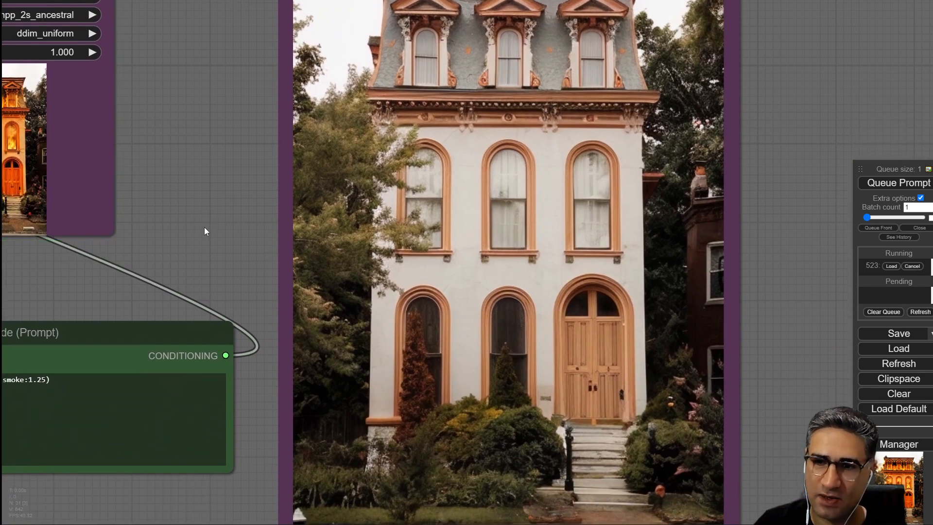
pyautogui.scroll(-5, 459, 231)
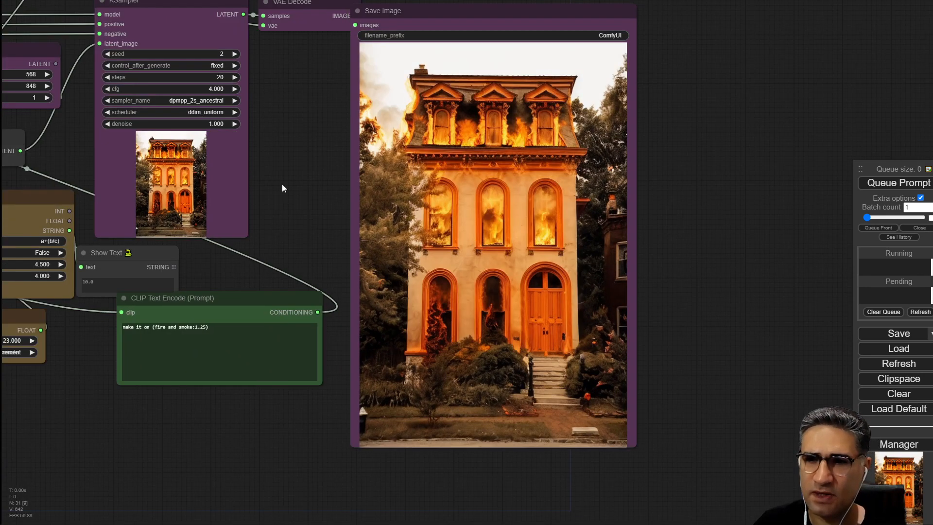
pyautogui.scroll(-6, 274, 187)
pyautogui.scroll(6, 410, 356)
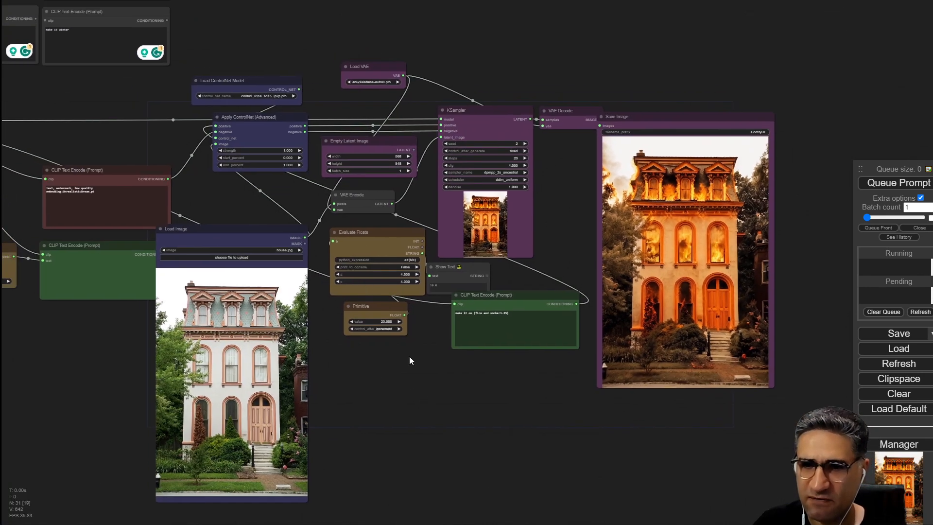
pyautogui.moveTo(270, 234); pyautogui.dragTo(268, 211)
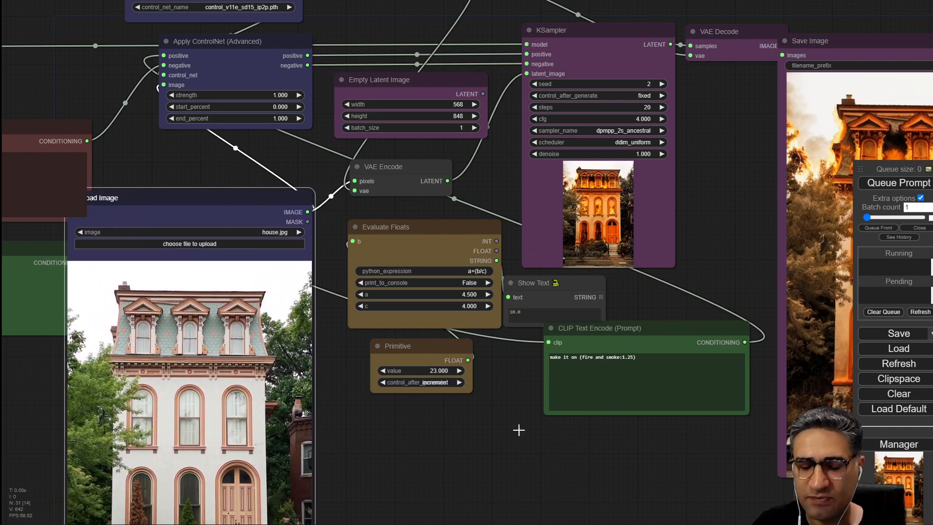
pyautogui.moveTo(524, 465); pyautogui.dragTo(474, 411)
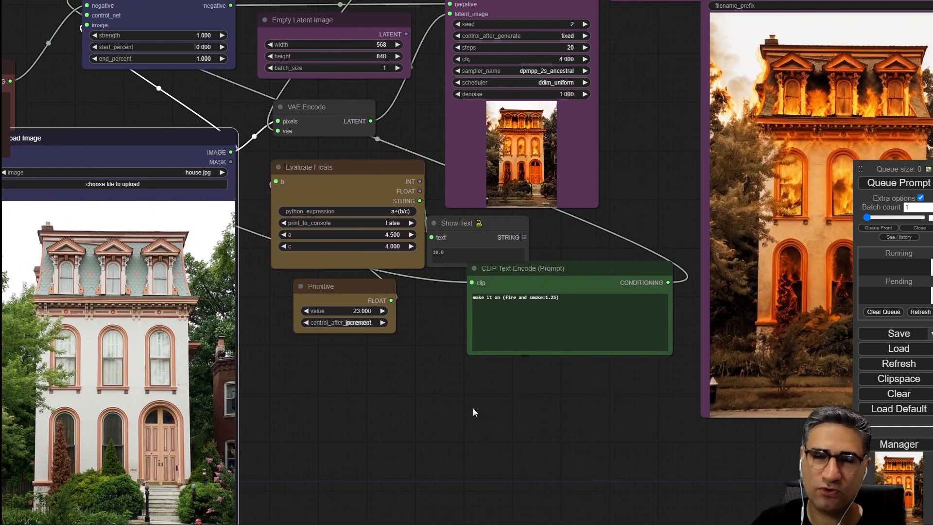
# Lower the KSampler denoise to 0.790 and queue the prompt.
pyautogui.moveTo(145, 136); pyautogui.dragTo(163, 149)
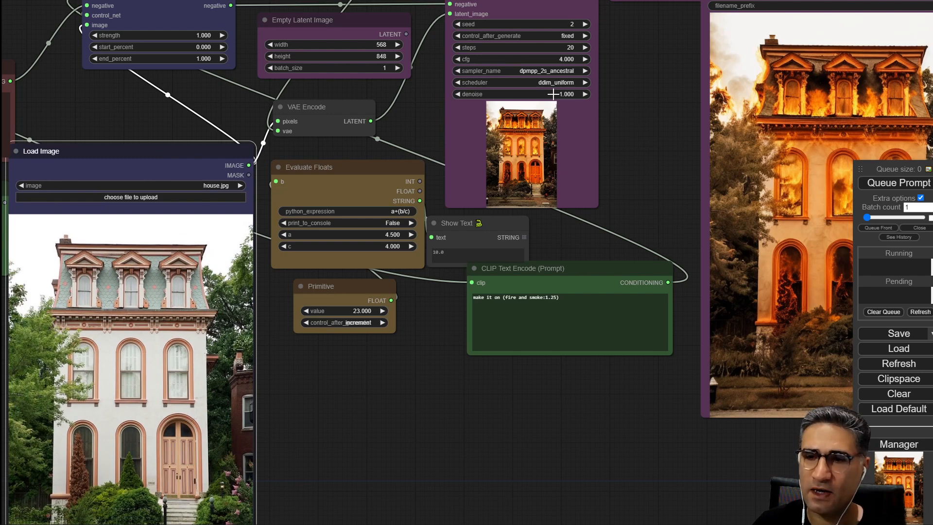
pyautogui.moveTo(553, 94); pyautogui.dragTo(543, 94)
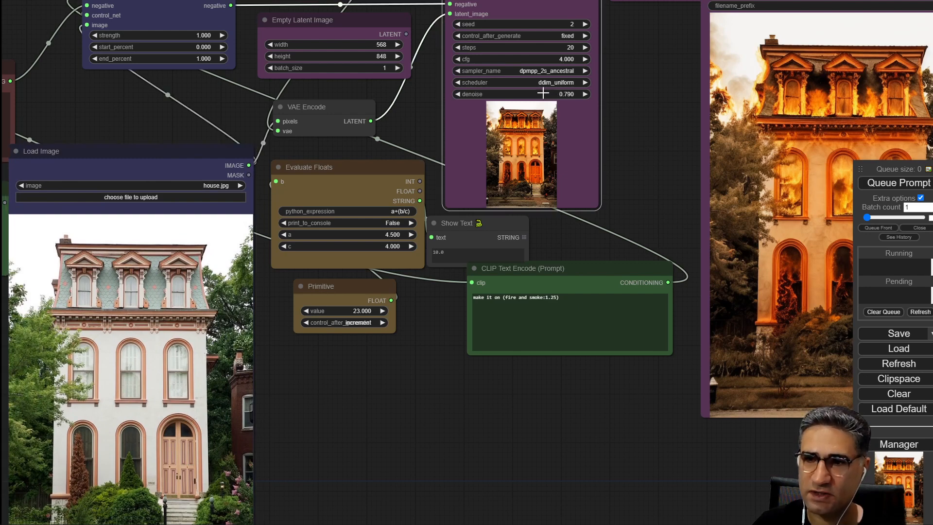
pyautogui.click(899, 183)
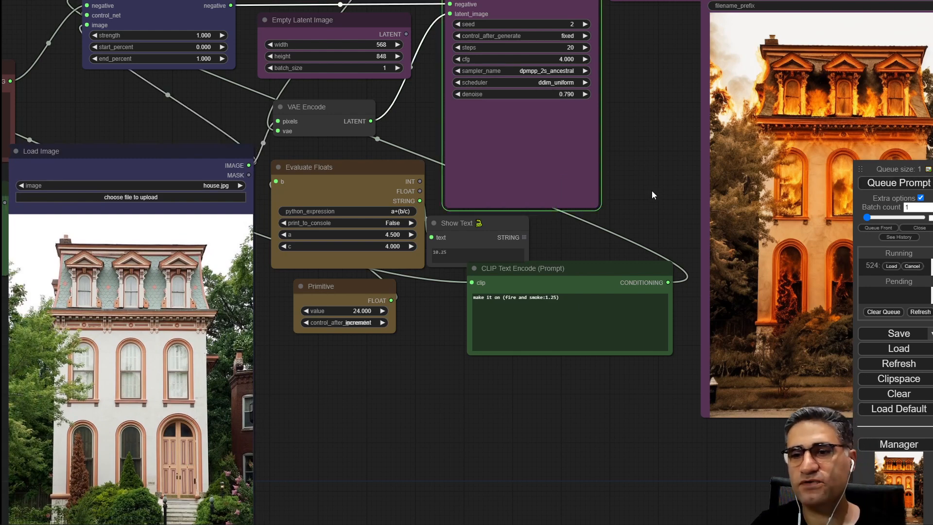
# Set the KSampler denoise back to 1.000.
pyautogui.moveTo(652, 190); pyautogui.dragTo(574, 201)
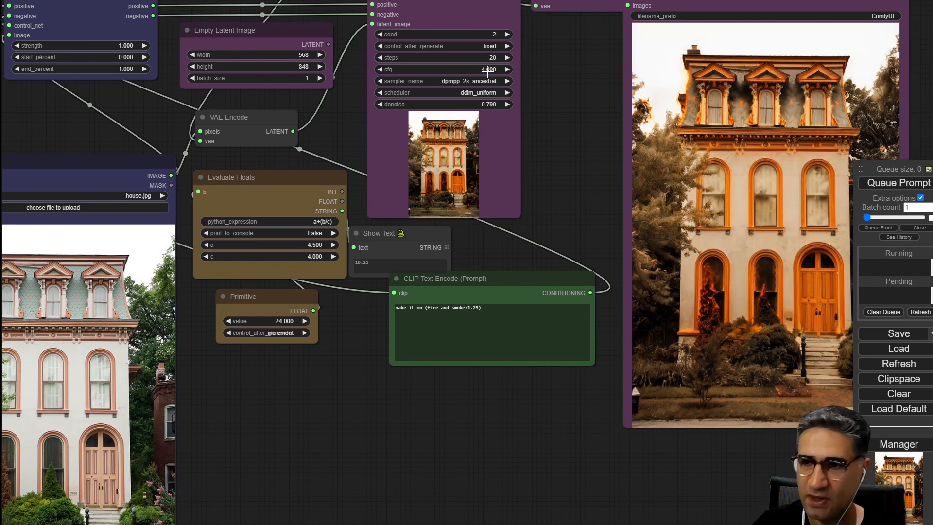
pyautogui.moveTo(556, 198); pyautogui.dragTo(529, 195)
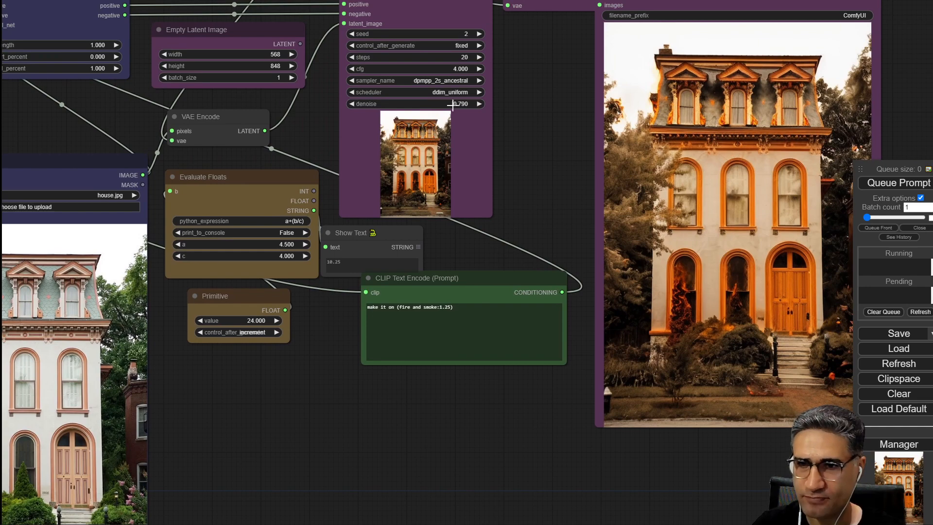
pyautogui.moveTo(452, 104); pyautogui.dragTo(467, 104)
pyautogui.scroll(-6, 362, 397)
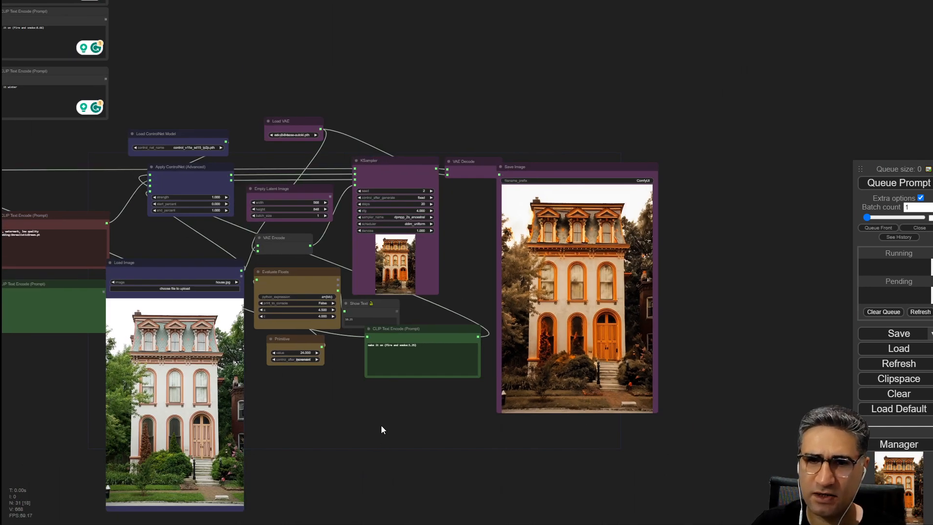
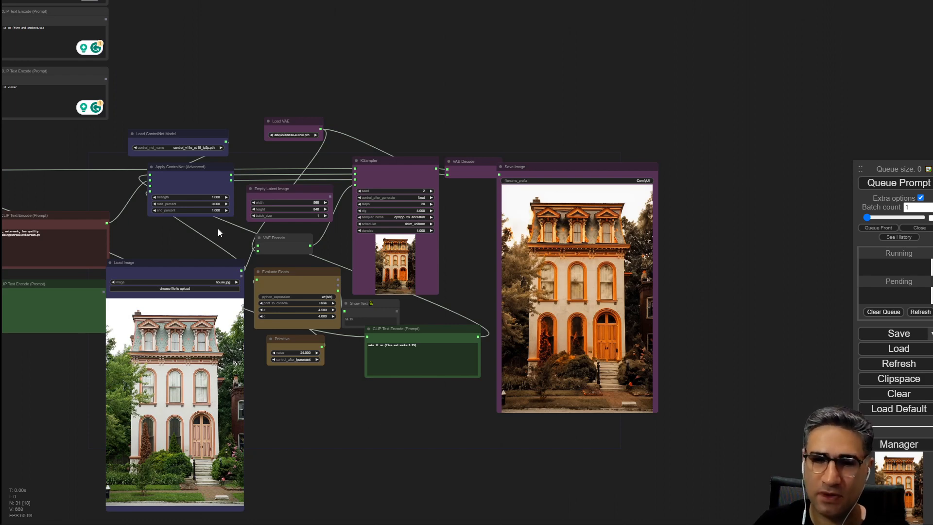
# Move the Load Image node beside the Save Image node to compare the original and generated house.
pyautogui.moveTo(199, 270); pyautogui.dragTo(758, 180)
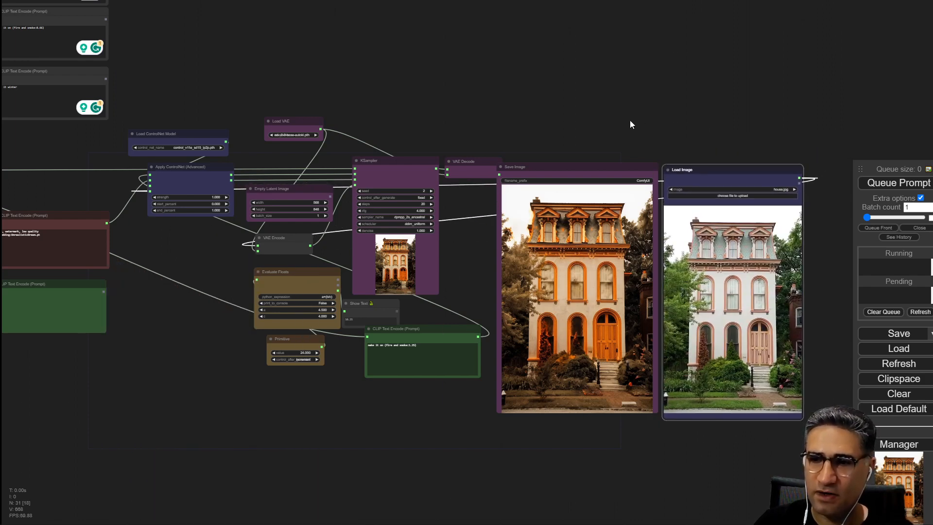
pyautogui.moveTo(631, 125); pyautogui.dragTo(434, 66)
pyautogui.scroll(3, 162, 269)
pyautogui.scroll(10, 265, 141)
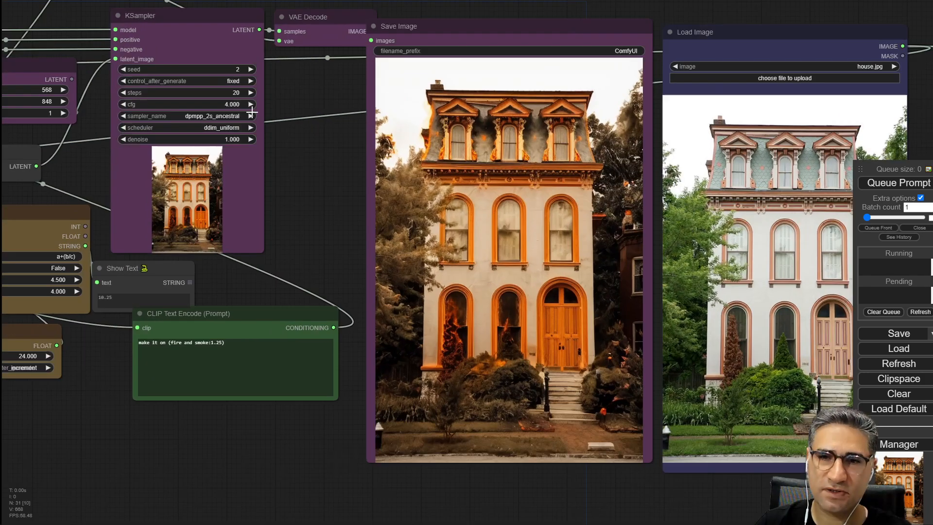
pyautogui.moveTo(317, 187); pyautogui.dragTo(493, 347)
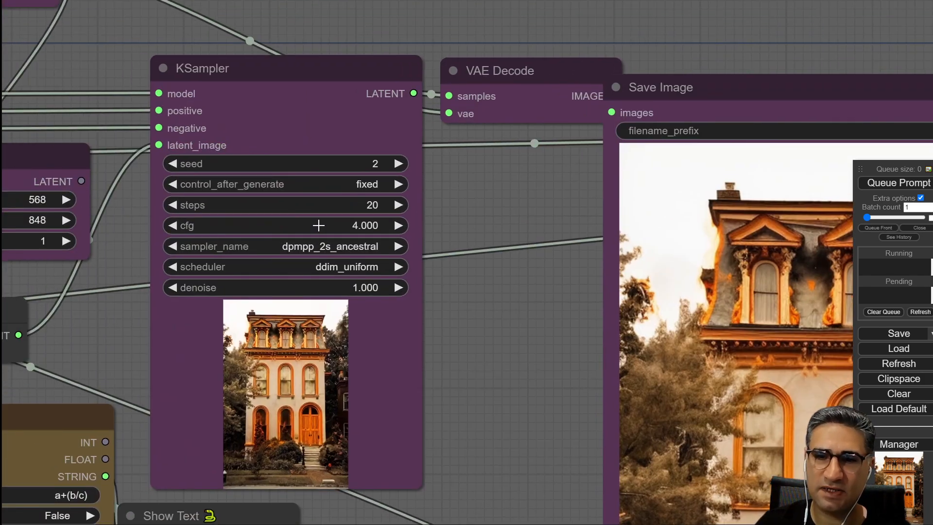
pyautogui.scroll(-6, 322, 387)
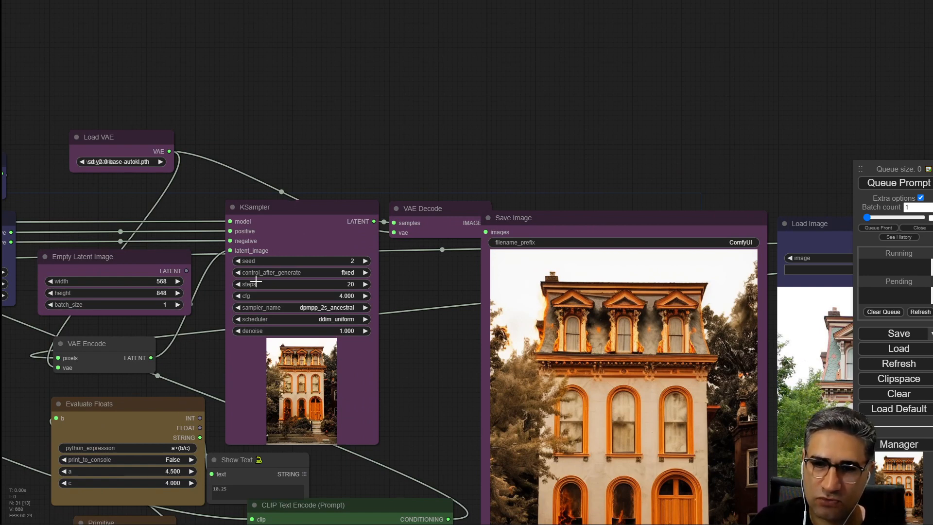
pyautogui.moveTo(416, 428); pyautogui.dragTo(612, 354)
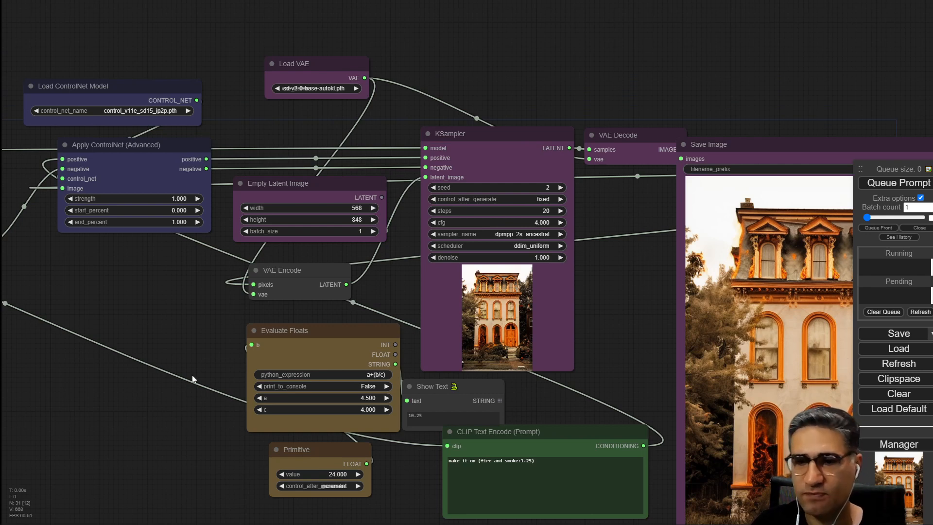
pyautogui.scroll(-5, 230, 213)
pyautogui.moveTo(224, 395); pyautogui.dragTo(136, 436)
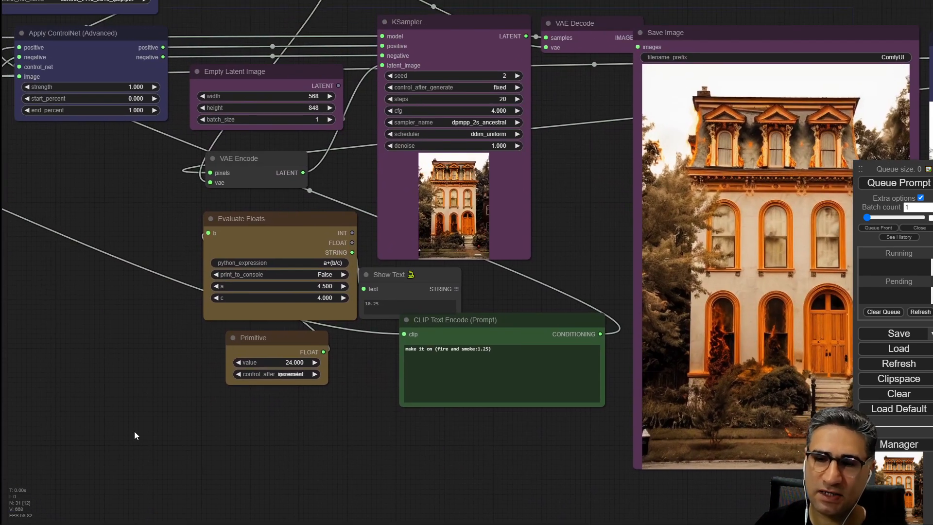
pyautogui.moveTo(331, 490); pyautogui.dragTo(215, 450)
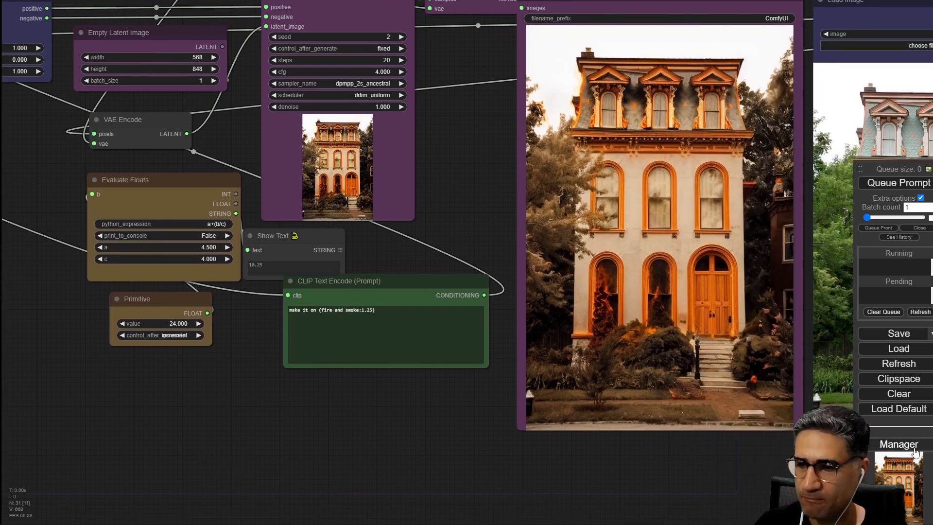
# Open the ComfyUI Manager's Install Custom Nodes list and browse the available custom node packs.
pyautogui.click(891, 449)
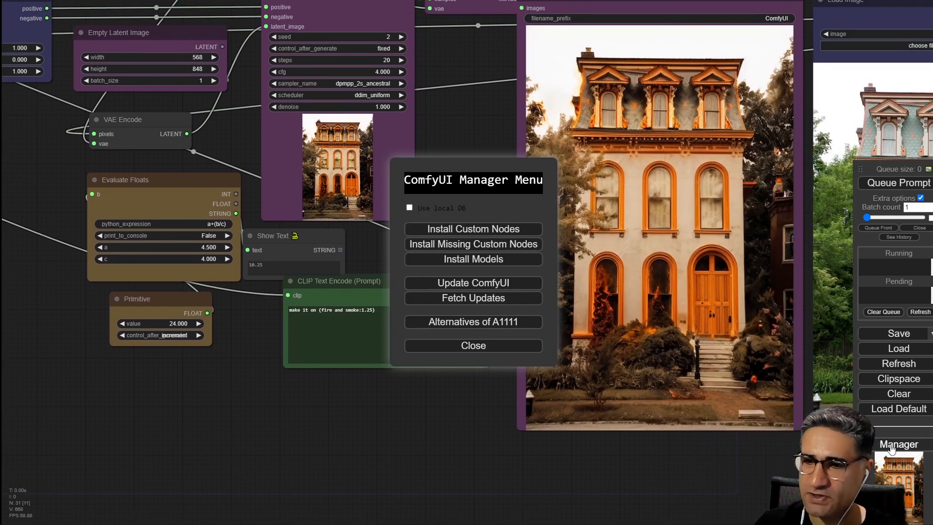
pyautogui.click(476, 230)
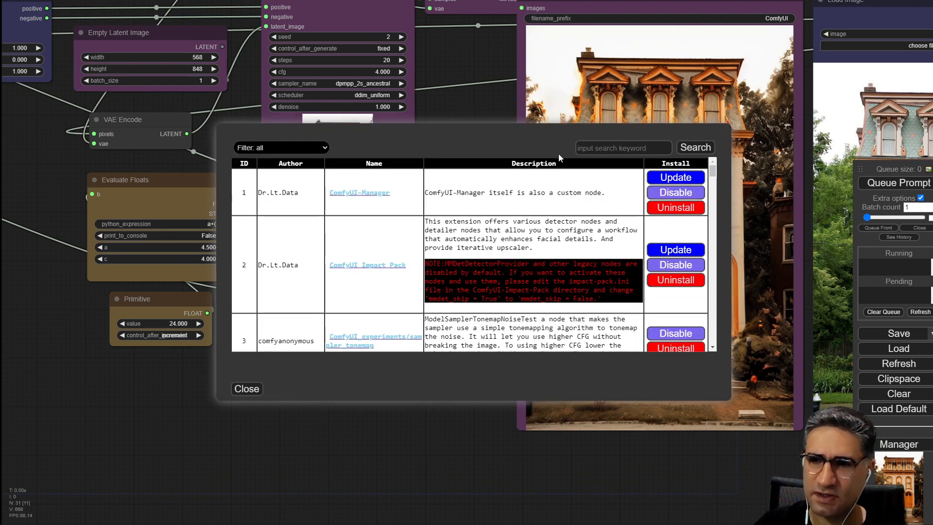
pyautogui.scroll(-3, 589, 237)
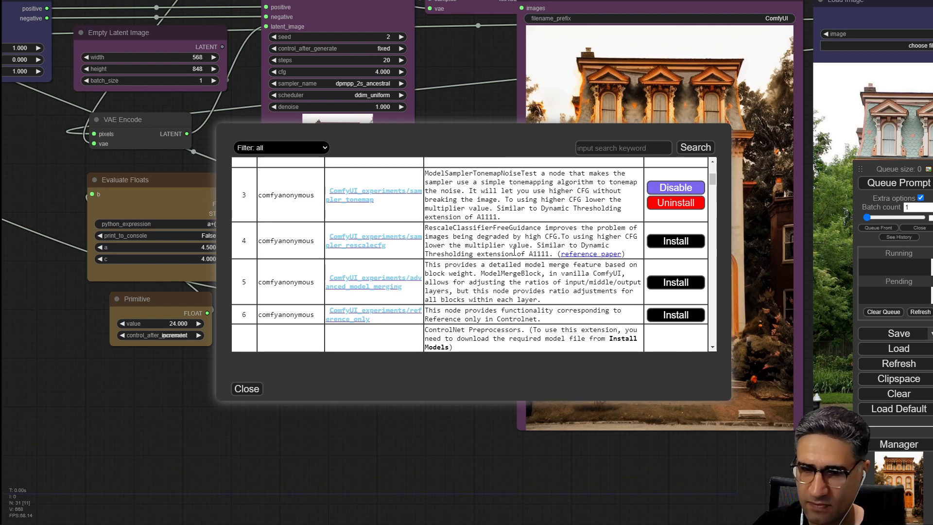
pyautogui.scroll(-2, 340, 272)
pyautogui.scroll(-1, 327, 280)
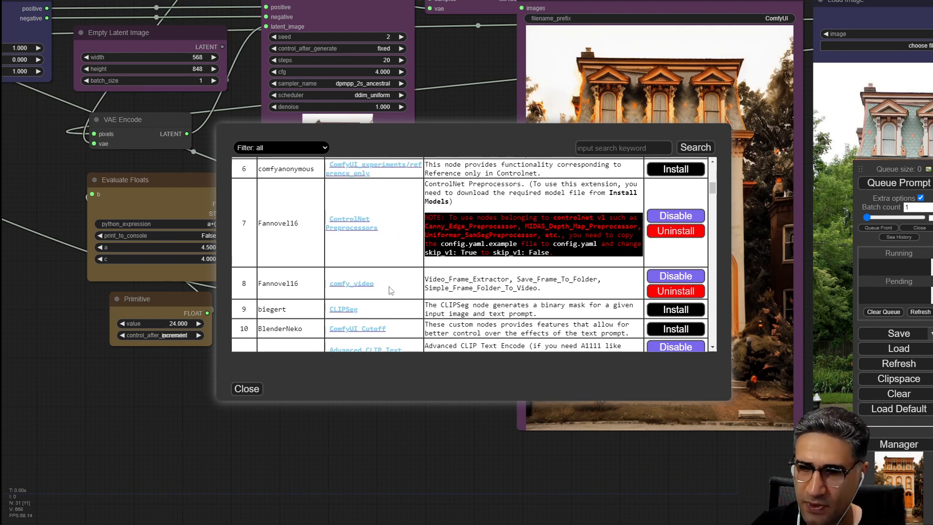
pyautogui.scroll(-2, 392, 290)
pyautogui.scroll(-2, 347, 261)
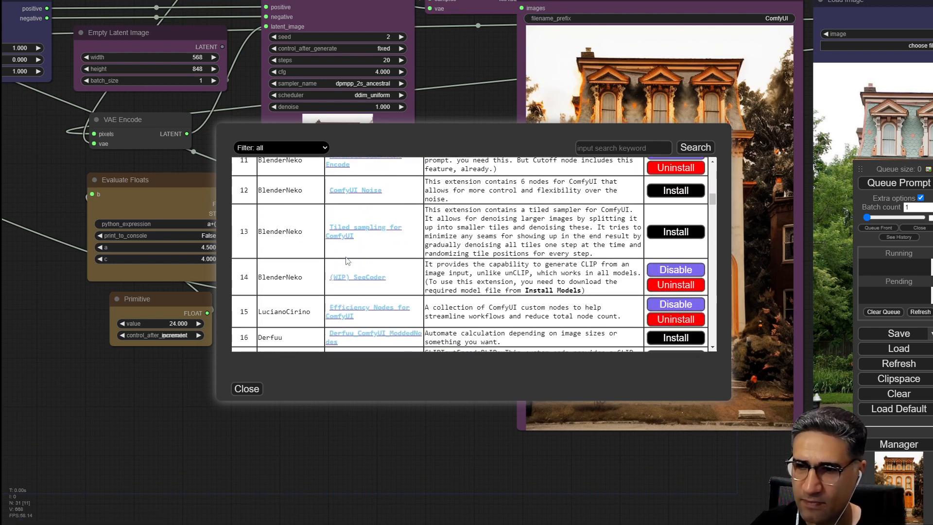
pyautogui.scroll(-1, 340, 272)
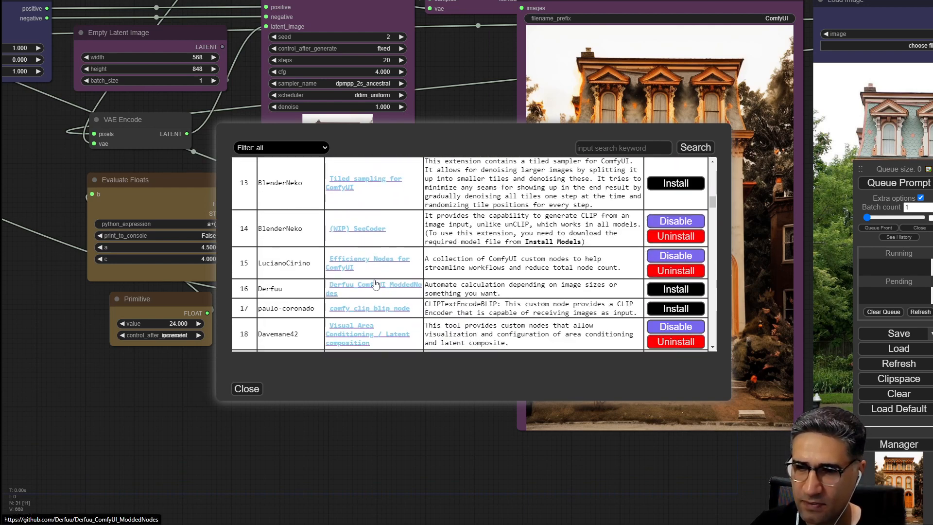
pyautogui.doubleClick(245, 264)
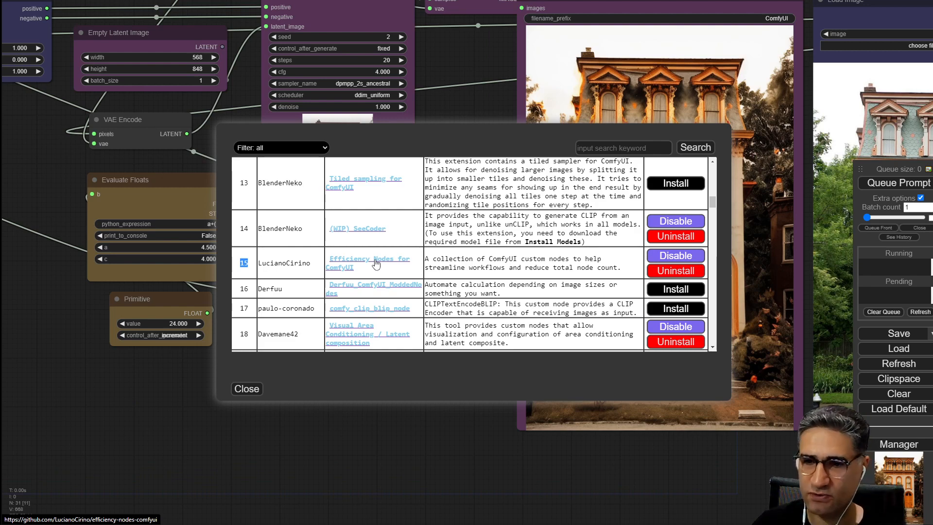
pyautogui.scroll(-3, 376, 262)
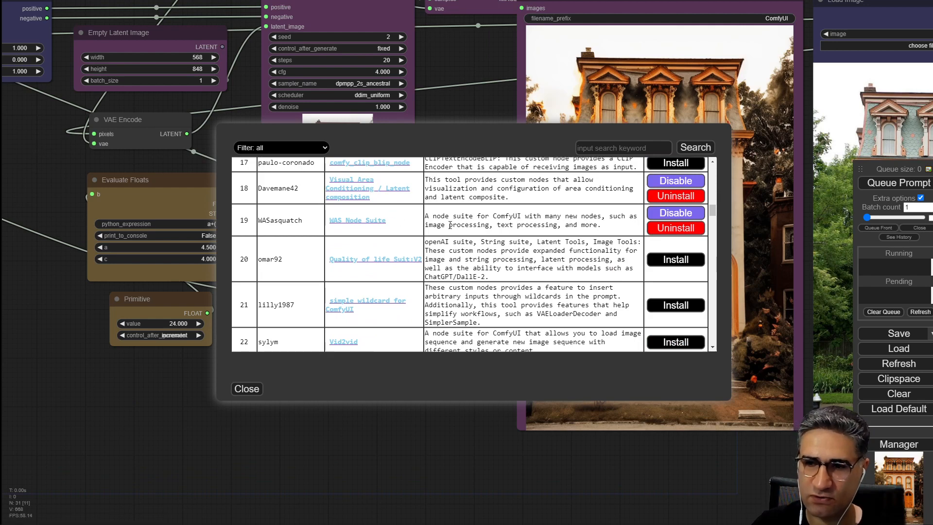
pyautogui.scroll(2, 496, 304)
pyautogui.scroll(-15, 488, 317)
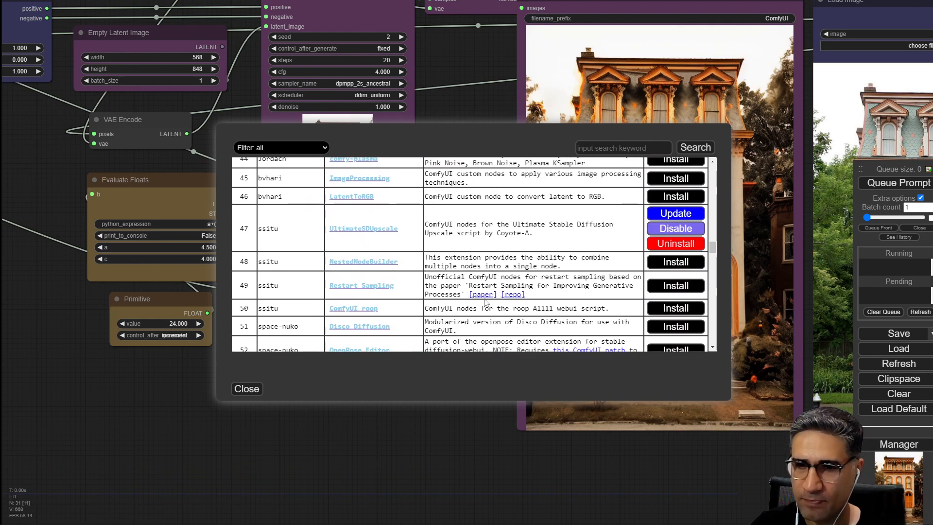
pyautogui.scroll(-5, 370, 237)
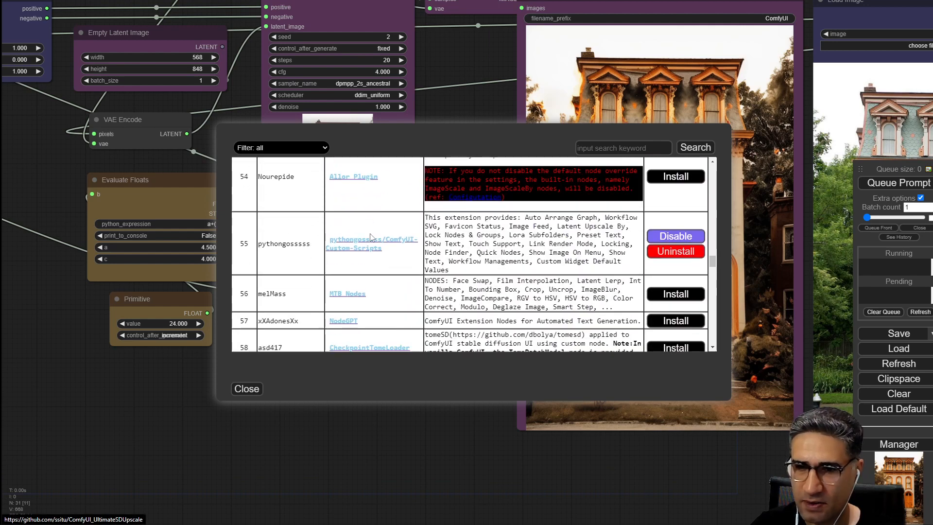
pyautogui.moveTo(241, 244); pyautogui.dragTo(254, 248)
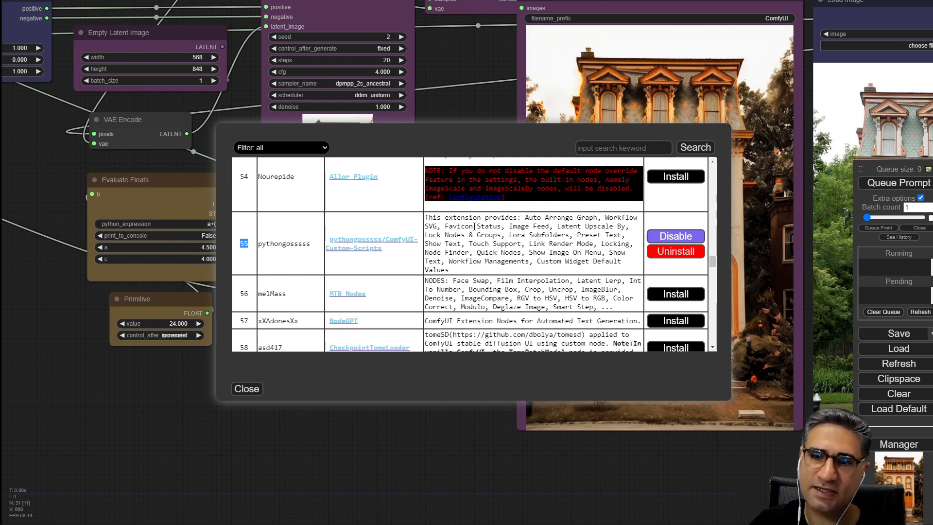
pyautogui.moveTo(262, 243); pyautogui.dragTo(295, 252)
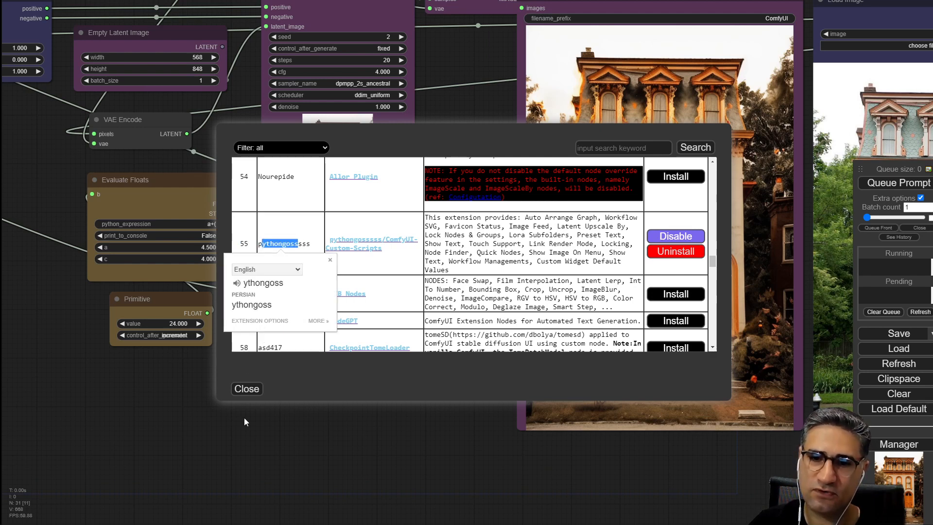
pyautogui.click(246, 390)
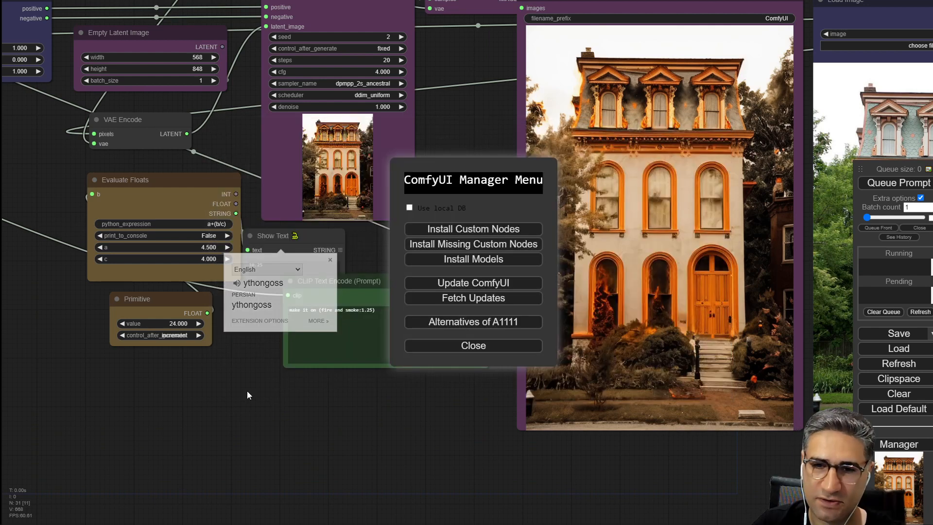
pyautogui.click(469, 346)
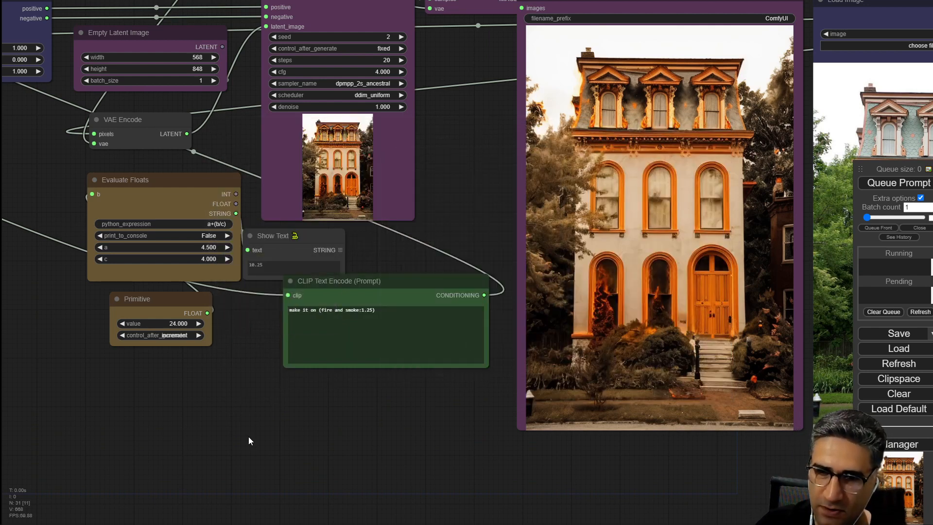
# Connect the Empty Latent Image output to the KSampler latent_image input instead of VAE Encode, and queue the prompt.
pyautogui.moveTo(249, 436); pyautogui.dragTo(441, 424)
pyautogui.scroll(-3, 418, 431)
pyautogui.moveTo(527, 342); pyautogui.dragTo(43, 79)
pyautogui.moveTo(161, 249); pyautogui.dragTo(364, 304)
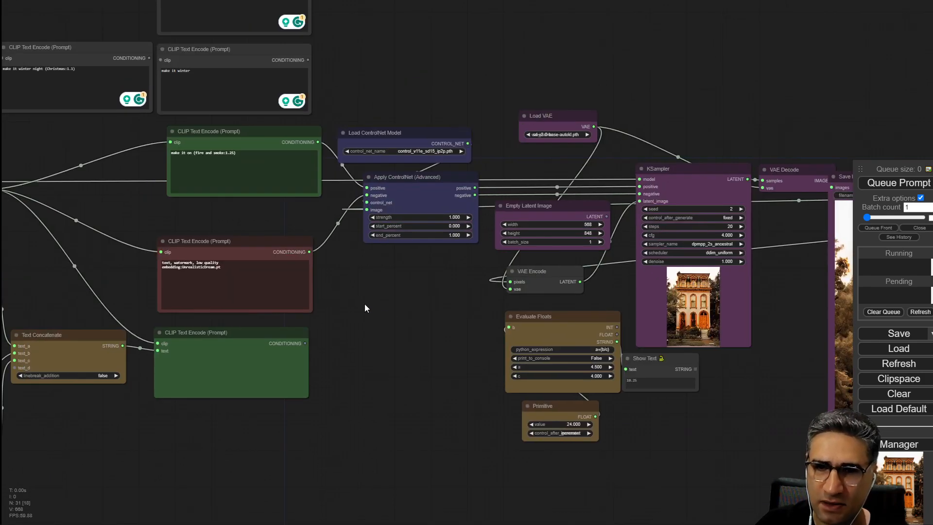
pyautogui.moveTo(247, 135); pyautogui.dragTo(235, 154)
pyautogui.moveTo(350, 300); pyautogui.dragTo(140, 274)
pyautogui.scroll(3, 540, 225)
pyautogui.scroll(2, 541, 225)
pyautogui.moveTo(591, 287); pyautogui.dragTo(619, 201)
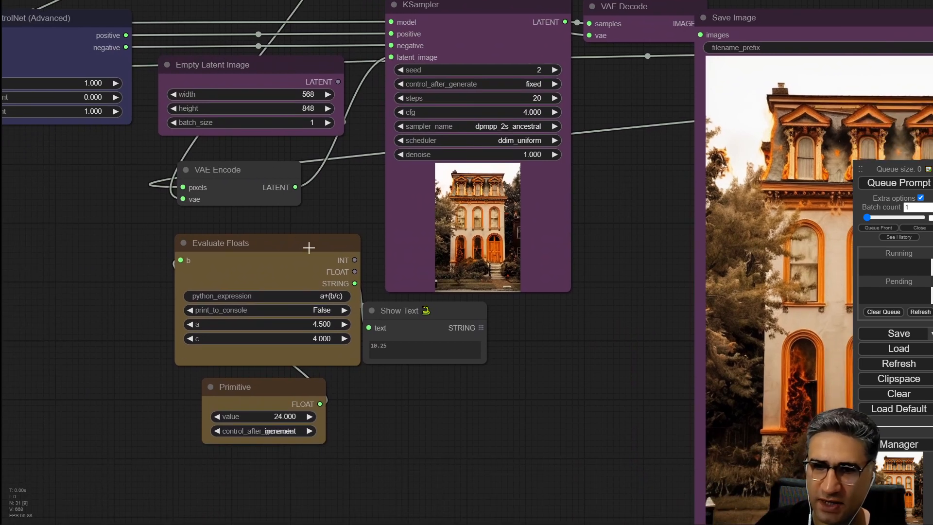
pyautogui.moveTo(310, 247); pyautogui.dragTo(277, 255)
pyautogui.moveTo(614, 217); pyautogui.dragTo(547, 285)
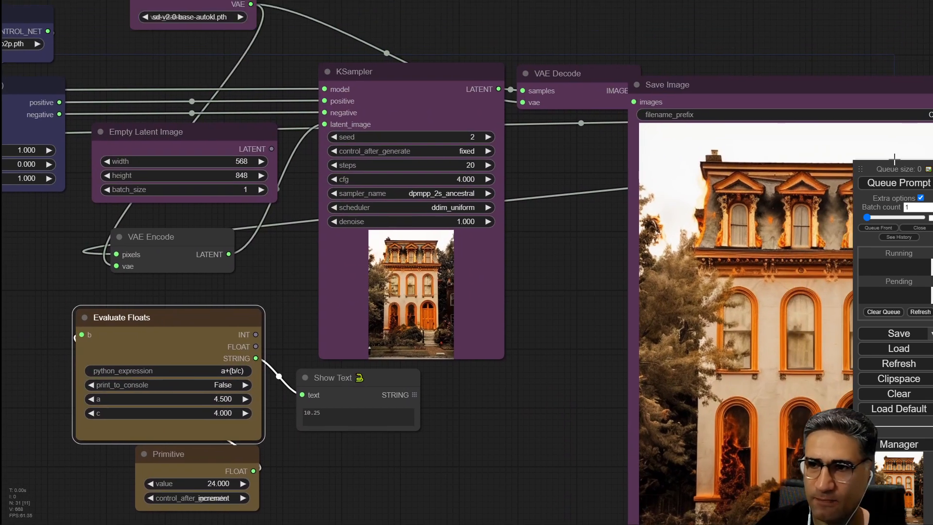
pyautogui.moveTo(271, 149); pyautogui.dragTo(329, 125)
pyautogui.moveTo(191, 134); pyautogui.dragTo(188, 132)
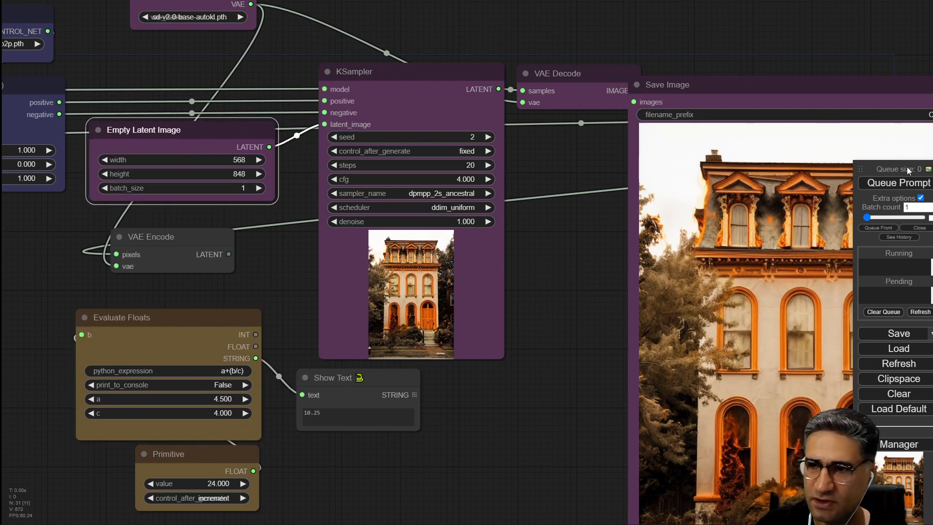
pyautogui.click(888, 187)
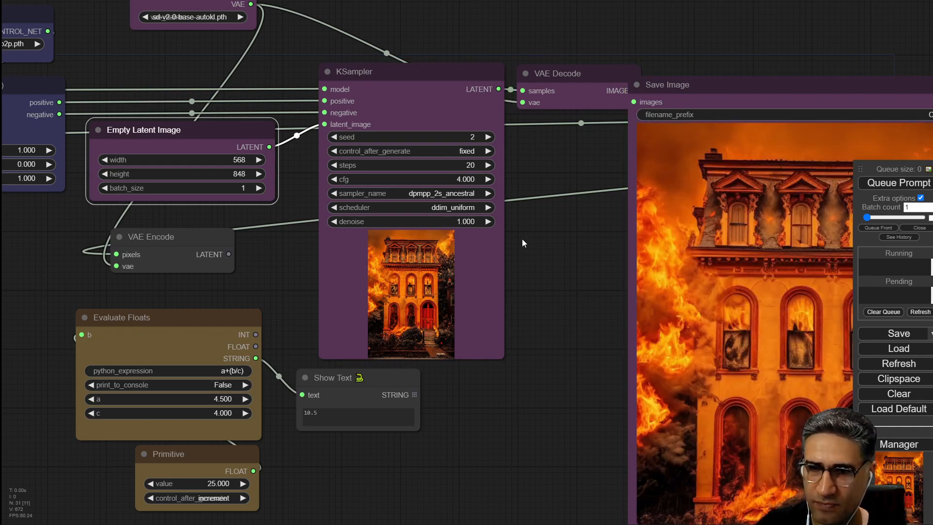
# Set the KSampler cfg to 2.000.
pyautogui.moveTo(600, 365); pyautogui.dragTo(497, 366)
pyautogui.scroll(1, 441, 325)
pyautogui.moveTo(536, 143); pyautogui.dragTo(532, 207)
pyautogui.click(313, 165)
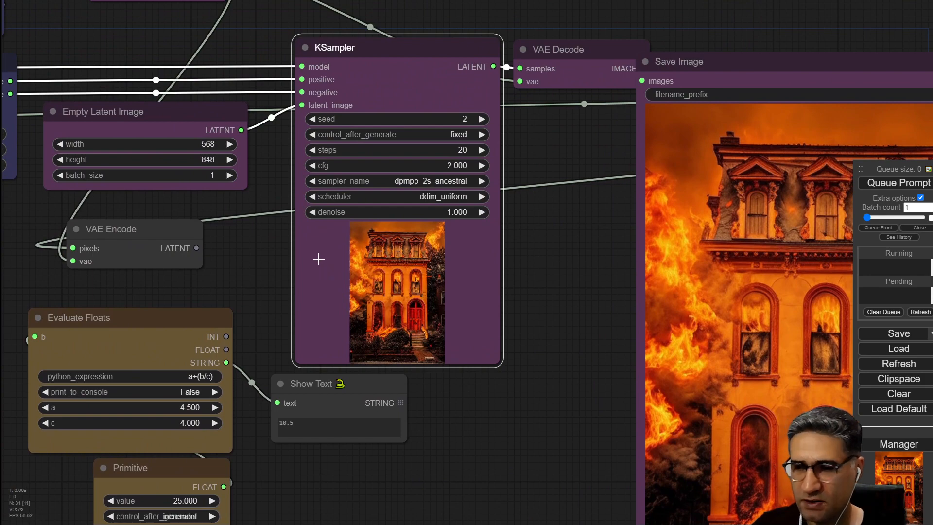
# Convert the KSampler's cfg widget into an input socket.
pyautogui.moveTo(529, 260); pyautogui.dragTo(480, 289)
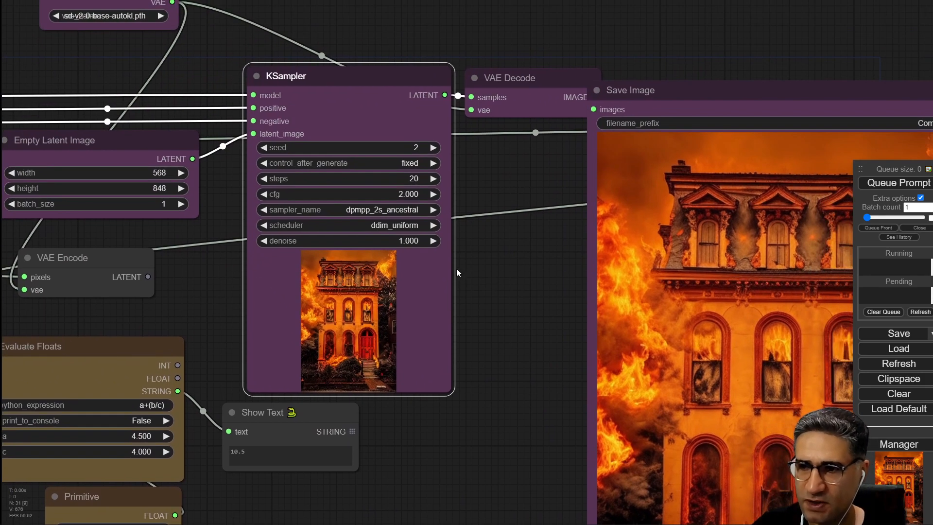
pyautogui.scroll(2, 441, 149)
pyautogui.moveTo(509, 190); pyautogui.dragTo(541, 217)
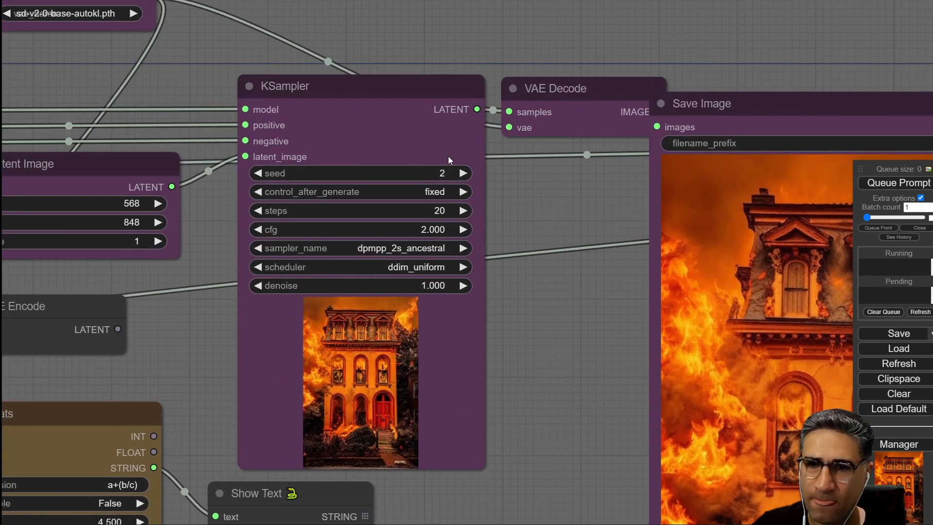
pyautogui.click(301, 86)
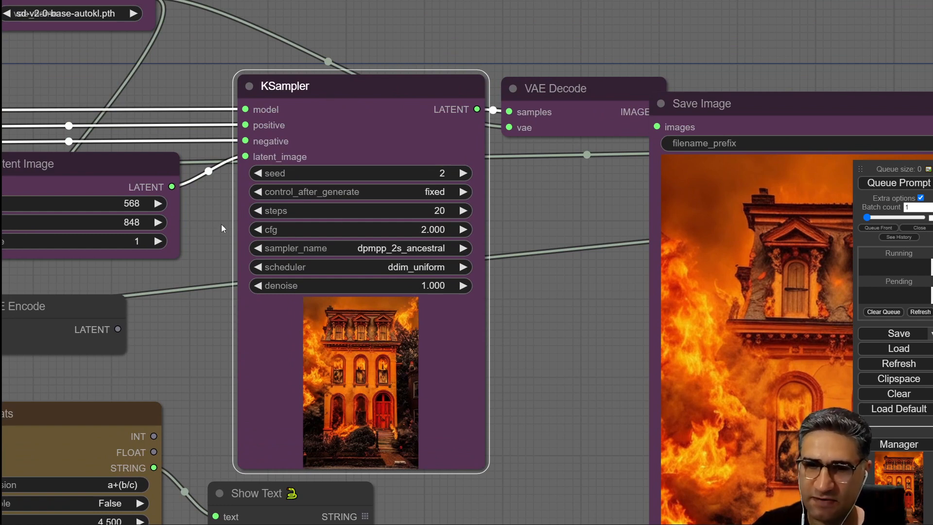
pyautogui.rightClick(332, 78)
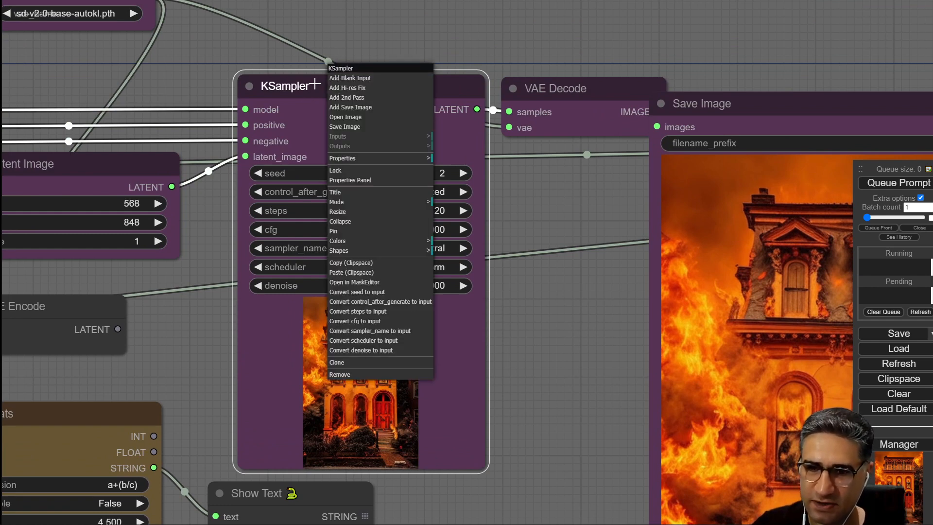
pyautogui.click(351, 321)
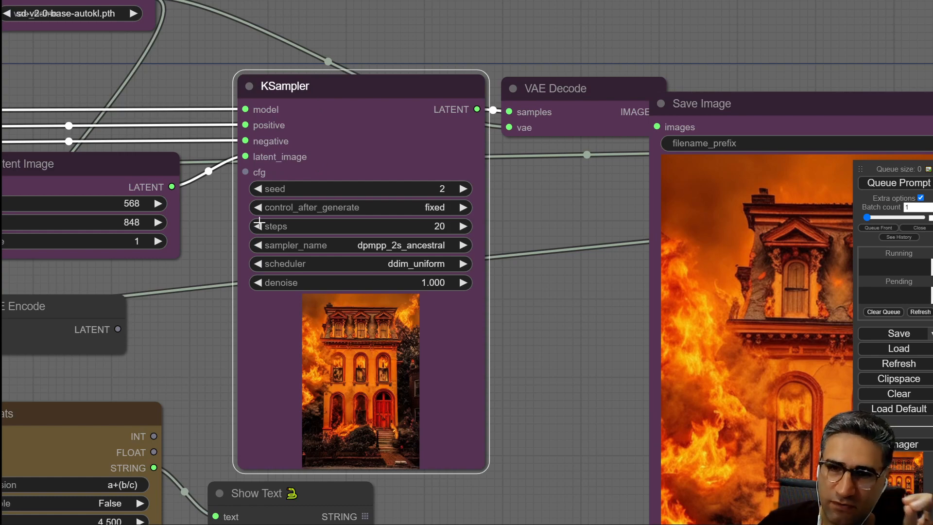
pyautogui.moveTo(309, 83); pyautogui.dragTo(365, 86)
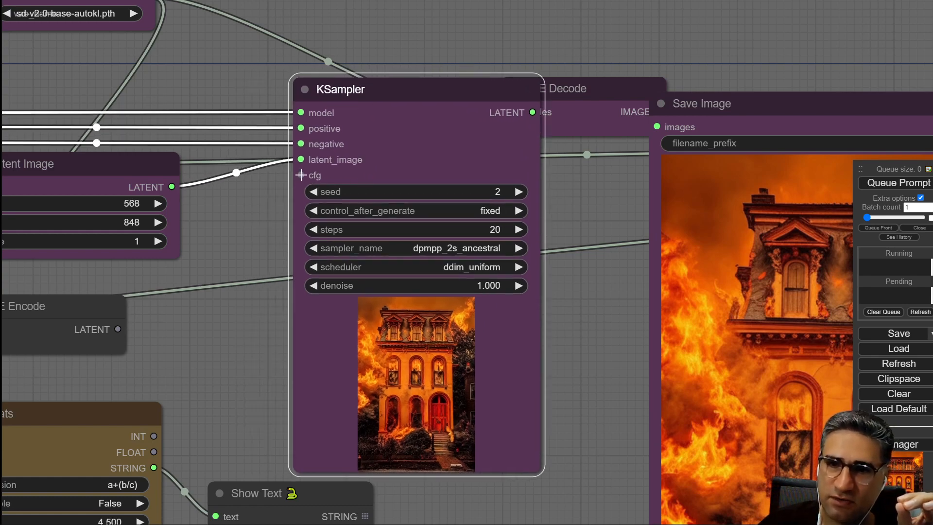
pyautogui.scroll(4, 301, 175)
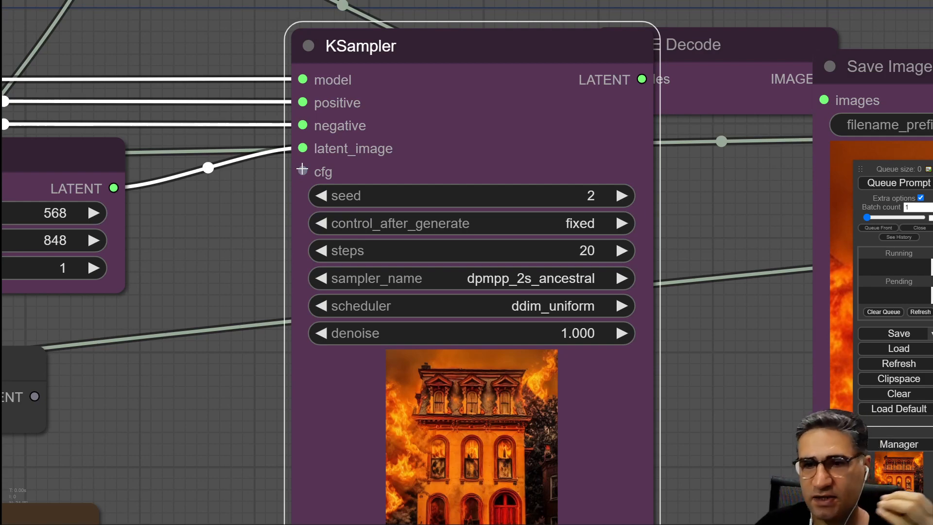
pyautogui.scroll(-5, 302, 169)
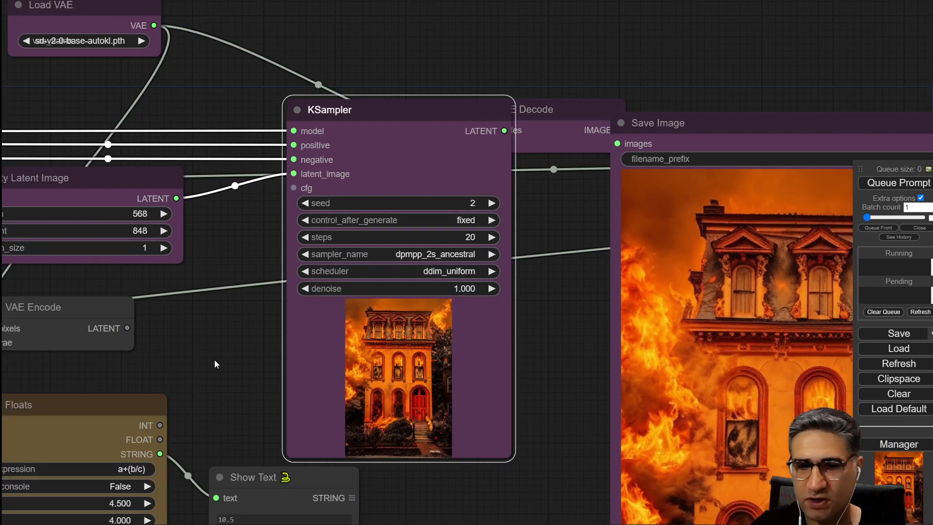
pyautogui.moveTo(214, 360); pyautogui.dragTo(425, 206)
pyautogui.scroll(-3, 348, 303)
pyautogui.moveTo(322, 392); pyautogui.dragTo(256, 406)
pyautogui.scroll(4, 384, 241)
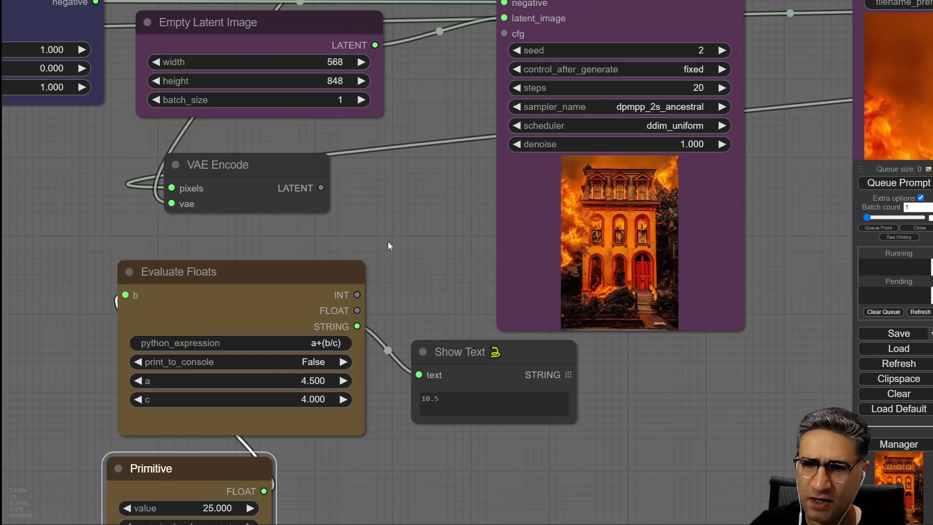
pyautogui.rightClick(413, 209)
pyautogui.click(423, 209)
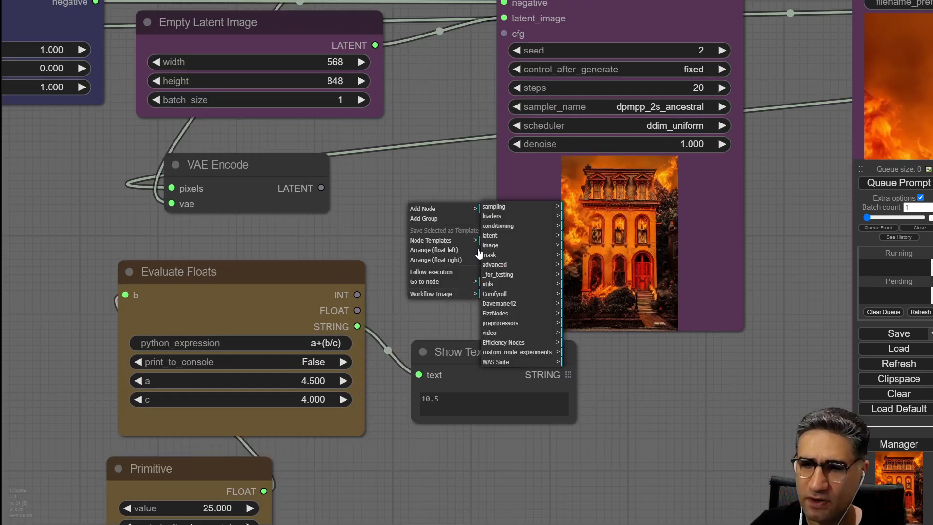
pyautogui.click(508, 343)
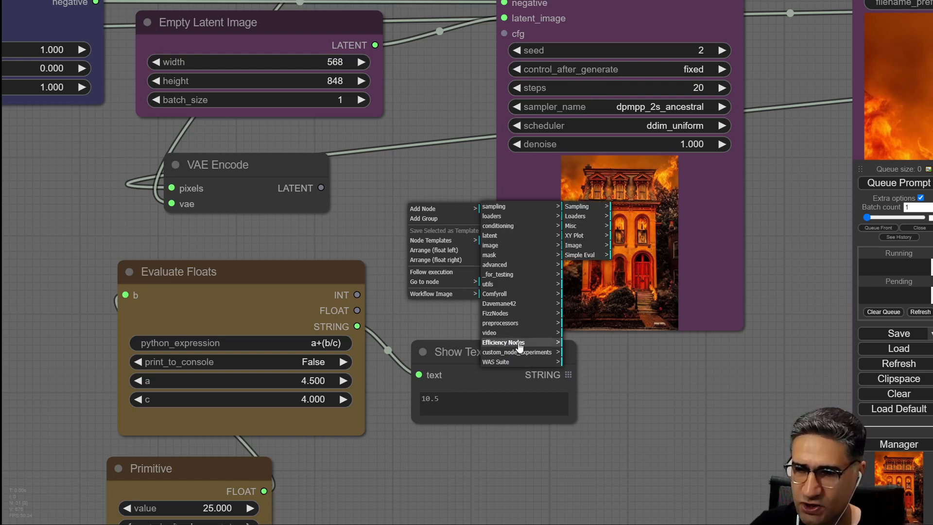
pyautogui.click(586, 257)
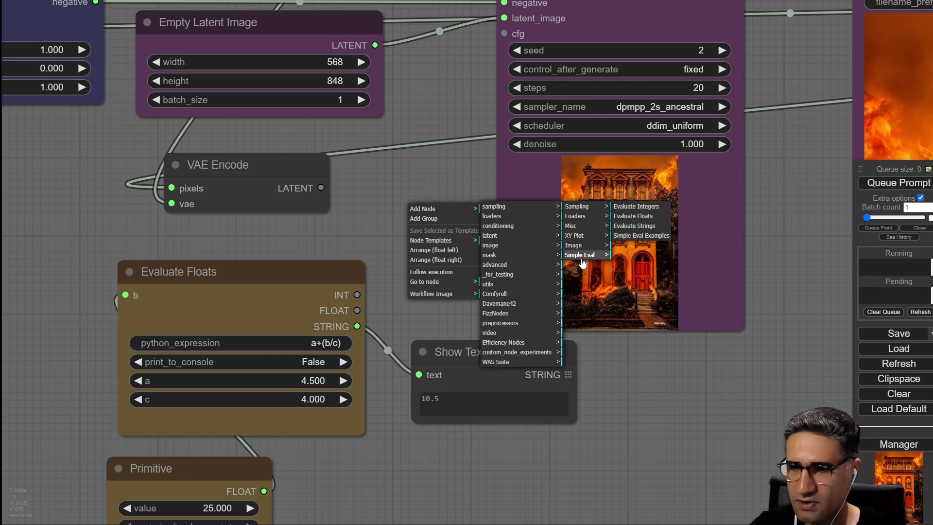
pyautogui.click(655, 217)
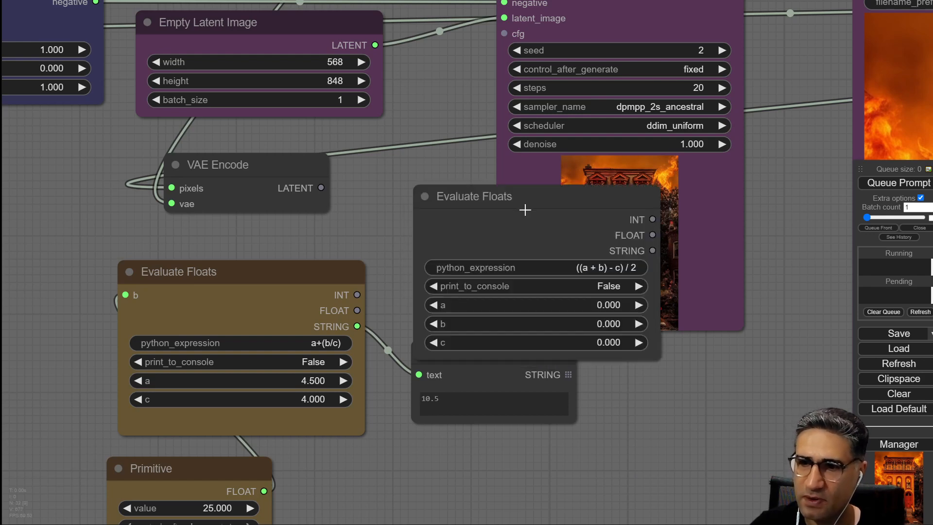
pyautogui.moveTo(527, 193); pyautogui.dragTo(466, 353)
pyautogui.moveTo(387, 234); pyautogui.dragTo(363, 102)
pyautogui.moveTo(644, 229); pyautogui.dragTo(524, 375)
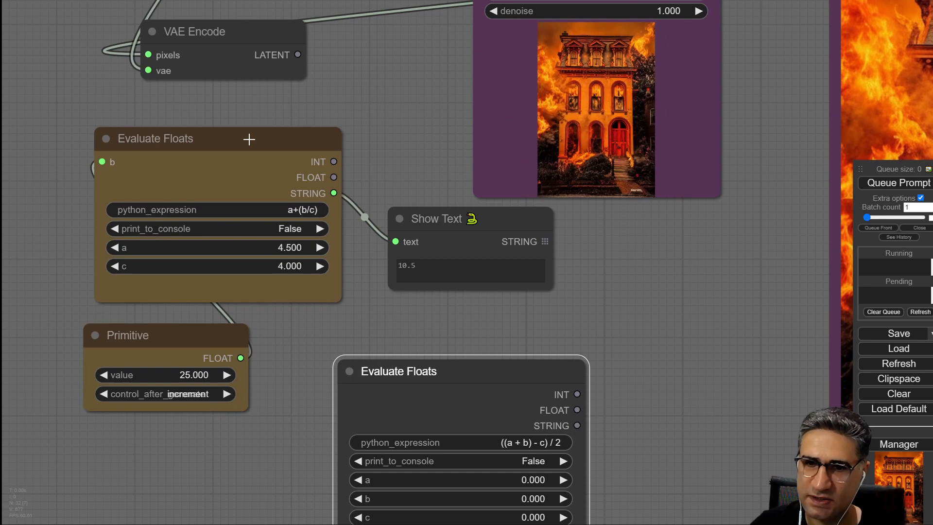
pyautogui.click(227, 151)
pyautogui.moveTo(456, 369); pyautogui.dragTo(435, 344)
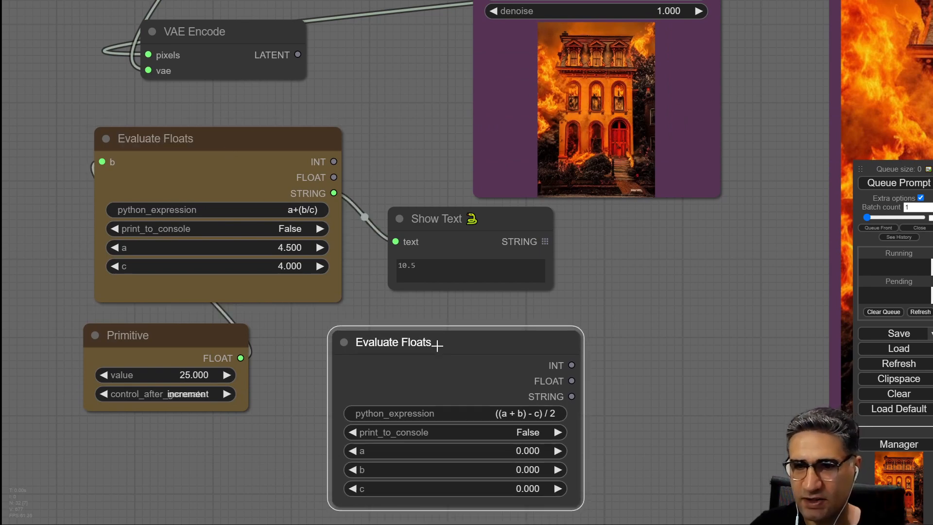
pyautogui.press('Delete')
# Add an Evaluate Floats node from the Efficiency Nodes Simple Eval category below the Show Text node.
pyautogui.rightClick(404, 367)
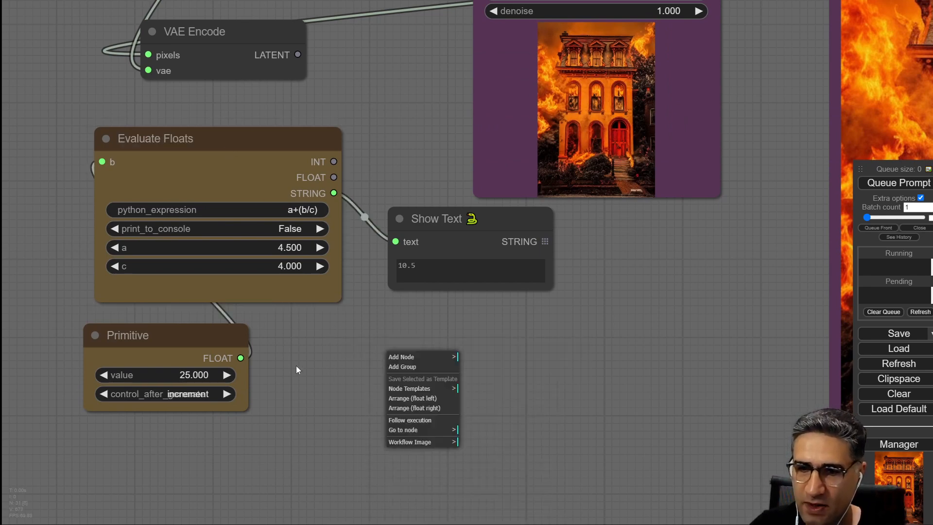
pyautogui.moveTo(296, 365); pyautogui.dragTo(294, 368)
pyautogui.rightClick(371, 355)
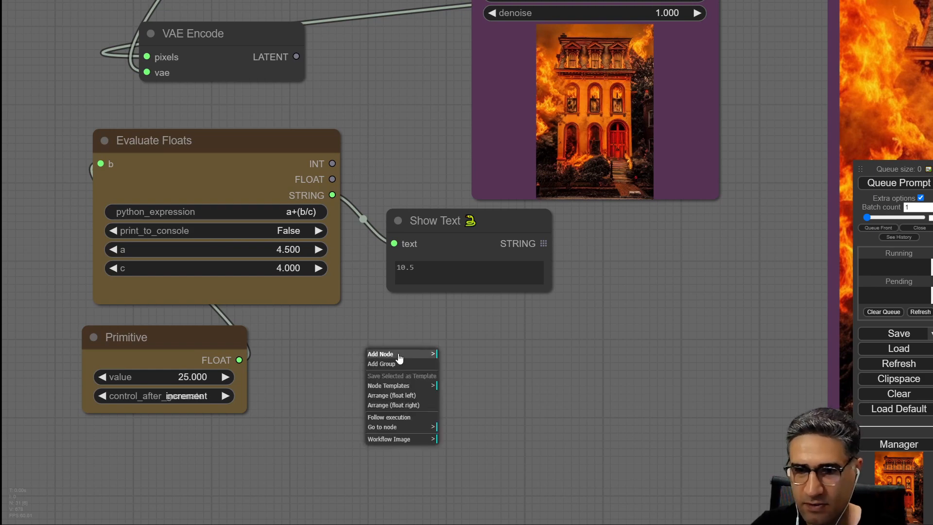
pyautogui.click(382, 353)
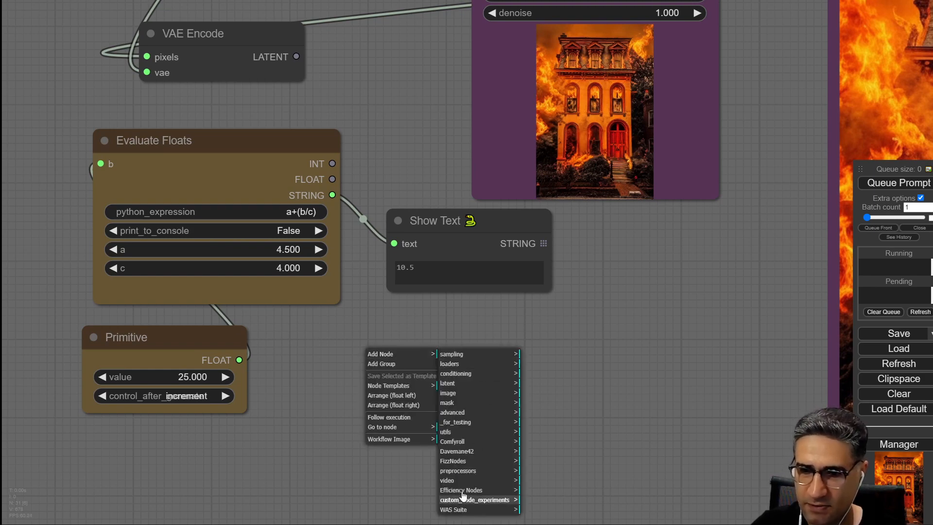
pyautogui.click(476, 486)
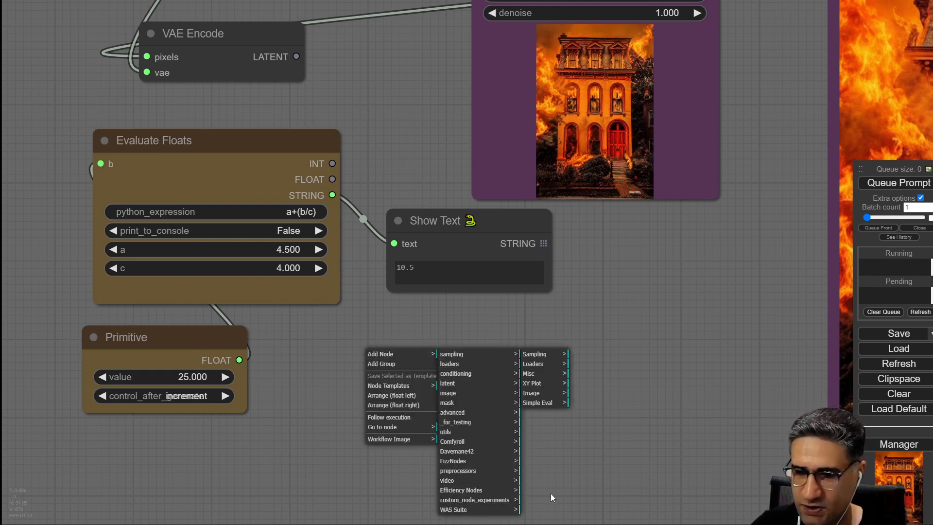
pyautogui.click(549, 403)
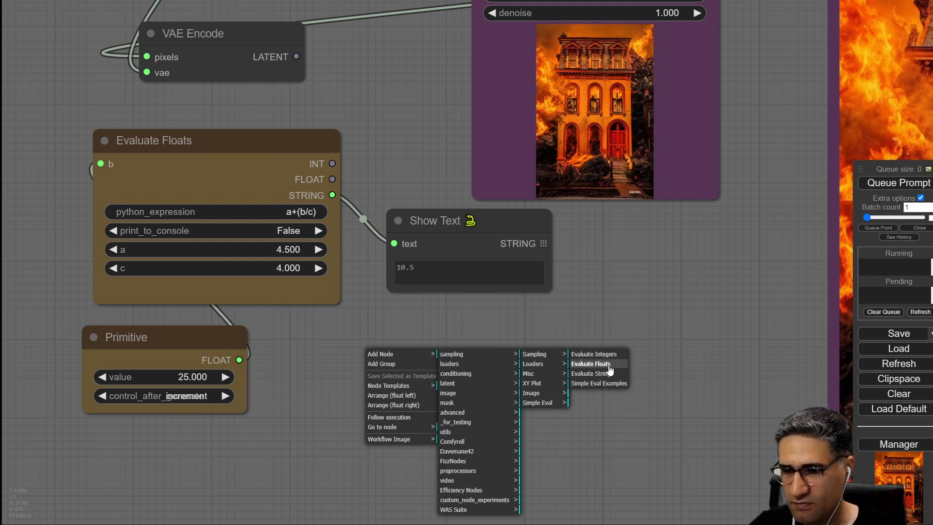
pyautogui.click(615, 367)
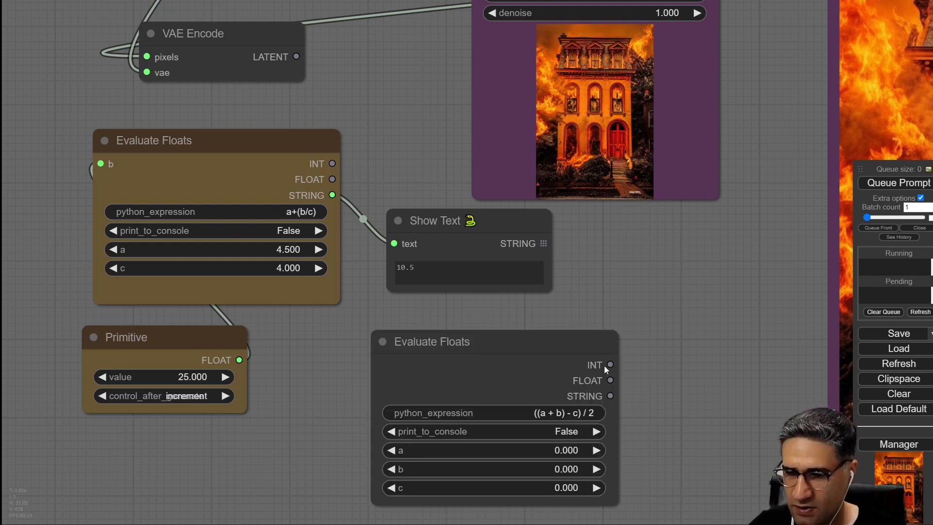
pyautogui.moveTo(534, 337); pyautogui.dragTo(474, 324)
pyautogui.scroll(4, 619, 408)
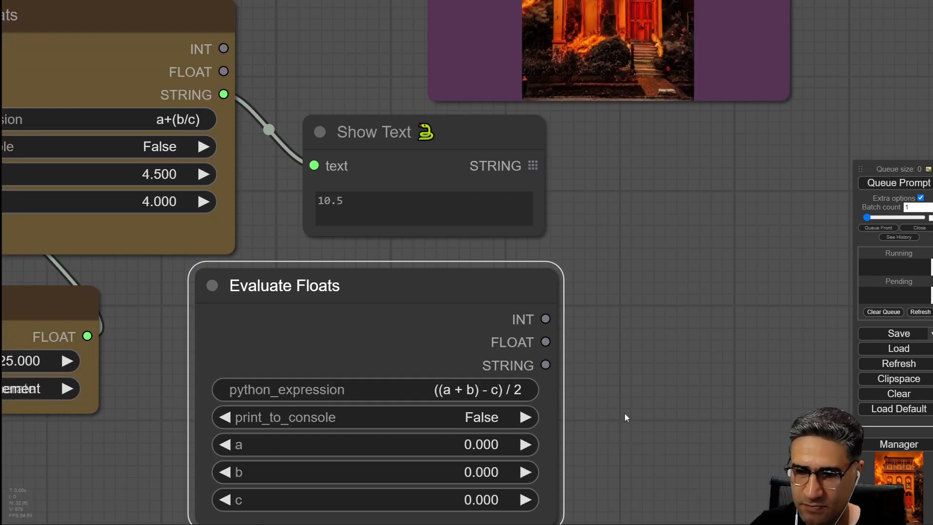
# Add a Simple Eval Examples node from the same Simple Eval category beside the new Evaluate Floats node.
pyautogui.moveTo(625, 413); pyautogui.dragTo(658, 271)
pyautogui.moveTo(143, 280); pyautogui.dragTo(189, 314)
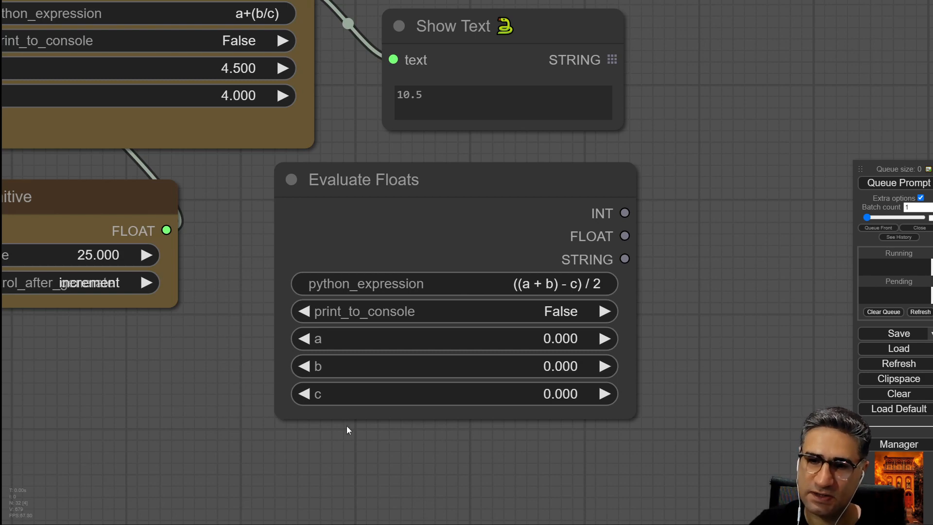
pyautogui.moveTo(495, 475); pyautogui.dragTo(566, 452)
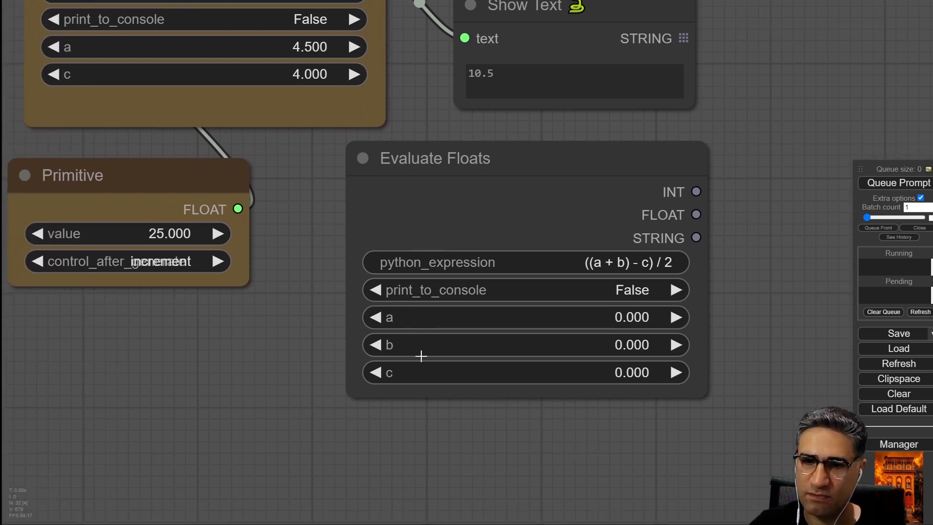
pyautogui.moveTo(411, 422); pyautogui.dragTo(280, 406)
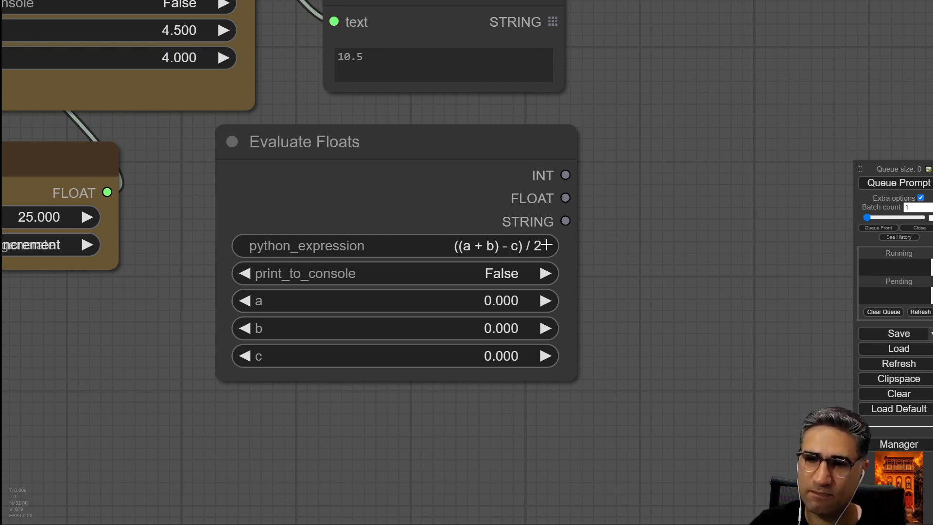
pyautogui.scroll(-4, 527, 341)
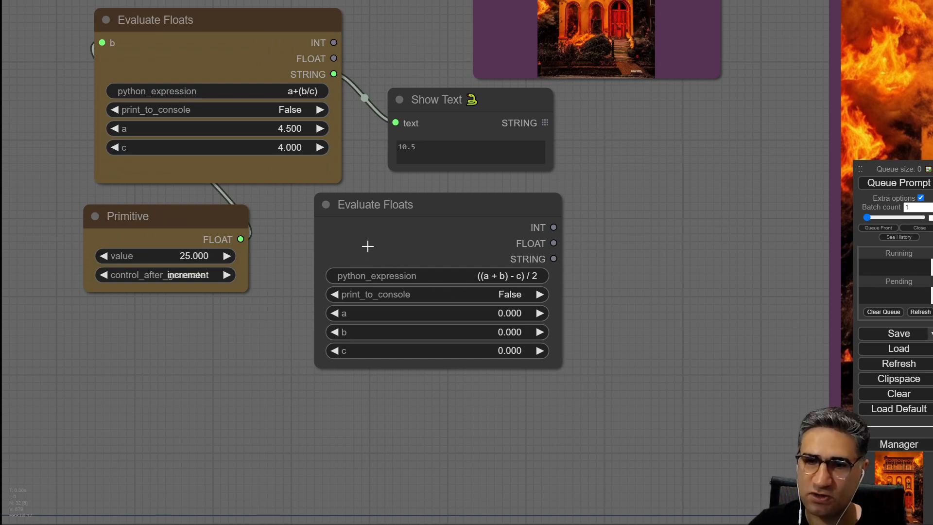
pyautogui.rightClick(583, 196)
pyautogui.click(613, 193)
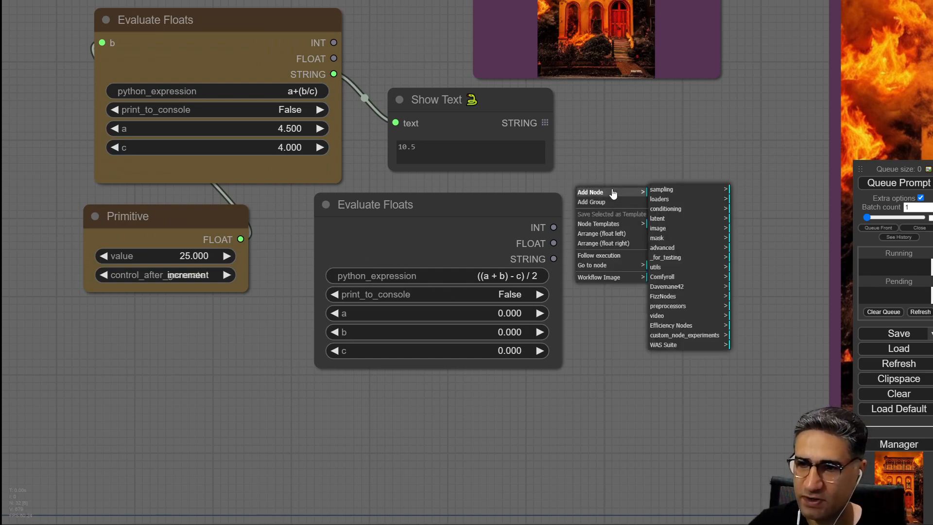
pyautogui.click(666, 327)
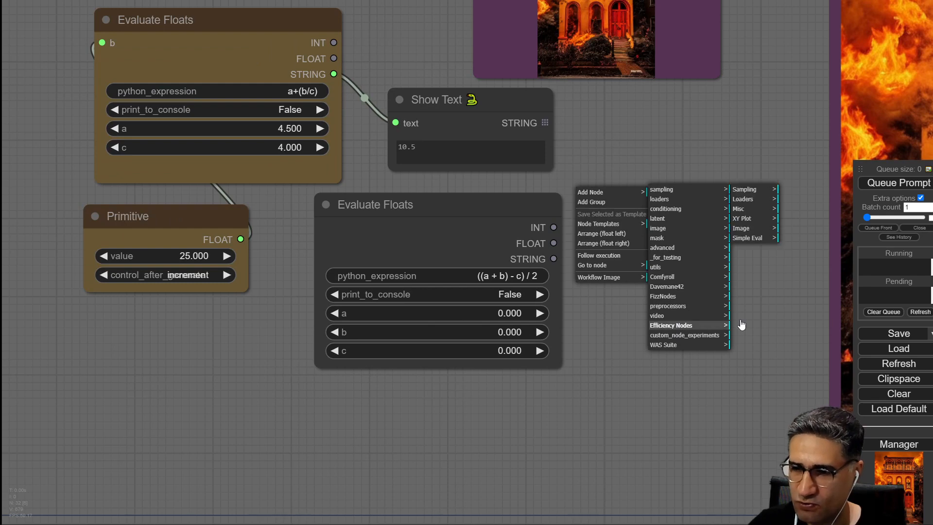
pyautogui.click(747, 237)
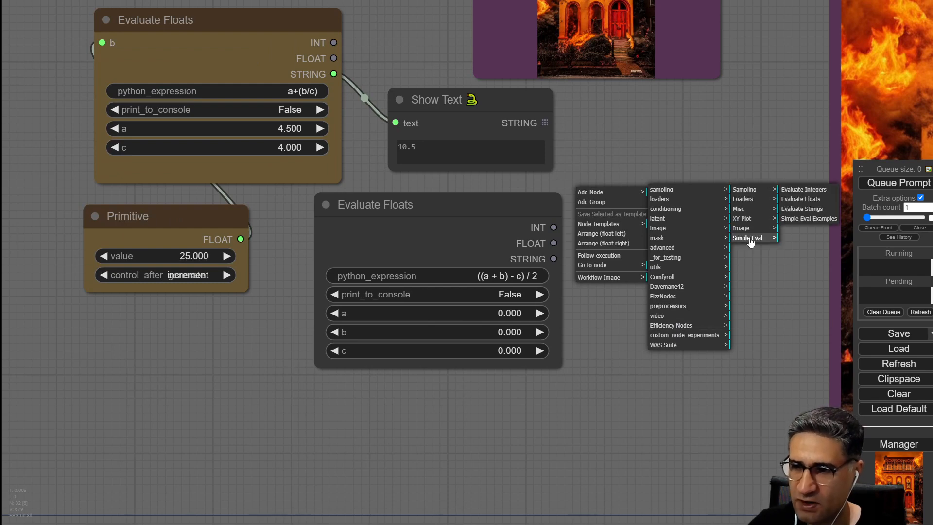
pyautogui.click(807, 220)
pyautogui.moveTo(673, 182); pyautogui.dragTo(577, 209)
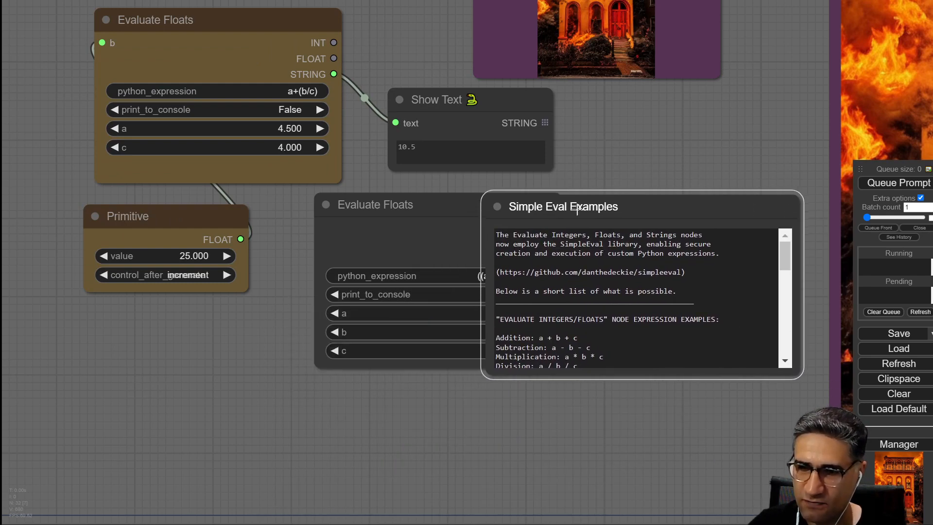
# Read through the integer, float and string expression examples listed in the Simple Eval Examples node.
pyautogui.moveTo(562, 153); pyautogui.dragTo(314, 84)
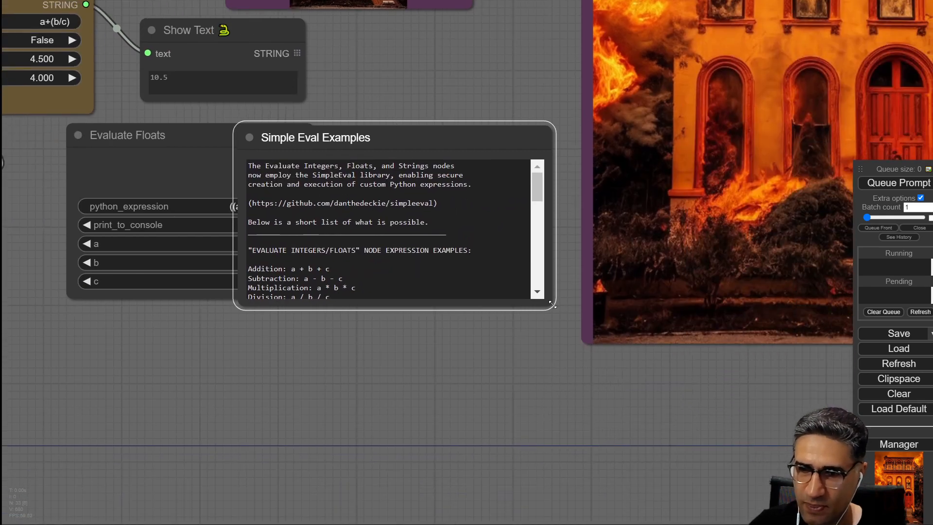
pyautogui.moveTo(553, 304); pyautogui.dragTo(579, 522)
pyautogui.scroll(9, 203, 378)
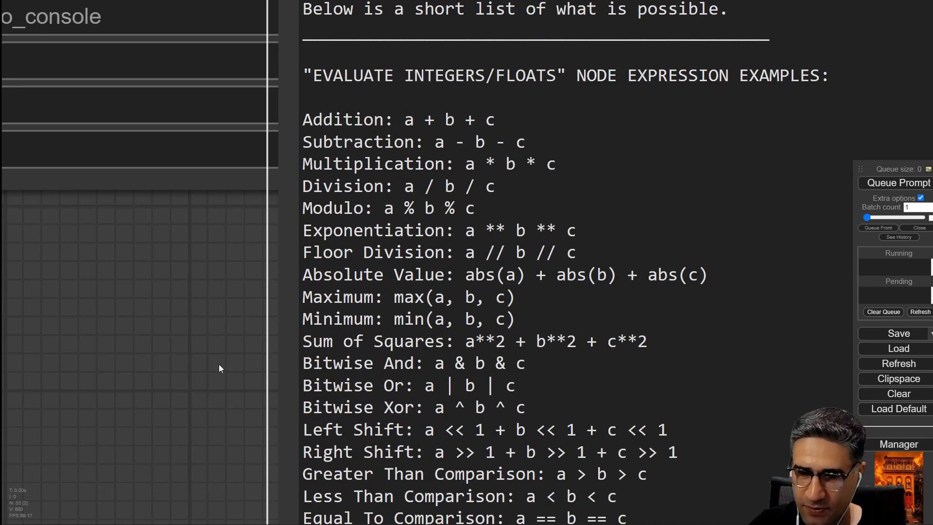
pyautogui.moveTo(219, 368); pyautogui.dragTo(119, 306)
pyautogui.scroll(-10, 316, 253)
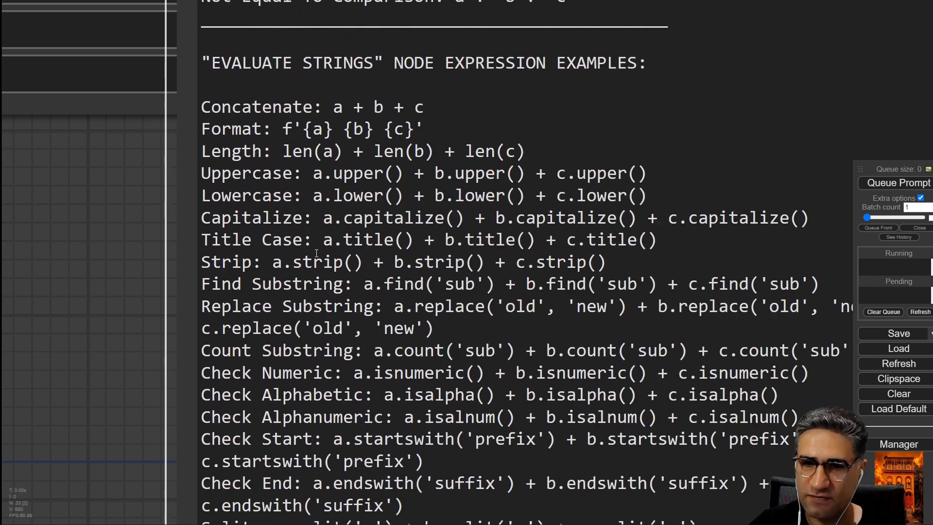
pyautogui.scroll(-8, 80, 280)
pyautogui.moveTo(91, 301); pyautogui.dragTo(157, 372)
pyautogui.scroll(5, 325, 292)
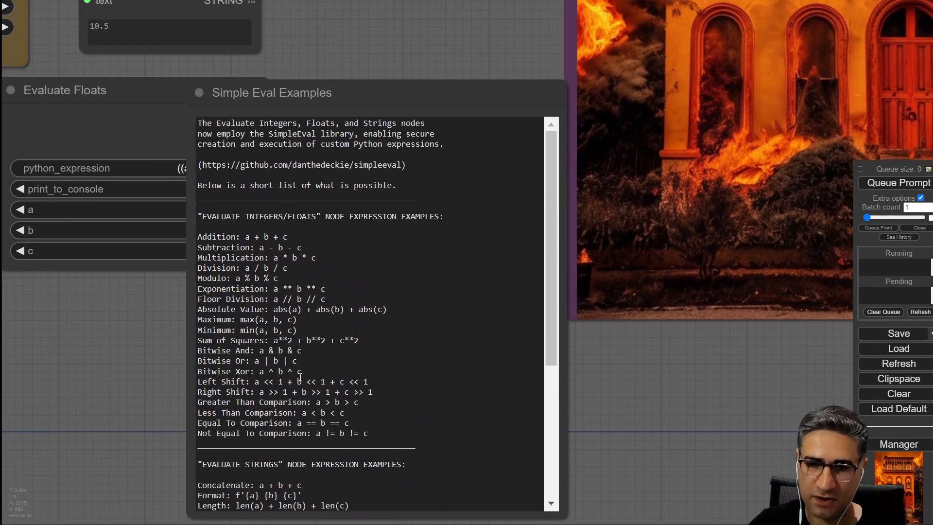
pyautogui.scroll(5, 135, 312)
pyautogui.scroll(-6, 337, 292)
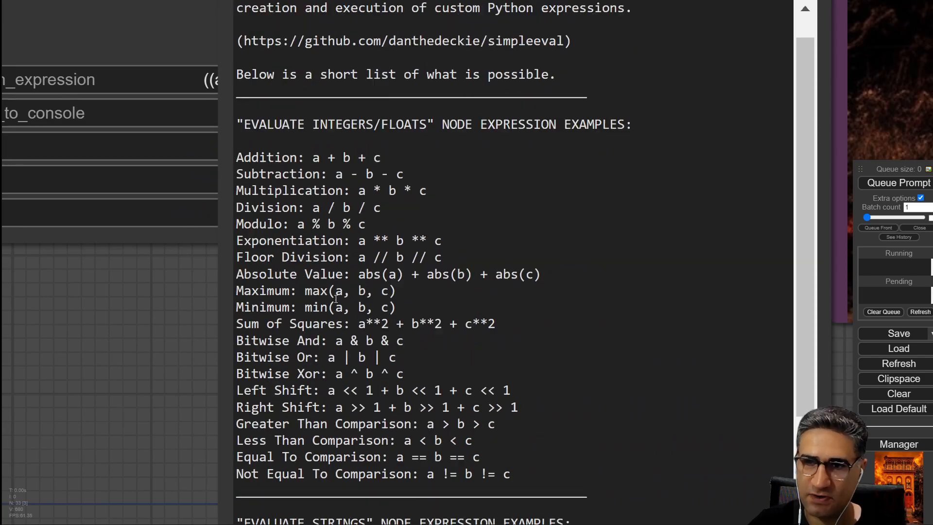
pyautogui.scroll(-6, 134, 316)
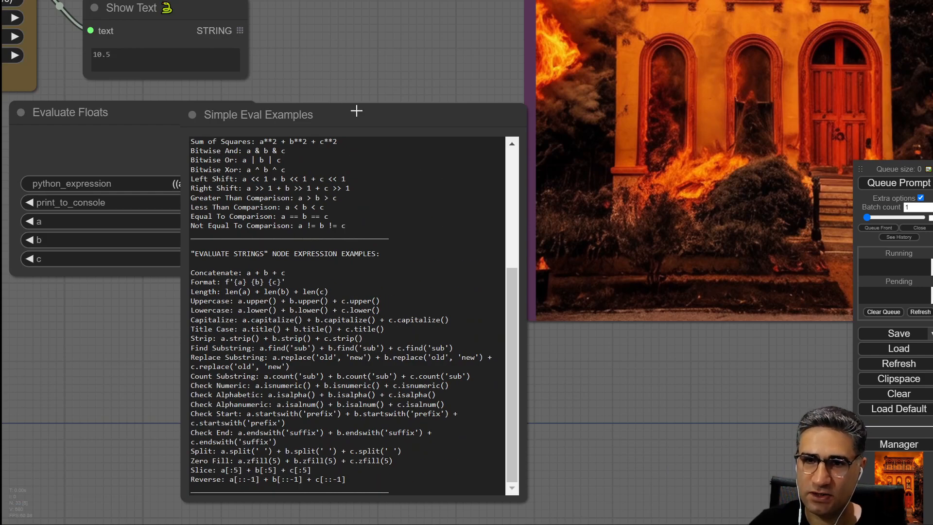
# Delete the Simple Eval Examples node.
pyautogui.moveTo(356, 111); pyautogui.dragTo(371, 121)
pyautogui.press('Delete')
pyautogui.moveTo(310, 377); pyautogui.dragTo(593, 473)
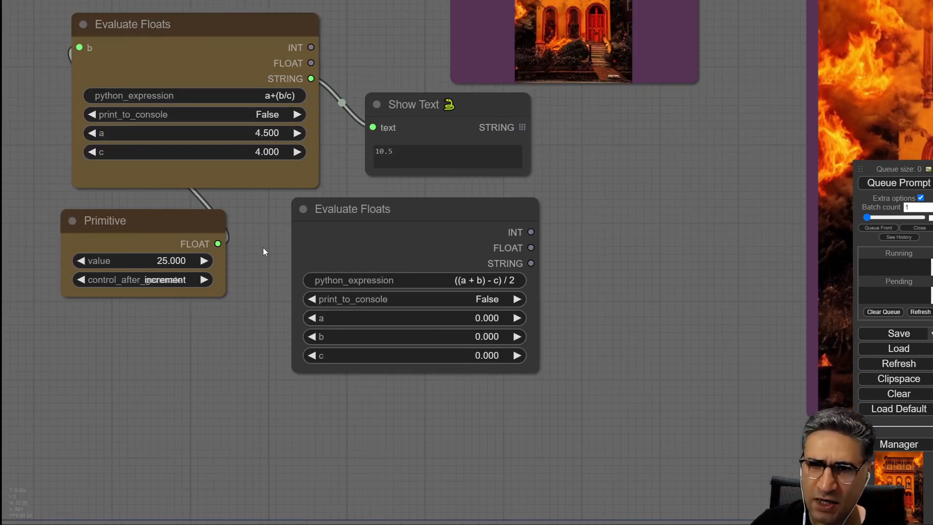
# Convert the new Evaluate Floats node's b widget into an input socket.
pyautogui.moveTo(264, 252); pyautogui.dragTo(351, 379)
pyautogui.moveTo(500, 341); pyautogui.dragTo(537, 354)
pyautogui.moveTo(352, 405); pyautogui.dragTo(249, 242)
pyautogui.click(420, 182)
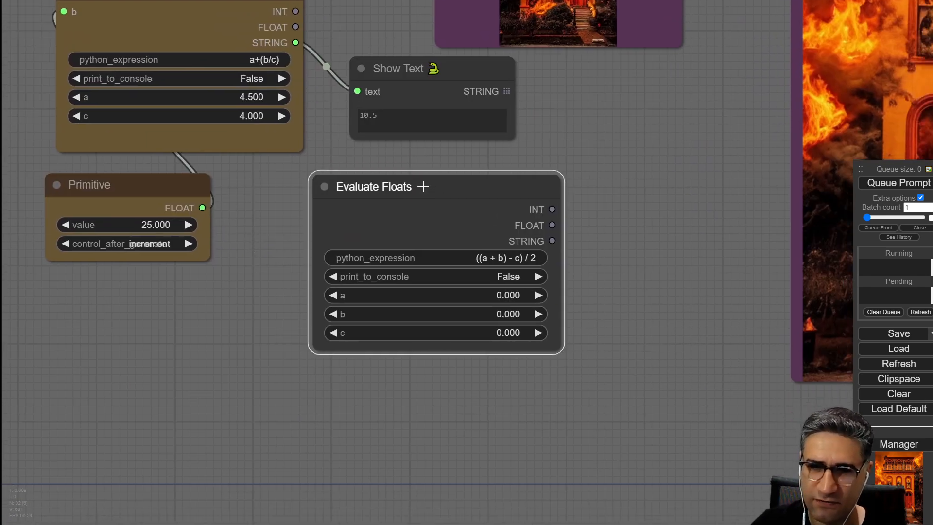
pyautogui.scroll(3, 399, 221)
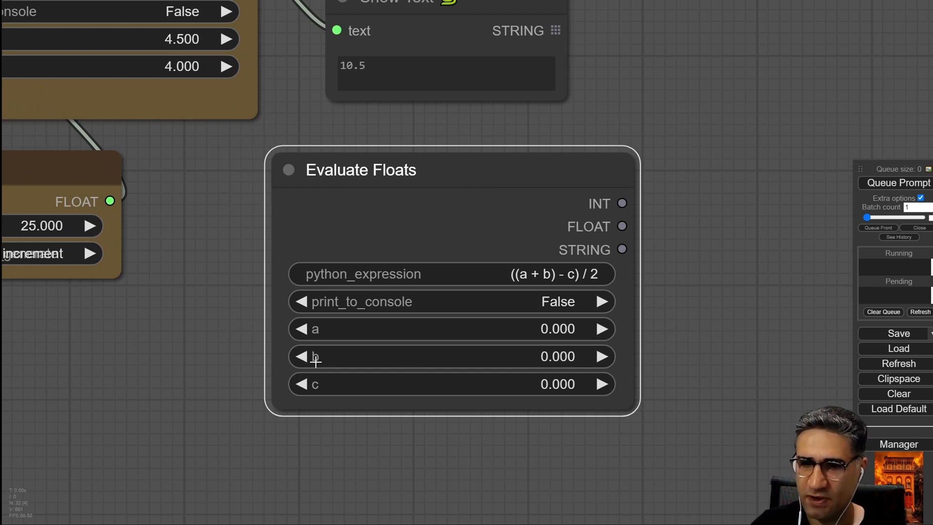
pyautogui.rightClick(419, 162)
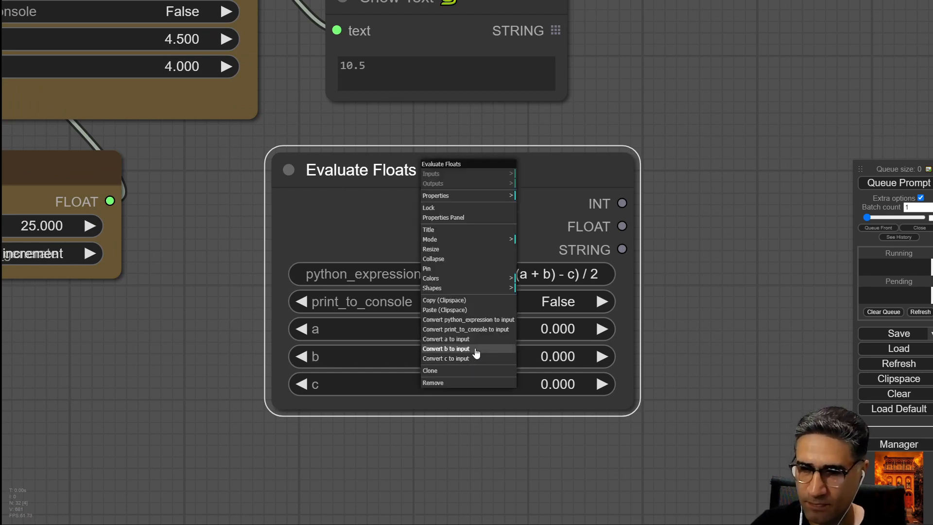
pyautogui.click(450, 349)
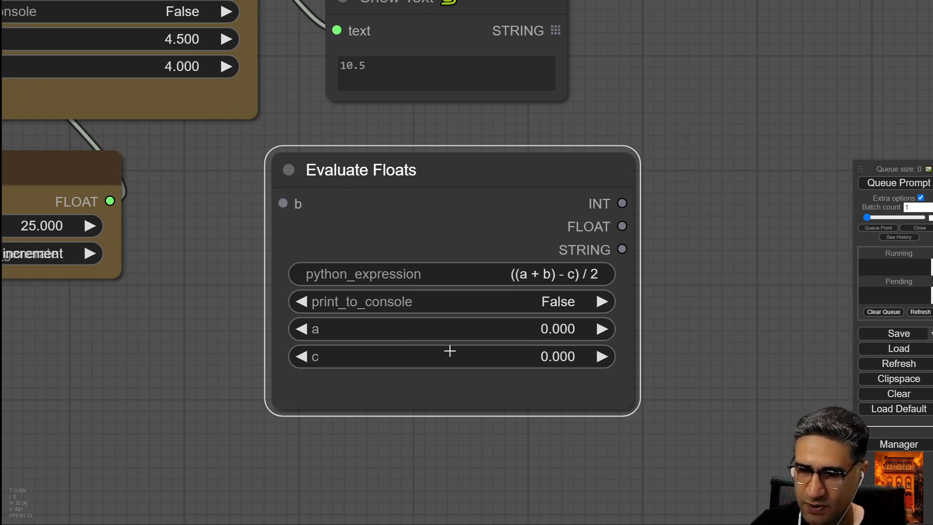
pyautogui.moveTo(426, 182); pyautogui.dragTo(529, 179)
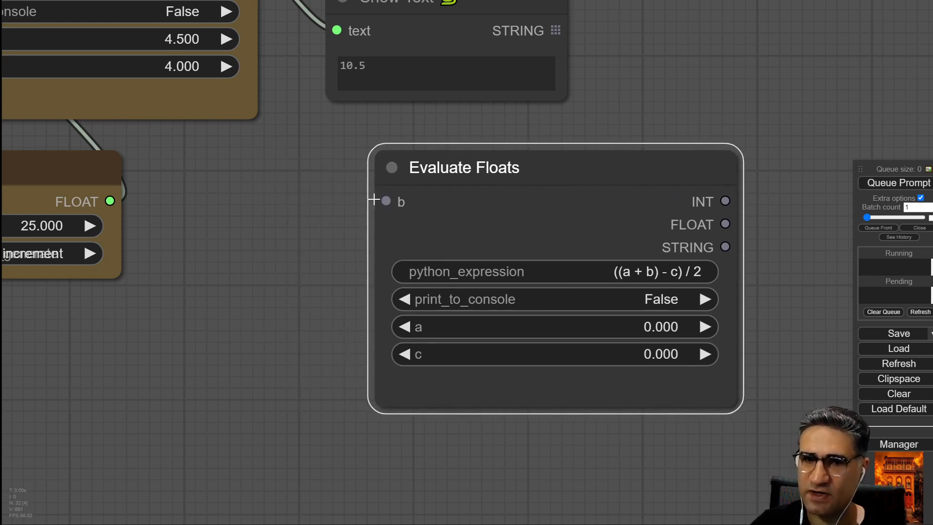
pyautogui.moveTo(279, 214); pyautogui.dragTo(280, 225)
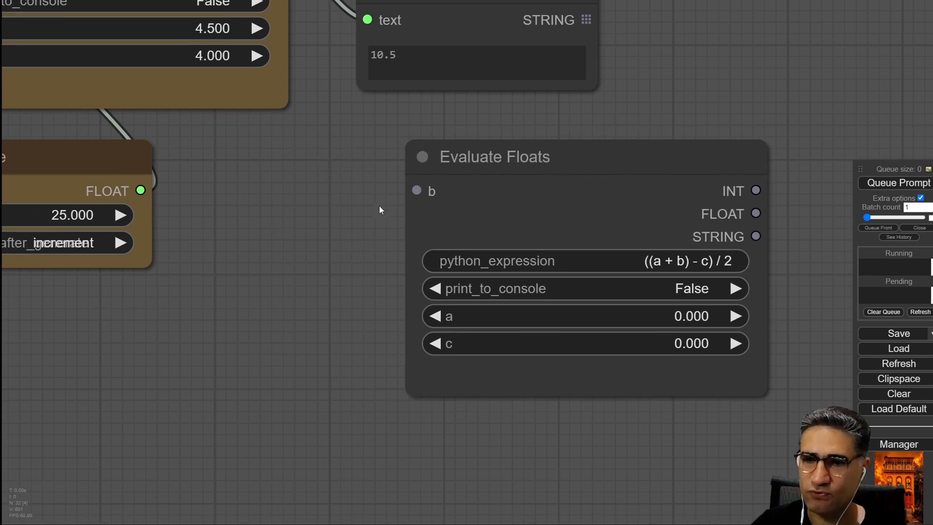
# Add a Primitive node from the utils category and connect its FLOAT output to the new Evaluate Floats node's b input.
pyautogui.moveTo(350, 245); pyautogui.dragTo(326, 222)
pyautogui.rightClick(288, 221)
pyautogui.click(309, 226)
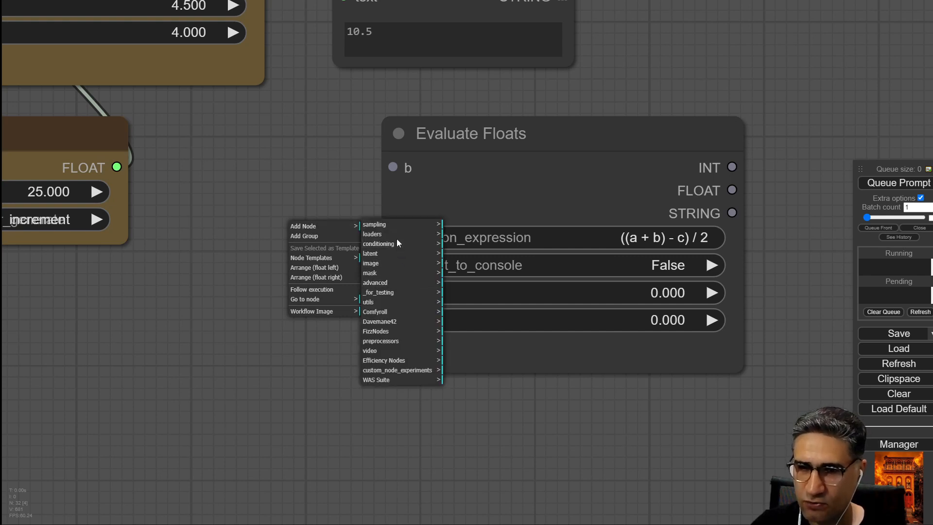
pyautogui.click(399, 302)
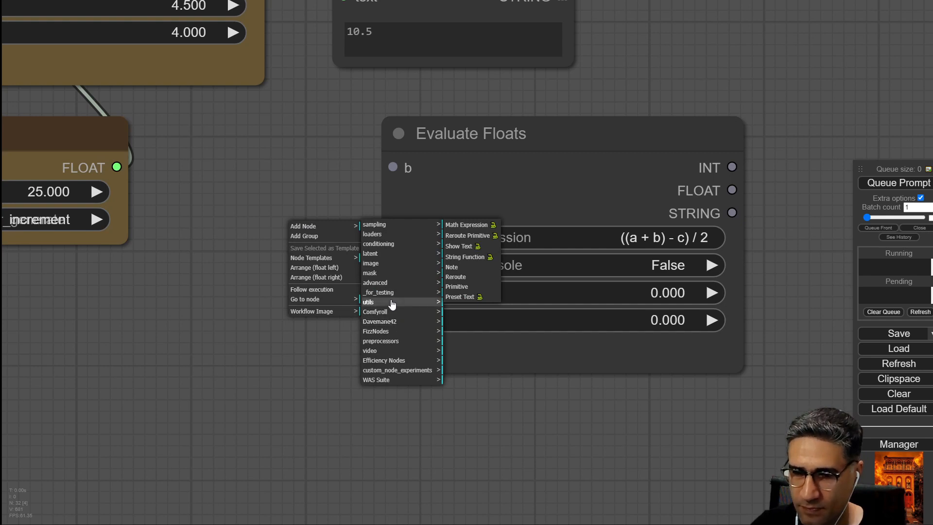
pyautogui.click(471, 290)
pyautogui.moveTo(452, 202); pyautogui.dragTo(258, 292)
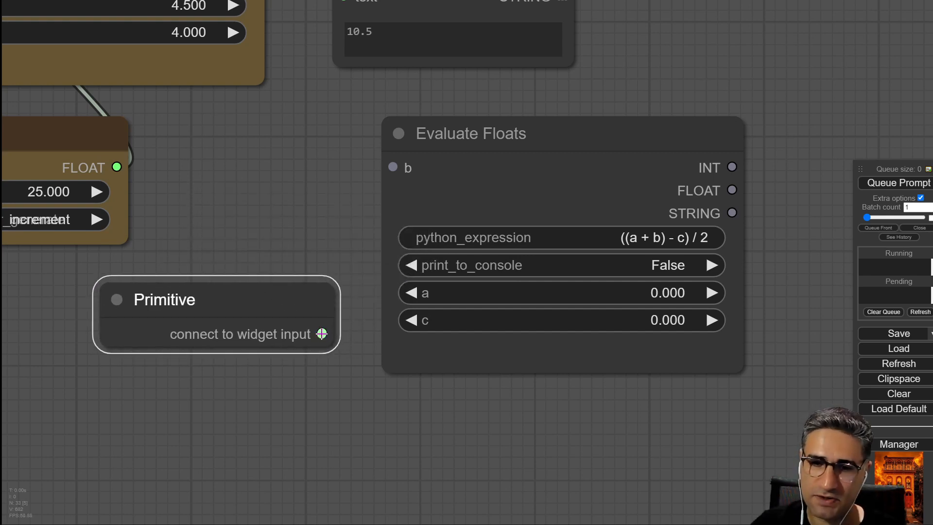
pyautogui.moveTo(322, 334); pyautogui.dragTo(385, 167)
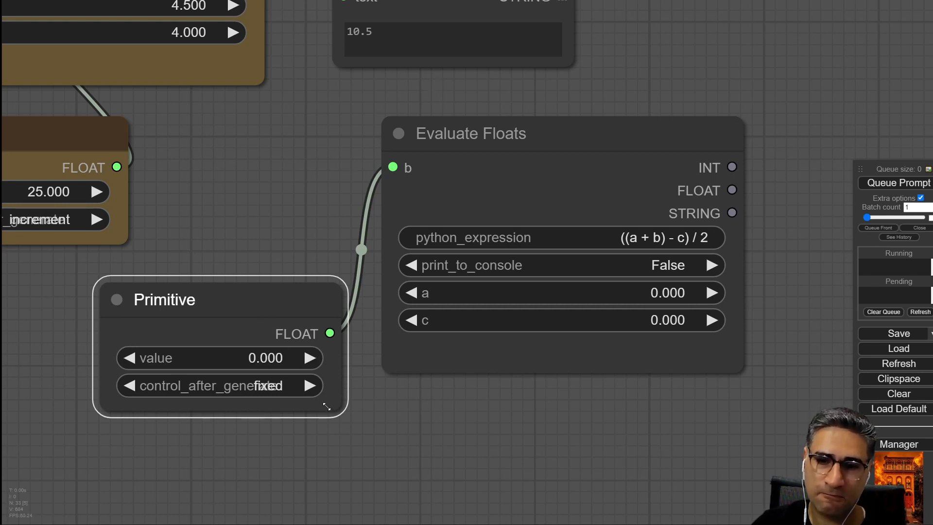
# Resize the Primitive node and set its control_after_generate option to increment.
pyautogui.moveTo(346, 411); pyautogui.dragTo(393, 411)
pyautogui.moveTo(306, 297); pyautogui.dragTo(226, 285)
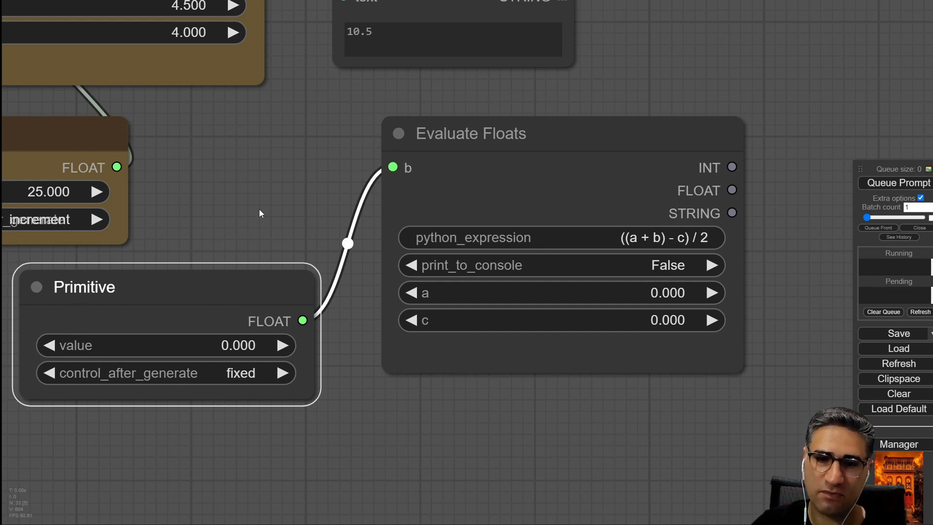
pyautogui.scroll(5, 261, 211)
pyautogui.click(380, 294)
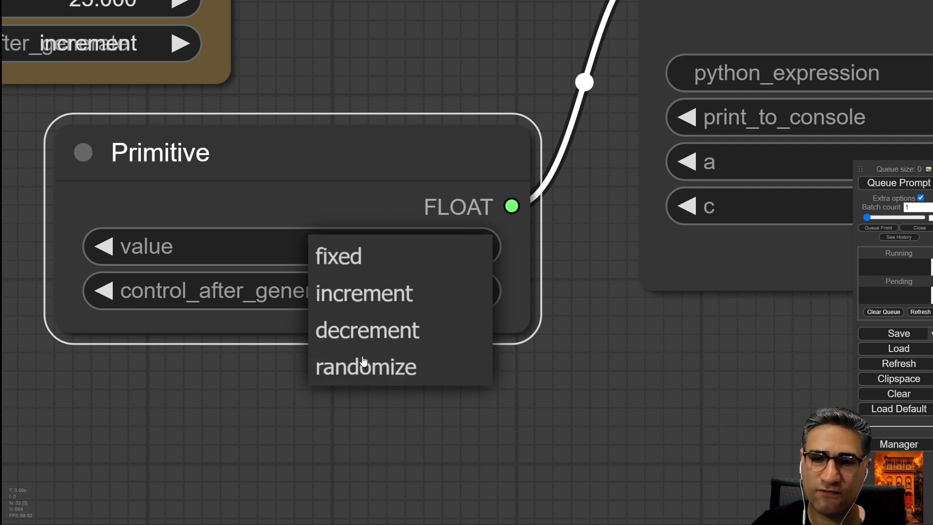
pyautogui.click(372, 265)
pyautogui.click(396, 246)
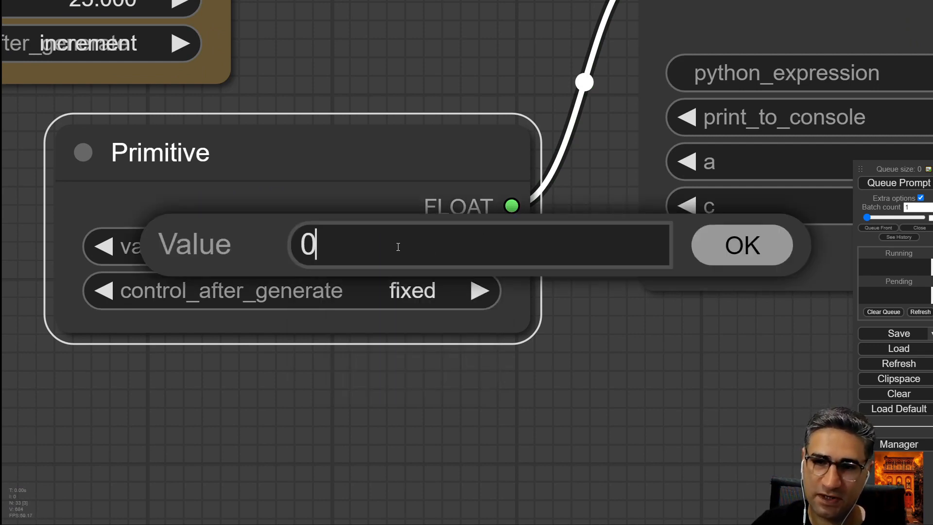
pyautogui.click(752, 250)
pyautogui.click(372, 303)
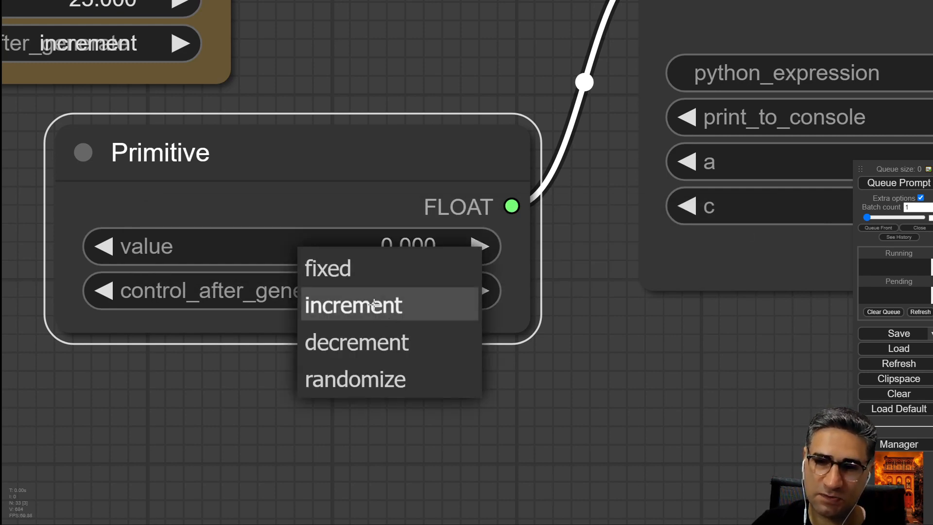
pyautogui.click(372, 305)
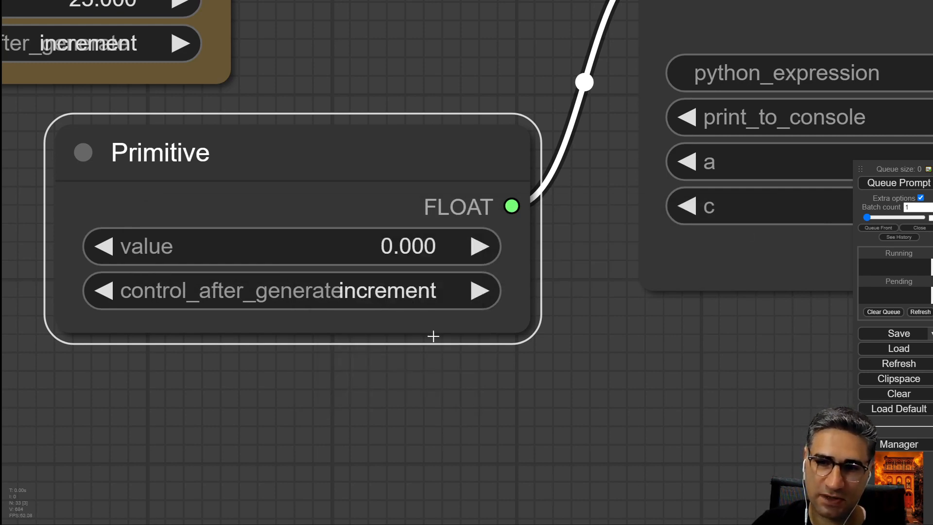
pyautogui.click(435, 381)
# Queue the prompt several times to watch the Primitive's value increment with each run.
pyautogui.scroll(-5, 437, 384)
pyautogui.moveTo(547, 395); pyautogui.dragTo(448, 373)
pyautogui.click(895, 189)
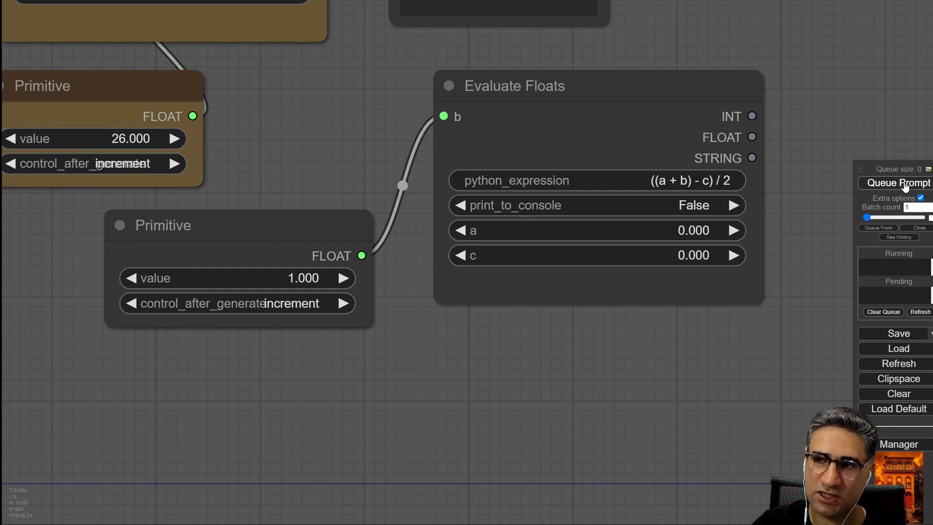
pyautogui.click(905, 187)
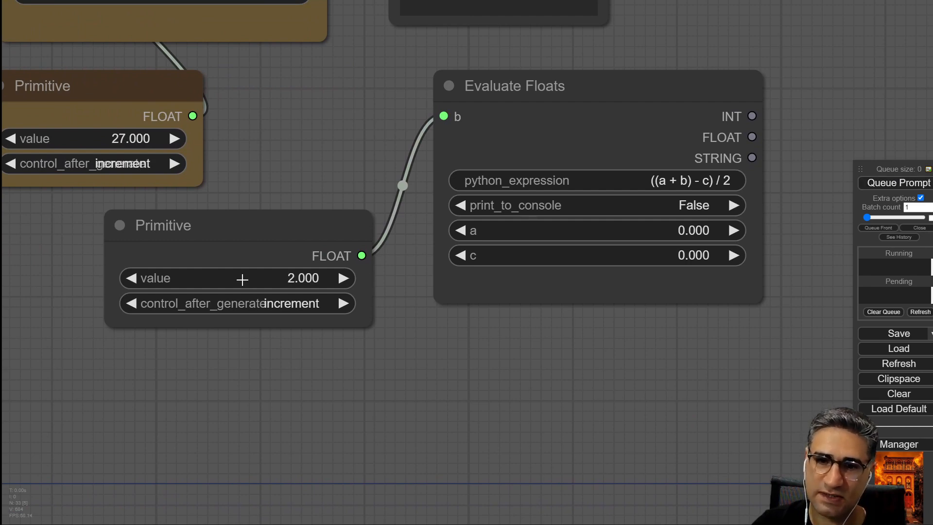
pyautogui.scroll(6, 243, 286)
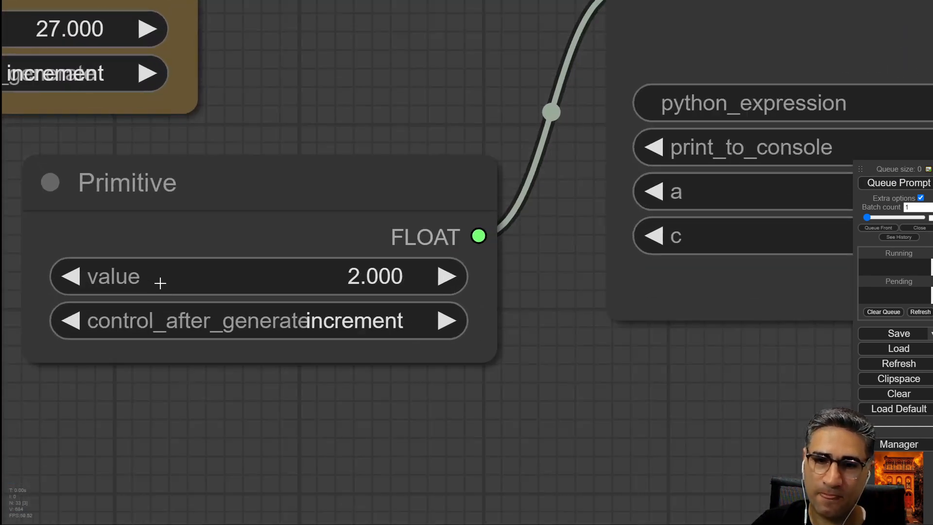
pyautogui.click(888, 185)
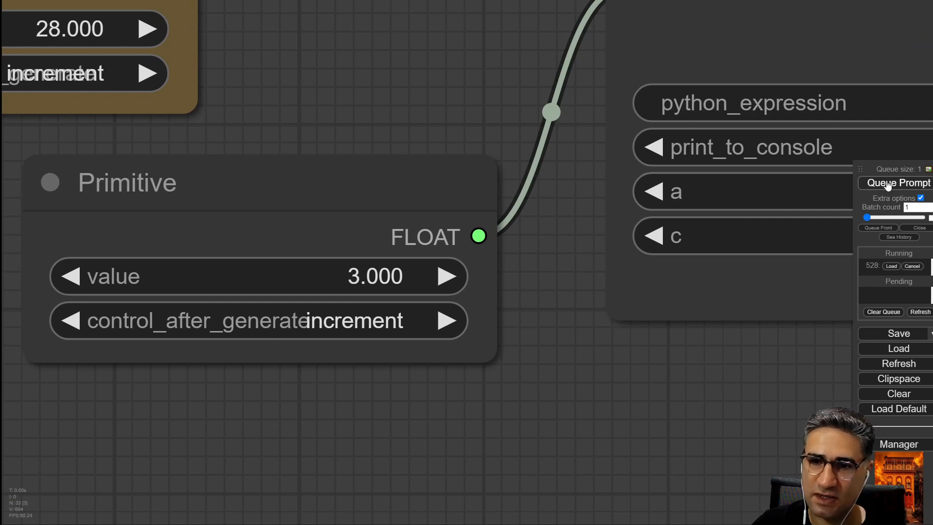
pyautogui.click(887, 184)
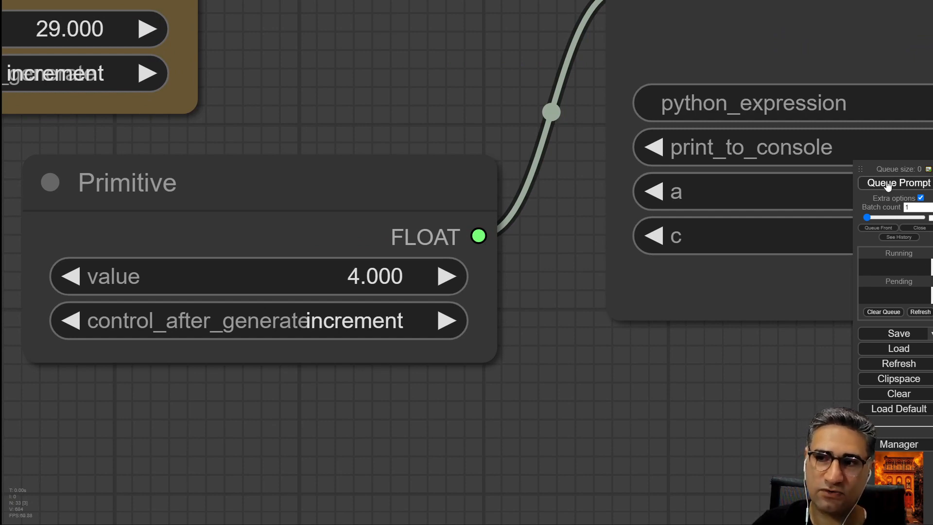
pyautogui.click(888, 185)
pyautogui.scroll(-4, 505, 375)
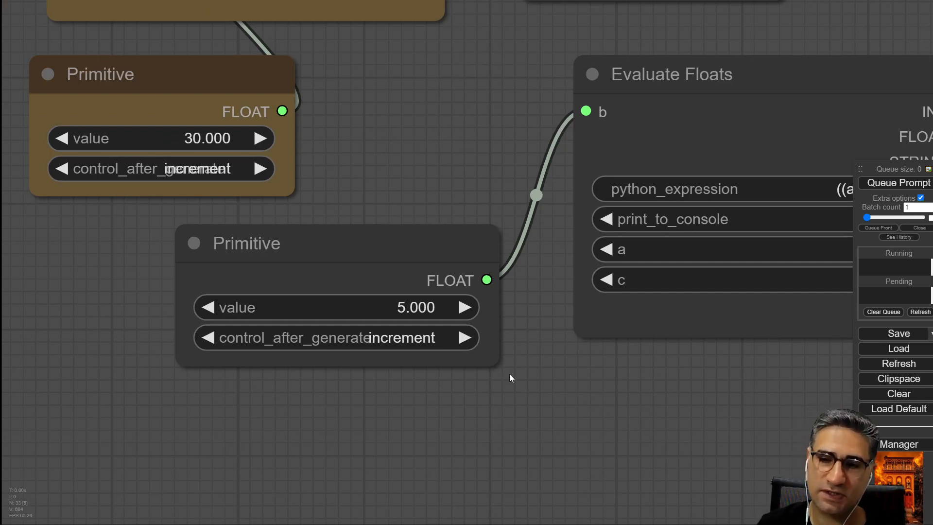
pyautogui.moveTo(497, 363); pyautogui.dragTo(520, 358)
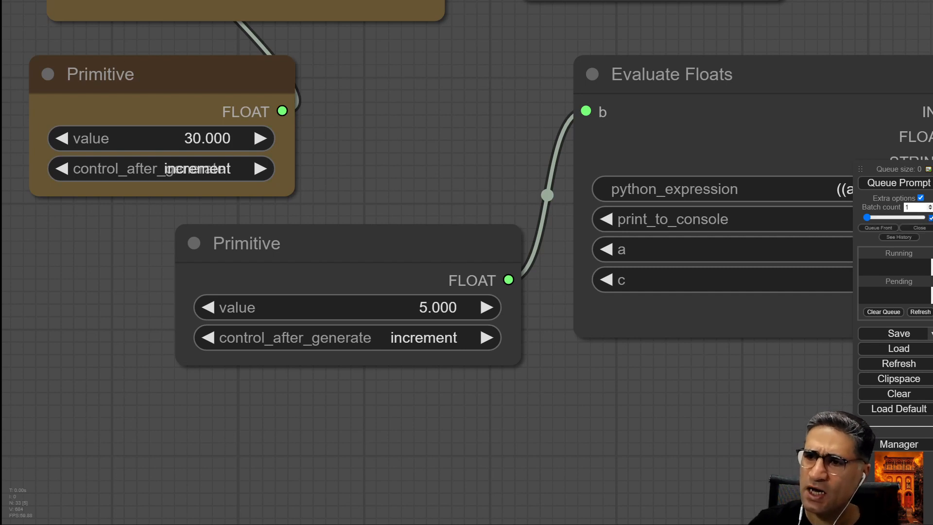
pyautogui.click(898, 183)
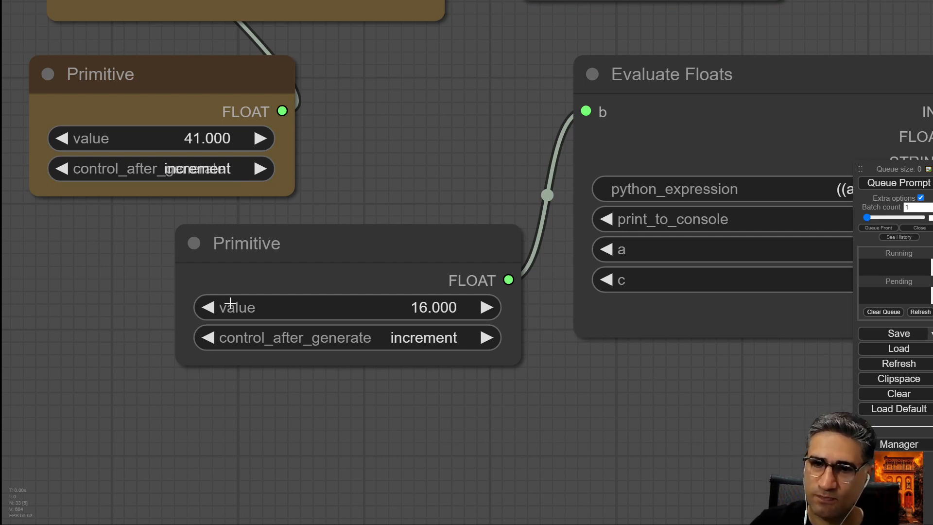
# Reset the Primitive node's value to 1.
pyautogui.moveTo(343, 301); pyautogui.dragTo(424, 304)
pyautogui.click(424, 305)
pyautogui.hotkey('ctrl', 'a')
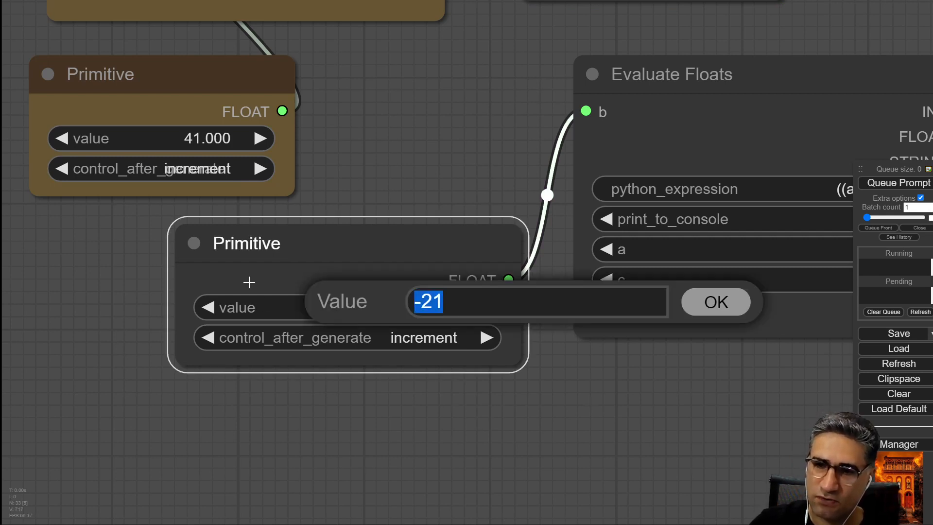
pyautogui.write('1')
pyautogui.press('Return')
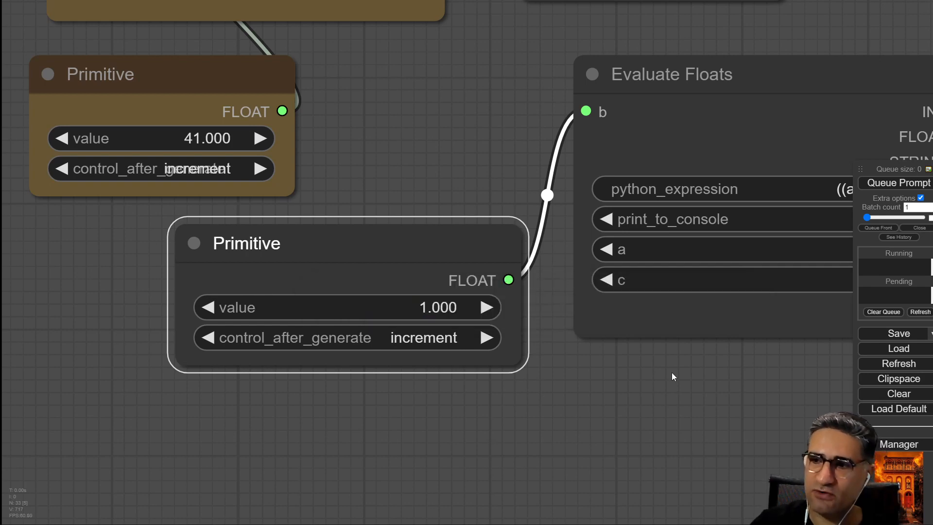
# Set the new Evaluate Floats node's a value to 2.5.
pyautogui.scroll(-4, 529, 374)
pyautogui.moveTo(532, 387); pyautogui.dragTo(428, 420)
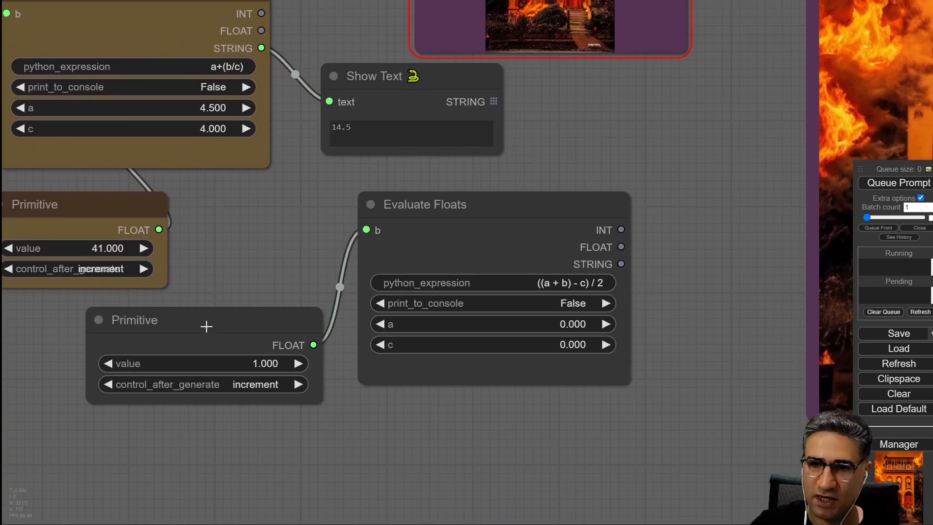
pyautogui.moveTo(206, 325); pyautogui.dragTo(226, 346)
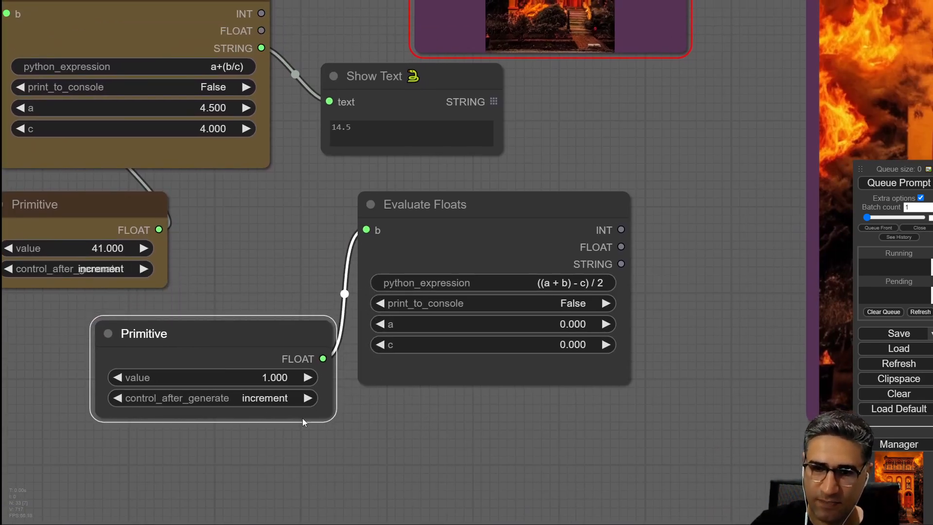
pyautogui.scroll(4, 263, 398)
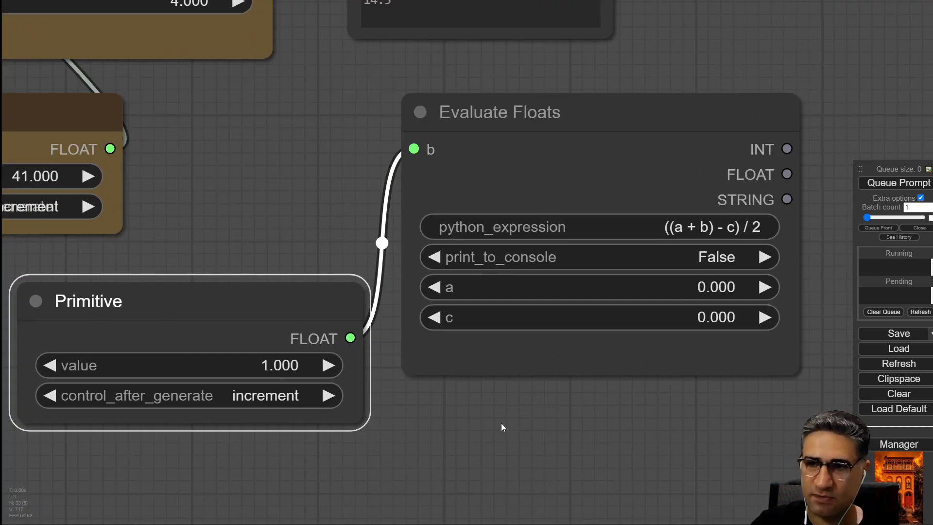
pyautogui.moveTo(502, 426); pyautogui.dragTo(396, 427)
pyautogui.scroll(-1, 497, 399)
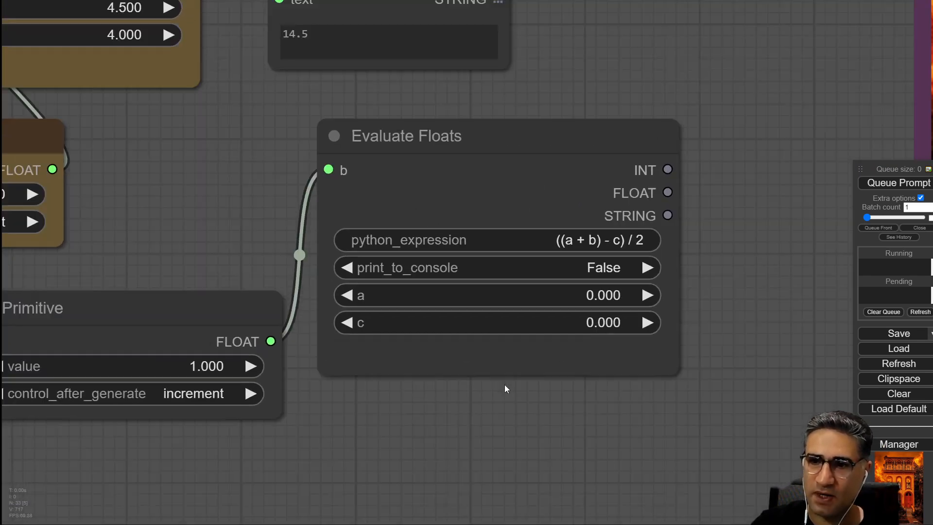
pyautogui.scroll(-4, 505, 384)
pyautogui.scroll(1, 649, 305)
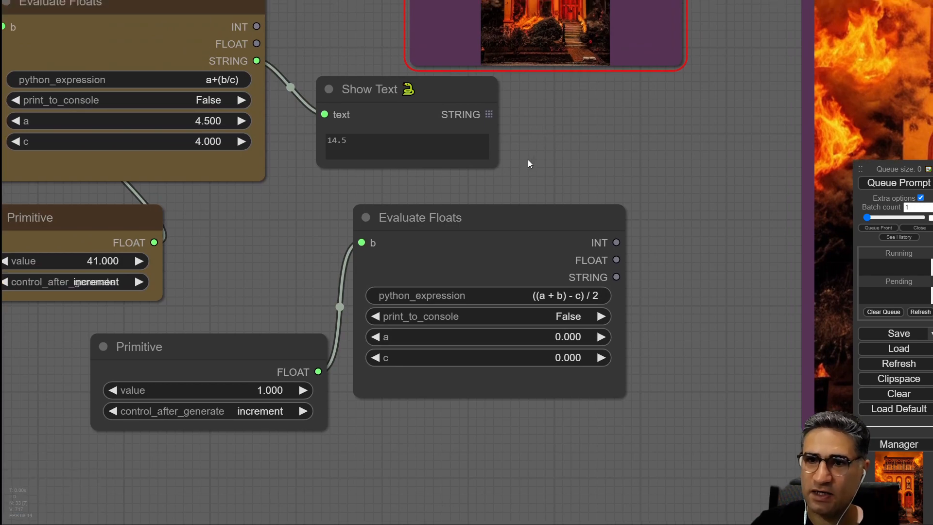
pyautogui.moveTo(530, 163); pyautogui.dragTo(421, 142)
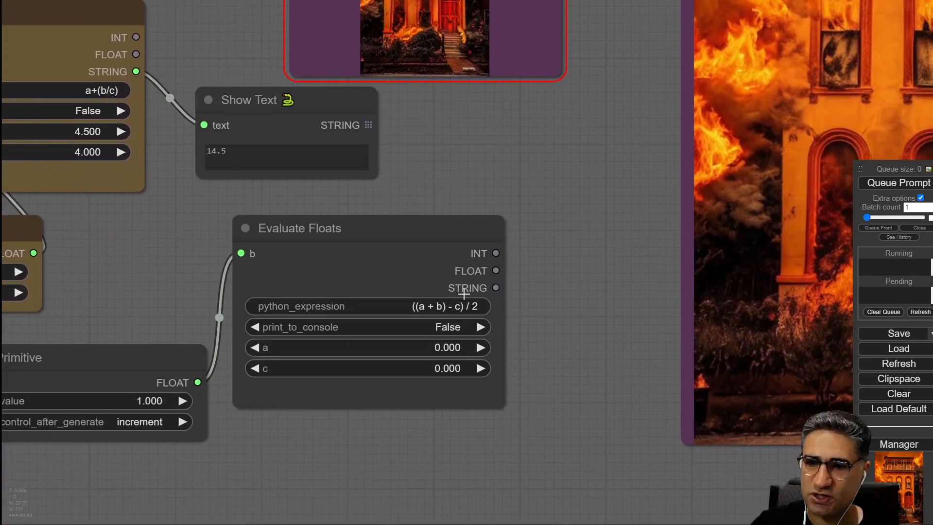
pyautogui.click(430, 351)
pyautogui.moveTo(477, 346); pyautogui.dragTo(368, 348)
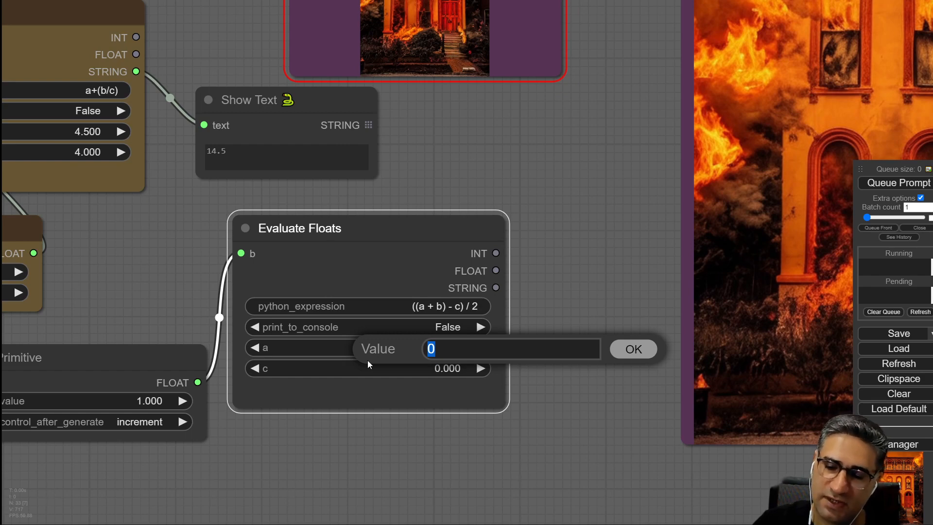
pyautogui.write('2.5')
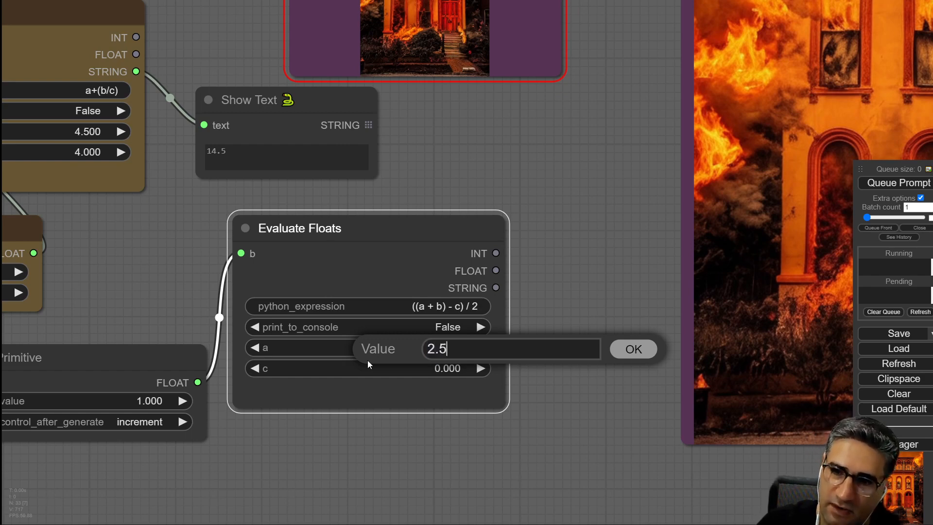
pyautogui.press('Return')
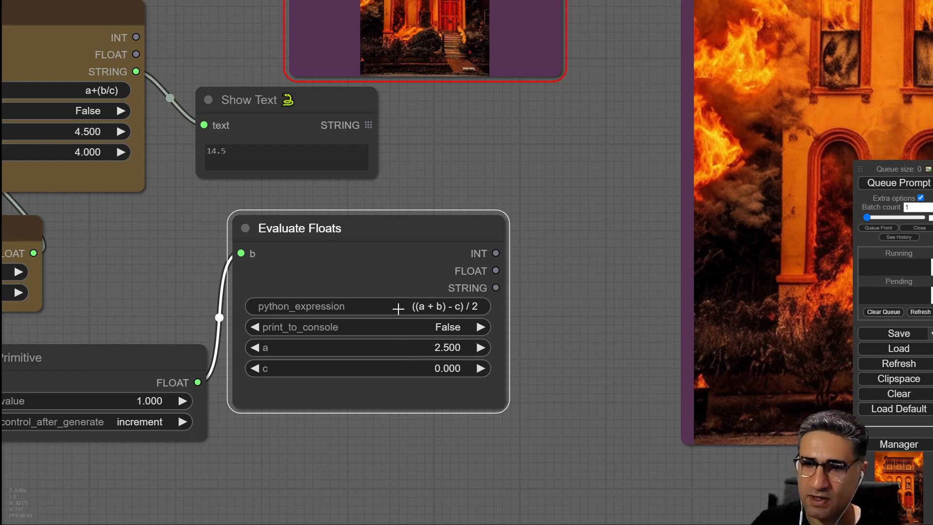
# Change the new Evaluate Floats node's python_expression to a+(b/c).
pyautogui.moveTo(149, 230); pyautogui.dragTo(274, 288)
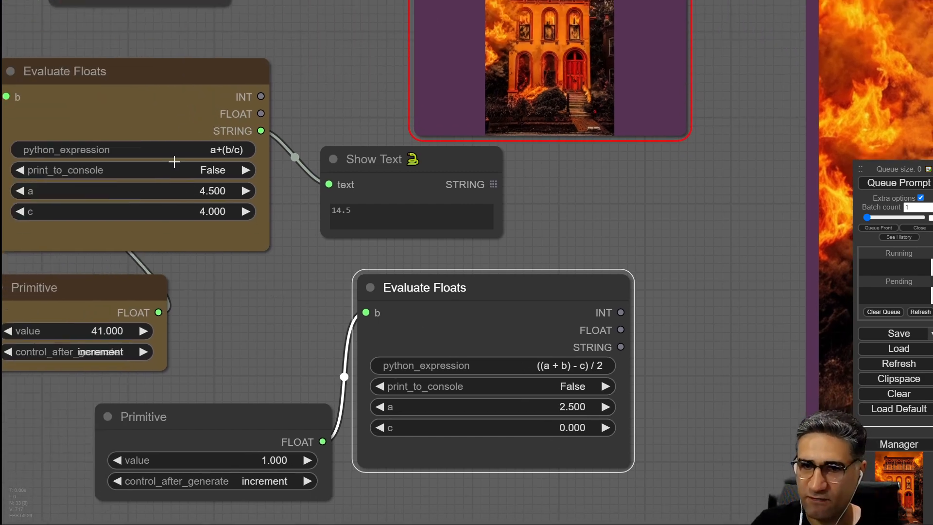
pyautogui.click(526, 365)
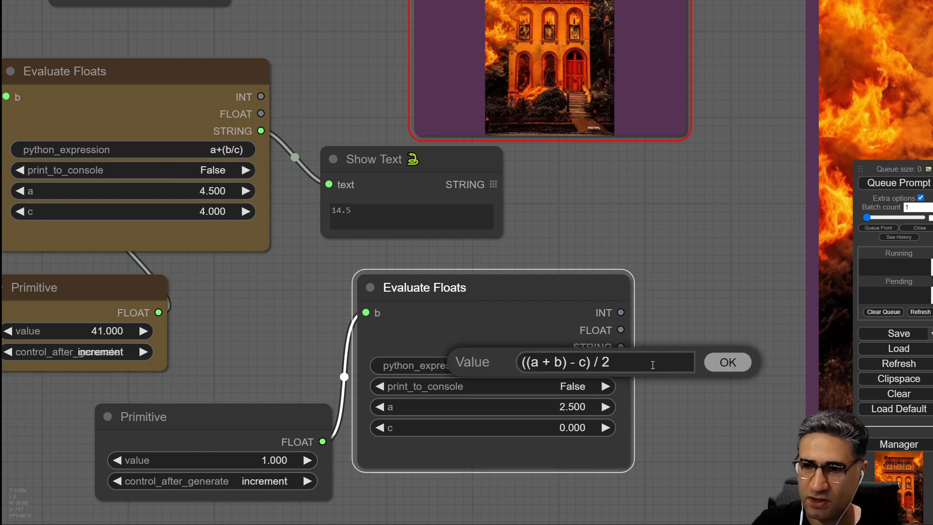
pyautogui.moveTo(652, 364); pyautogui.dragTo(449, 363)
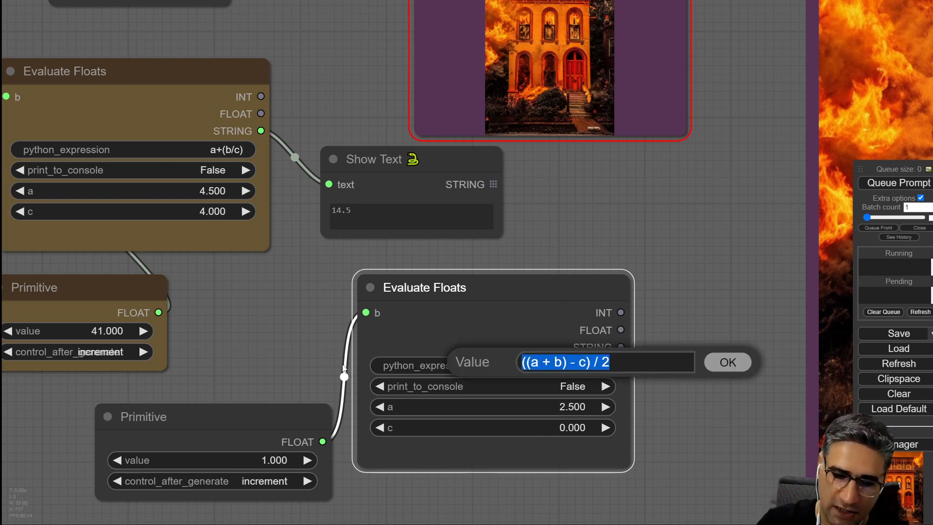
pyautogui.write('a+(')
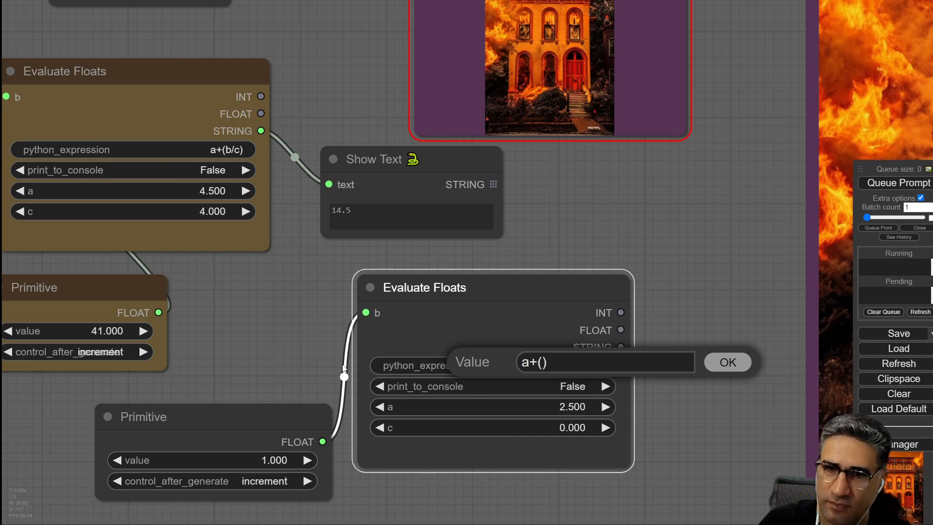
pyautogui.write(')b/')
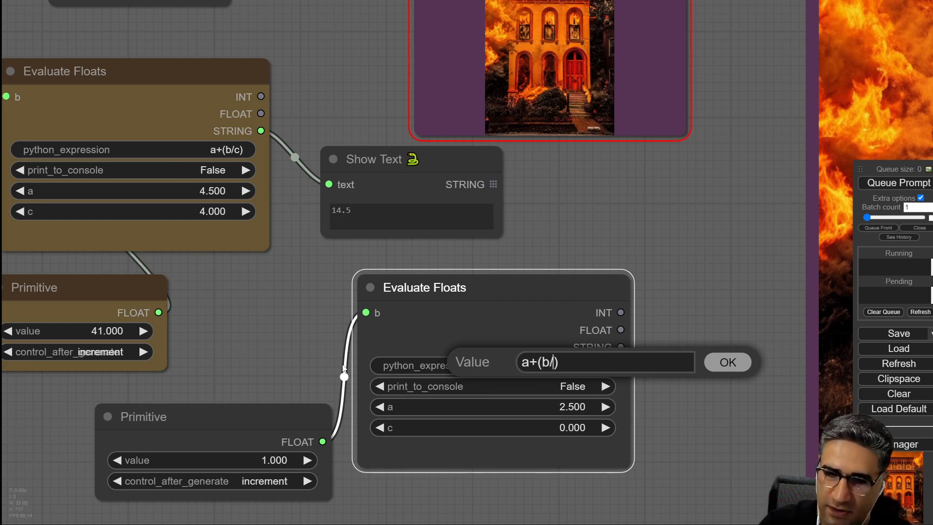
pyautogui.write('c')
pyautogui.press('Return')
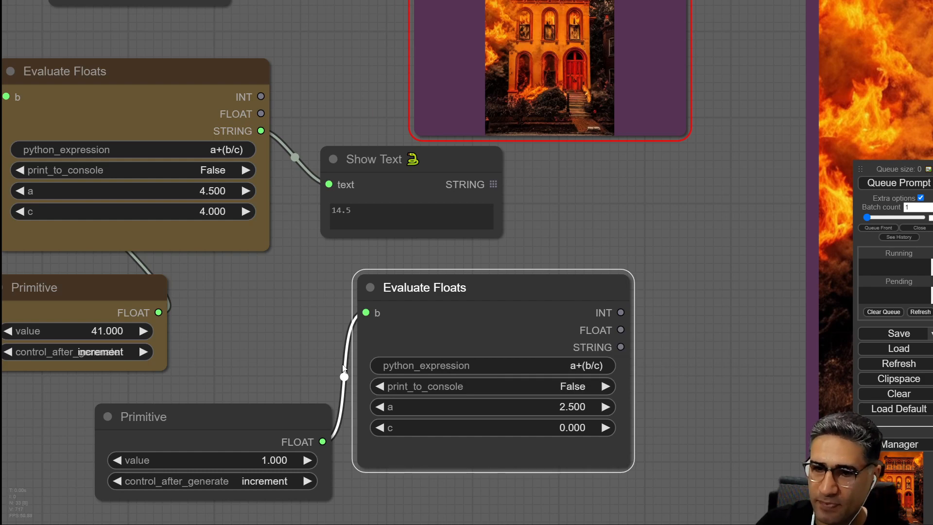
pyautogui.moveTo(243, 428); pyautogui.dragTo(244, 396)
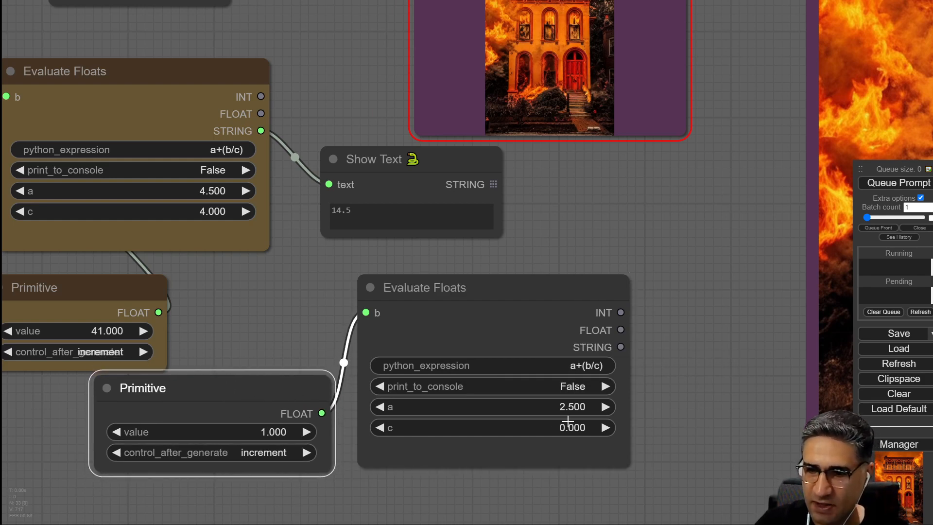
# Set the new Evaluate Floats node's c value to 4.
pyautogui.click(545, 427)
pyautogui.moveTo(598, 430); pyautogui.dragTo(450, 425)
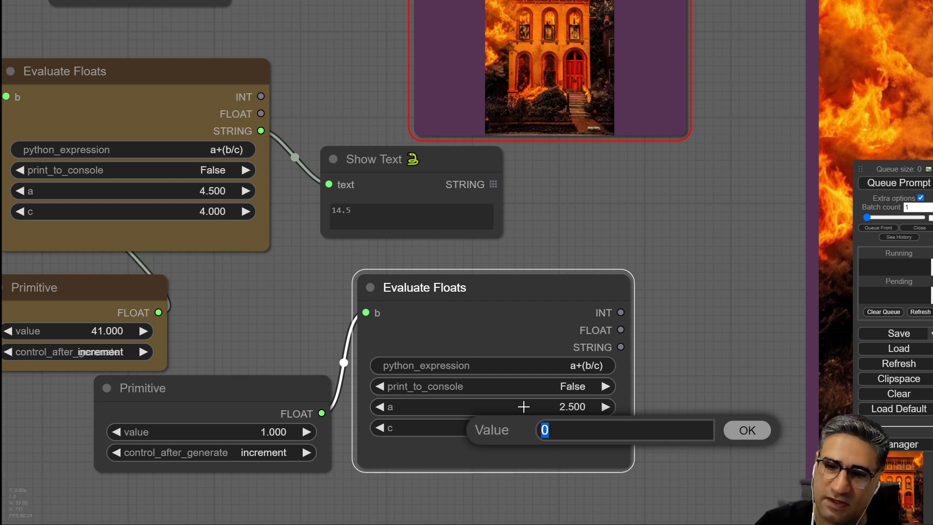
pyautogui.write('4')
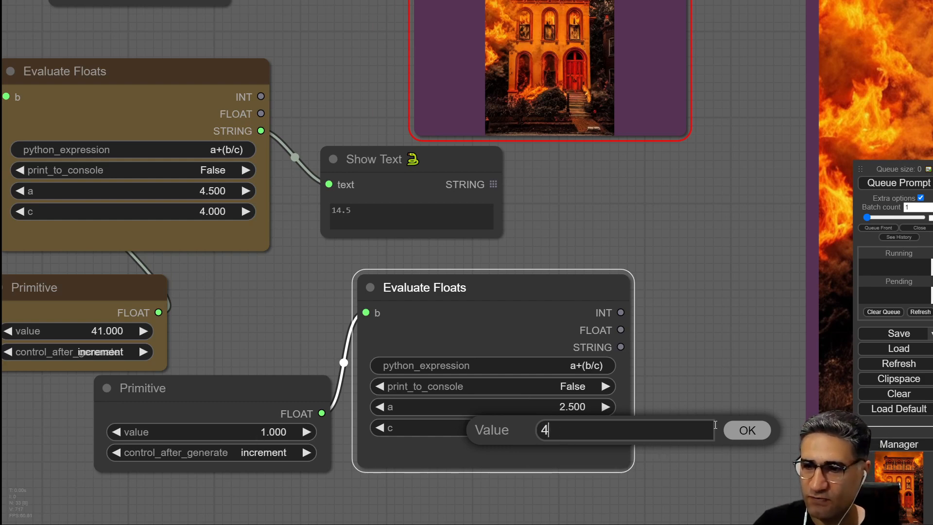
pyautogui.click(746, 427)
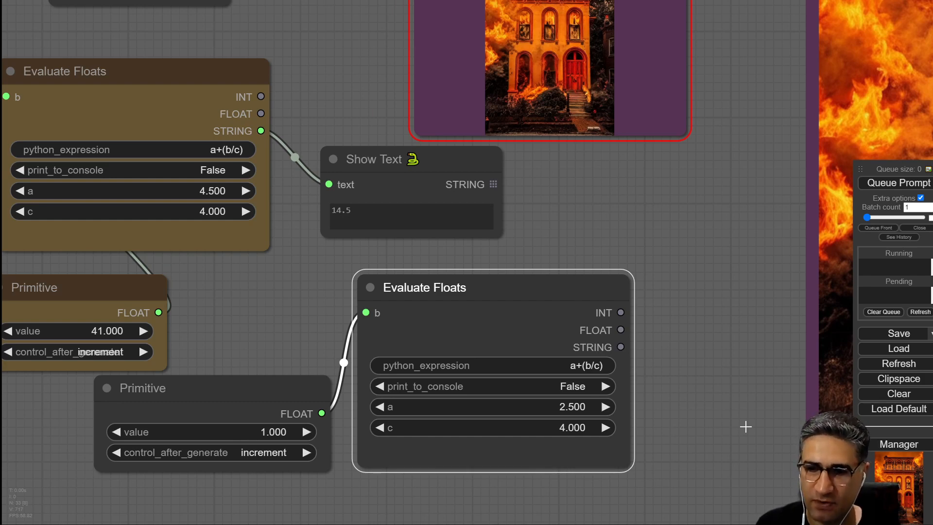
# Change the new Evaluate Floats node's c value to 2.
pyautogui.click(548, 431)
pyautogui.write('2')
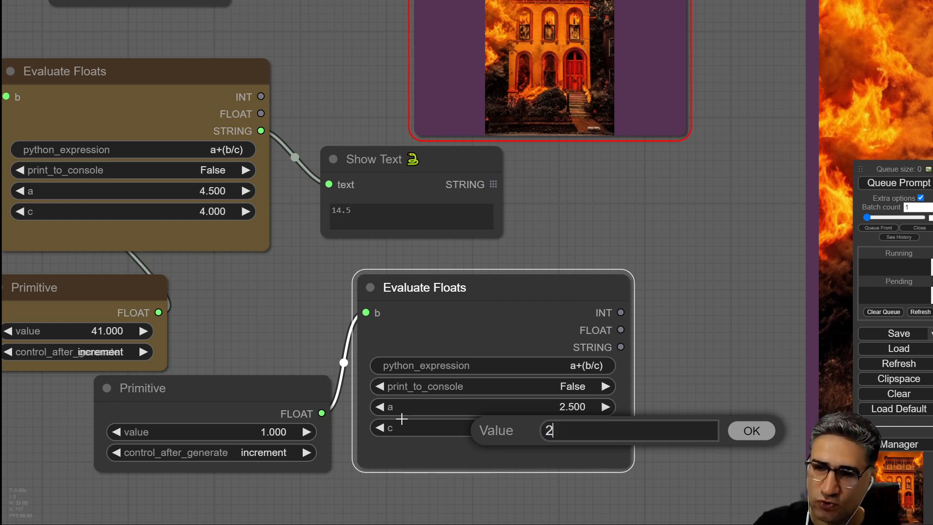
pyautogui.press('Return')
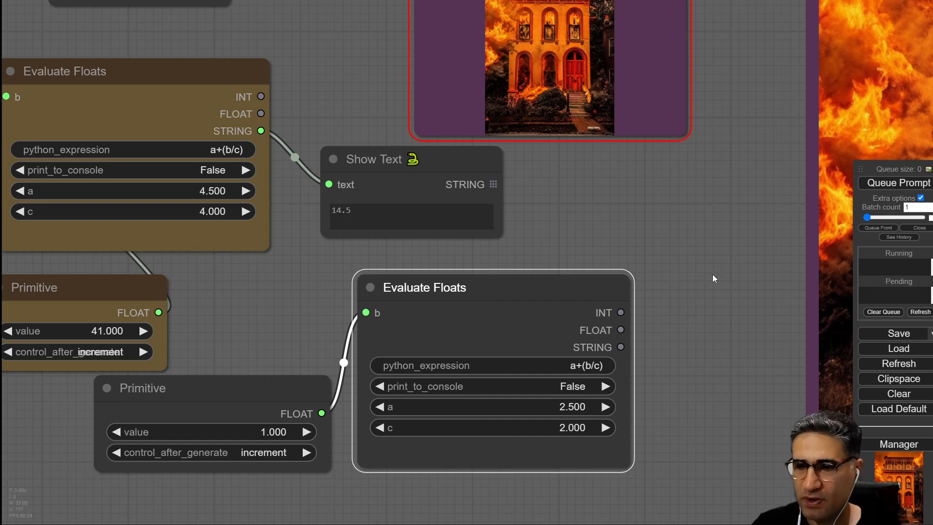
# Connect the new Evaluate Floats node's FLOAT output to the KSampler's cfg input.
pyautogui.scroll(-5, 627, 238)
pyautogui.moveTo(619, 229); pyautogui.dragTo(490, 270)
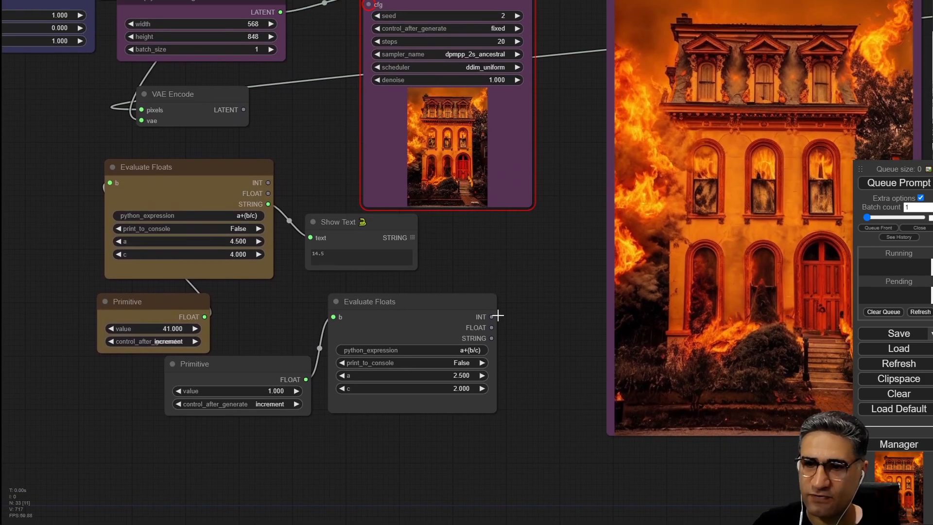
pyautogui.moveTo(511, 319); pyautogui.dragTo(390, 96)
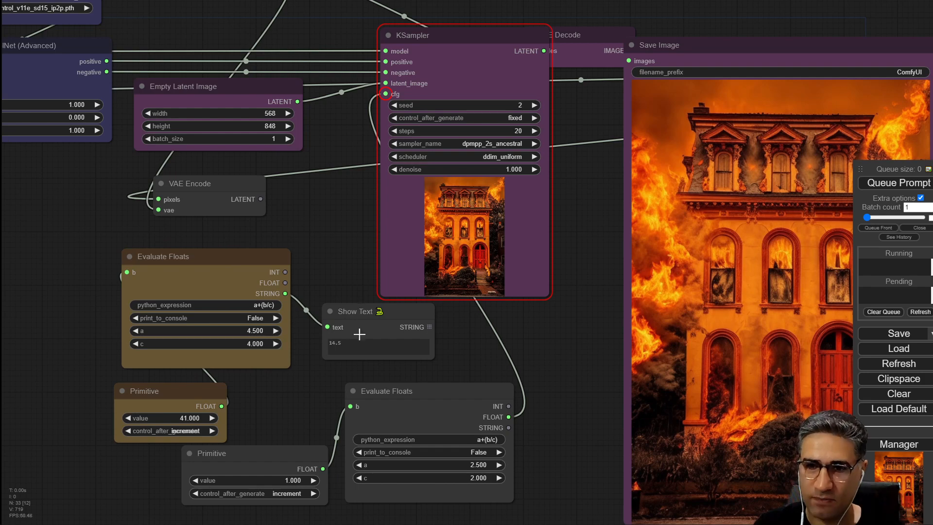
pyautogui.moveTo(449, 361); pyautogui.dragTo(330, 289)
pyautogui.scroll(1, 233, 270)
pyautogui.scroll(9, 232, 270)
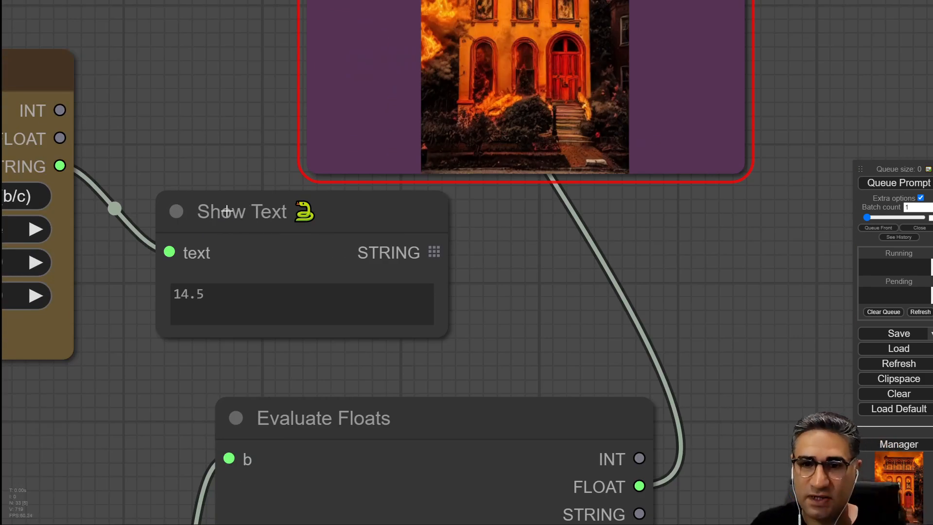
pyautogui.moveTo(232, 216); pyautogui.dragTo(229, 216)
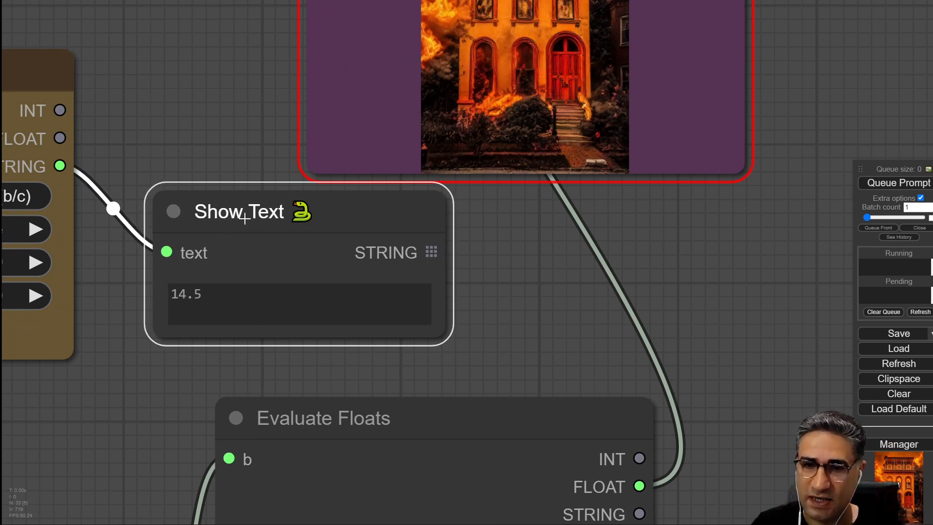
pyautogui.moveTo(553, 352); pyautogui.dragTo(378, 284)
pyautogui.rightClick(534, 245)
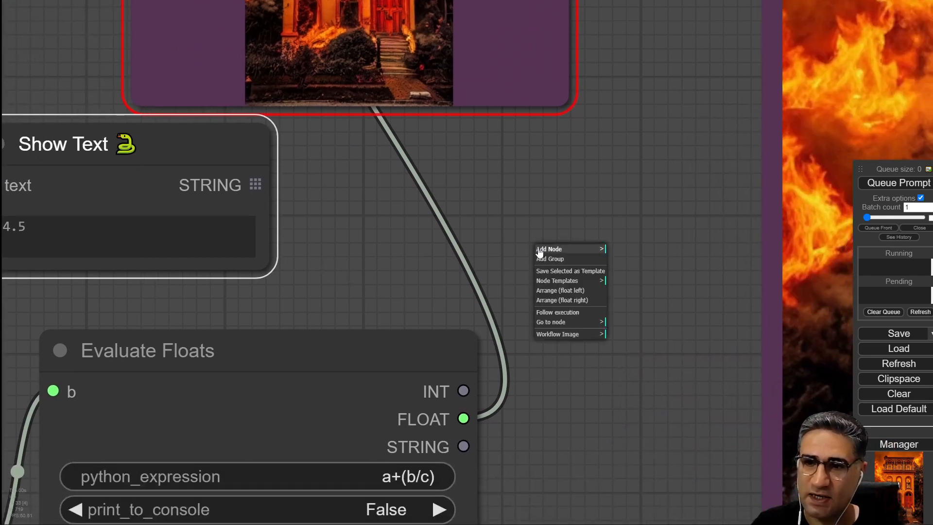
pyautogui.click(488, 241)
pyautogui.rightClick(505, 228)
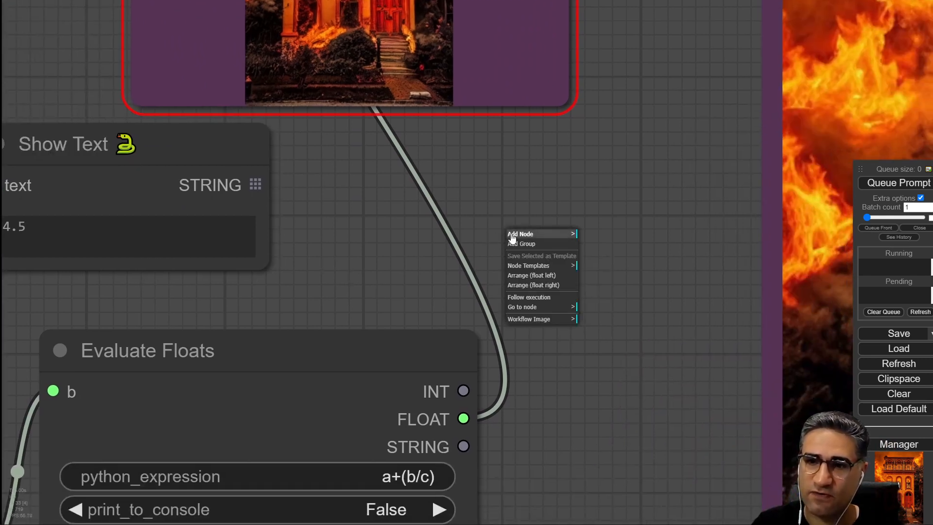
pyautogui.click(471, 202)
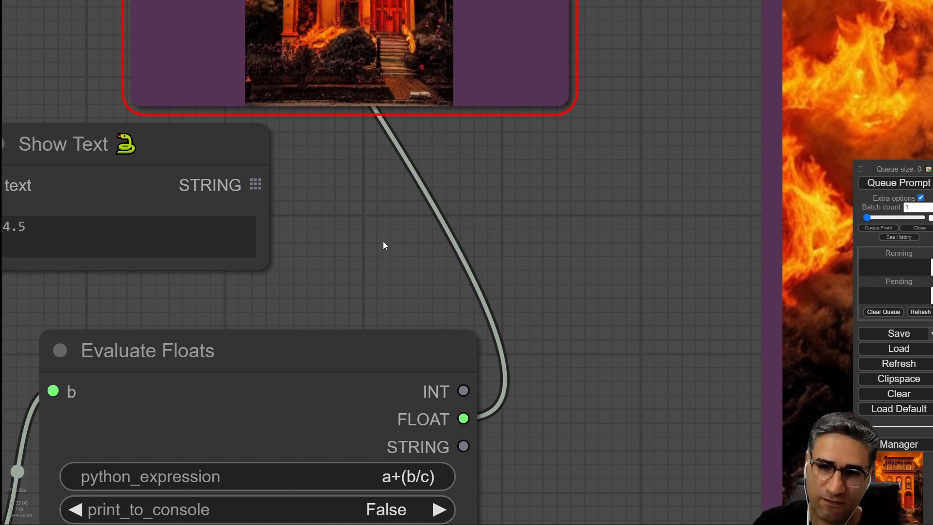
# Add a Show Text node fed by the new Evaluate Floats node's STRING output.
pyautogui.scroll(-2, 383, 241)
pyautogui.moveTo(383, 241); pyautogui.dragTo(388, 160)
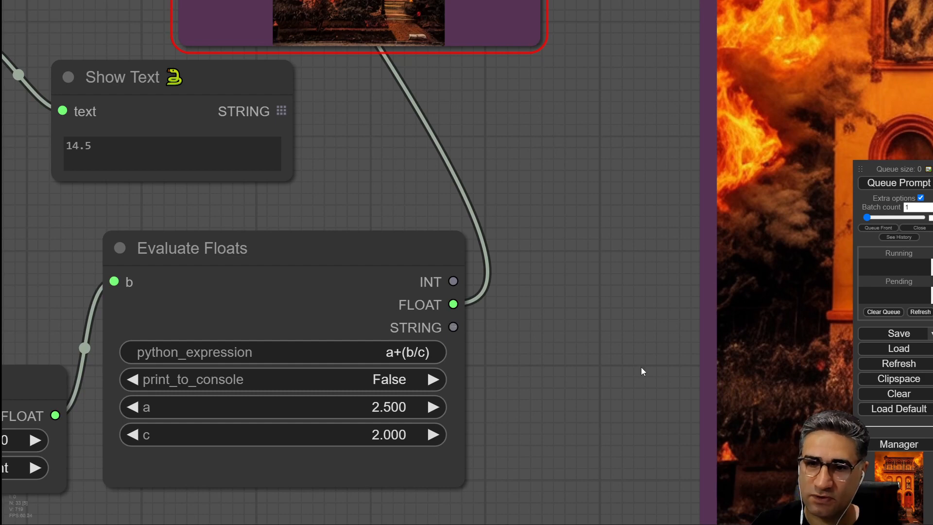
pyautogui.scroll(-3, 641, 371)
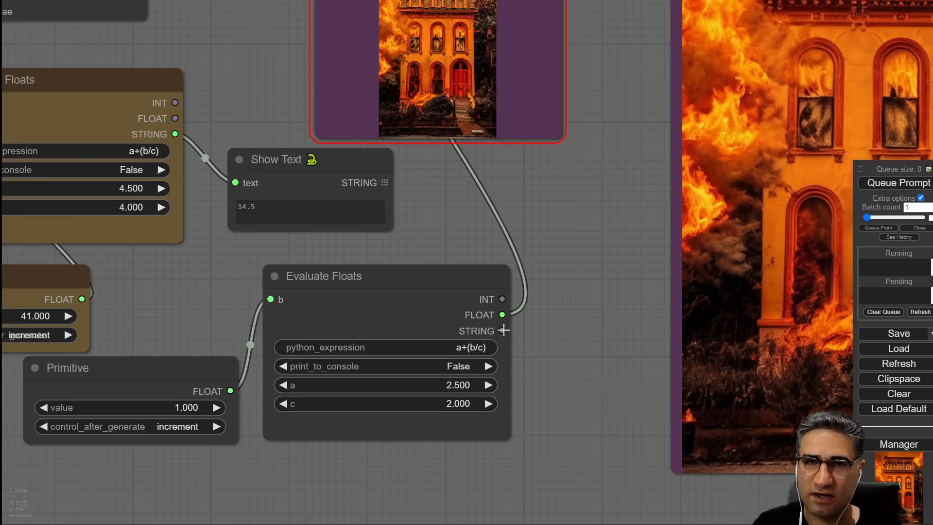
pyautogui.moveTo(553, 346); pyautogui.dragTo(462, 309)
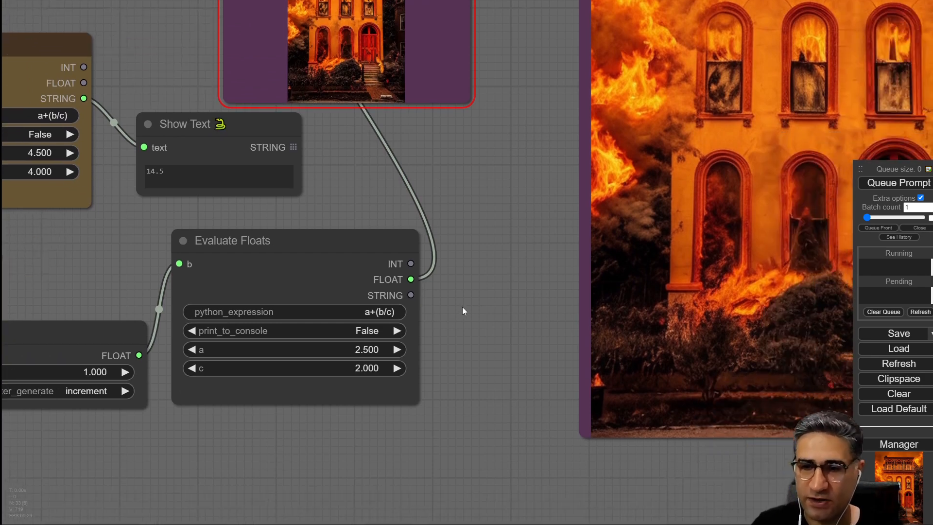
pyautogui.scroll(4, 443, 299)
pyautogui.moveTo(397, 291); pyautogui.dragTo(455, 299)
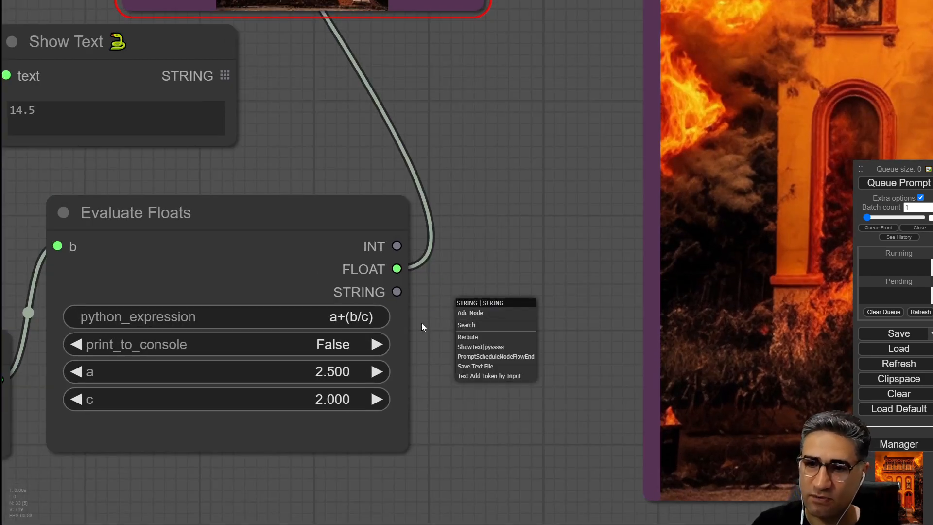
pyautogui.click(473, 347)
# Delete the original Evaluate Floats node together with its Show Text and Primitive nodes.
pyautogui.moveTo(545, 298); pyautogui.dragTo(512, 283)
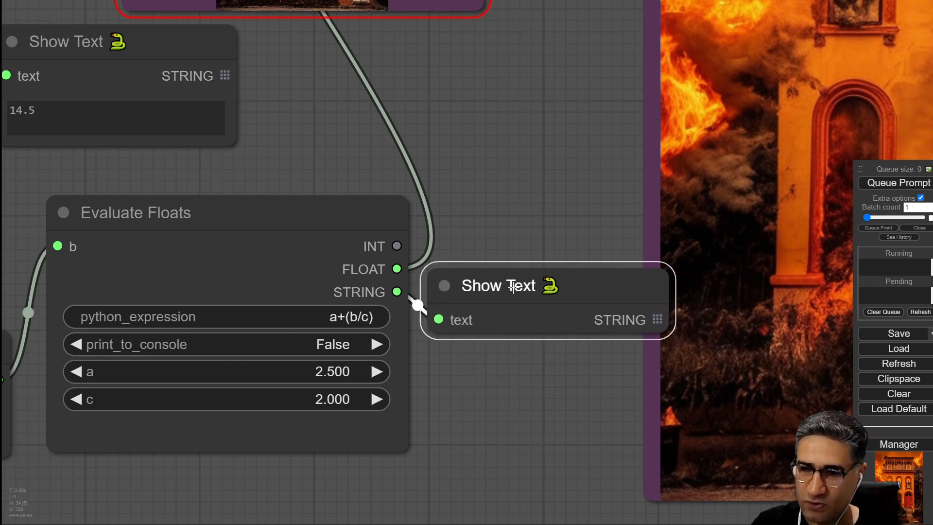
pyautogui.moveTo(563, 411); pyautogui.dragTo(374, 348)
pyautogui.scroll(-5, 453, 388)
pyautogui.moveTo(398, 385); pyautogui.dragTo(328, 379)
pyautogui.moveTo(486, 344); pyautogui.dragTo(491, 340)
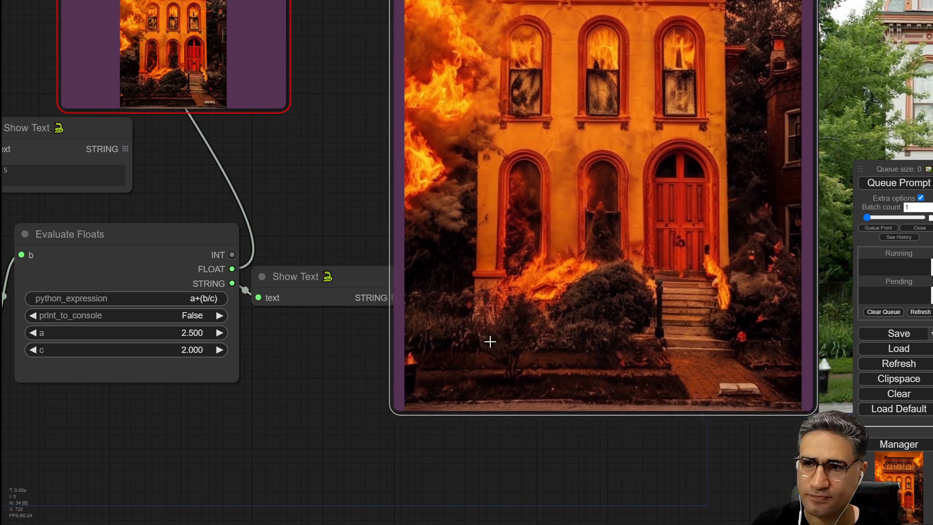
pyautogui.scroll(-4, 336, 314)
pyautogui.moveTo(327, 286); pyautogui.dragTo(279, 312)
pyautogui.moveTo(319, 233); pyautogui.dragTo(514, 224)
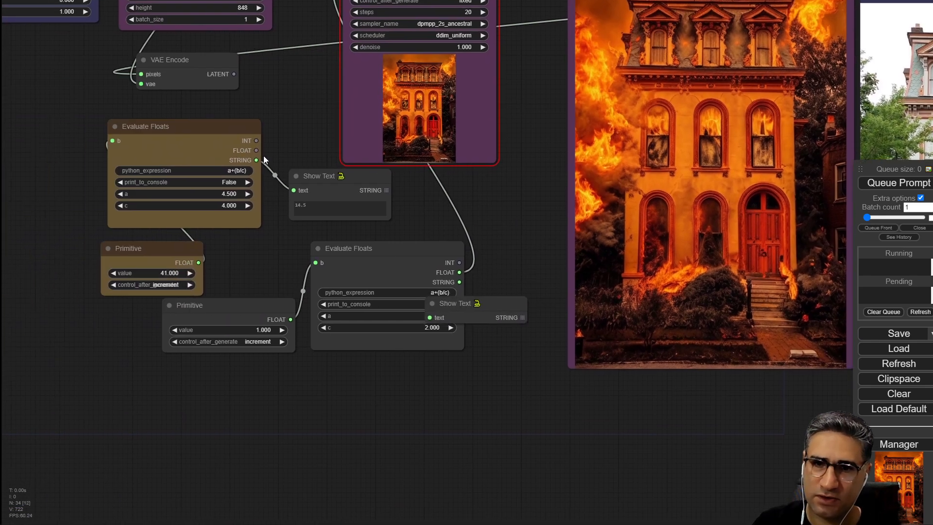
pyautogui.moveTo(308, 121); pyautogui.dragTo(112, 250)
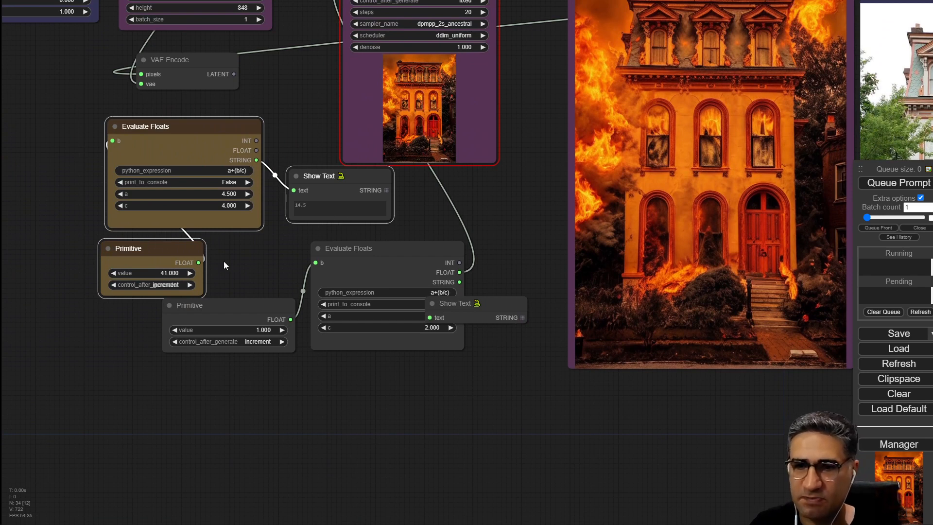
pyautogui.press('Delete')
# Rearrange the remaining Primitive, Evaluate Floats and Show Text nodes below the KSampler.
pyautogui.moveTo(226, 222); pyautogui.dragTo(458, 354)
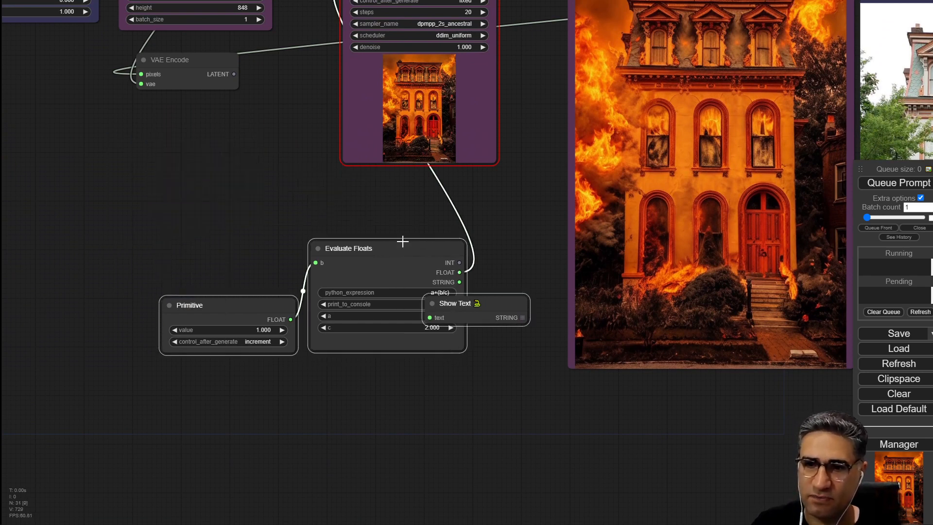
pyautogui.moveTo(401, 245); pyautogui.dragTo(214, 180)
pyautogui.moveTo(348, 323); pyautogui.dragTo(348, 317)
pyautogui.moveTo(330, 236); pyautogui.dragTo(437, 228)
pyautogui.click(232, 328)
pyautogui.moveTo(232, 329); pyautogui.dragTo(331, 494)
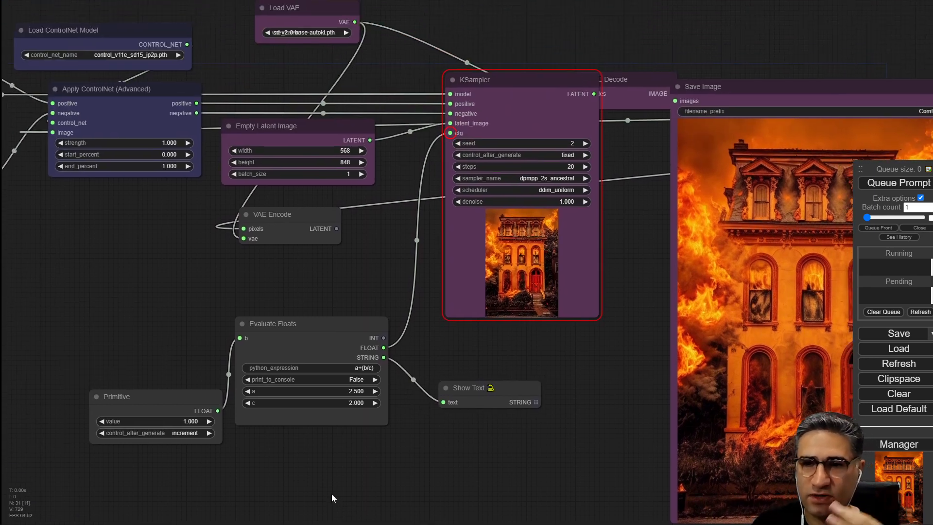
pyautogui.moveTo(514, 354); pyautogui.dragTo(442, 343)
# Queue the prompt and inspect the Show Text node's computed cfg value.
pyautogui.click(899, 183)
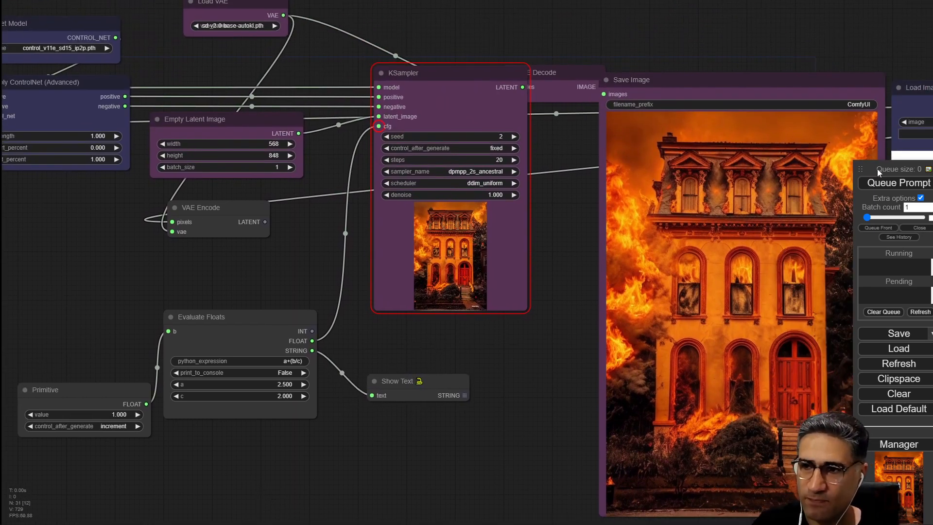
pyautogui.scroll(6, 430, 377)
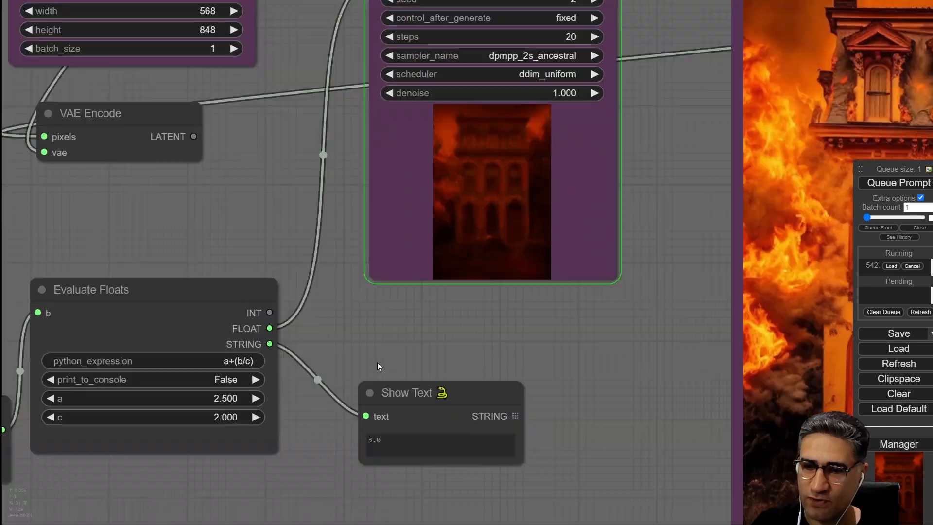
pyautogui.scroll(5, 368, 460)
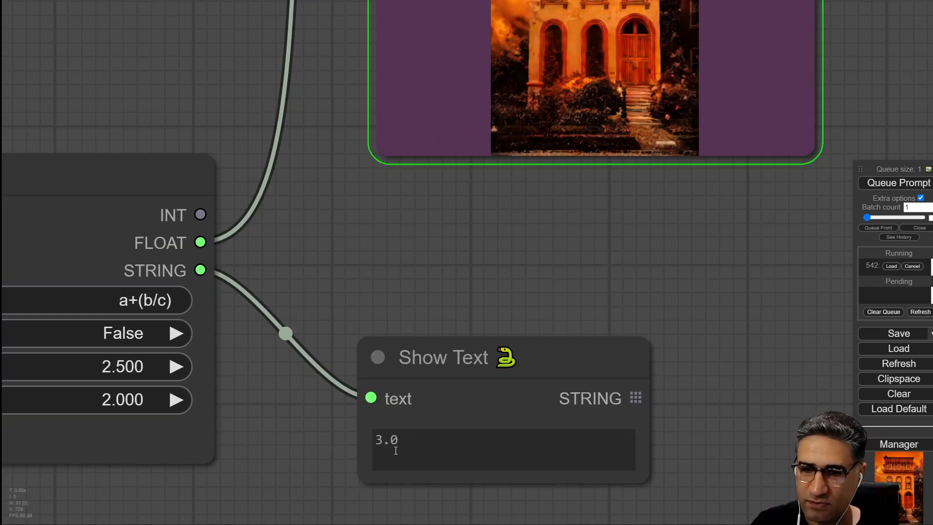
pyautogui.scroll(-4, 384, 446)
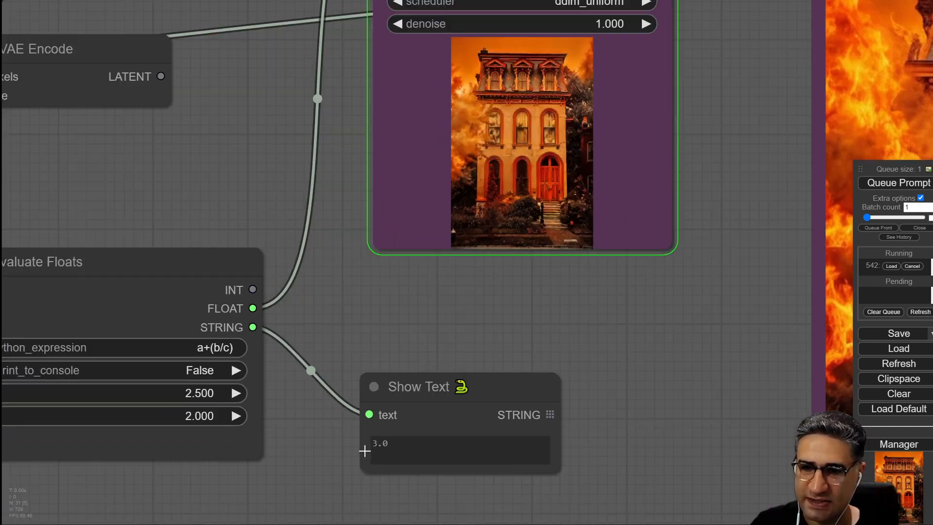
# Queue the prompt again to generate with the incremented Primitive value.
pyautogui.moveTo(316, 471); pyautogui.dragTo(627, 357)
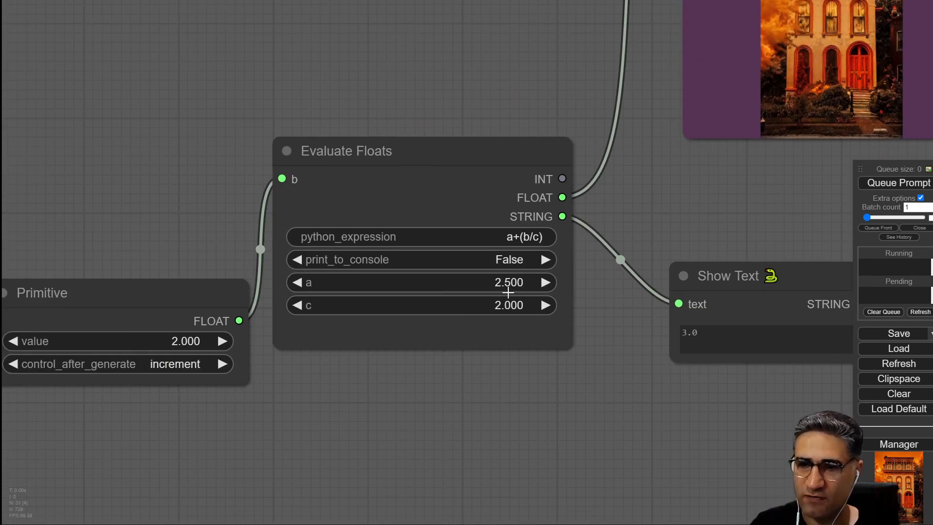
pyautogui.moveTo(584, 385); pyautogui.dragTo(361, 379)
pyautogui.scroll(-3, 433, 328)
pyautogui.moveTo(551, 212); pyautogui.dragTo(460, 251)
pyautogui.scroll(3, 369, 364)
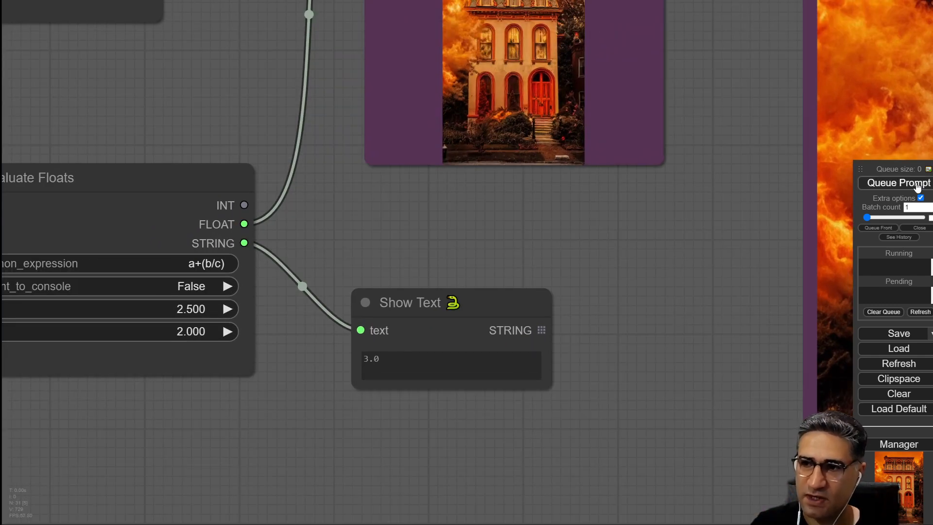
pyautogui.click(917, 187)
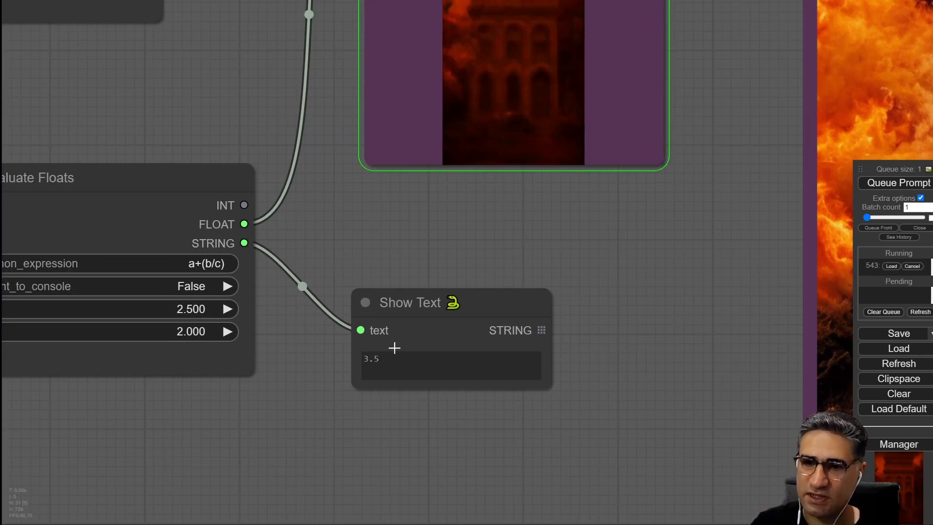
# Review the new image and Show Text output, then queue the prompt once more.
pyautogui.moveTo(454, 234); pyautogui.dragTo(242, 268)
pyautogui.scroll(-4, 344, 310)
pyautogui.moveTo(227, 368); pyautogui.dragTo(272, 358)
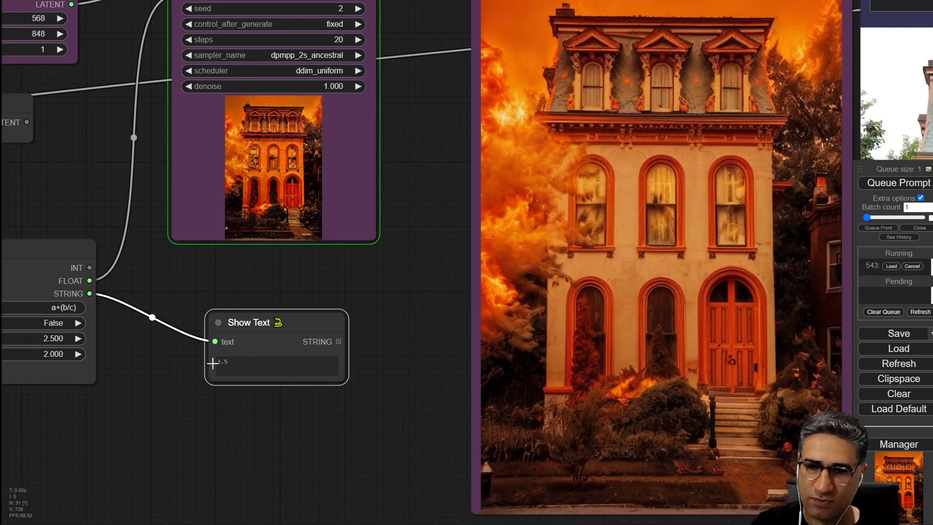
pyautogui.moveTo(87, 397); pyautogui.dragTo(314, 399)
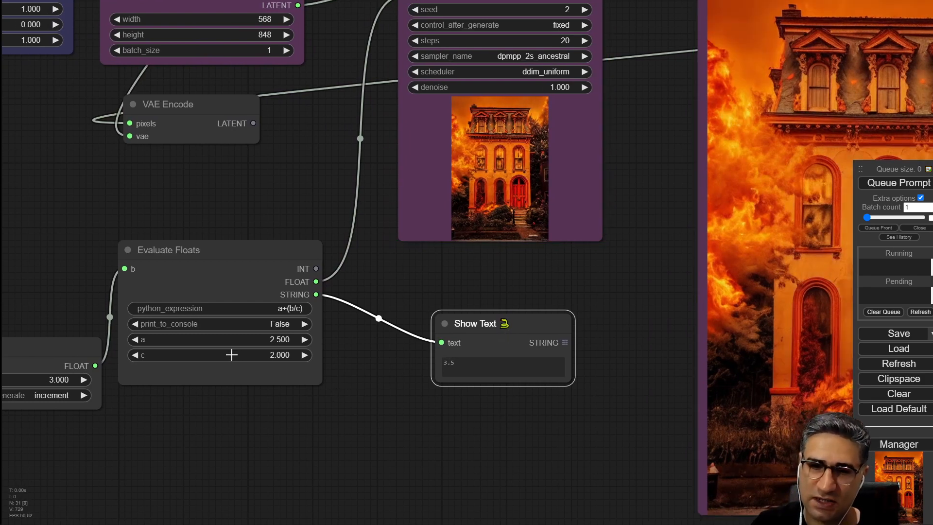
pyautogui.moveTo(591, 419); pyautogui.dragTo(398, 415)
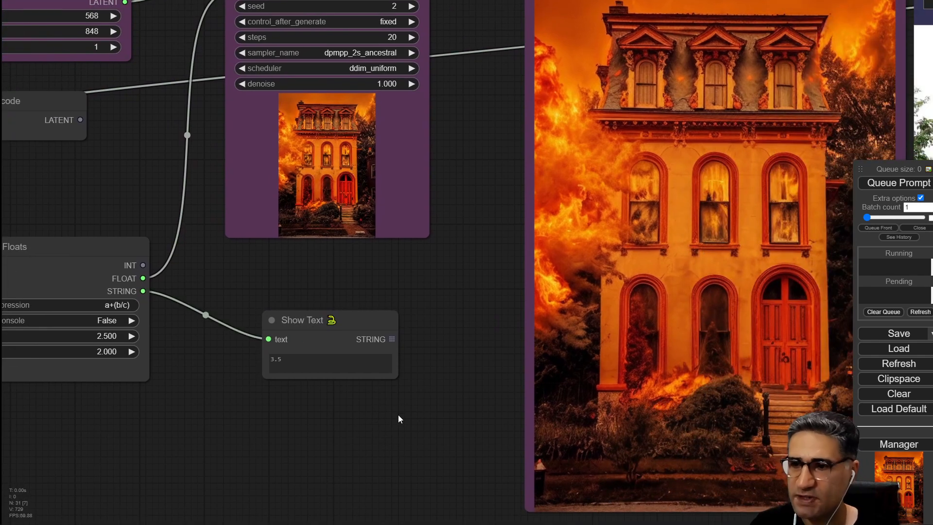
pyautogui.scroll(4, 389, 436)
pyautogui.scroll(-1, 462, 354)
pyautogui.moveTo(463, 354); pyautogui.dragTo(349, 379)
pyautogui.scroll(-1, 349, 379)
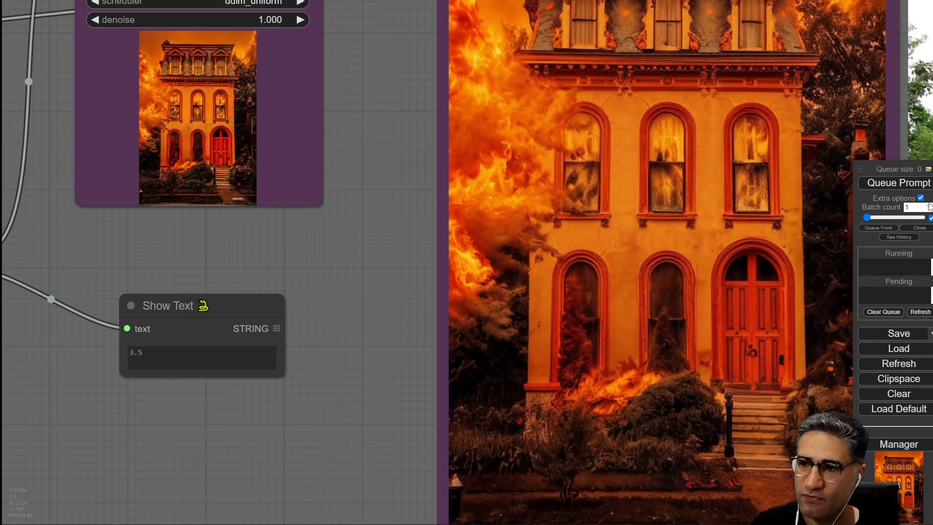
pyautogui.click(918, 185)
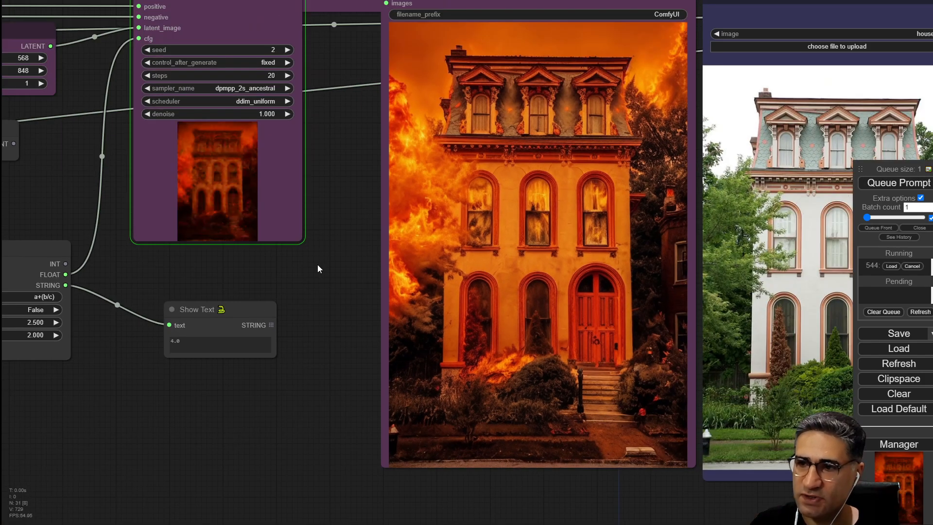
pyautogui.scroll(3, 316, 262)
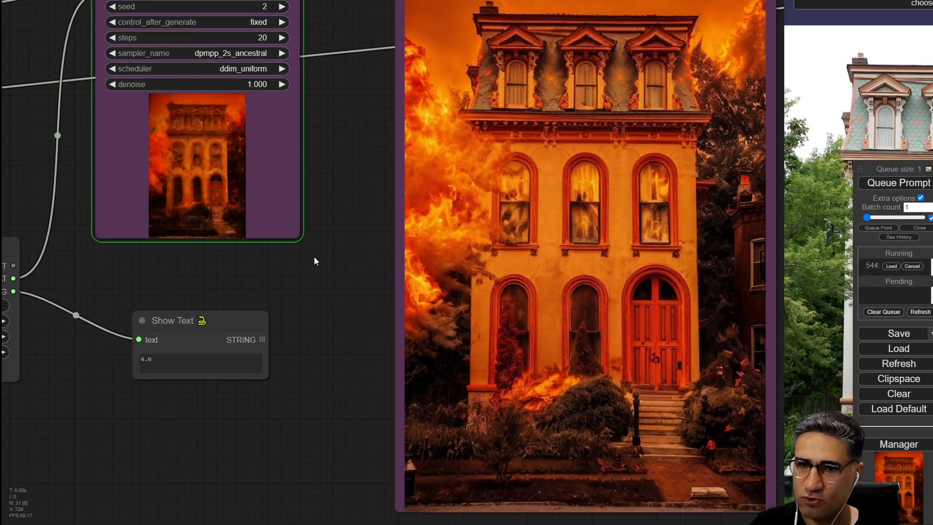
# Watch successive generations as the incrementing Primitive raises the cfg value shown in the Show Text node.
pyautogui.moveTo(314, 256); pyautogui.dragTo(270, 307)
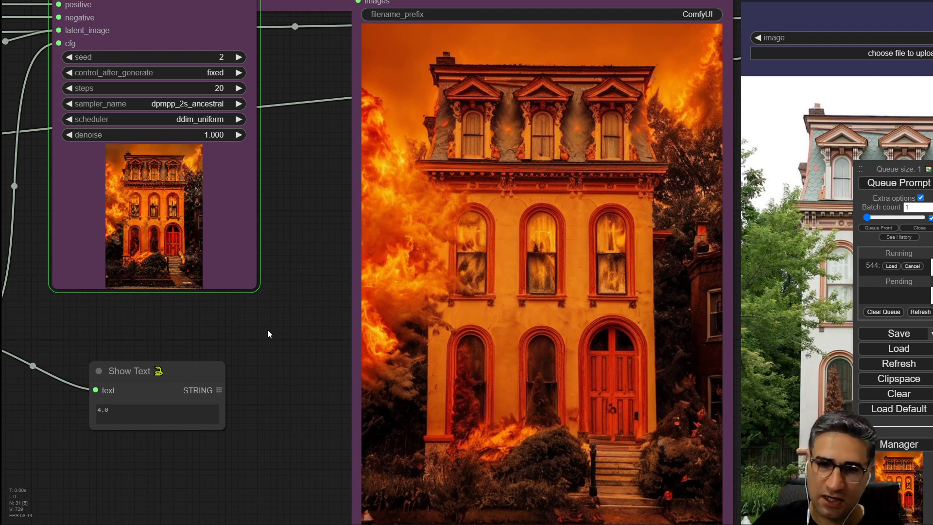
pyautogui.moveTo(197, 365); pyautogui.dragTo(214, 313)
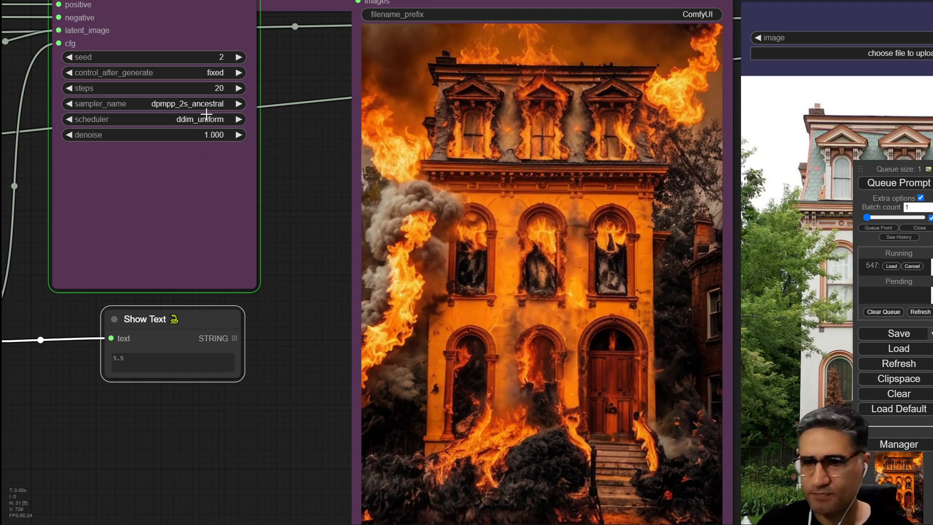
pyautogui.moveTo(322, 185); pyautogui.dragTo(394, 170)
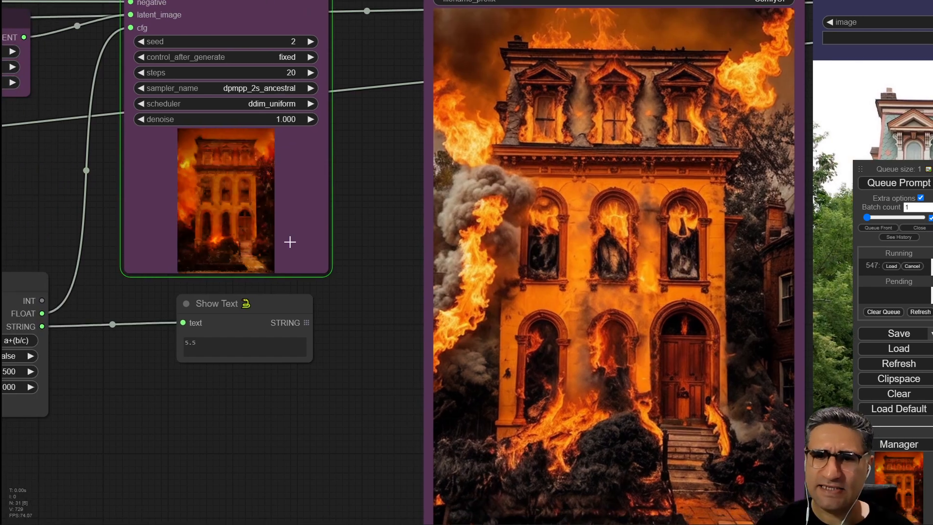
pyautogui.scroll(-3, 268, 272)
pyautogui.moveTo(232, 375); pyautogui.dragTo(454, 378)
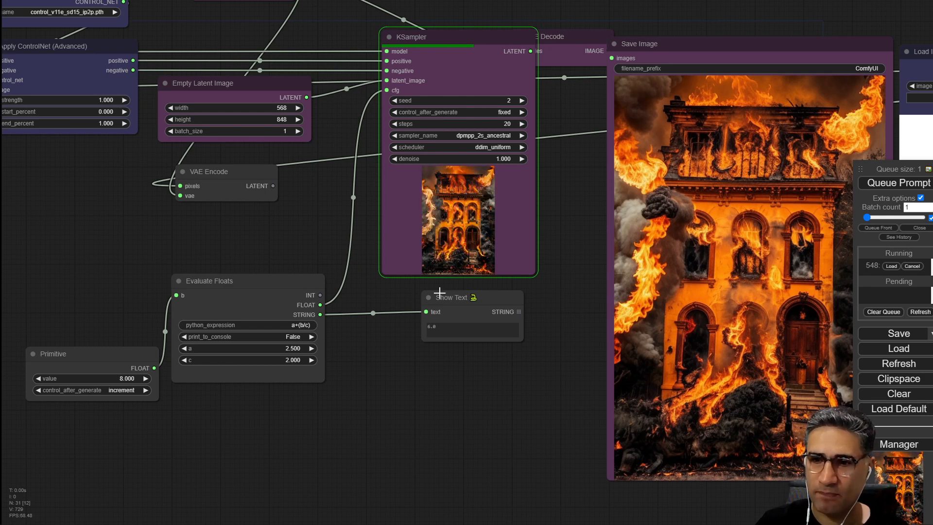
pyautogui.moveTo(458, 306); pyautogui.dragTo(378, 318)
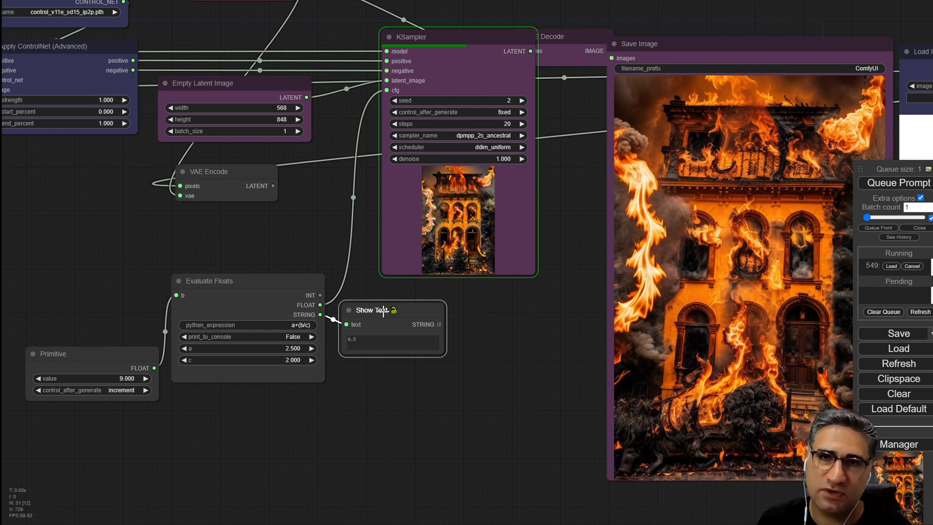
pyautogui.scroll(6, 263, 321)
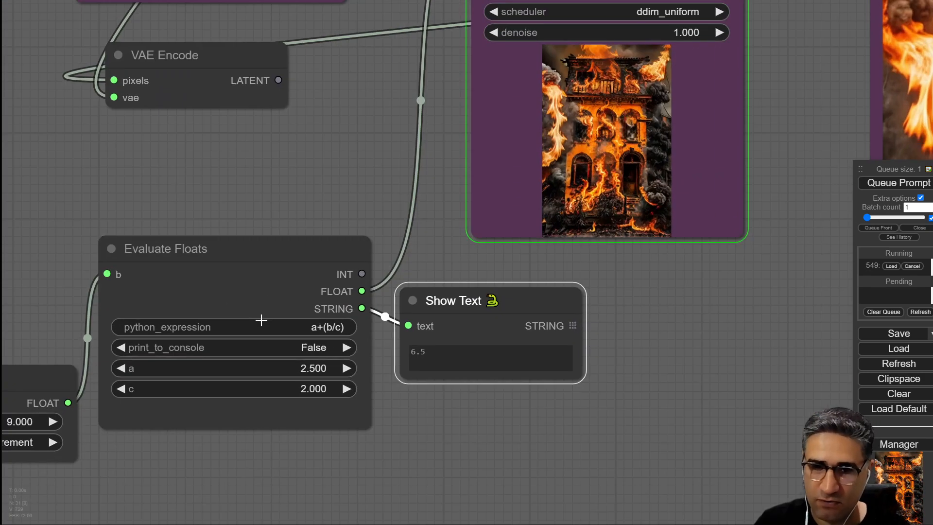
pyautogui.moveTo(204, 264)
pyautogui.mouseDown()
pyautogui.moveTo(202, 250)
pyautogui.moveTo(202, 267)
pyautogui.mouseUp()
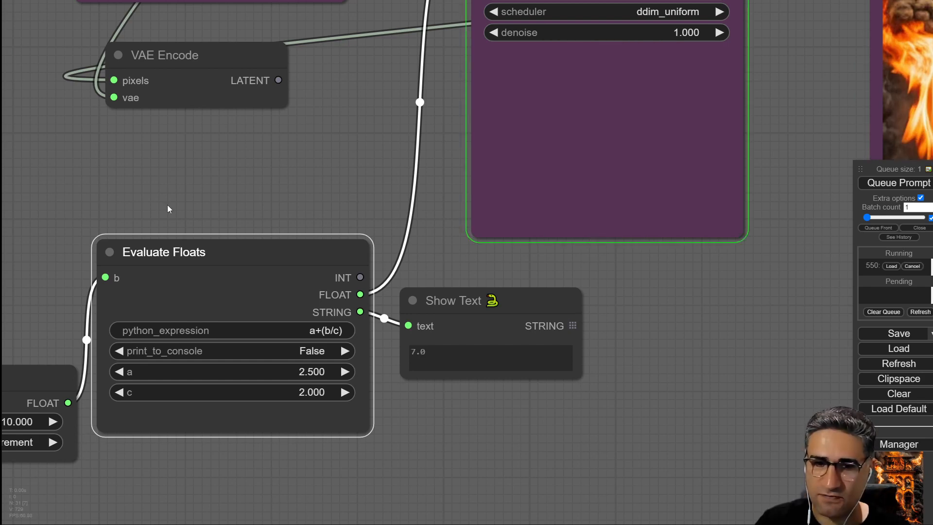
pyautogui.moveTo(167, 205); pyautogui.dragTo(215, 247)
pyautogui.scroll(-4, 224, 183)
pyautogui.scroll(-3, 273, 334)
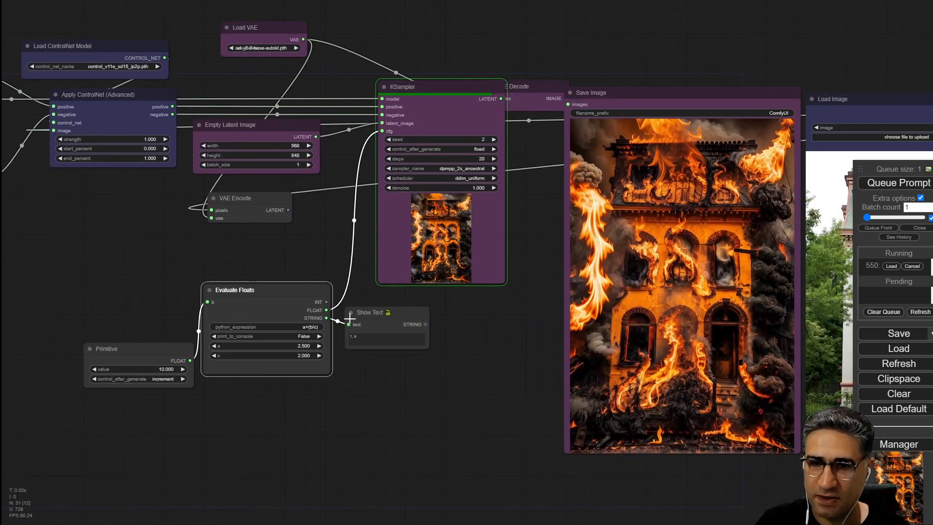
pyautogui.scroll(6, 346, 318)
pyautogui.scroll(5, 401, 324)
pyautogui.moveTo(381, 314); pyautogui.dragTo(369, 345)
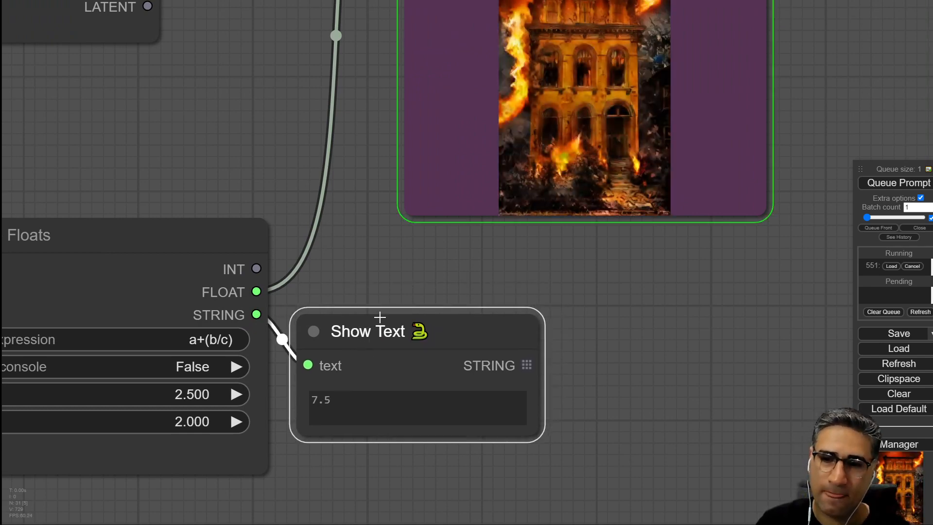
pyautogui.scroll(-1, 368, 393)
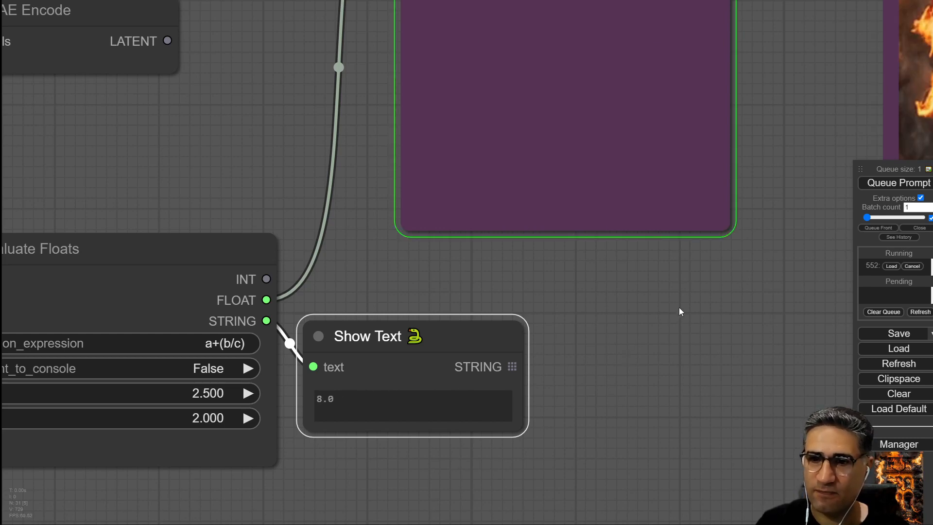
pyautogui.moveTo(613, 284); pyautogui.dragTo(512, 362)
pyautogui.scroll(-2, 511, 361)
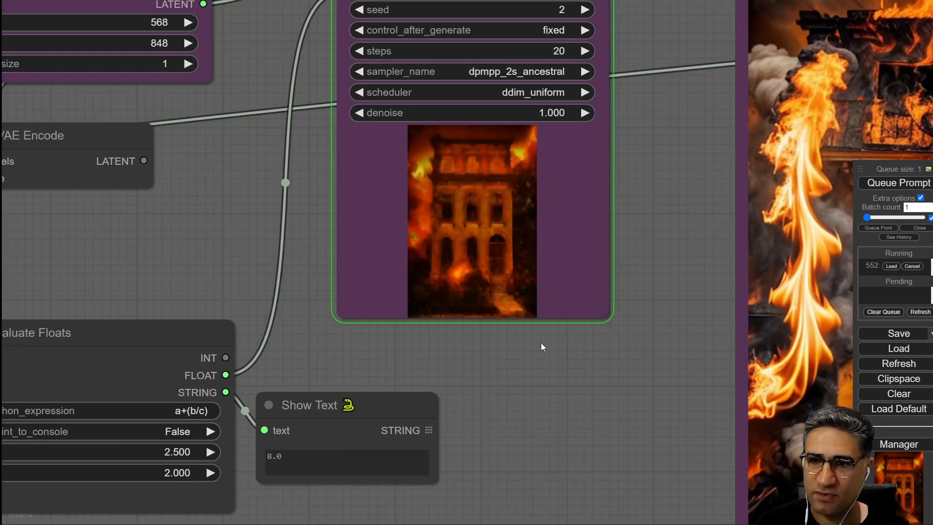
pyautogui.moveTo(589, 383); pyautogui.dragTo(502, 398)
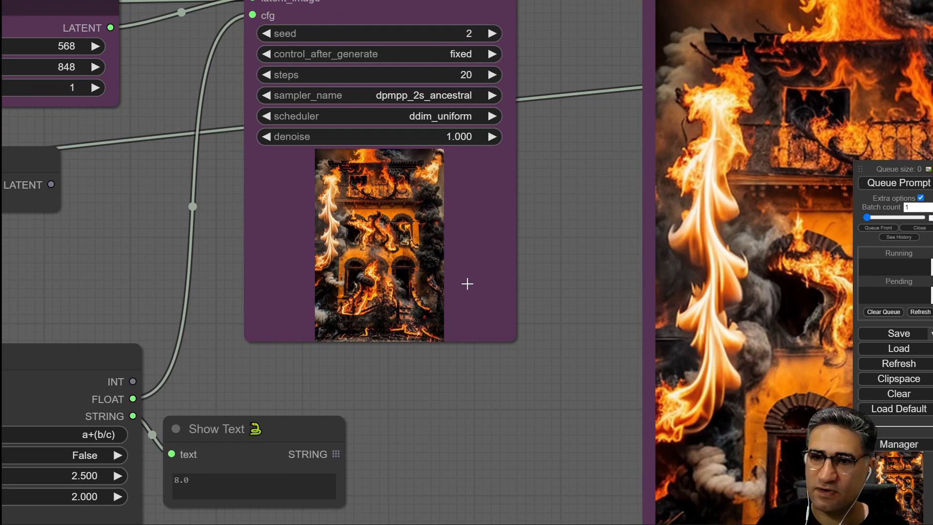
pyautogui.scroll(-5, 268, 409)
pyautogui.moveTo(501, 462); pyautogui.dragTo(121, 332)
pyautogui.scroll(-1, 177, 297)
pyautogui.scroll(-3, 209, 331)
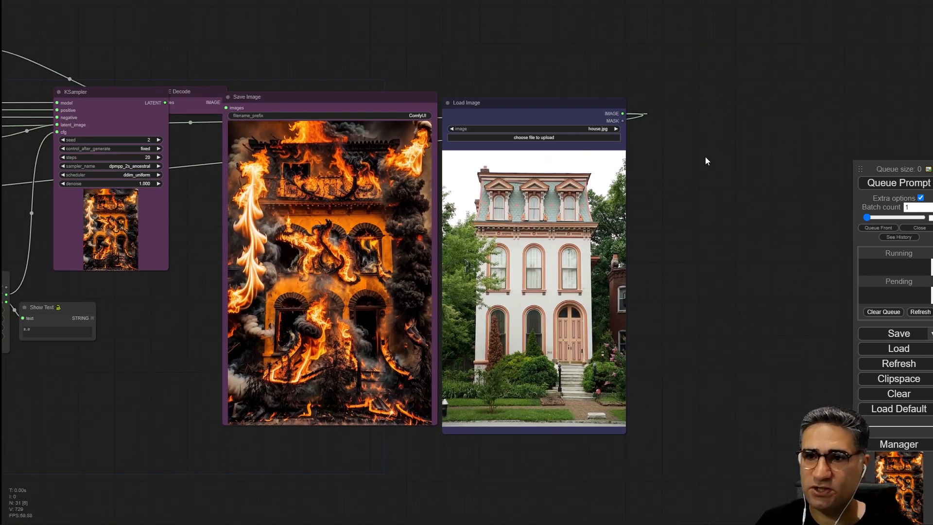
# Duplicate the Load Image node and paste the generated fire image from Save Image into the copy.
pyautogui.moveTo(705, 157); pyautogui.dragTo(602, 159)
pyautogui.moveTo(420, 107)
pyautogui.keyDown('alt'); pyautogui.mouseDown()
pyautogui.moveTo(708, 114)
pyautogui.moveTo(650, 83)
pyautogui.mouseUp(); pyautogui.keyUp('alt')
pyautogui.click(195, 272)
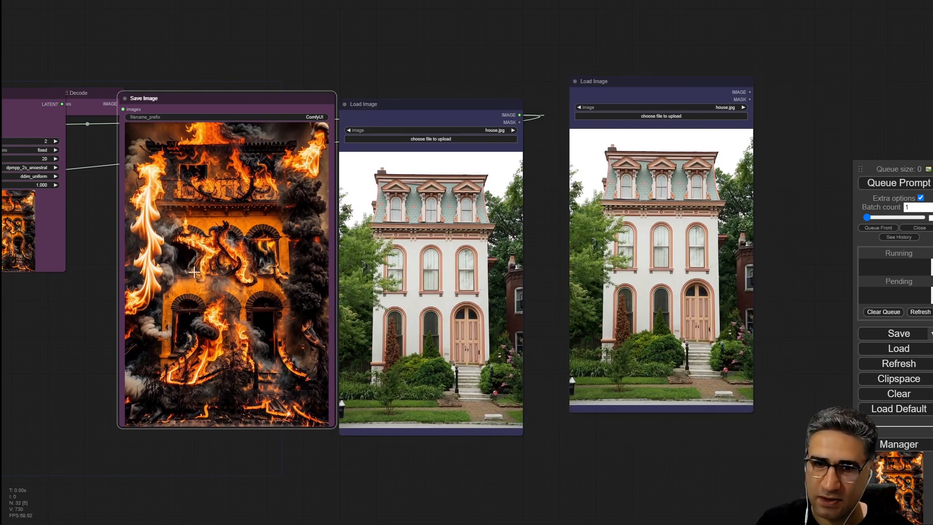
pyautogui.rightClick(194, 273)
pyautogui.click(212, 426)
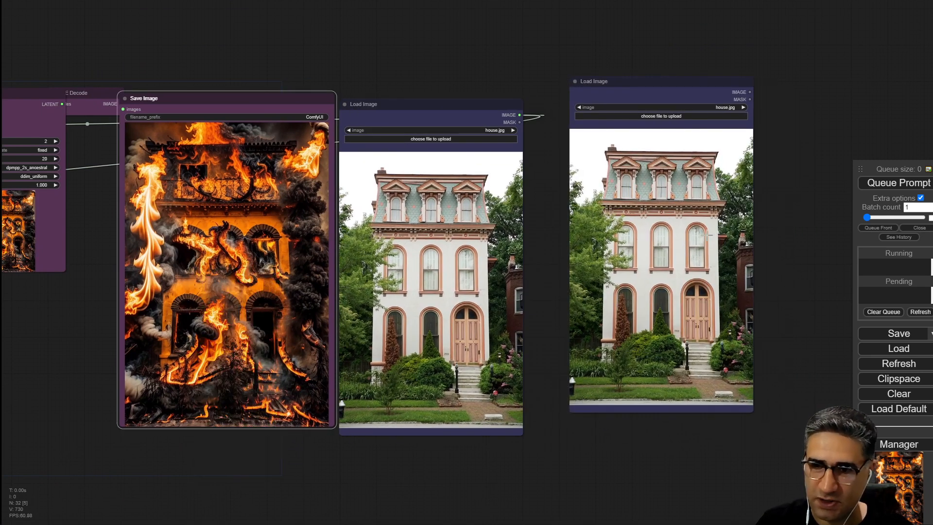
pyautogui.click(681, 222)
pyautogui.rightClick(680, 222)
pyautogui.click(705, 394)
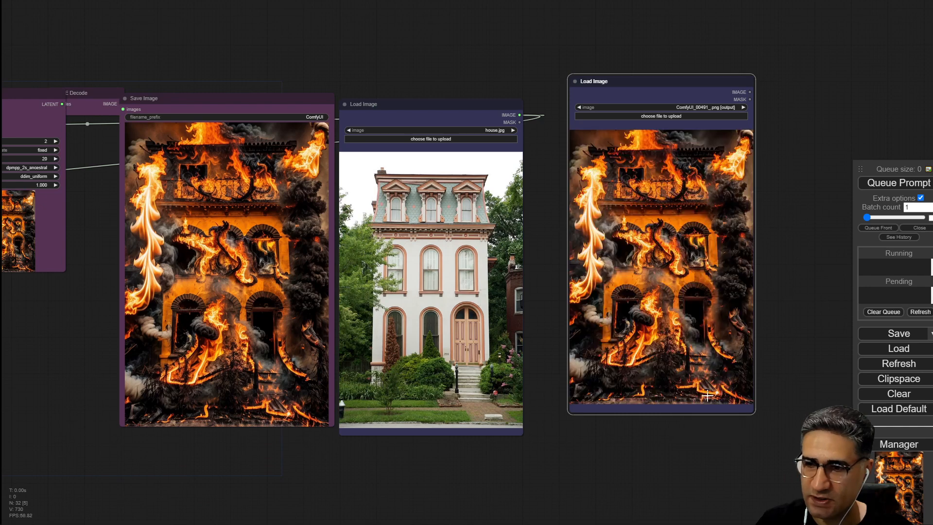
# Disconnect the Evaluate Floats output from the KSampler's cfg input.
pyautogui.moveTo(665, 248); pyautogui.dragTo(639, 278)
pyautogui.moveTo(247, 469); pyautogui.dragTo(555, 418)
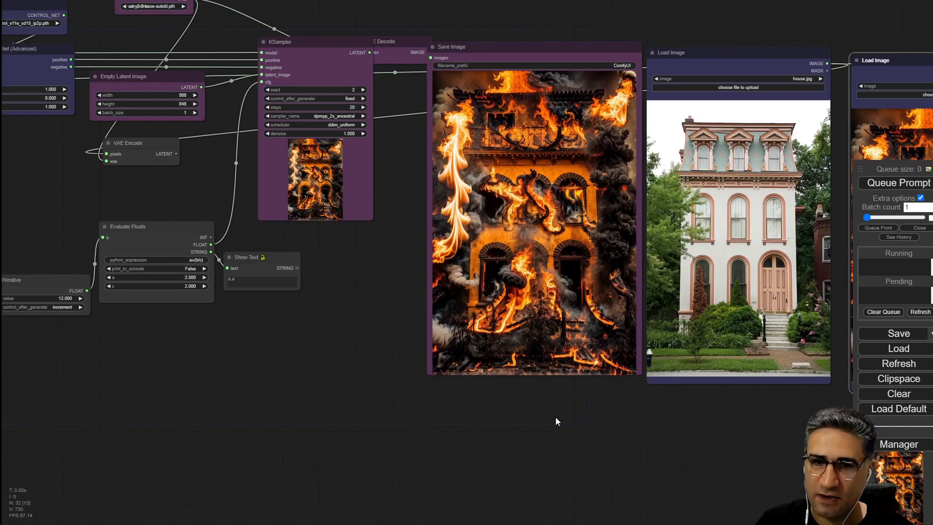
pyautogui.scroll(4, 255, 277)
pyautogui.moveTo(243, 189); pyautogui.dragTo(252, 344)
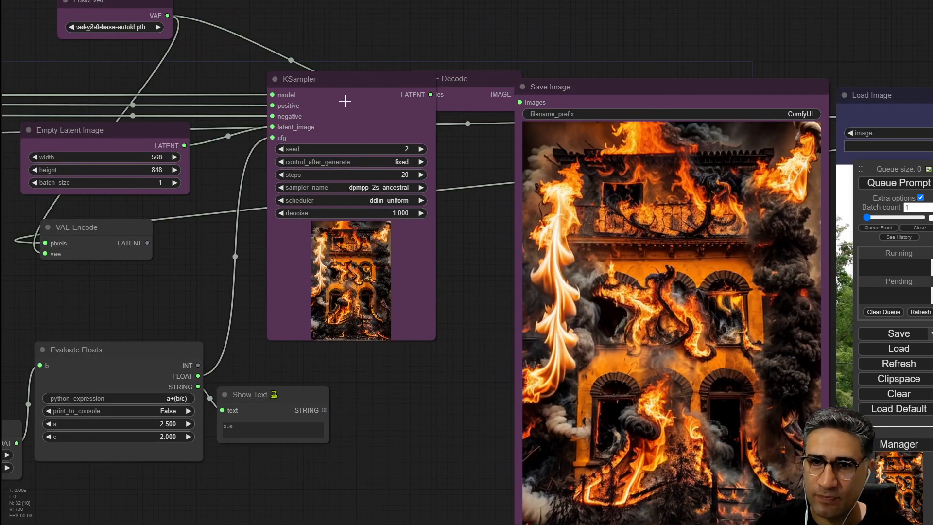
pyautogui.click(334, 77)
pyautogui.moveTo(148, 293); pyautogui.dragTo(286, 245)
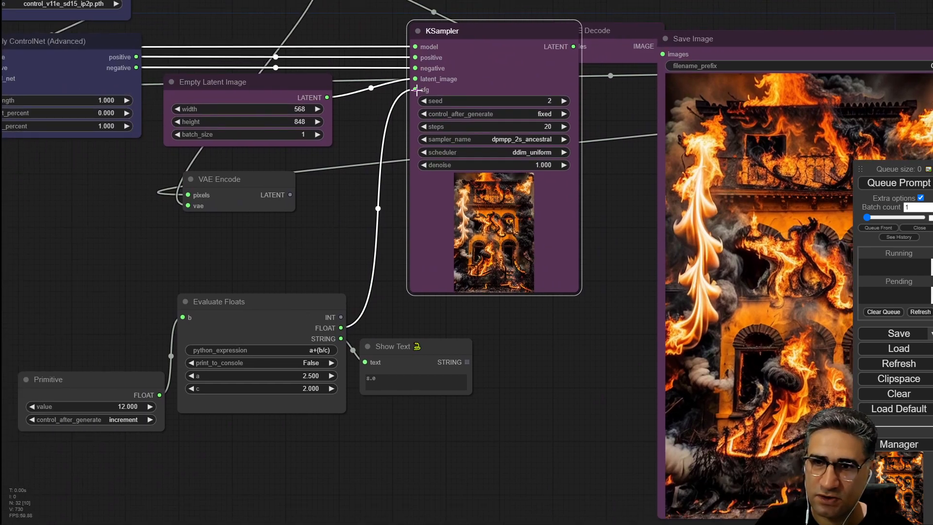
pyautogui.moveTo(415, 89); pyautogui.dragTo(340, 186)
pyautogui.click(382, 129)
# Add a Primitive node from the utils category and connect it to the KSampler's cfg input.
pyautogui.rightClick(368, 122)
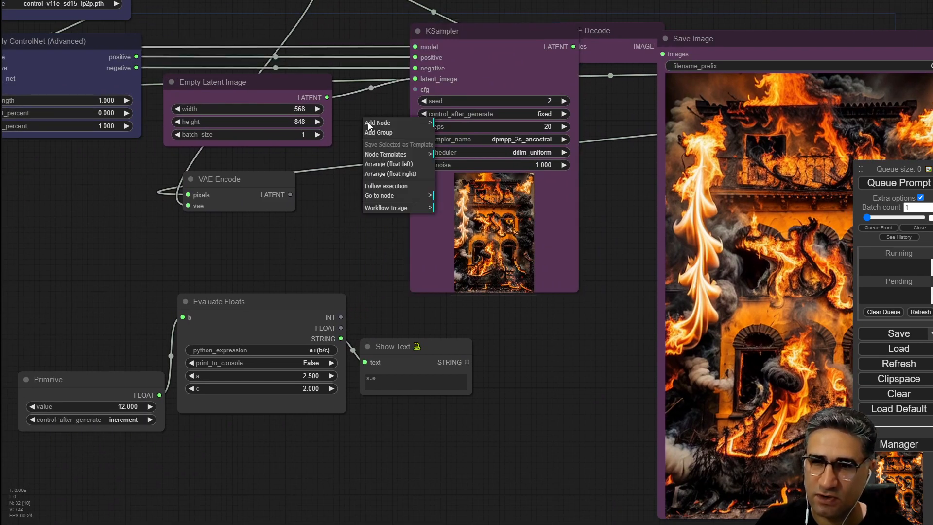
pyautogui.click(371, 122)
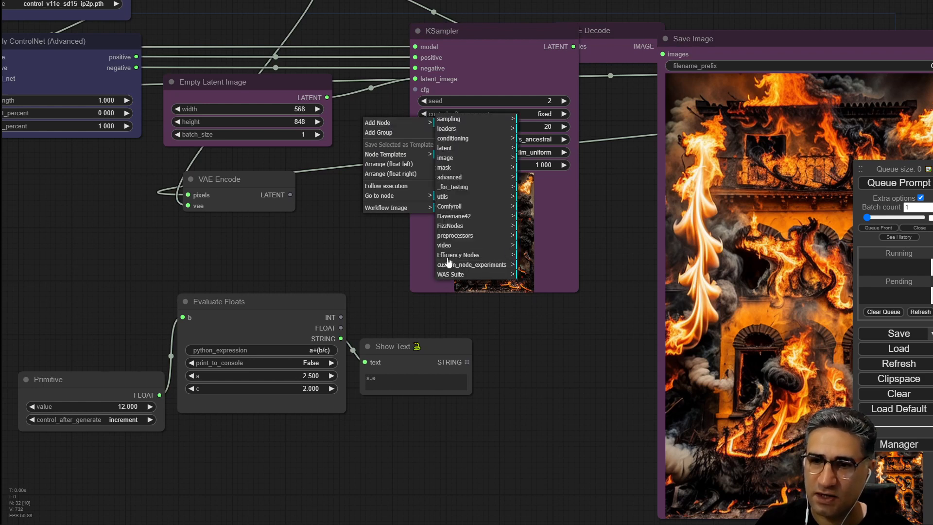
pyautogui.click(469, 196)
pyautogui.click(535, 180)
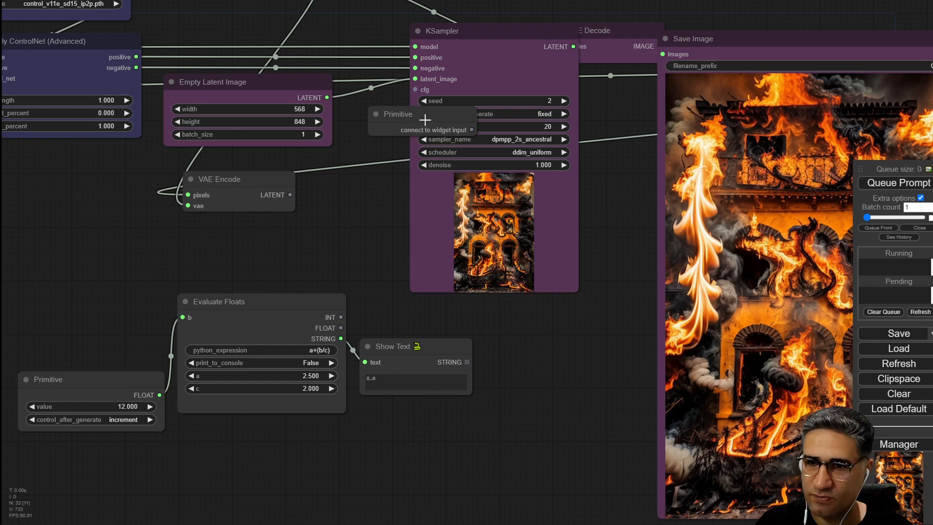
pyautogui.moveTo(425, 120); pyautogui.dragTo(416, 89)
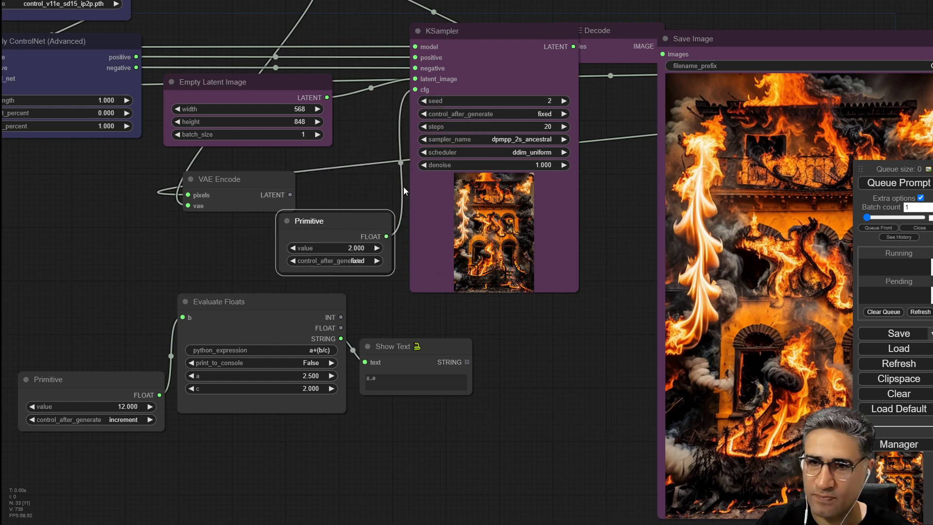
# Set the new Primitive's value to 8 and queue the prompt.
pyautogui.click(345, 249)
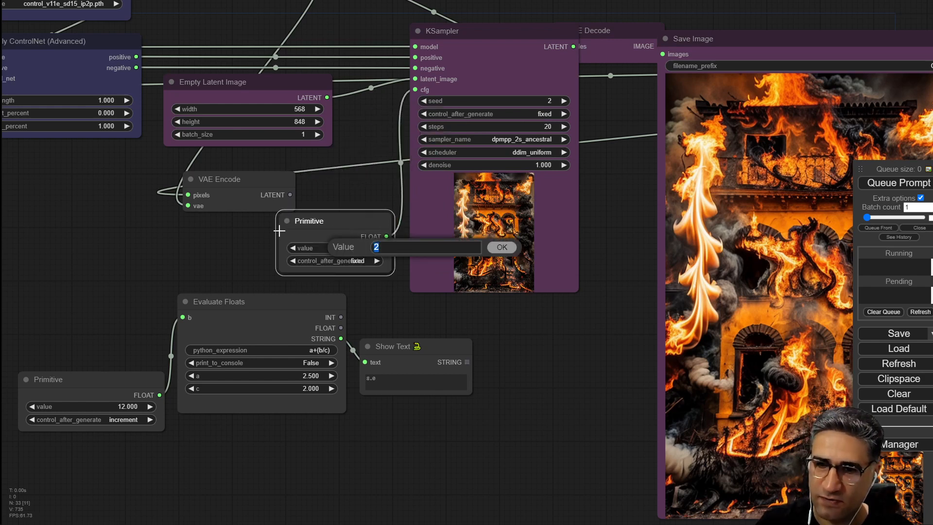
pyautogui.press('Return')
pyautogui.moveTo(604, 340); pyautogui.dragTo(389, 355)
pyautogui.moveTo(137, 246); pyautogui.dragTo(136, 217)
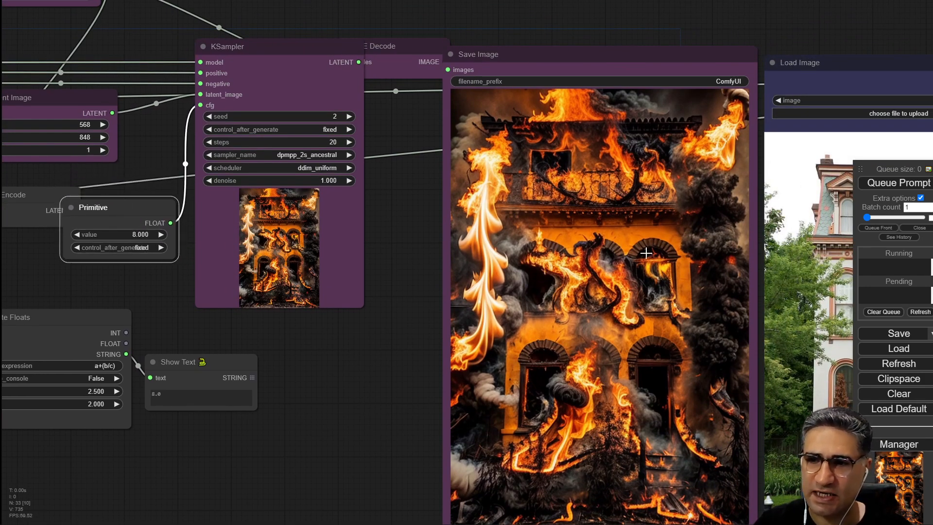
pyautogui.moveTo(385, 419); pyautogui.dragTo(367, 394)
pyautogui.click(909, 182)
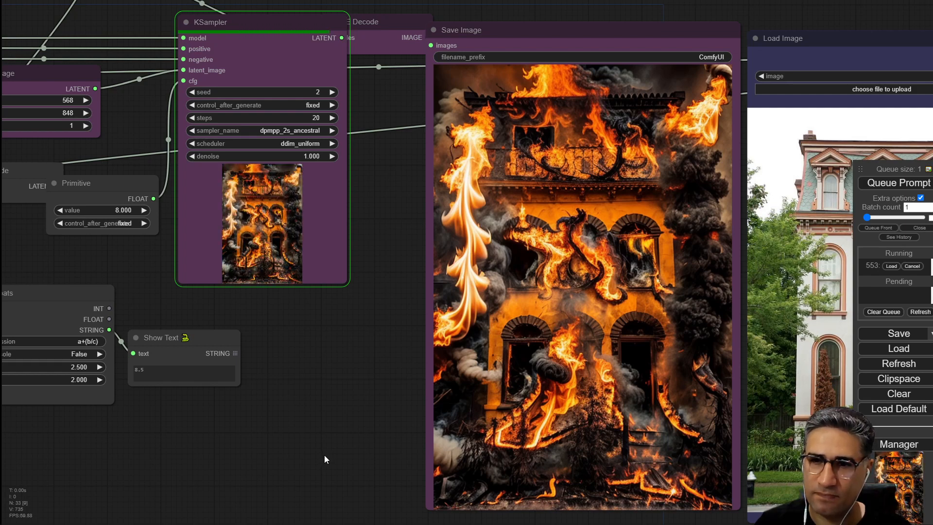
# Move the Load Image node holding the pasted image beside the Save Image output to compare them.
pyautogui.moveTo(325, 452); pyautogui.dragTo(189, 384)
pyautogui.scroll(-2, 189, 383)
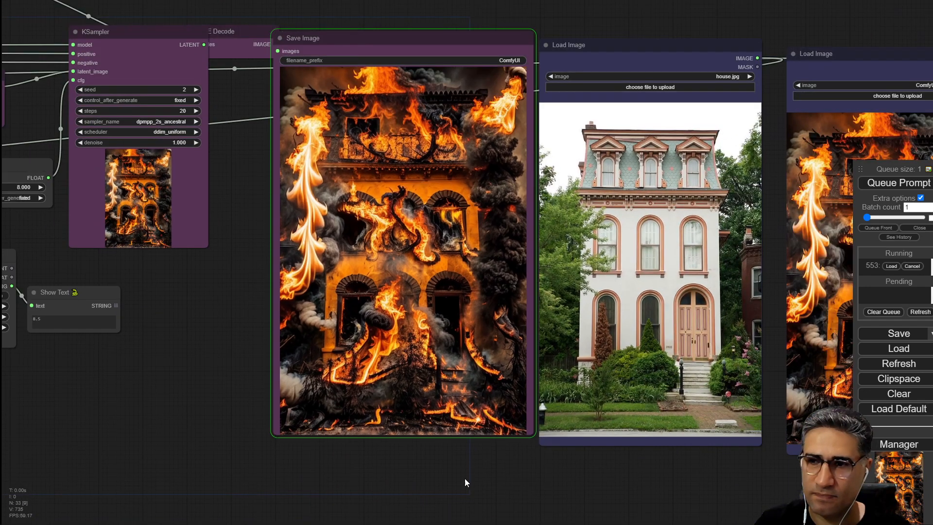
pyautogui.moveTo(464, 478); pyautogui.dragTo(332, 444)
pyautogui.scroll(-3, 204, 454)
pyautogui.moveTo(714, 277); pyautogui.dragTo(530, 267)
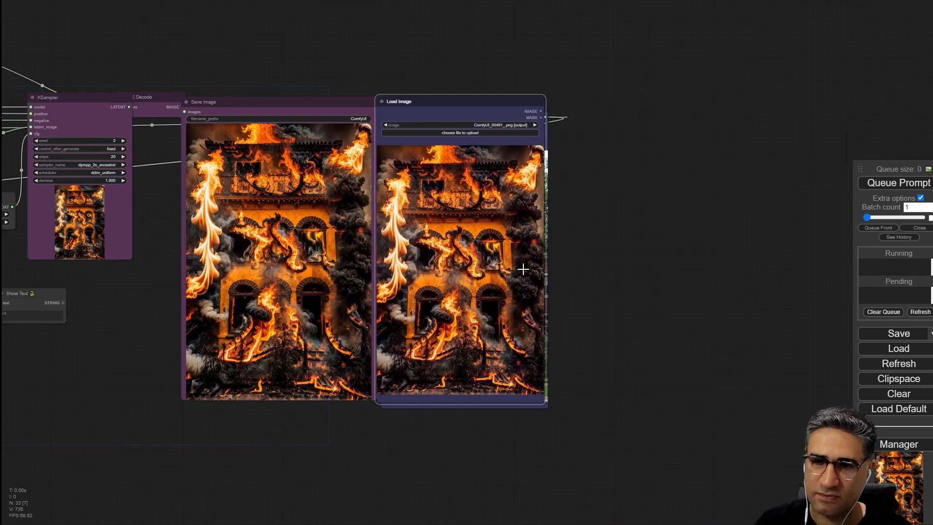
pyautogui.scroll(4, 385, 372)
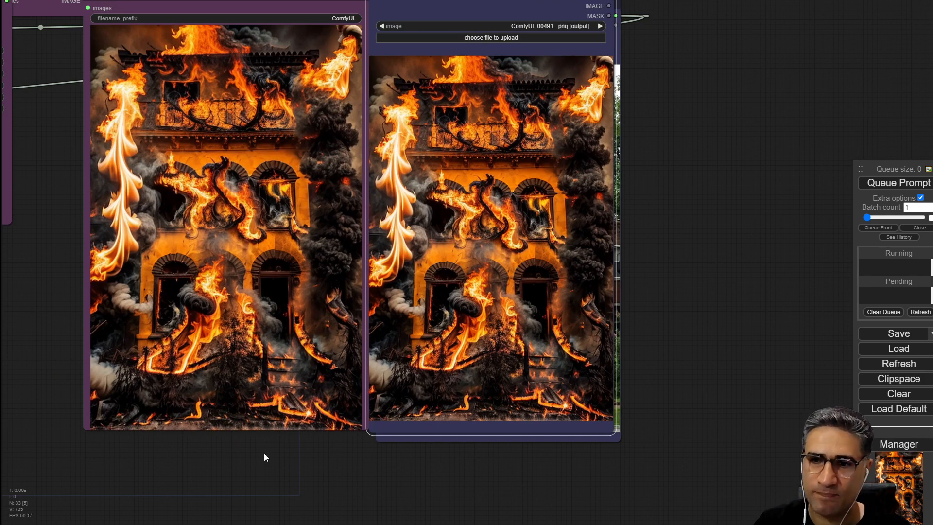
pyautogui.scroll(-5, 315, 363)
pyautogui.scroll(5, 72, 317)
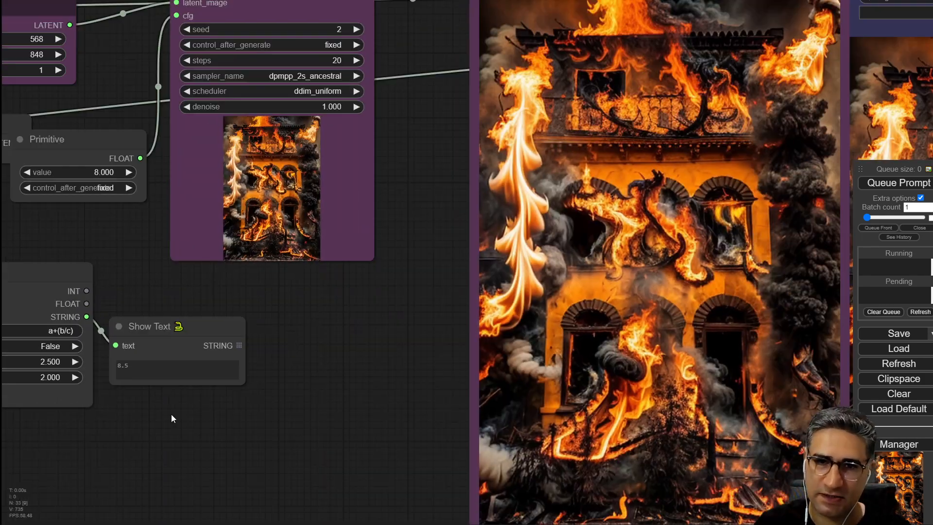
# Pan across the workflow and zoom in on the positive CLIP Text Encode prompt text.
pyautogui.moveTo(171, 415); pyautogui.dragTo(340, 399)
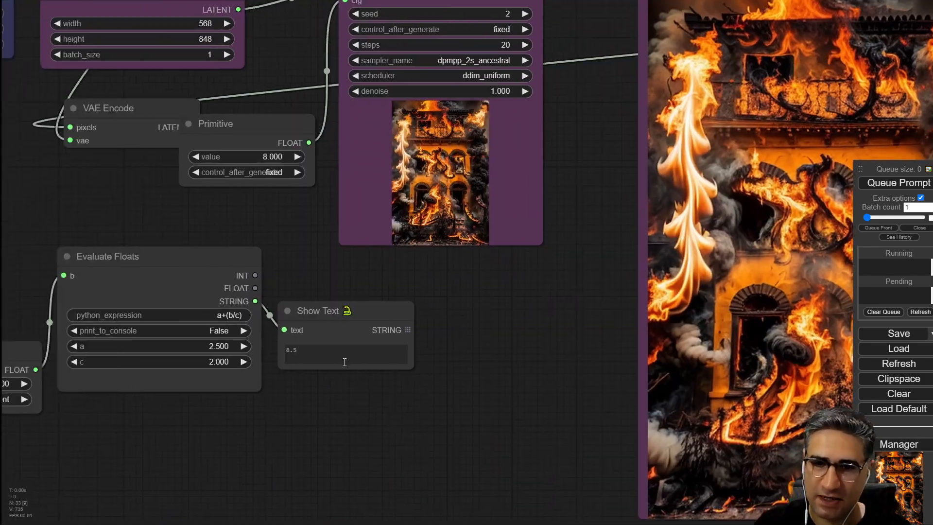
pyautogui.scroll(3, 267, 340)
pyautogui.scroll(-5, 363, 424)
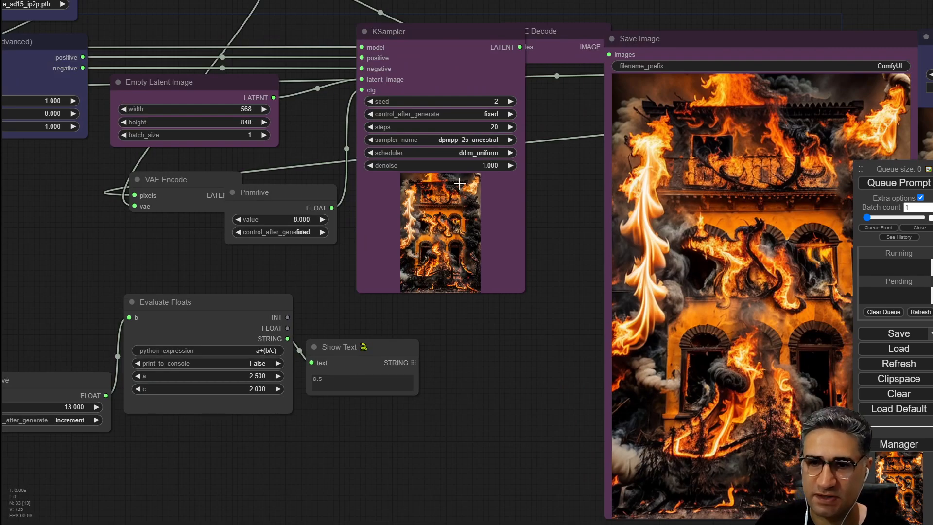
pyautogui.moveTo(556, 350); pyautogui.dragTo(334, 394)
pyautogui.scroll(-5, 364, 379)
pyautogui.moveTo(619, 363)
pyautogui.mouseDown()
pyautogui.moveTo(745, 333)
pyautogui.moveTo(829, 364)
pyautogui.moveTo(823, 373)
pyautogui.mouseUp()
pyautogui.moveTo(399, 310); pyautogui.dragTo(419, 316)
pyautogui.moveTo(246, 456); pyautogui.dragTo(406, 444)
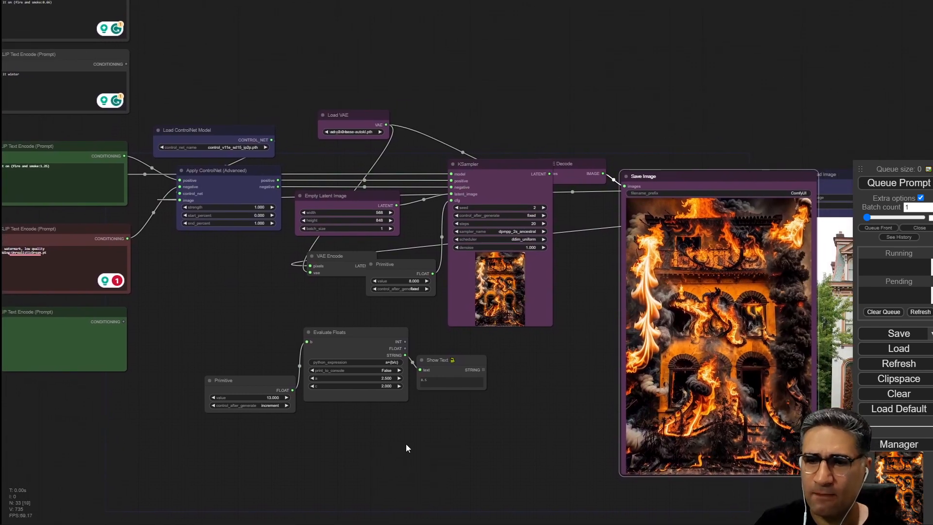
pyautogui.moveTo(153, 291); pyautogui.dragTo(452, 344)
pyautogui.scroll(3, 319, 216)
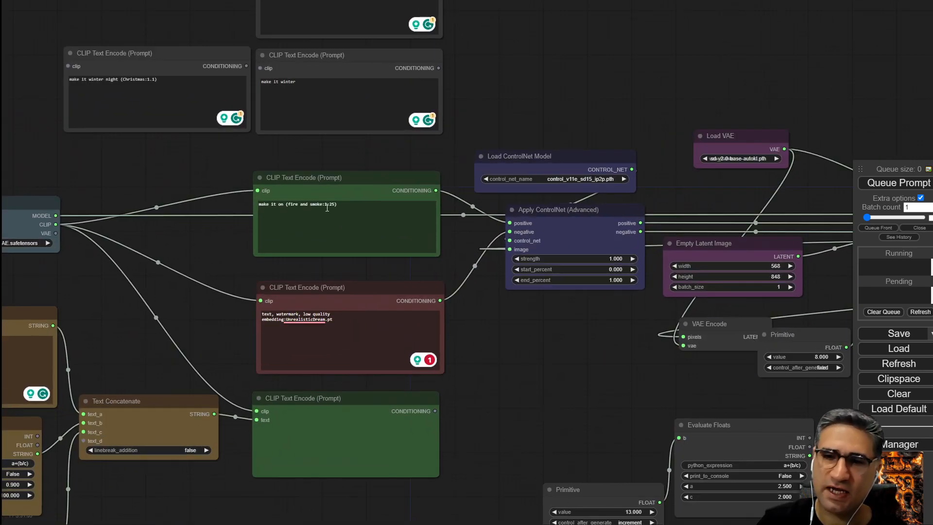
pyautogui.scroll(12, 311, 224)
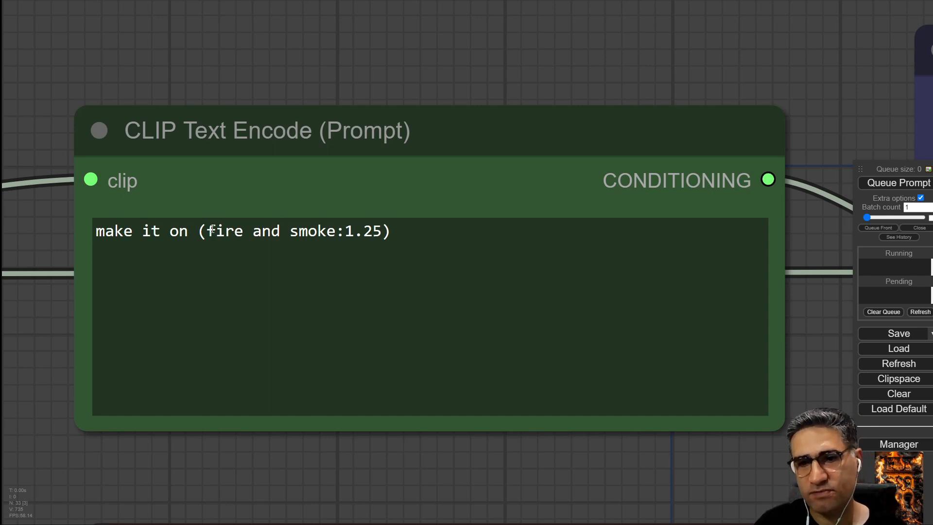
# Highlight the weighted "(fire and smoke:1.25)" phrase and its 1.25 weight in the positive prompt.
pyautogui.moveTo(212, 230); pyautogui.dragTo(391, 232)
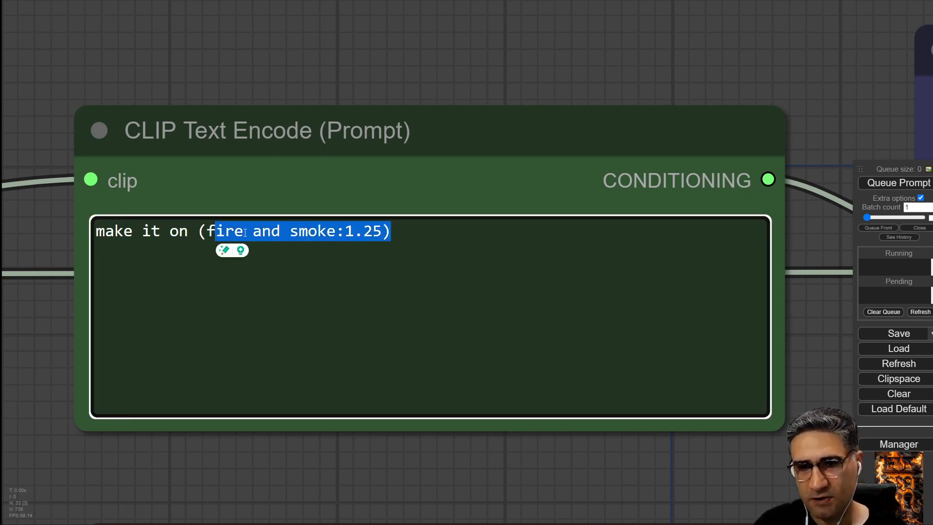
pyautogui.click(206, 231)
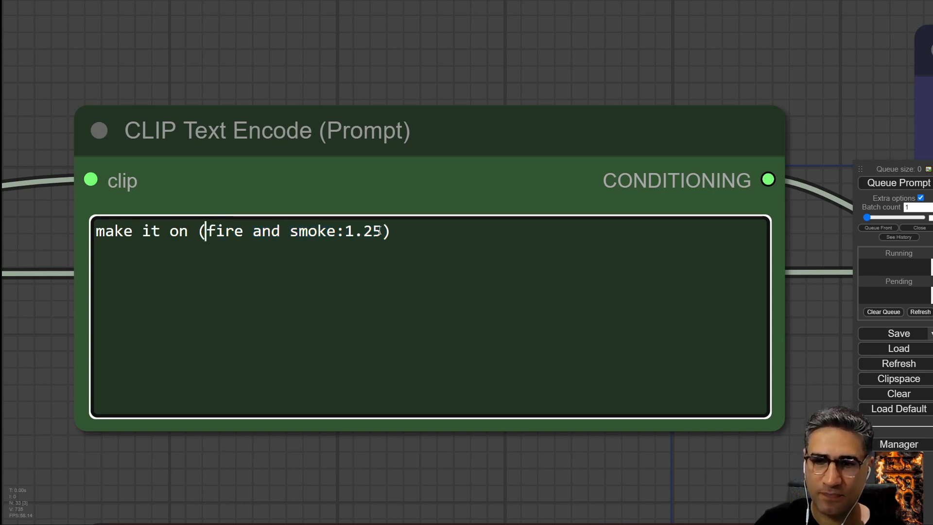
pyautogui.moveTo(380, 231); pyautogui.dragTo(343, 229)
pyautogui.scroll(-6, 414, 480)
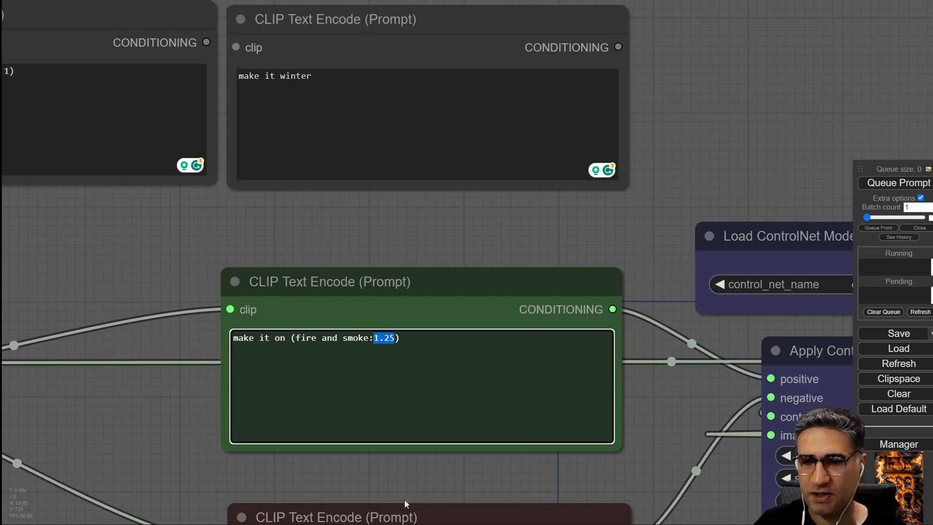
# Zoom out across the workflow and select the upper Text Multiline node that feeds Text Concatenate.
pyautogui.moveTo(399, 492); pyautogui.dragTo(380, 209)
pyautogui.scroll(-7, 379, 219)
pyautogui.moveTo(575, 375); pyautogui.dragTo(637, 145)
pyautogui.scroll(-4, 417, 358)
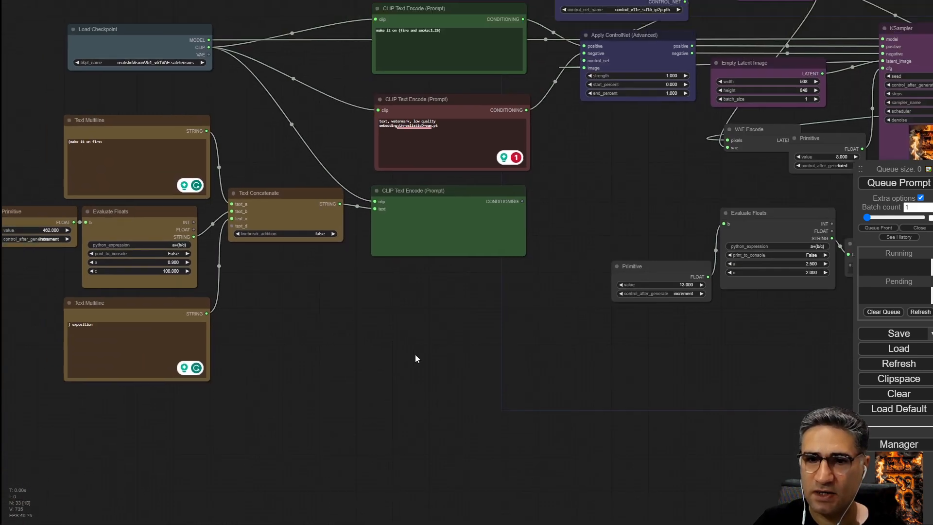
pyautogui.moveTo(347, 310); pyautogui.dragTo(521, 334)
pyautogui.scroll(6, 335, 148)
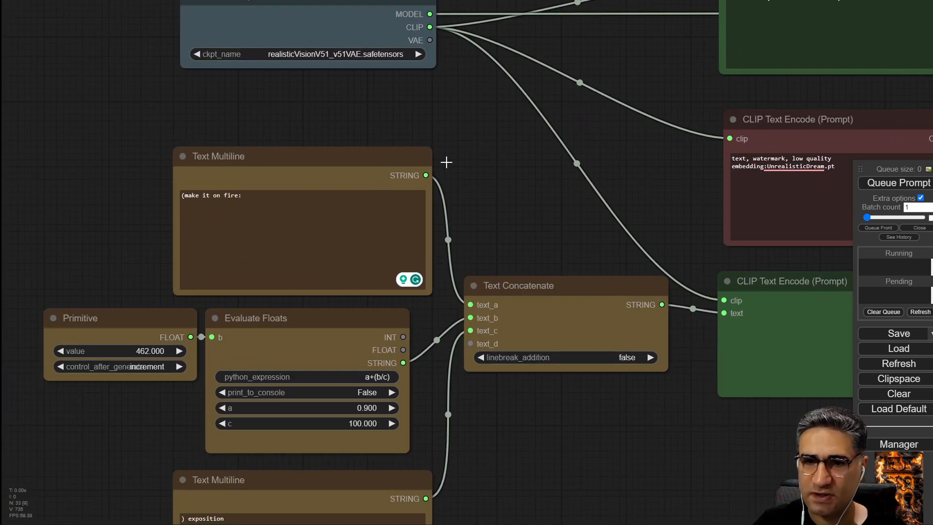
pyautogui.moveTo(329, 104); pyautogui.dragTo(275, 75)
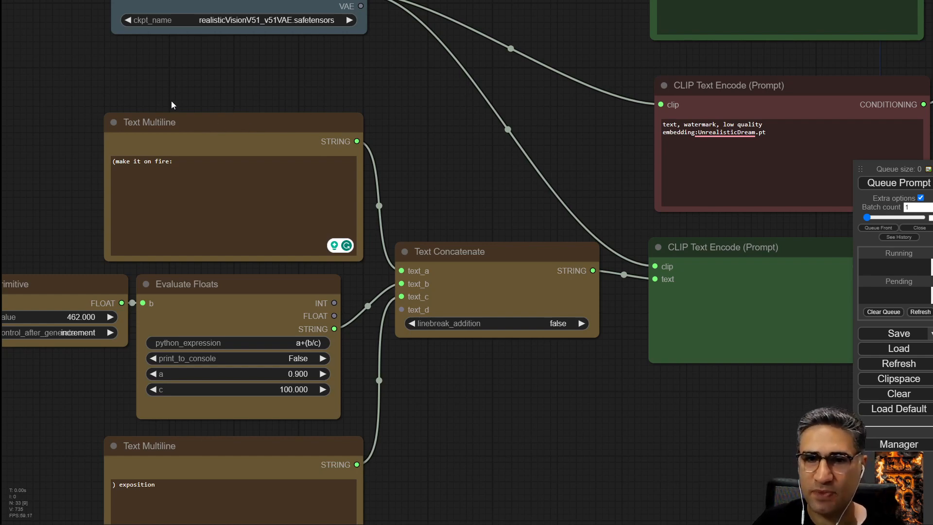
pyautogui.scroll(6, 172, 101)
pyautogui.click(138, 142)
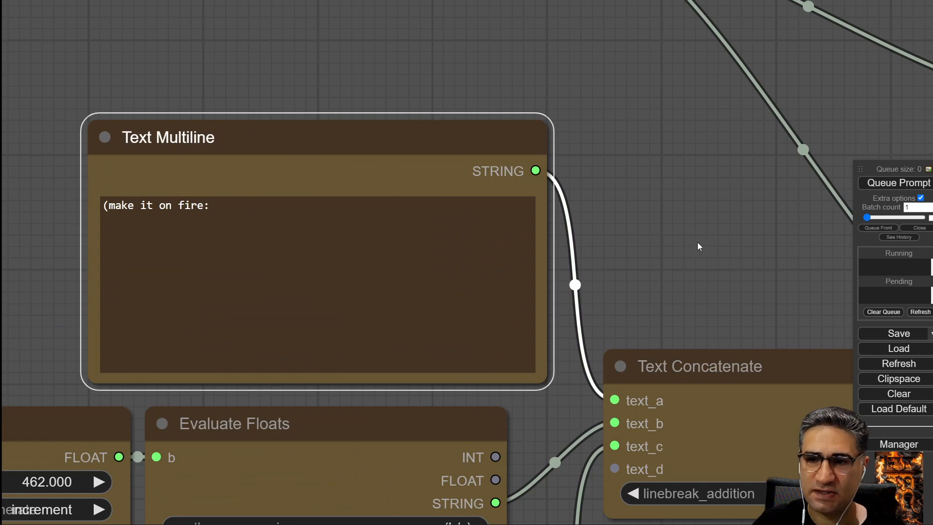
# Inspect the Text Concatenate node's inputs and the Evaluate Floats node wired into text_b.
pyautogui.moveTo(723, 321); pyautogui.dragTo(350, 121)
pyautogui.click(284, 170)
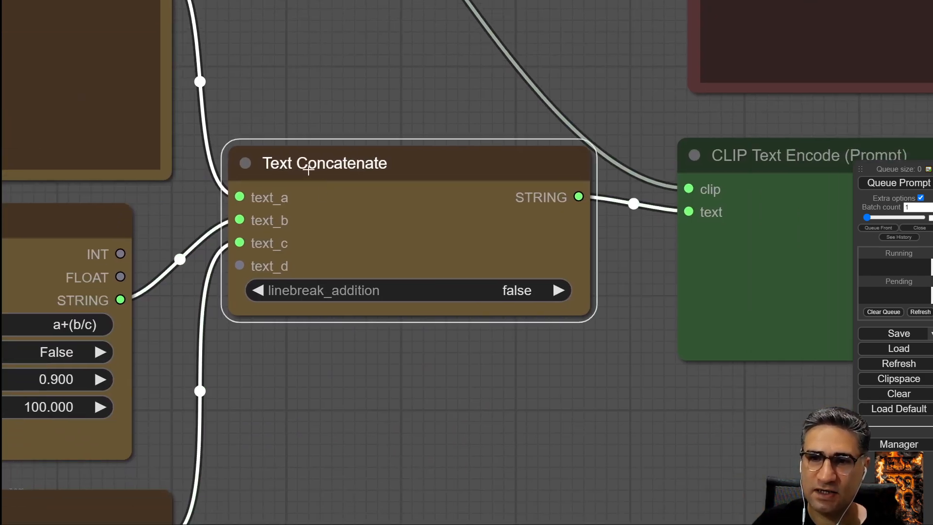
pyautogui.moveTo(236, 62); pyautogui.dragTo(461, 106)
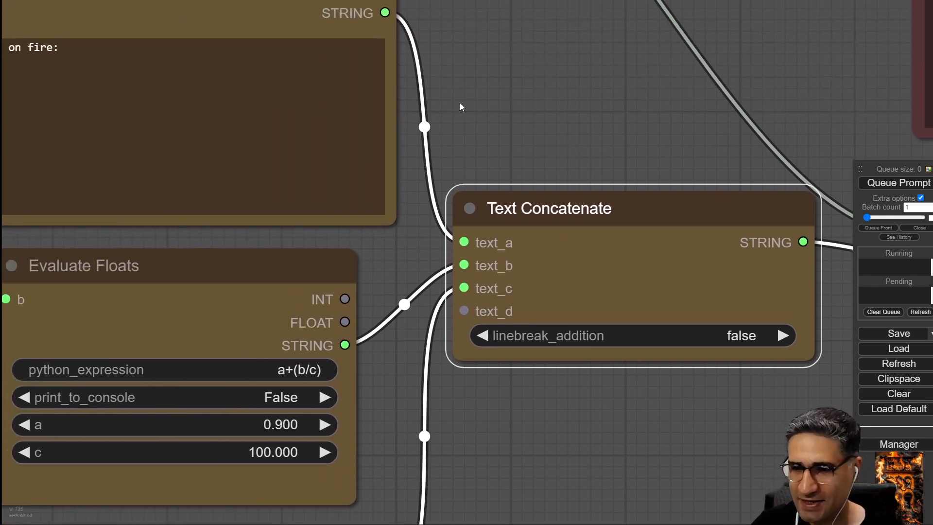
pyautogui.moveTo(461, 106); pyautogui.dragTo(601, 232)
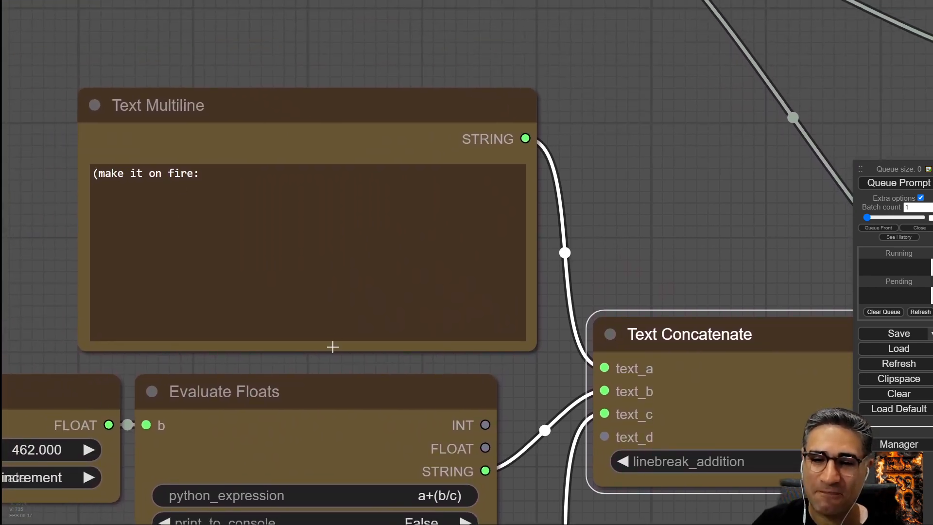
pyautogui.moveTo(308, 401); pyautogui.dragTo(259, 407)
pyautogui.moveTo(423, 362); pyautogui.dragTo(488, 134)
pyautogui.moveTo(420, 159); pyautogui.dragTo(465, 148)
pyautogui.scroll(-5, 118, 331)
pyautogui.moveTo(114, 338); pyautogui.dragTo(180, 359)
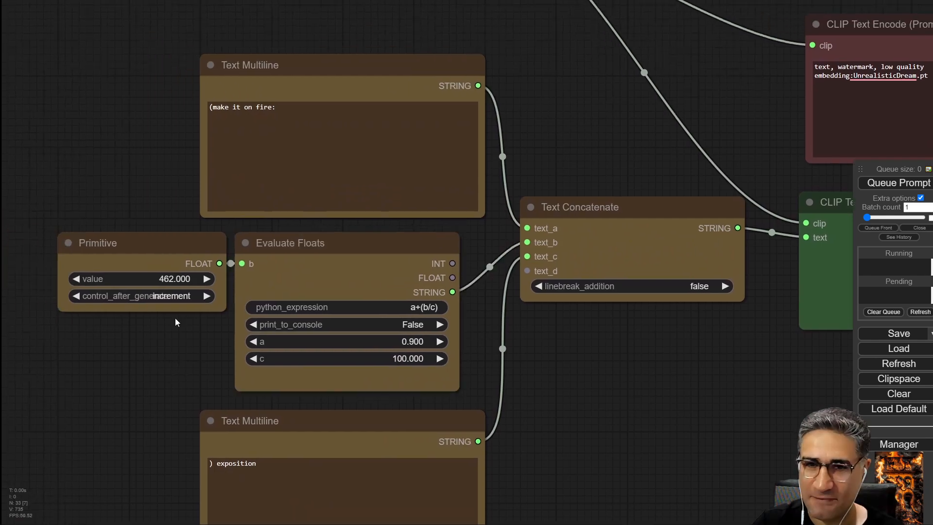
# Zoom in on the upper Text Multiline node and highlight its "make it on fire:" text.
pyautogui.scroll(1, 142, 105)
pyautogui.moveTo(142, 108); pyautogui.dragTo(90, 157)
pyautogui.scroll(-6, 111, 180)
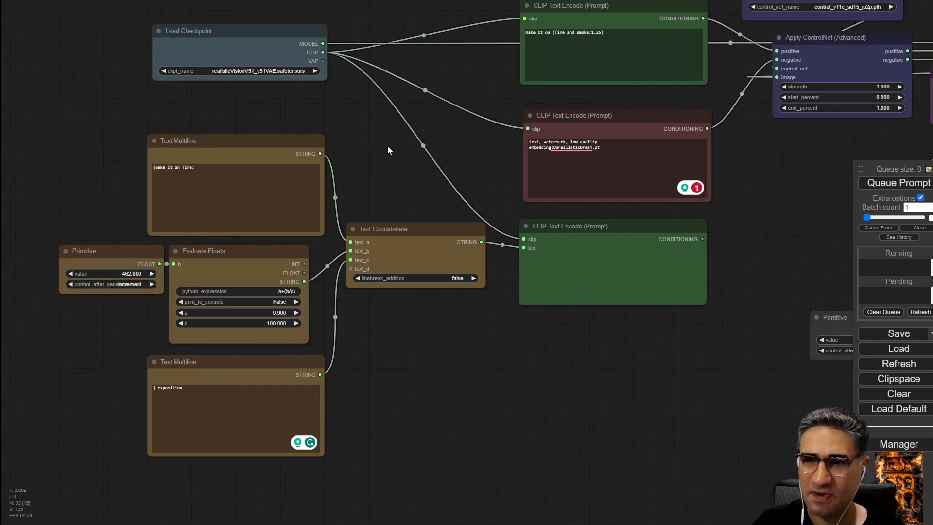
pyautogui.scroll(6, 234, 109)
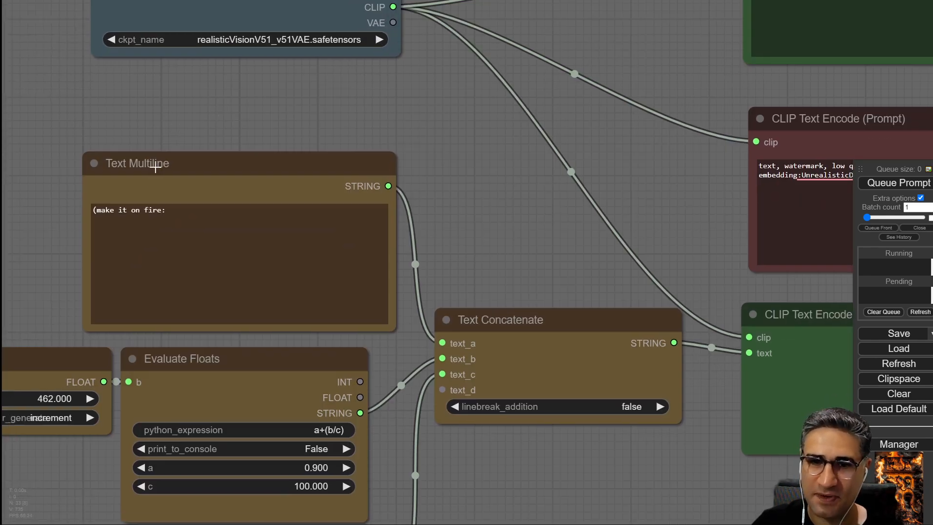
pyautogui.scroll(6, 72, 208)
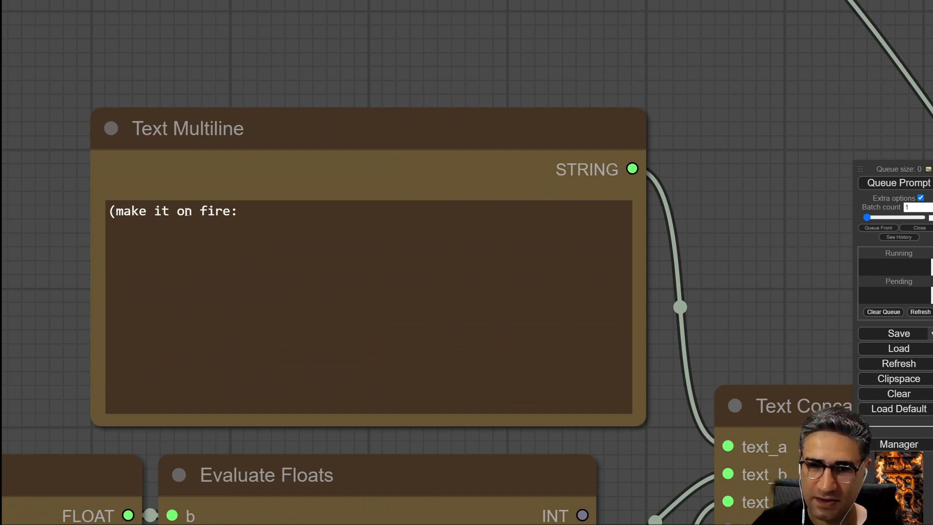
pyautogui.moveTo(239, 210); pyautogui.dragTo(116, 210)
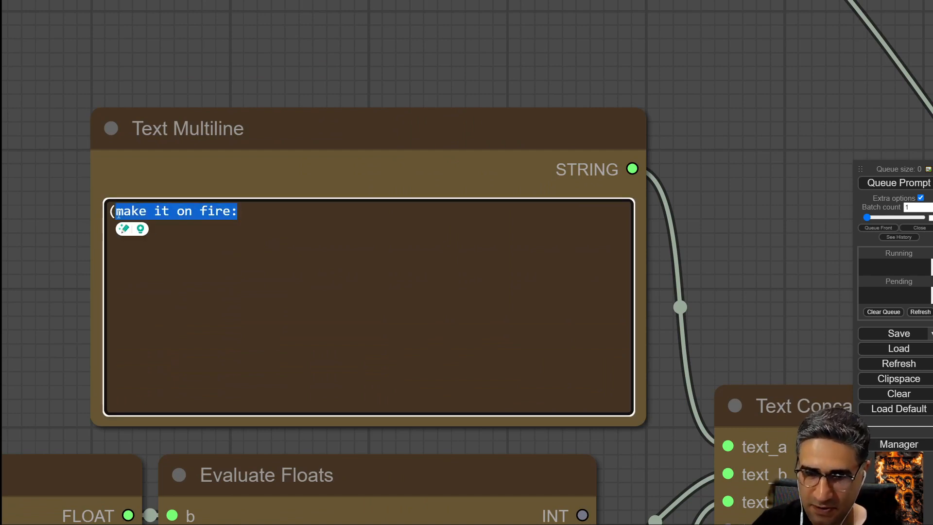
# Examine the Evaluate Floats node's a+(b/c) expression, its a and c values, and the Primitive feeding b.
pyautogui.moveTo(167, 470); pyautogui.dragTo(223, 493)
pyautogui.moveTo(24, 351); pyautogui.dragTo(38, 11)
pyautogui.moveTo(176, 357); pyautogui.dragTo(194, 298)
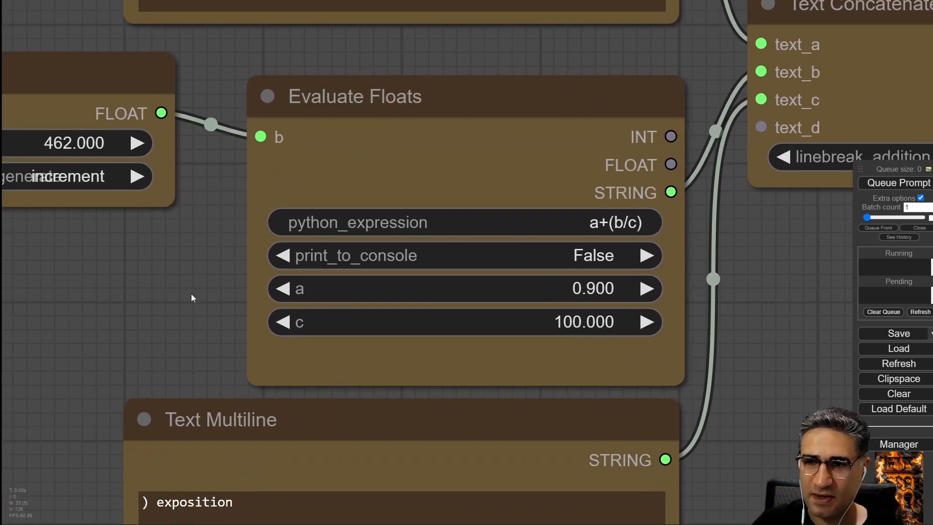
pyautogui.scroll(-2, 166, 325)
pyautogui.moveTo(506, 173); pyautogui.dragTo(483, 140)
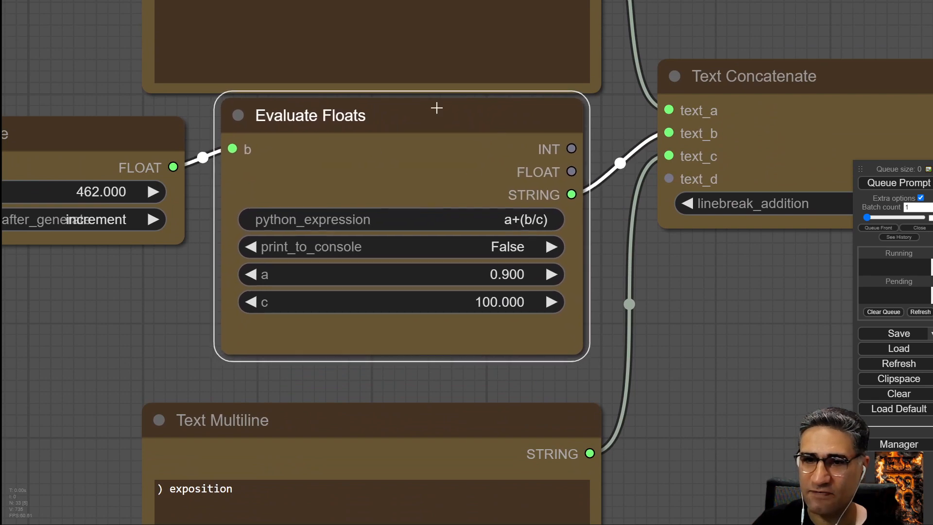
pyautogui.moveTo(202, 260); pyautogui.dragTo(343, 310)
pyautogui.click(483, 171)
pyautogui.moveTo(484, 171); pyautogui.dragTo(502, 168)
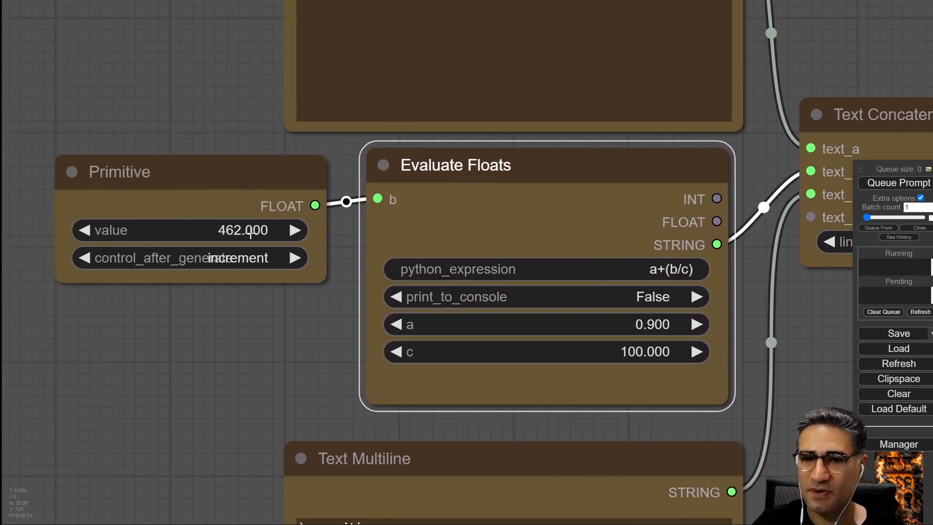
pyautogui.moveTo(255, 381); pyautogui.dragTo(201, 372)
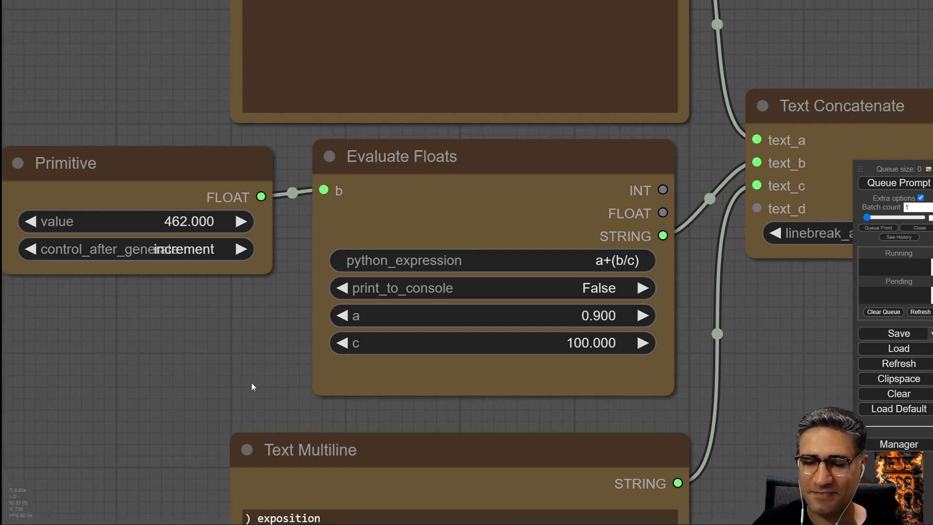
pyautogui.moveTo(444, 154); pyautogui.dragTo(423, 154)
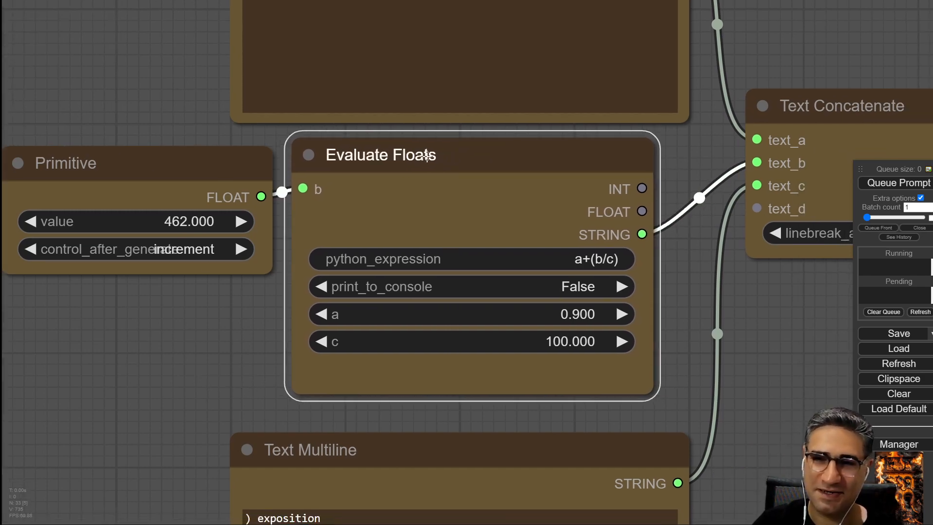
pyautogui.moveTo(763, 332); pyautogui.dragTo(623, 305)
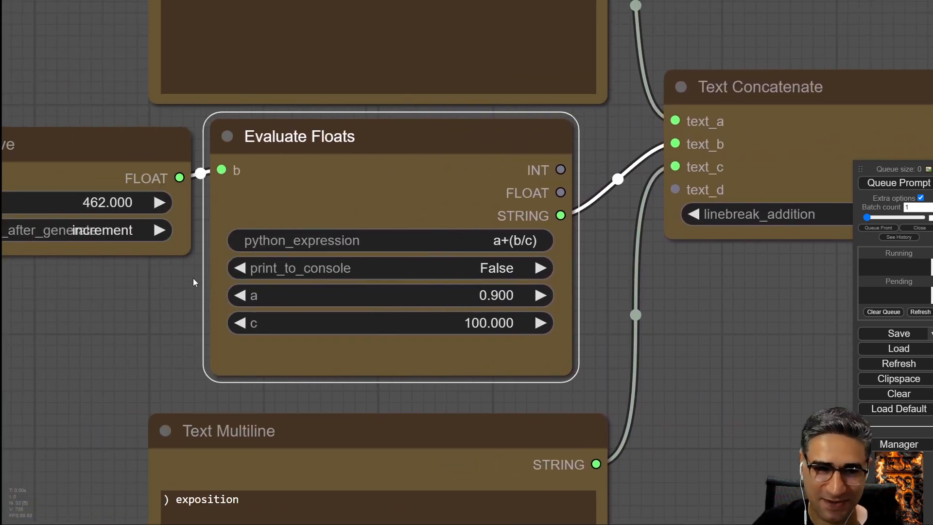
pyautogui.moveTo(113, 253); pyautogui.dragTo(264, 224)
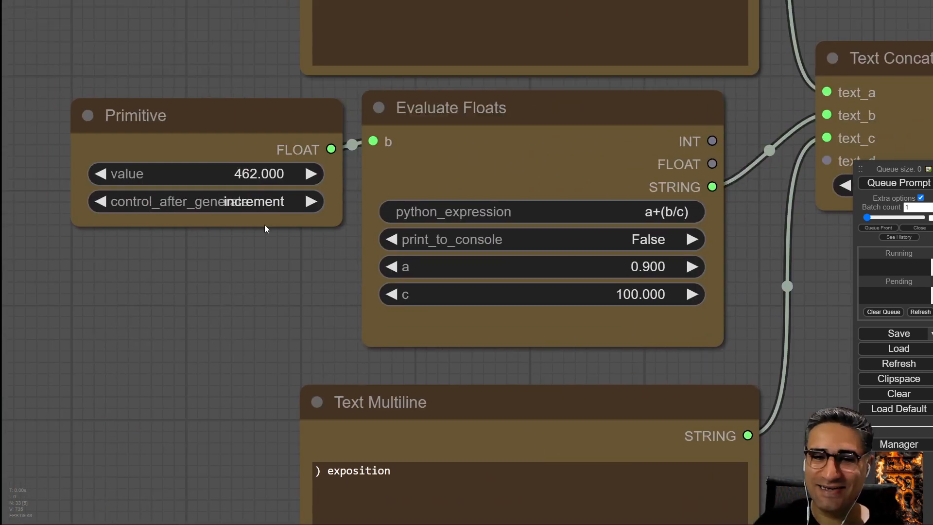
# Widen the Primitive node feeding Evaluate Floats and set its value to 2.
pyautogui.moveTo(222, 178); pyautogui.dragTo(91, 183)
pyautogui.scroll(3, 249, 203)
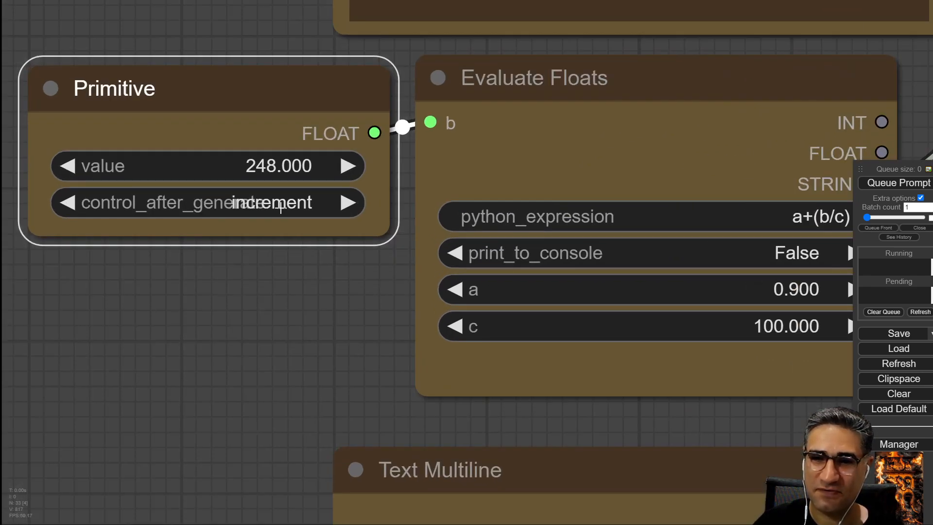
pyautogui.moveTo(387, 234); pyautogui.dragTo(426, 239)
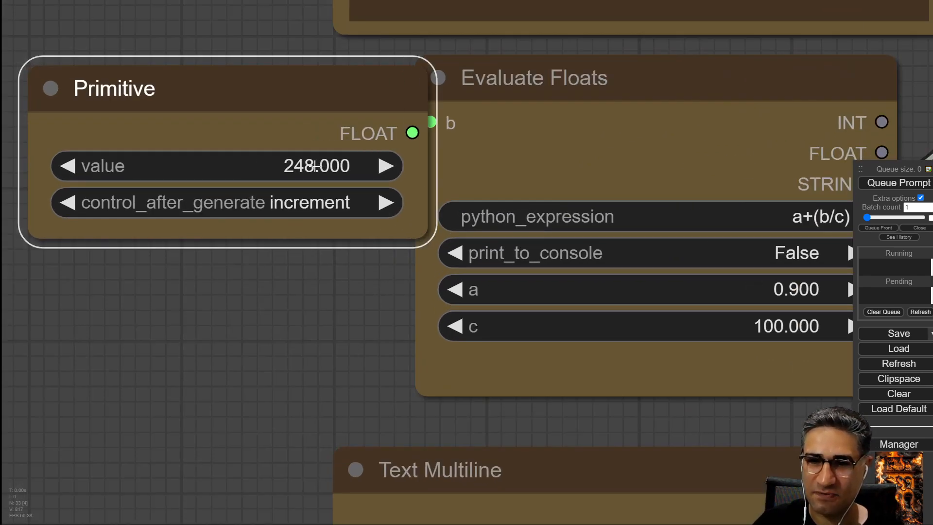
pyautogui.moveTo(315, 167); pyautogui.dragTo(202, 163)
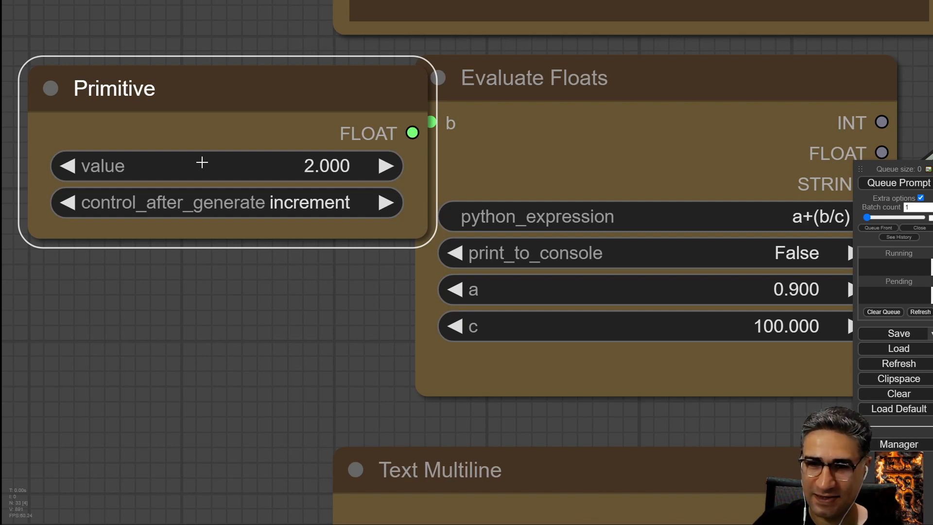
# Pan down to the lower Text Multiline node and highlight its ") exposition" text.
pyautogui.moveTo(267, 376); pyautogui.dragTo(0, 293)
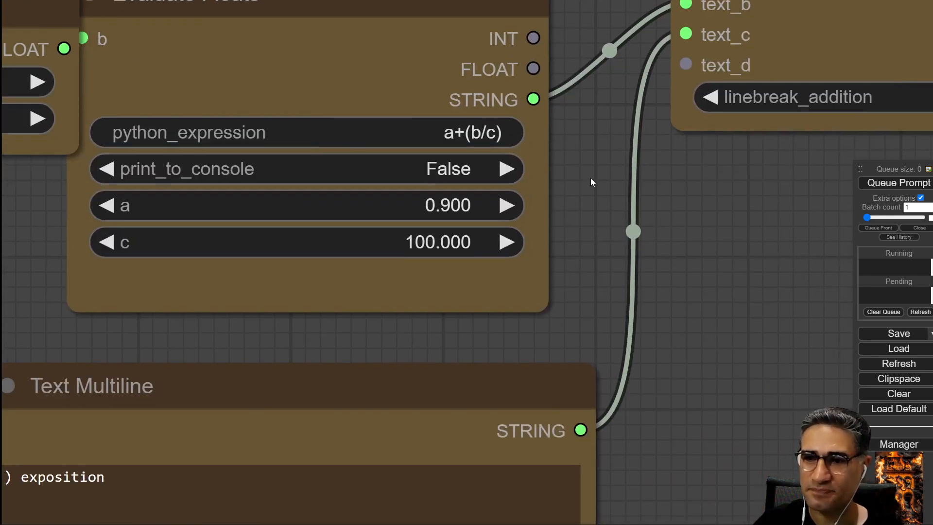
pyautogui.moveTo(591, 179); pyautogui.dragTo(614, 67)
pyautogui.scroll(-3, 518, 264)
pyautogui.scroll(5, 135, 223)
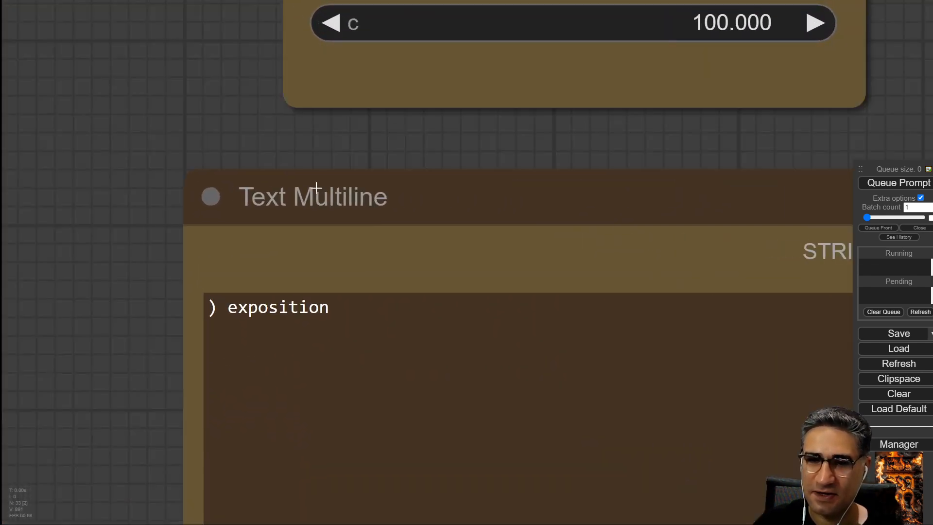
pyautogui.click(316, 188)
pyautogui.scroll(-3, 181, 203)
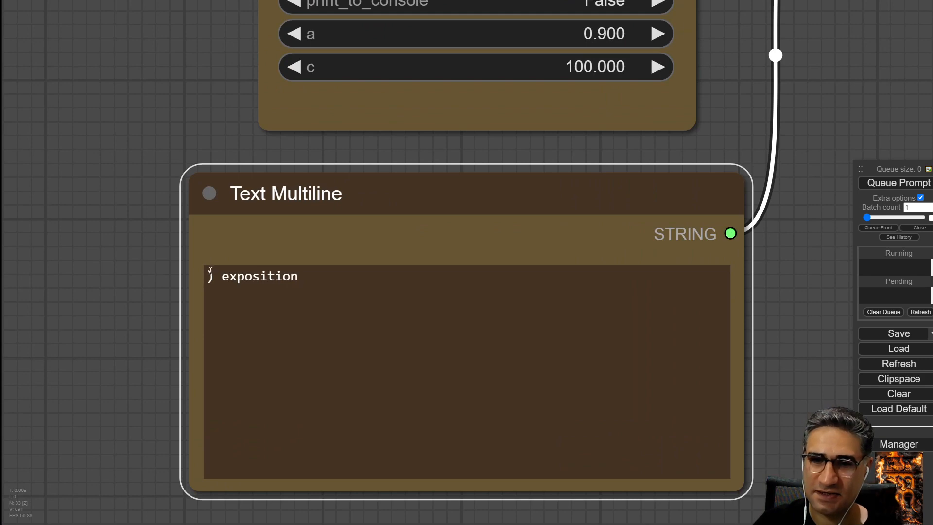
pyautogui.moveTo(333, 277); pyautogui.dragTo(135, 281)
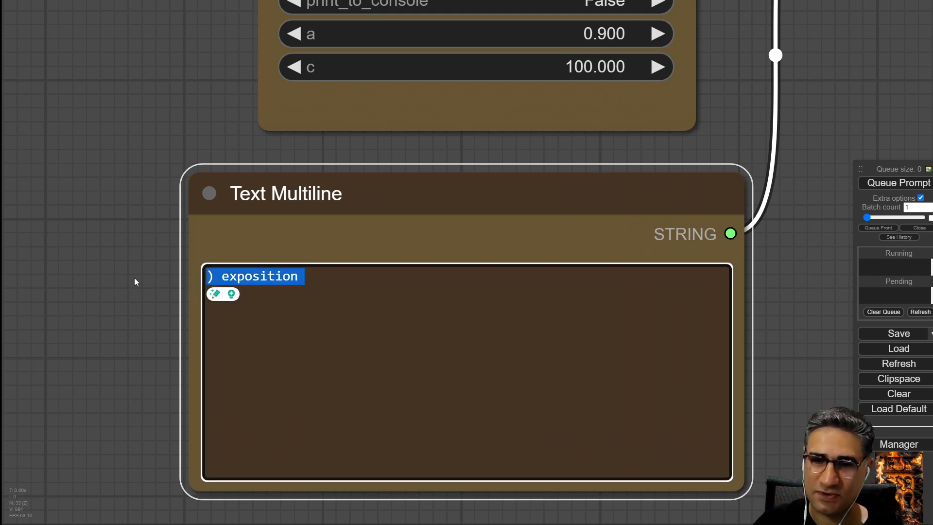
pyautogui.scroll(-6, 136, 289)
# Move the Primitive node slightly left of Evaluate Floats and review the prompt-building node chain.
pyautogui.moveTo(111, 161); pyautogui.dragTo(156, 335)
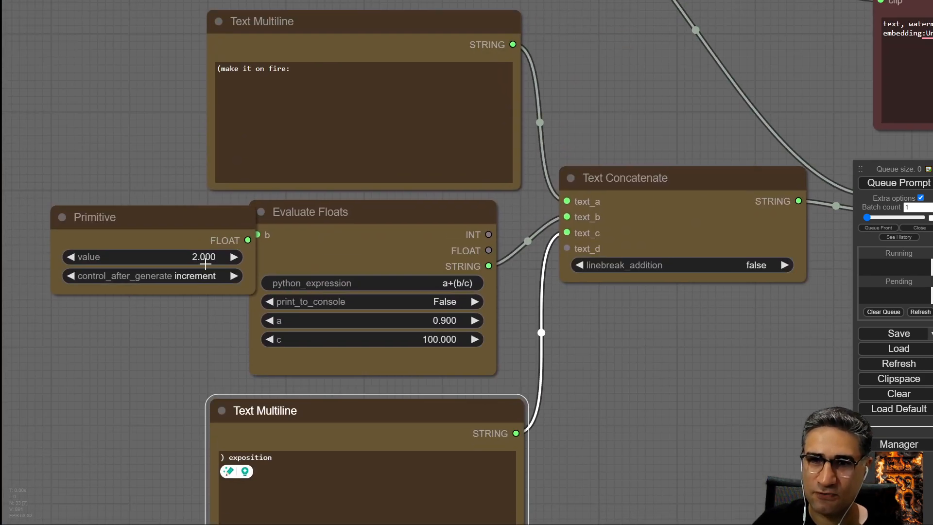
pyautogui.moveTo(316, 65); pyautogui.dragTo(181, 76)
pyautogui.click(308, 71)
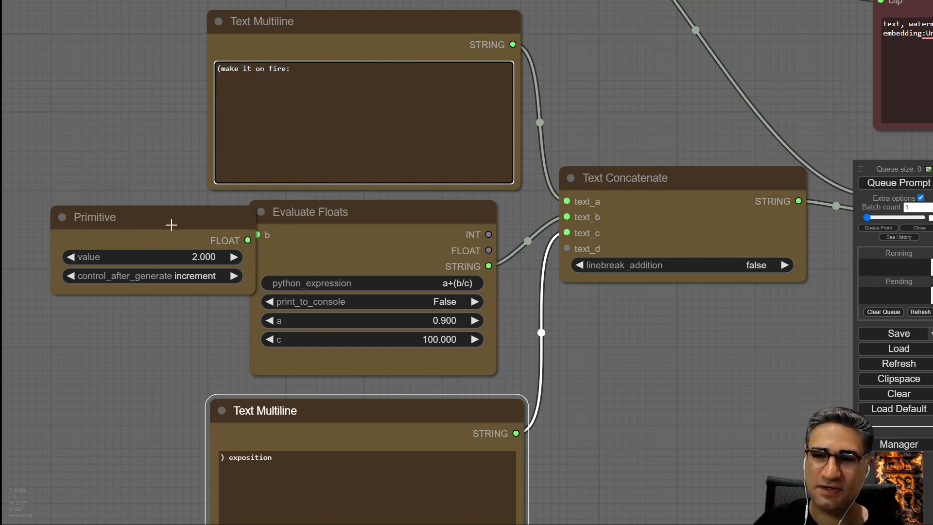
pyautogui.moveTo(171, 223); pyautogui.dragTo(129, 216)
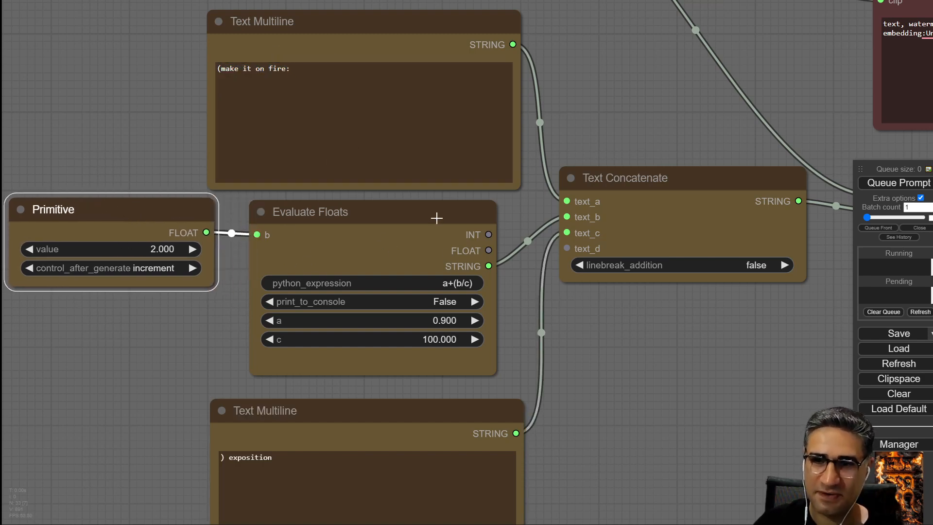
pyautogui.moveTo(437, 219); pyautogui.dragTo(437, 217)
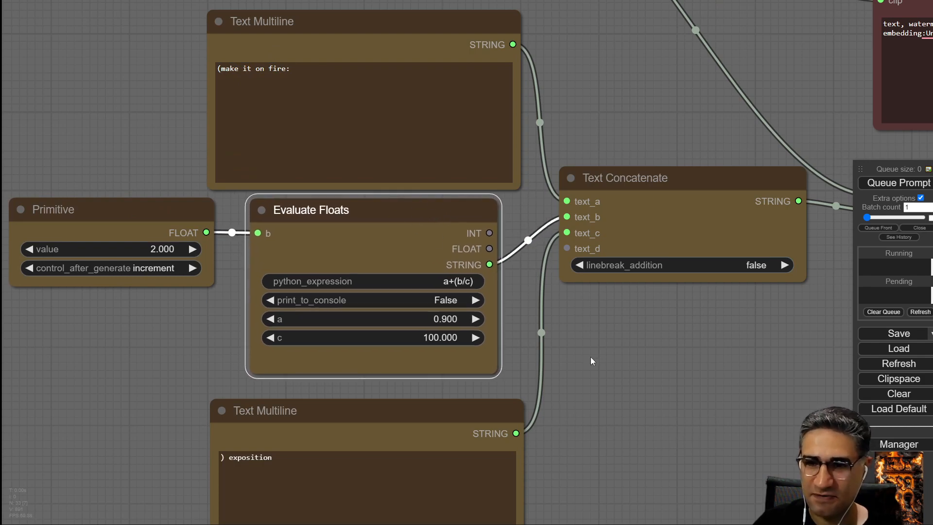
pyautogui.moveTo(590, 362); pyautogui.dragTo(537, 188)
pyautogui.click(221, 267)
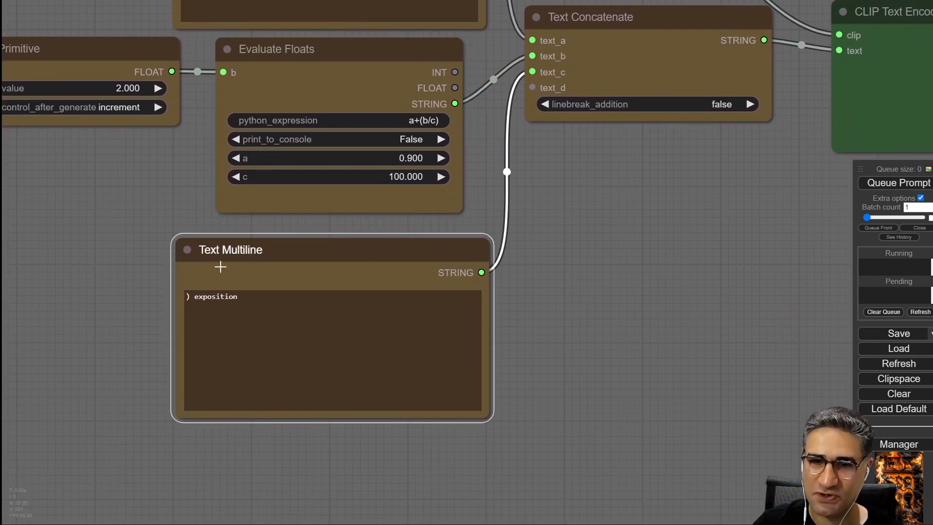
pyautogui.moveTo(609, 180); pyautogui.dragTo(450, 332)
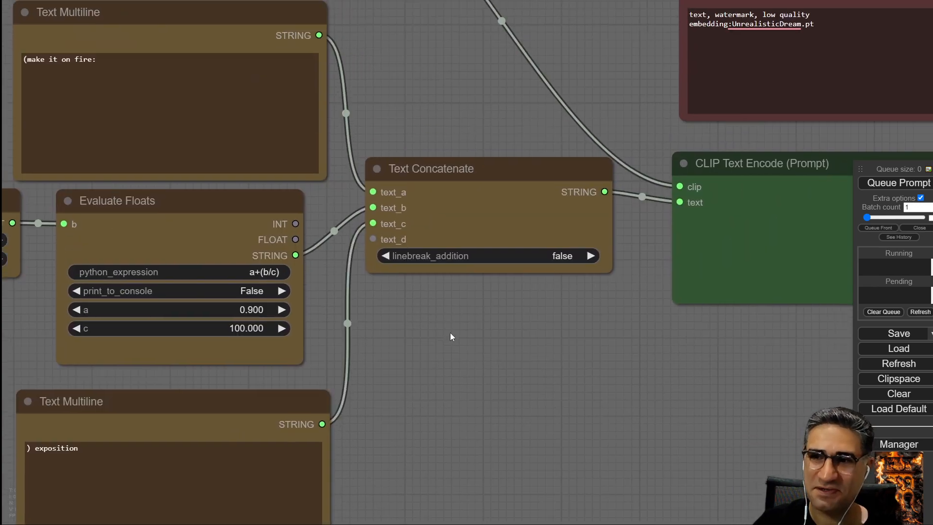
# Examine the CLIP Text Encode prompt containing the weighted fire and smoke text and the nodes around it.
pyautogui.scroll(-5, 449, 333)
pyautogui.moveTo(498, 141); pyautogui.dragTo(248, 360)
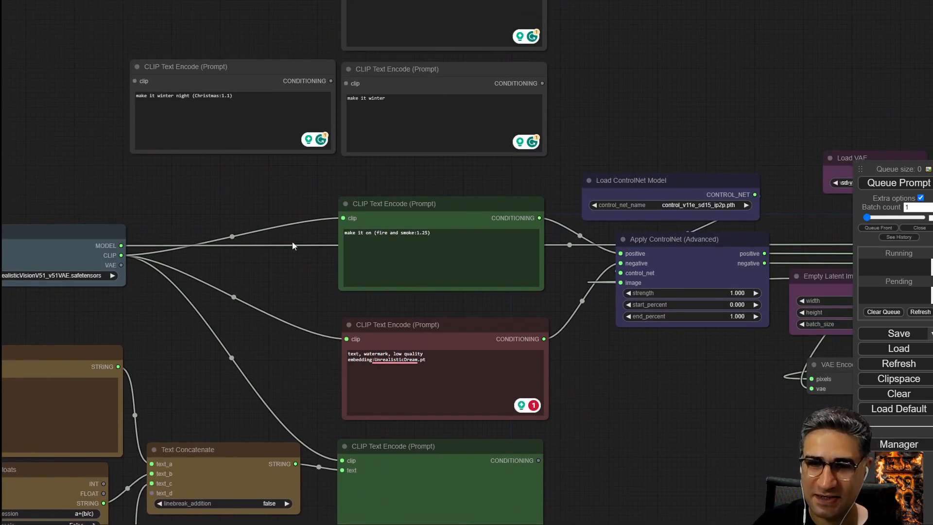
pyautogui.scroll(8, 294, 246)
pyautogui.moveTo(656, 206); pyautogui.dragTo(381, 217)
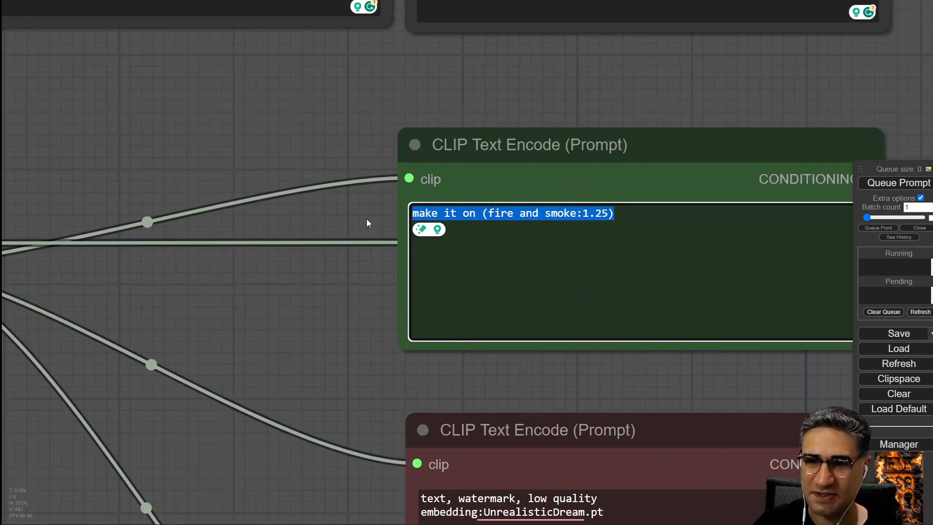
pyautogui.moveTo(393, 382); pyautogui.dragTo(194, 366)
pyautogui.scroll(3, 205, 372)
pyautogui.scroll(-4, 205, 374)
pyautogui.moveTo(180, 455); pyautogui.dragTo(358, 280)
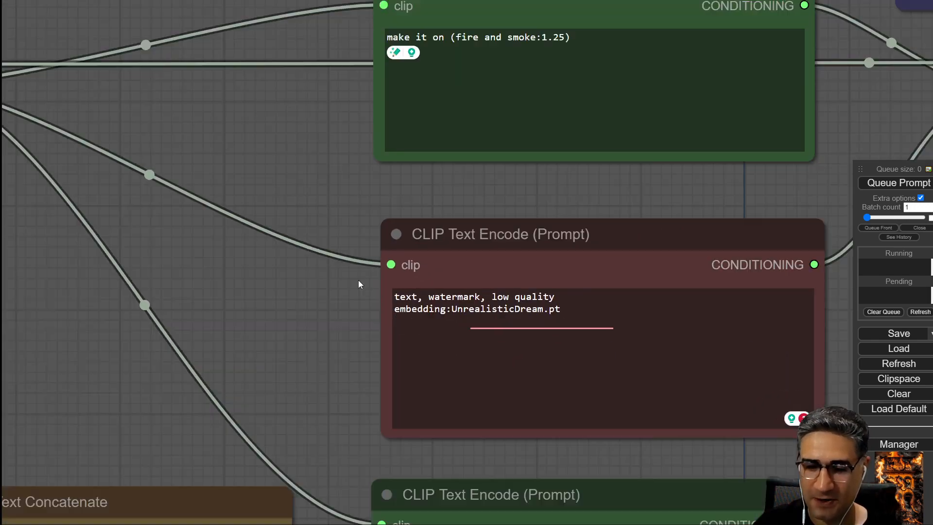
pyautogui.scroll(-2, 360, 274)
pyautogui.moveTo(301, 389); pyautogui.dragTo(364, 194)
pyautogui.moveTo(319, 437); pyautogui.dragTo(383, 236)
pyautogui.moveTo(280, 268)
pyautogui.mouseDown()
pyautogui.moveTo(479, 260)
pyautogui.moveTo(278, 256)
pyautogui.mouseUp()
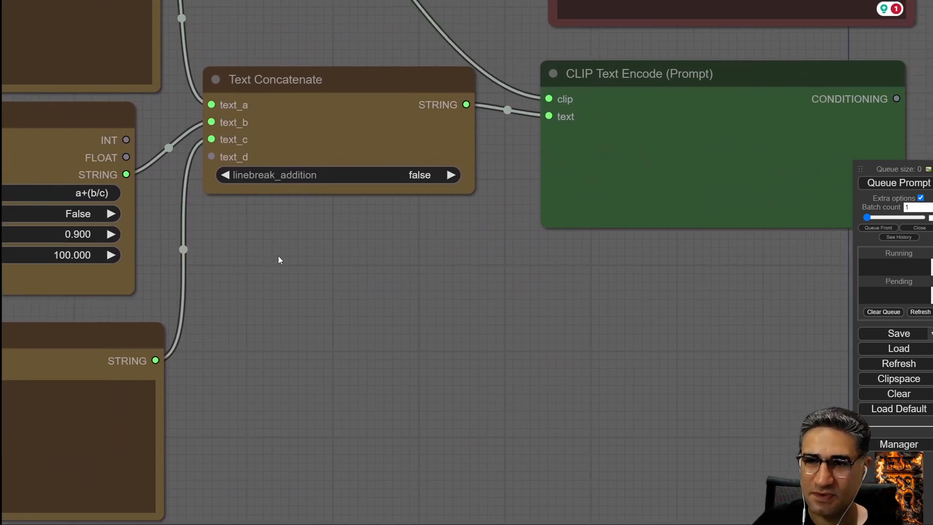
# Connect a new Show Text node to the Text Concatenate string output and place it below.
pyautogui.moveTo(466, 103); pyautogui.dragTo(465, 241)
pyautogui.click(488, 291)
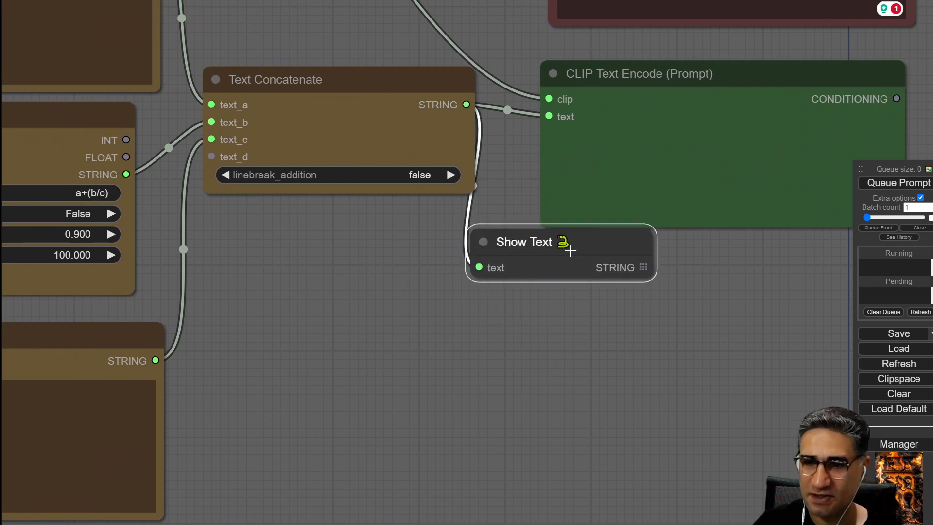
pyautogui.moveTo(566, 246); pyautogui.dragTo(570, 313)
# Queue the prompt and widen the Show Text node to read the concatenated text.
pyautogui.scroll(3, 571, 313)
pyautogui.moveTo(623, 344); pyautogui.dragTo(480, 329)
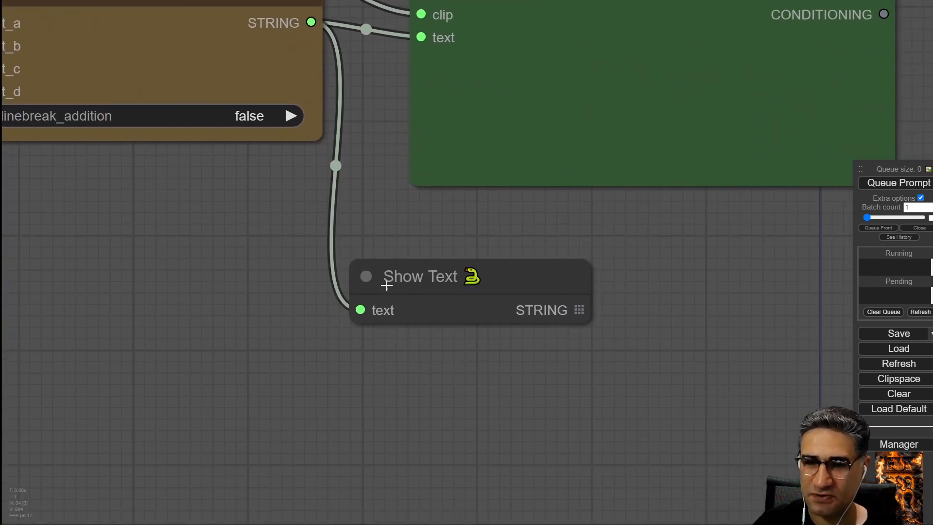
pyautogui.click(873, 184)
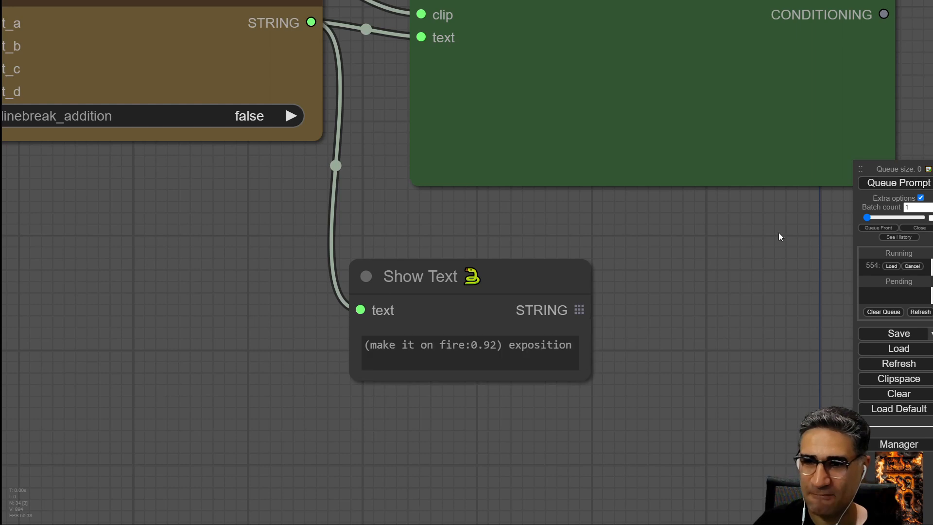
pyautogui.moveTo(592, 375); pyautogui.dragTo(728, 402)
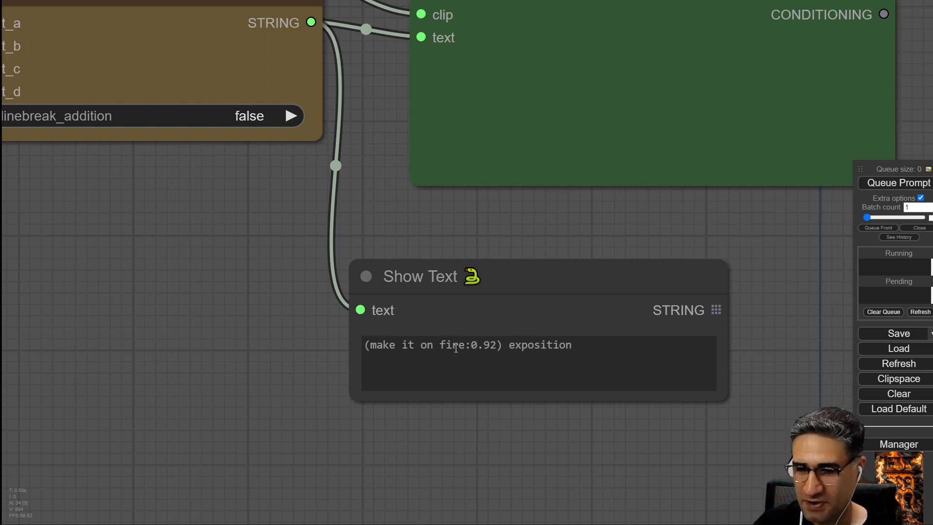
pyautogui.scroll(9, 514, 444)
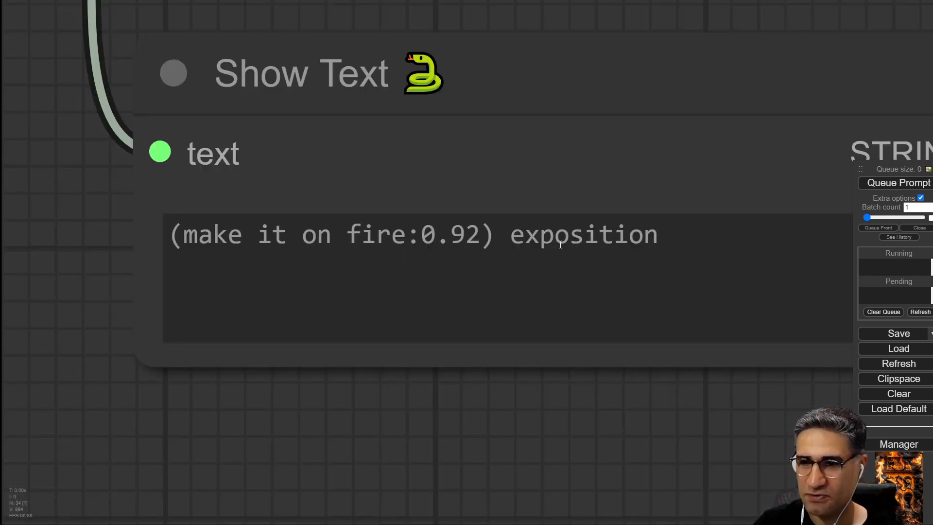
pyautogui.scroll(-10, 535, 431)
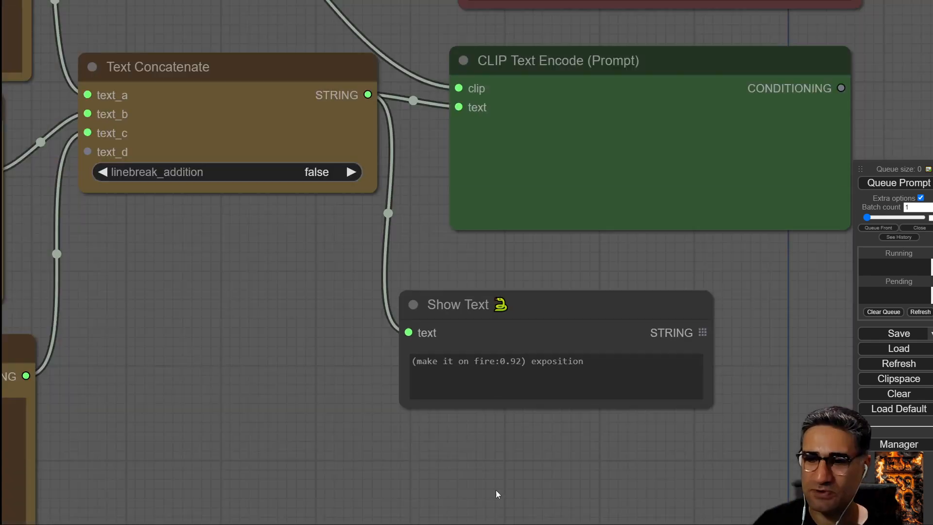
# Replace "exposition" with "smoke" in the lower Text Multiline node.
pyautogui.moveTo(496, 491); pyautogui.dragTo(687, 233)
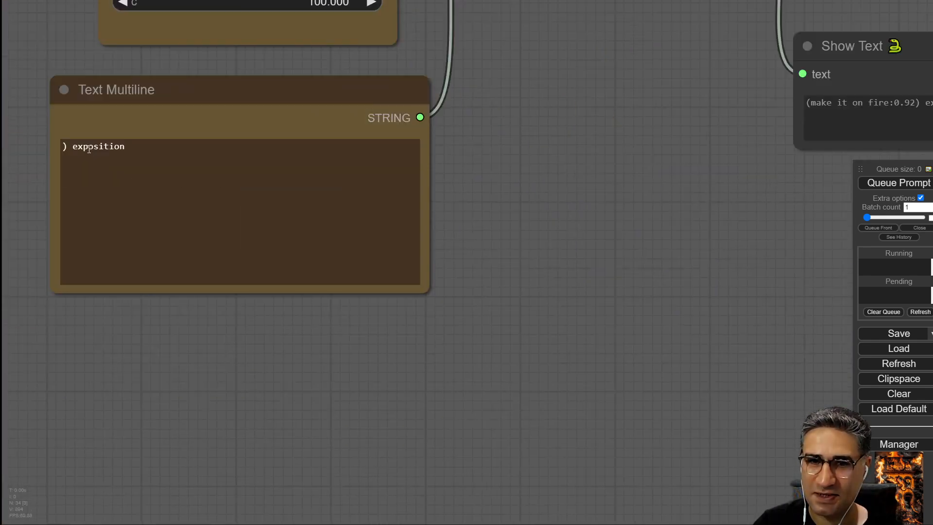
pyautogui.moveTo(122, 147); pyautogui.dragTo(72, 150)
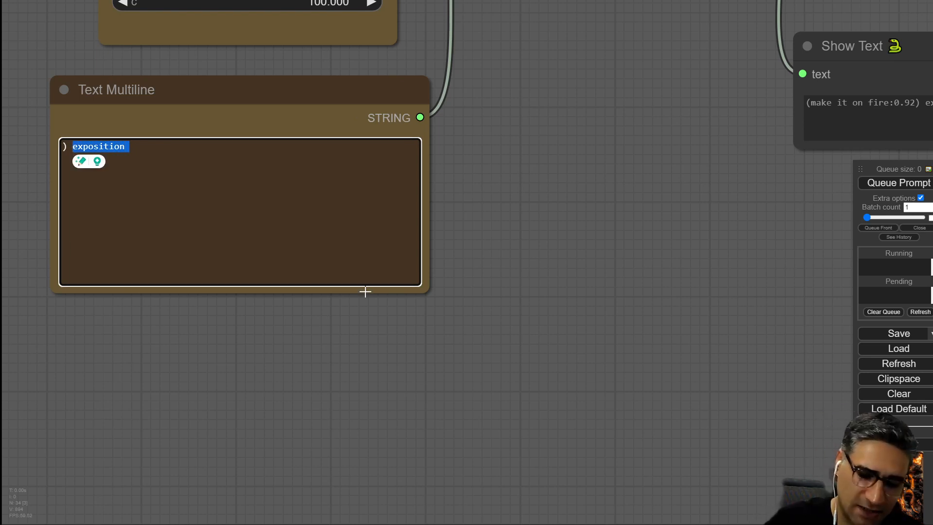
pyautogui.write('s')
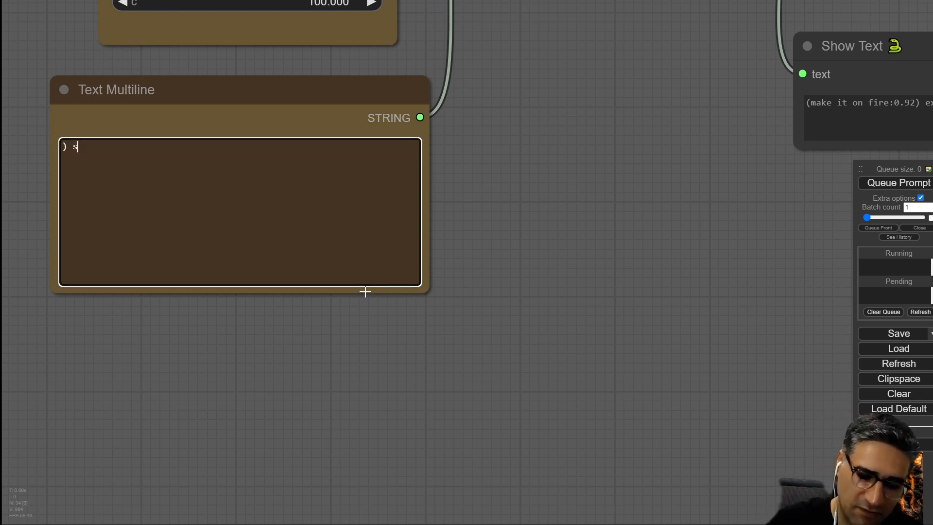
pyautogui.write('moke')
# Queue the prompt again to refresh the concatenated text in Show Text.
pyautogui.moveTo(700, 287); pyautogui.dragTo(513, 301)
pyautogui.doubleClick(680, 266)
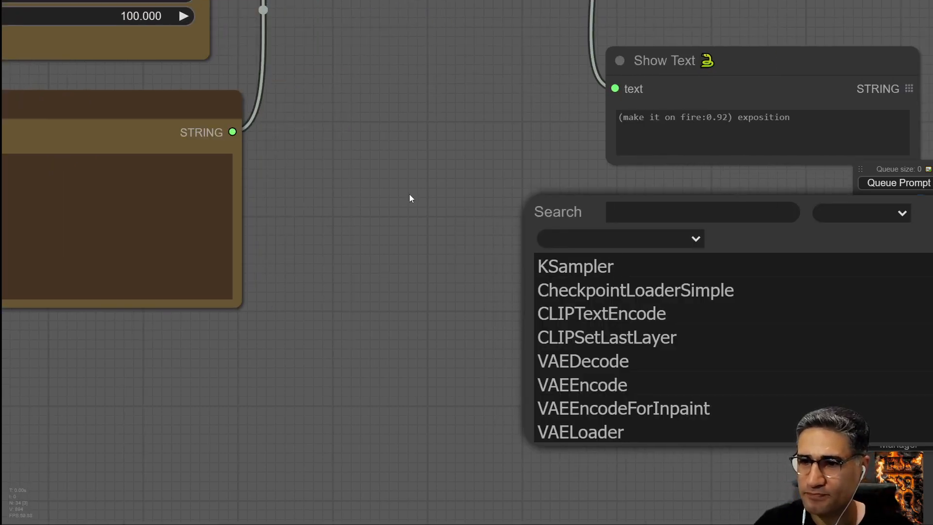
pyautogui.hotkey('ctrl', 'Return')
pyautogui.moveTo(727, 205); pyautogui.dragTo(447, 252)
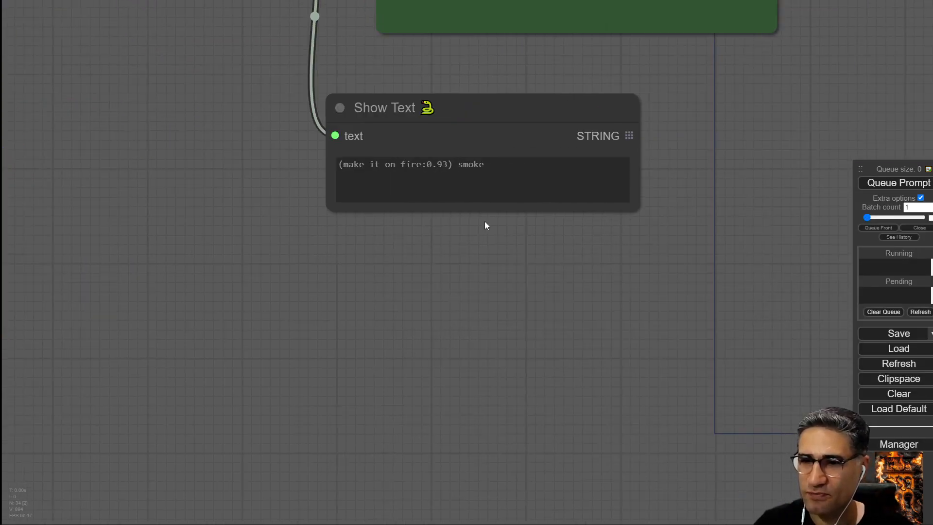
pyautogui.scroll(5, 426, 167)
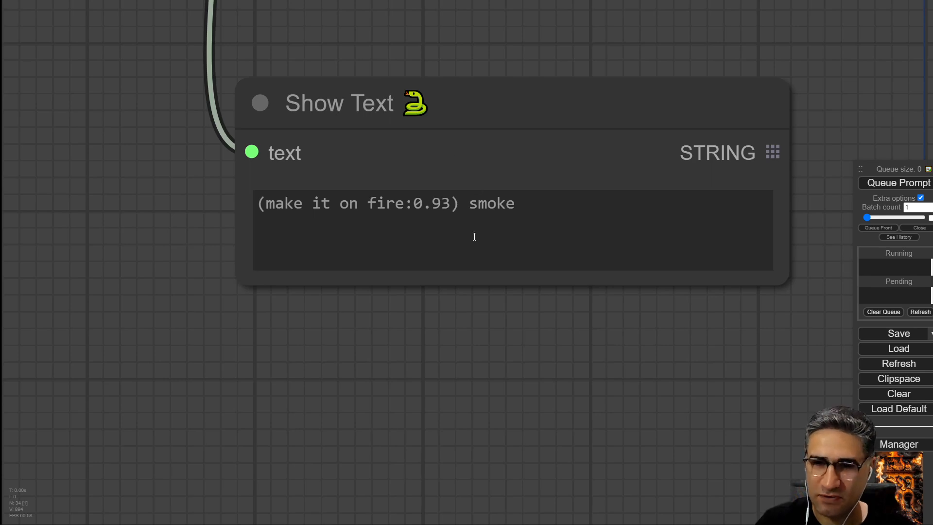
pyautogui.scroll(-8, 371, 350)
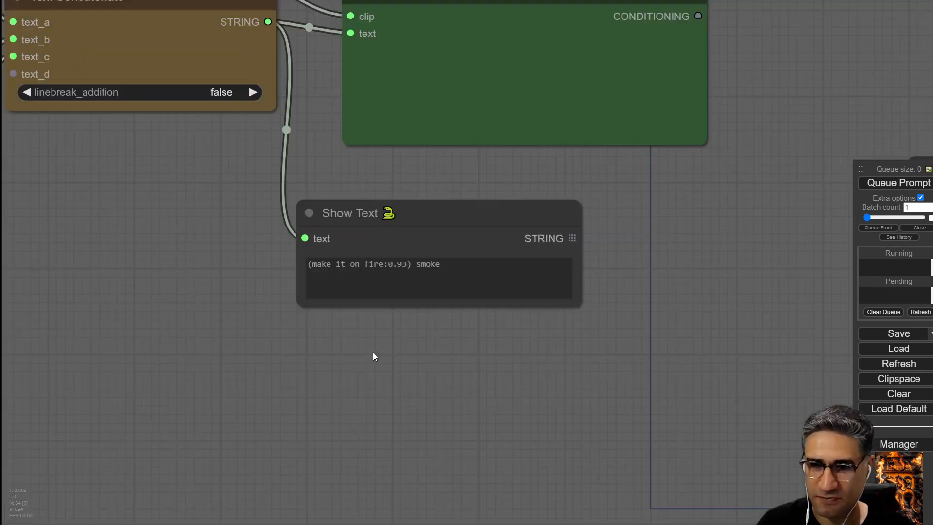
# Queue the prompt five times in a row to step the fire weight upward.
pyautogui.moveTo(200, 348); pyautogui.dragTo(607, 441)
pyautogui.moveTo(244, 155)
pyautogui.mouseDown()
pyautogui.moveTo(233, 152)
pyautogui.moveTo(247, 149)
pyautogui.mouseUp()
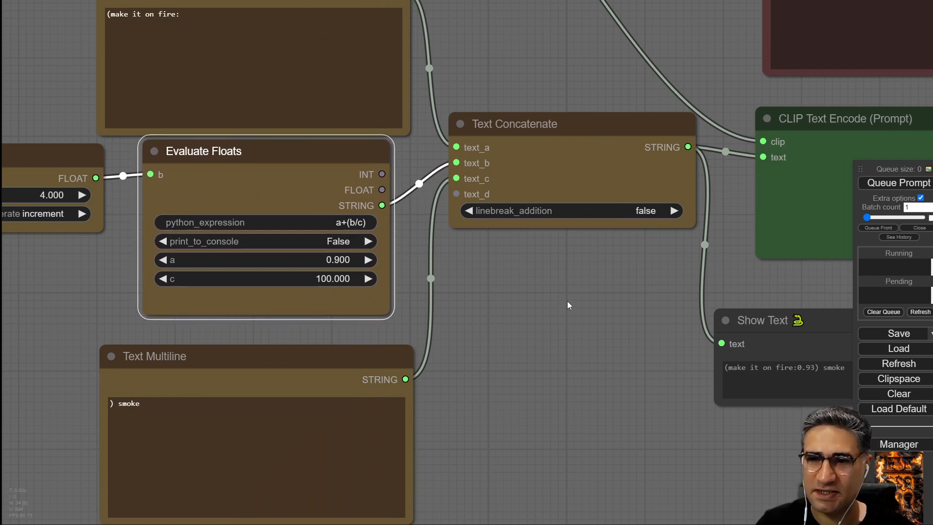
pyautogui.moveTo(567, 305); pyautogui.dragTo(354, 256)
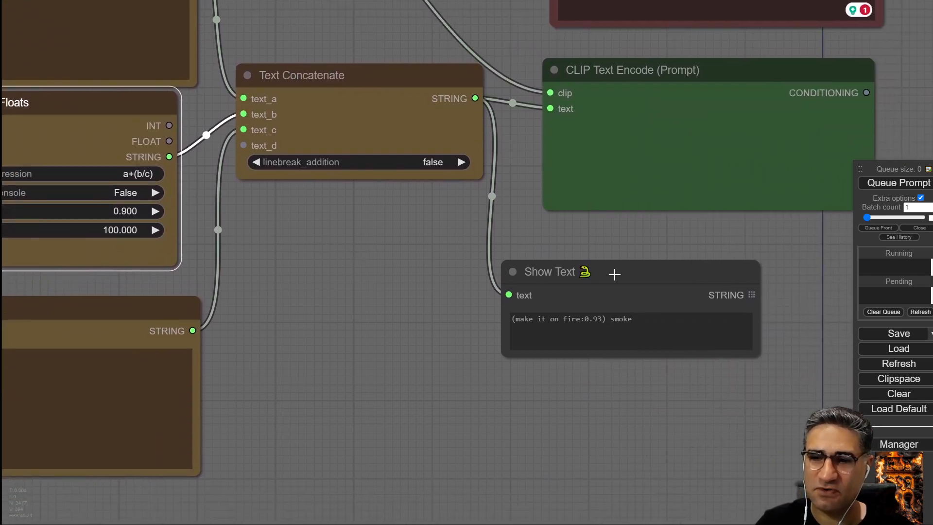
pyautogui.moveTo(614, 274); pyautogui.dragTo(365, 230)
pyautogui.scroll(10, 343, 349)
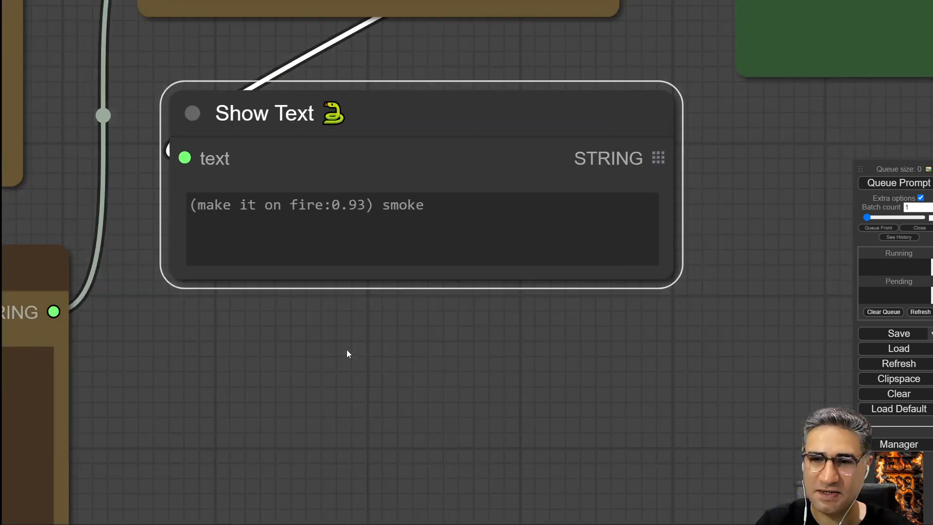
pyautogui.click(899, 183)
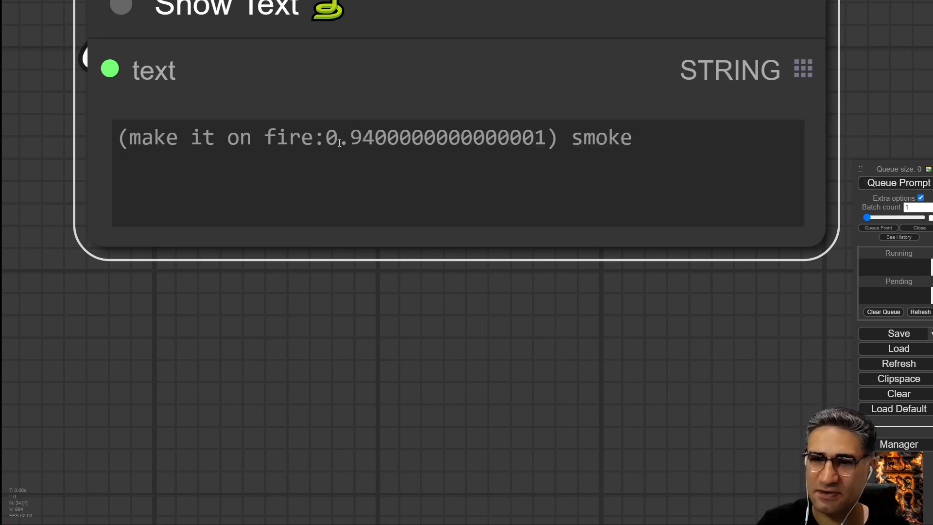
pyautogui.click(899, 184)
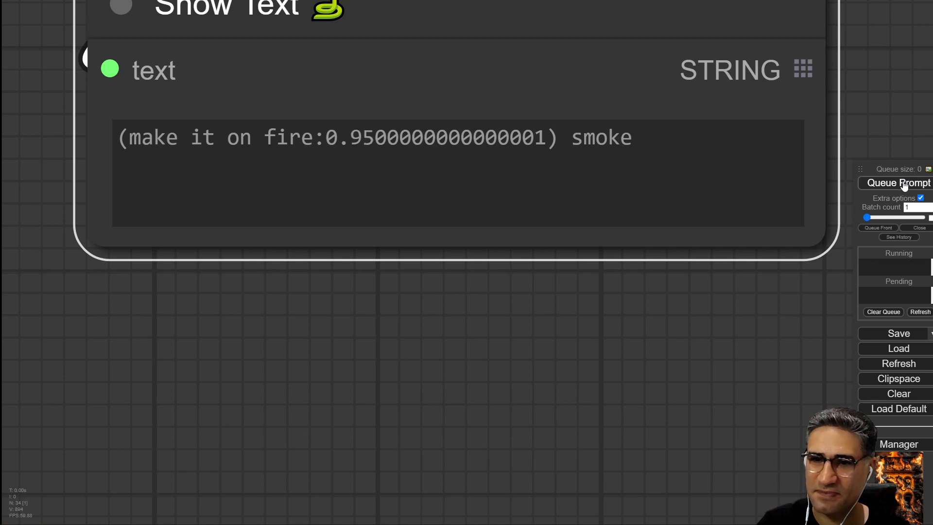
pyautogui.click(922, 187)
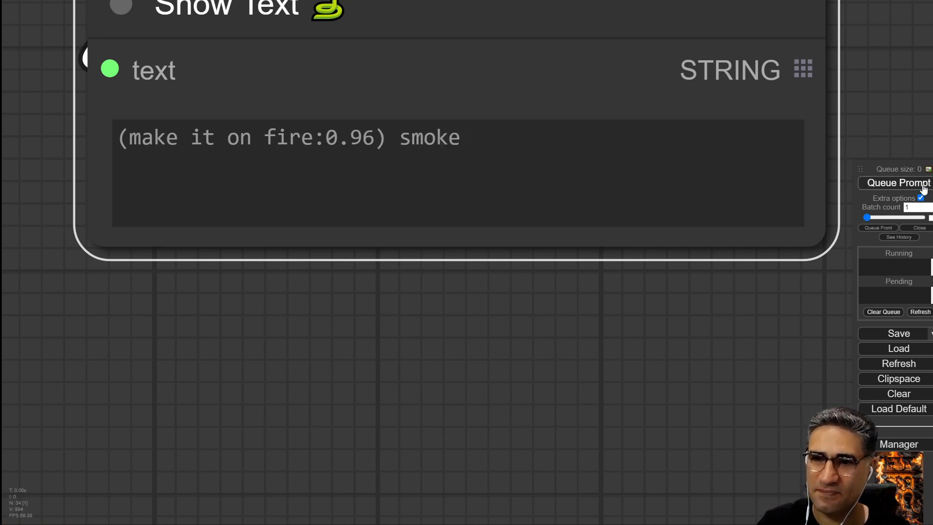
pyautogui.click(923, 187)
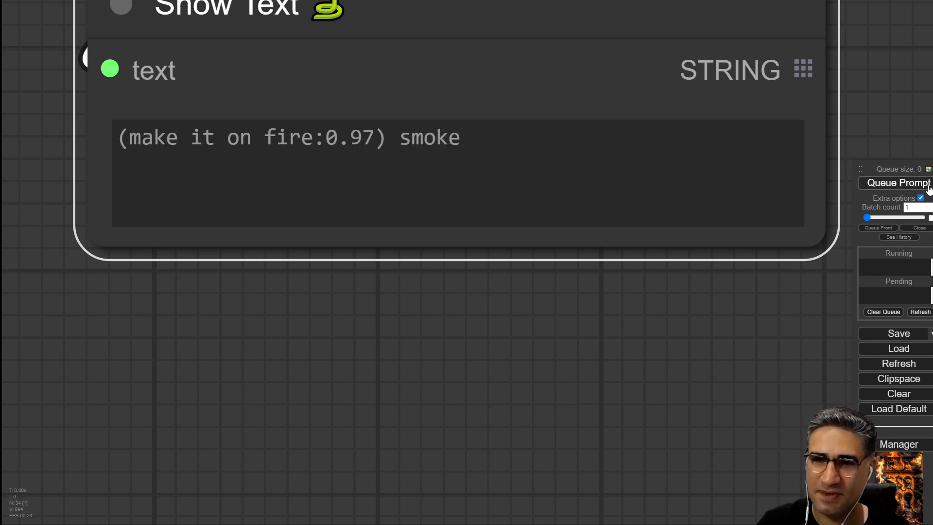
pyautogui.click(928, 188)
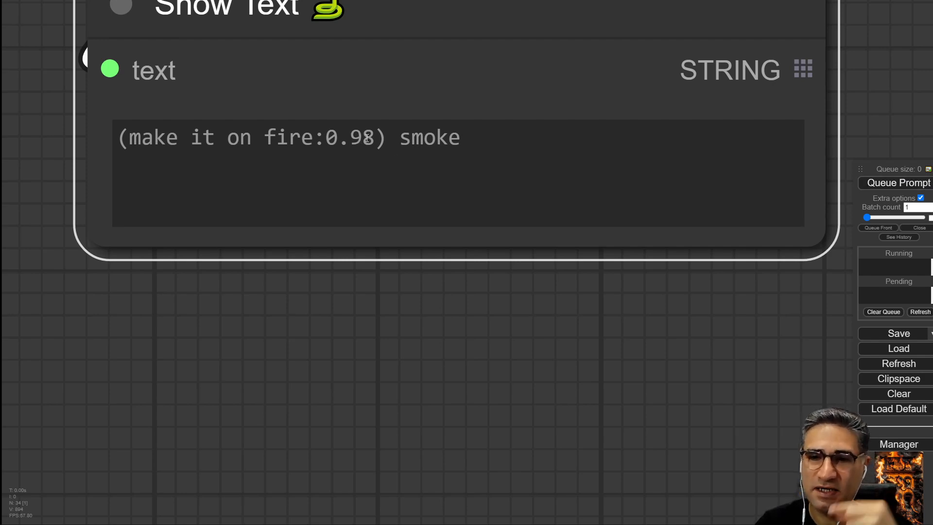
# Set the Evaluate Floats c value to 20.
pyautogui.scroll(-6, 369, 354)
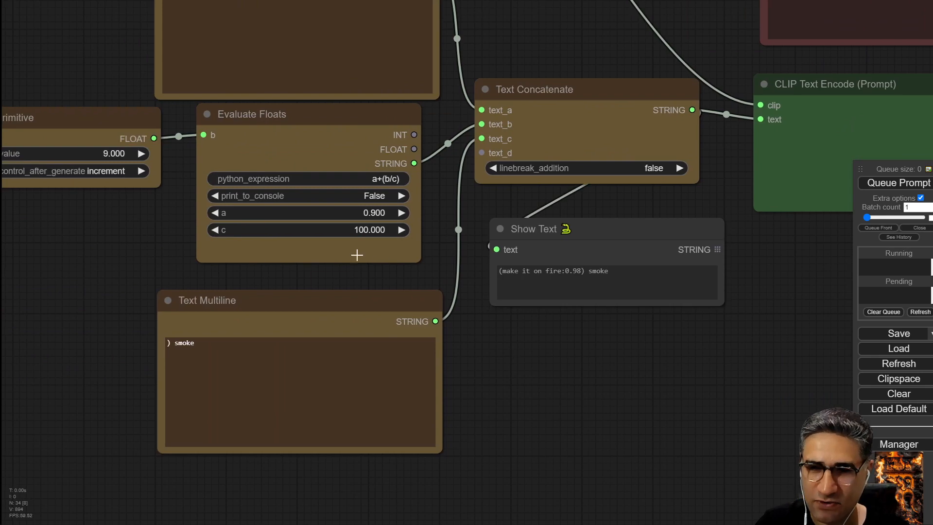
pyautogui.scroll(6, 357, 254)
pyautogui.moveTo(342, 292); pyautogui.dragTo(457, 360)
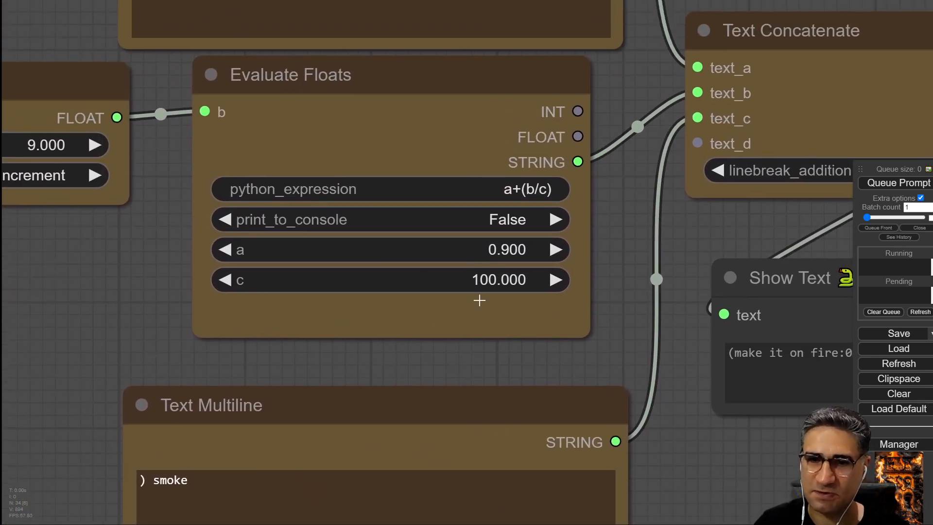
pyautogui.click(459, 281)
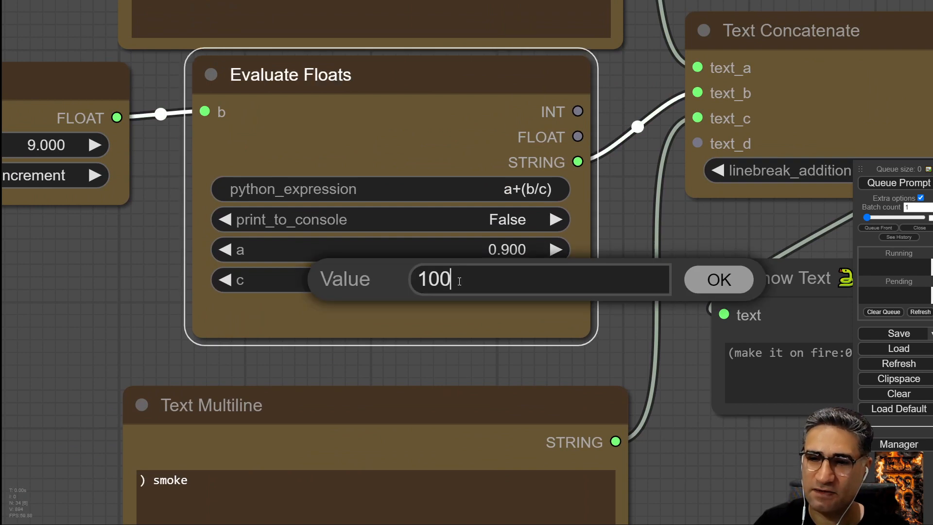
pyautogui.moveTo(541, 280); pyautogui.dragTo(153, 260)
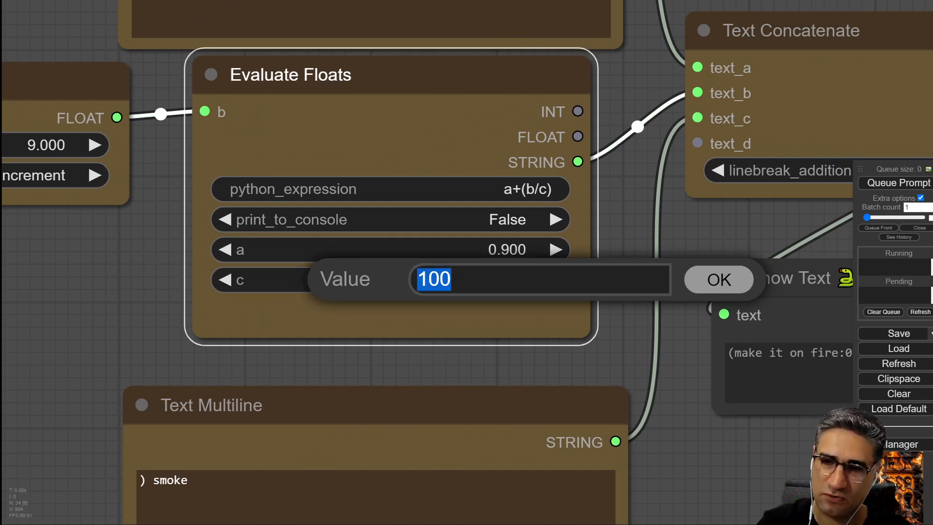
pyautogui.write('20')
pyautogui.press('Return')
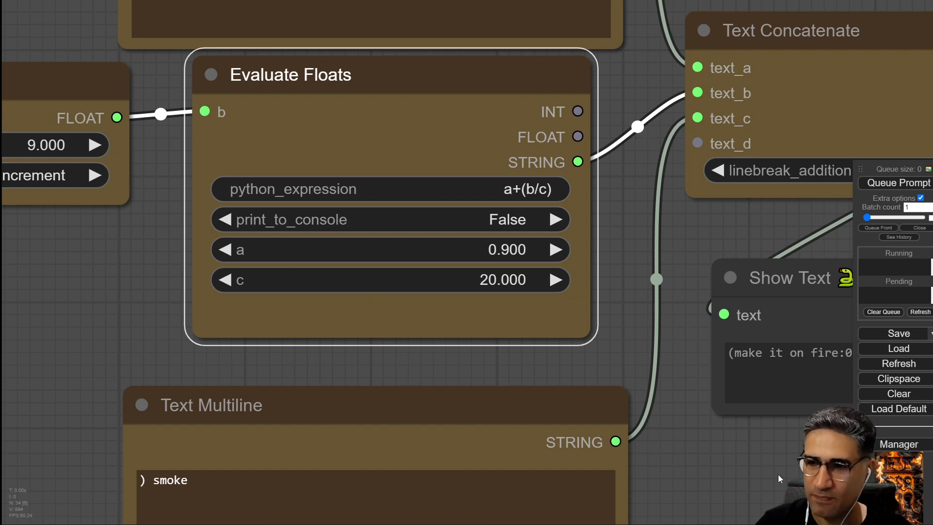
# Queue the prompt six times to watch the fire weight increase with the new divisor.
pyautogui.moveTo(779, 479); pyautogui.dragTo(422, 473)
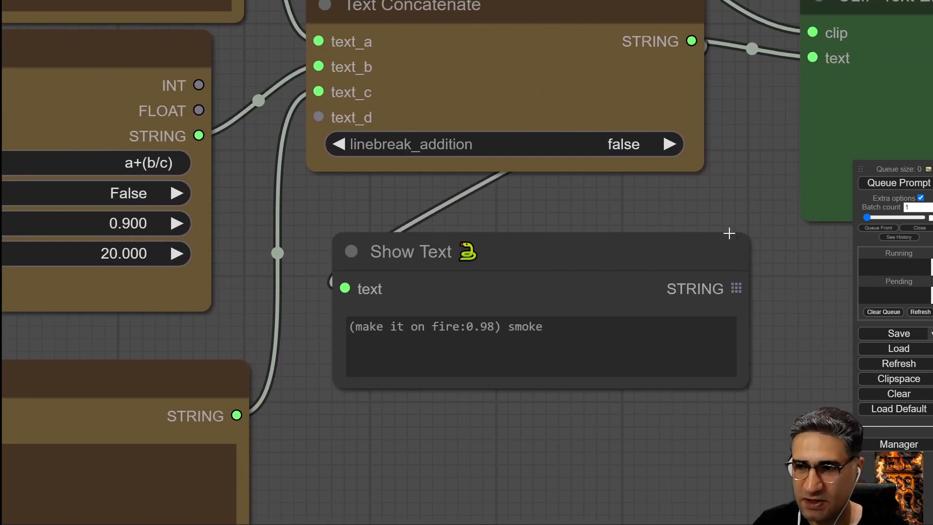
pyautogui.click(882, 186)
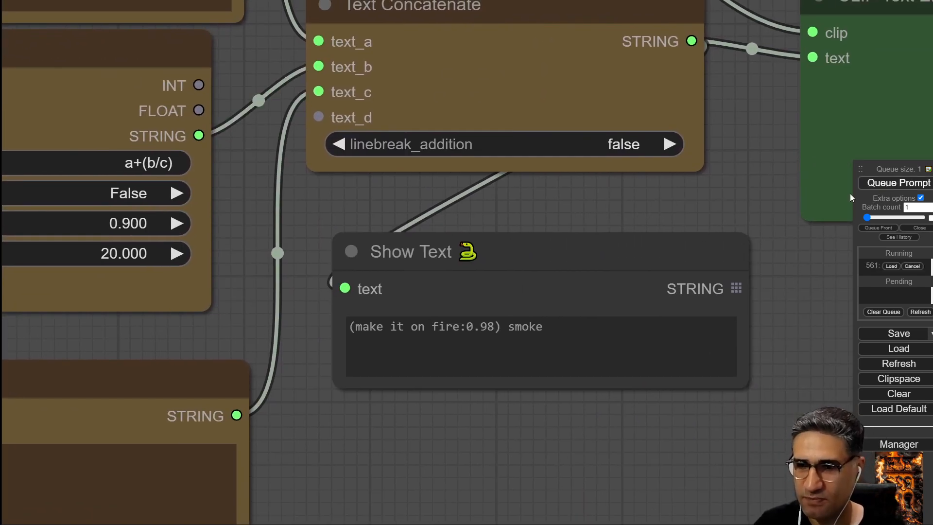
pyautogui.click(909, 186)
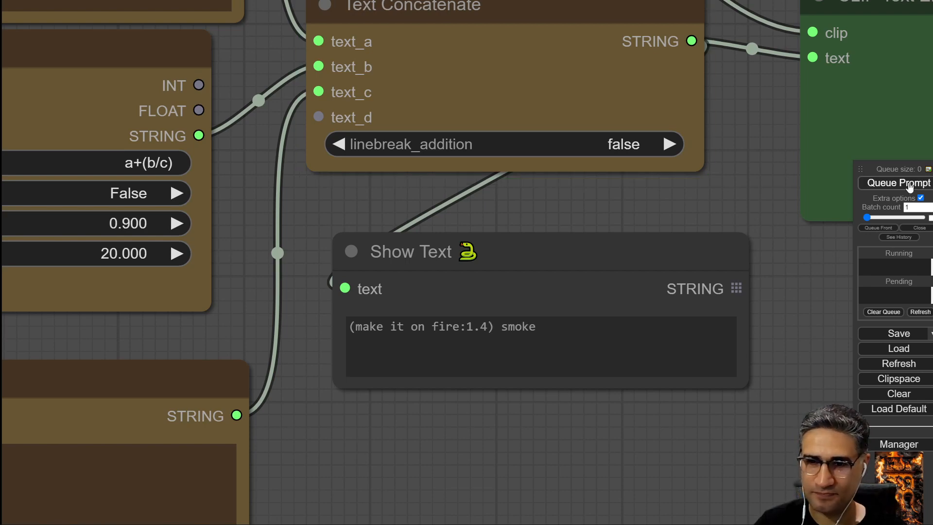
pyautogui.click(909, 187)
pyautogui.click(909, 186)
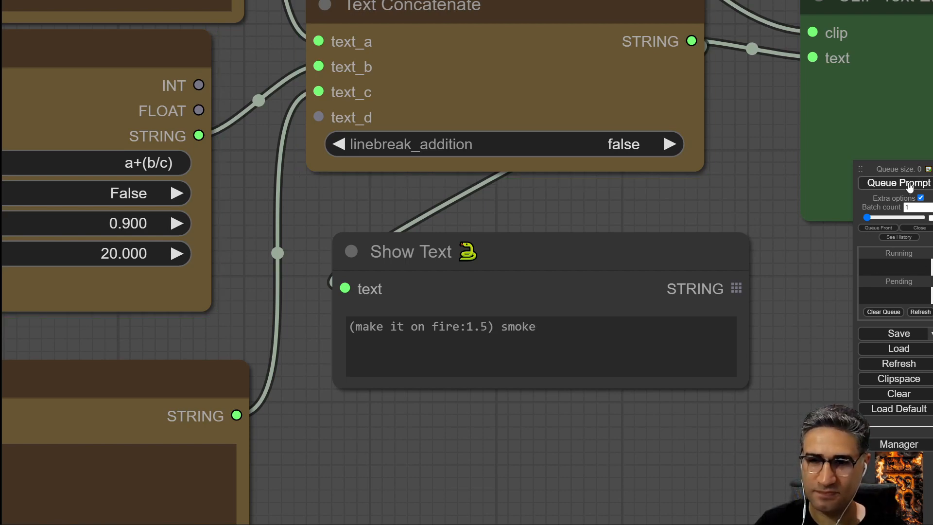
pyautogui.click(910, 187)
pyautogui.click(910, 187)
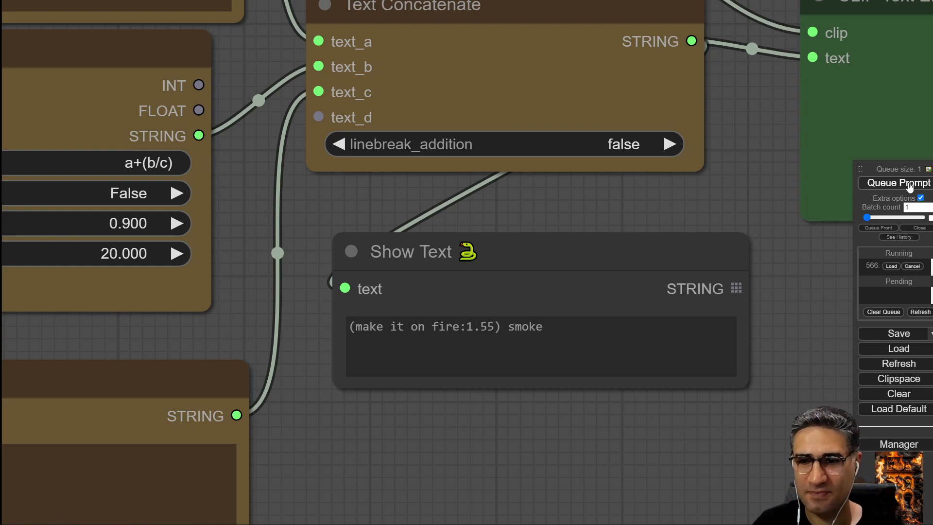
# Move the Show Text node slightly lower beneath the Text Concatenate node.
pyautogui.scroll(7, 487, 319)
pyautogui.scroll(-11, 450, 396)
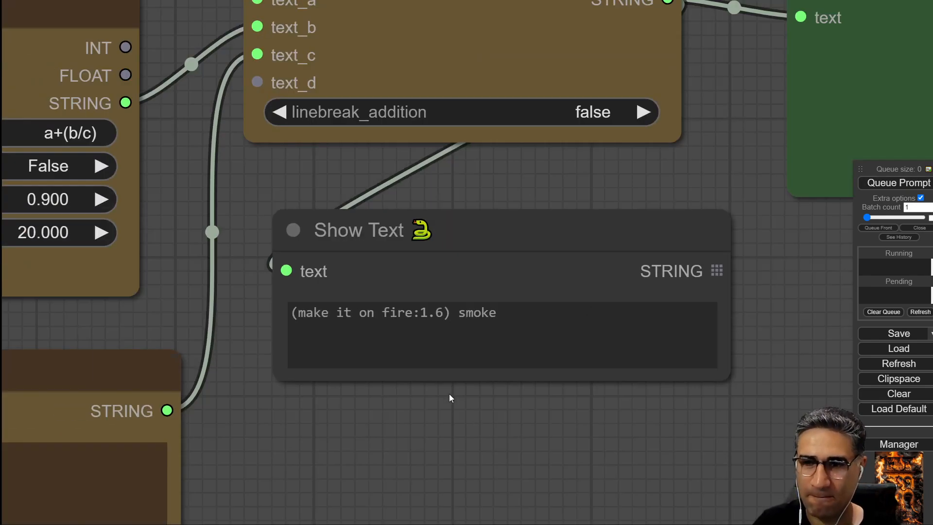
pyautogui.moveTo(637, 235); pyautogui.dragTo(313, 426)
pyautogui.scroll(-5, 314, 426)
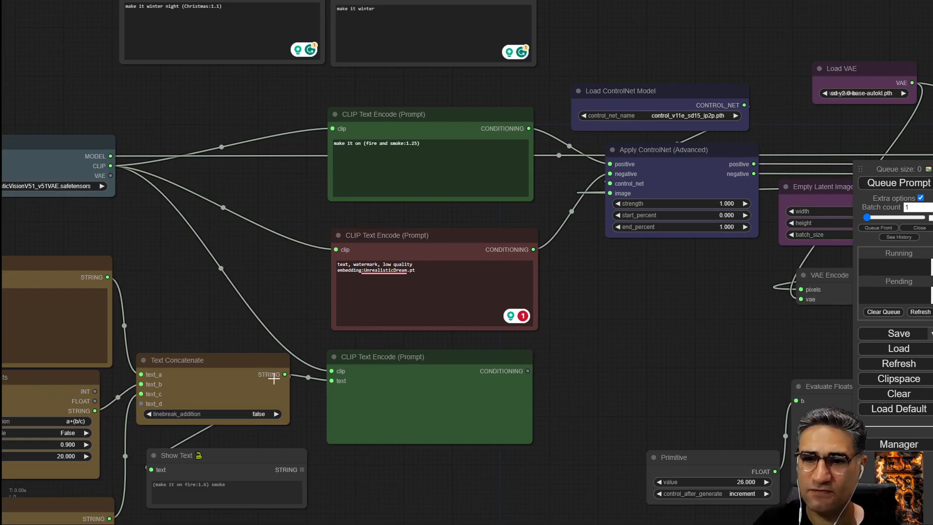
pyautogui.moveTo(230, 456); pyautogui.dragTo(261, 479)
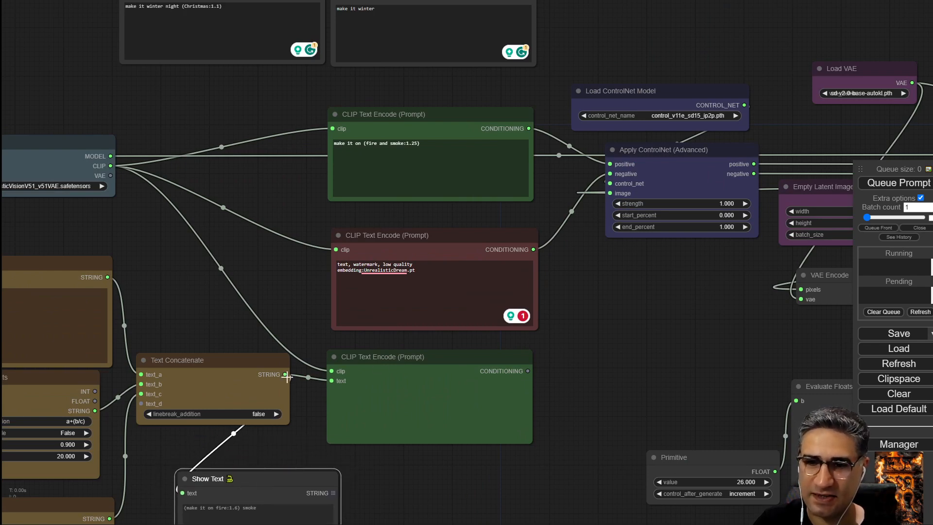
# Add a new CLIP Text Encode node near the existing prompt nodes by searching for clip.
pyautogui.scroll(4, 448, 398)
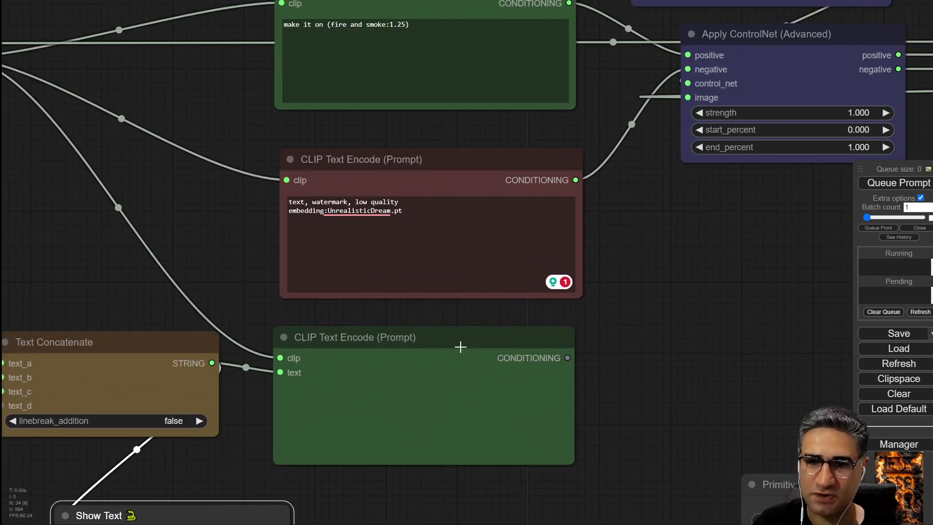
pyautogui.moveTo(646, 337); pyautogui.dragTo(460, 367)
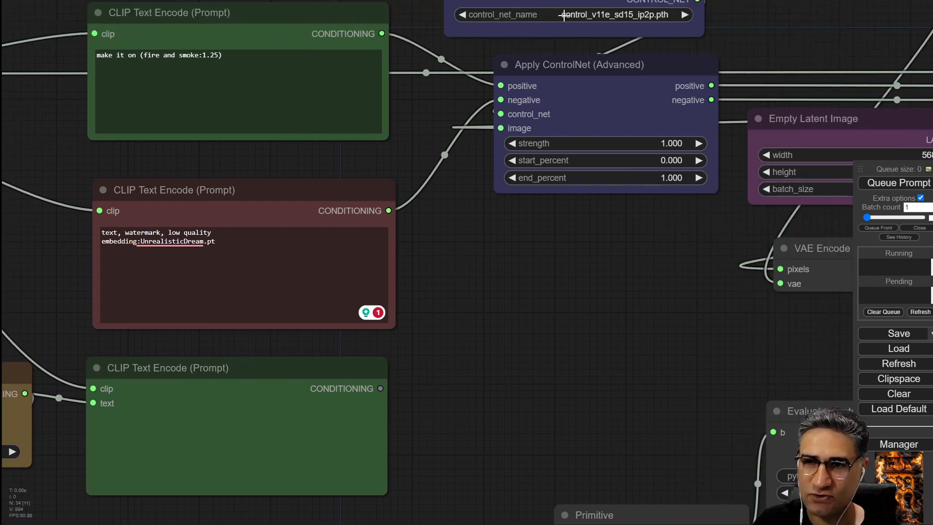
pyautogui.moveTo(488, 272); pyautogui.dragTo(616, 293)
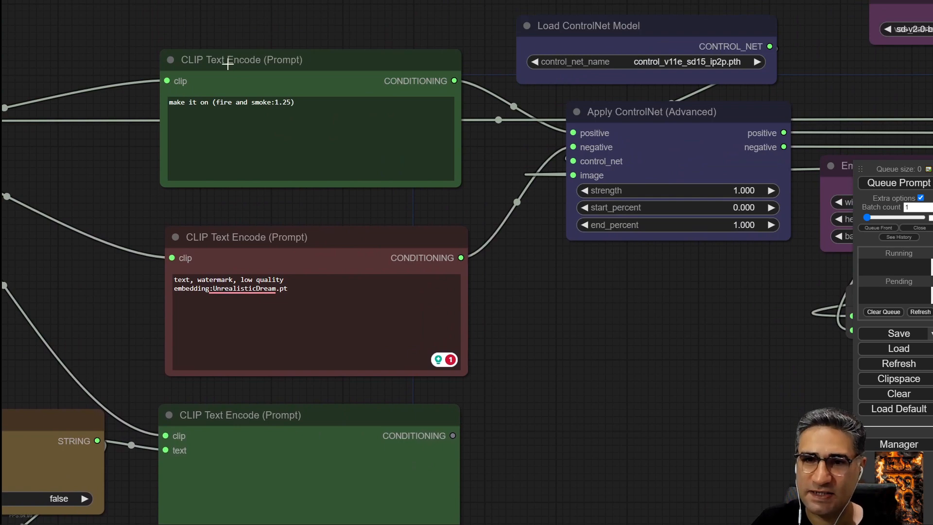
pyautogui.click(179, 58)
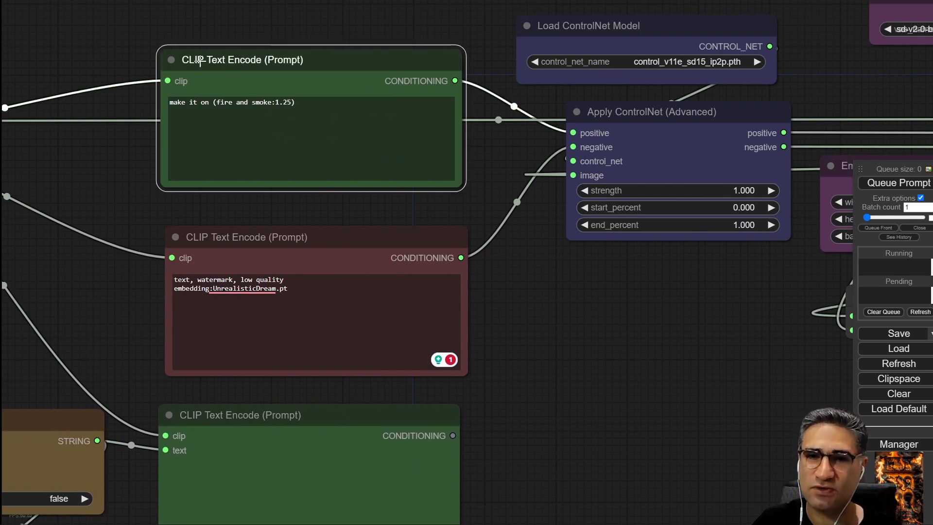
pyautogui.scroll(-5, 563, 350)
pyautogui.moveTo(327, 373); pyautogui.dragTo(377, 298)
pyautogui.rightClick(352, 313)
pyautogui.doubleClick(320, 295)
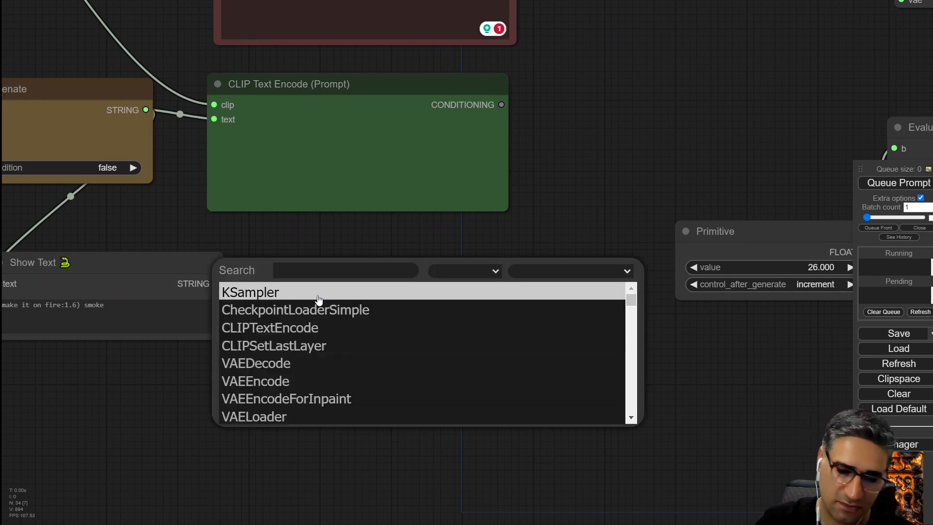
pyautogui.write('clip')
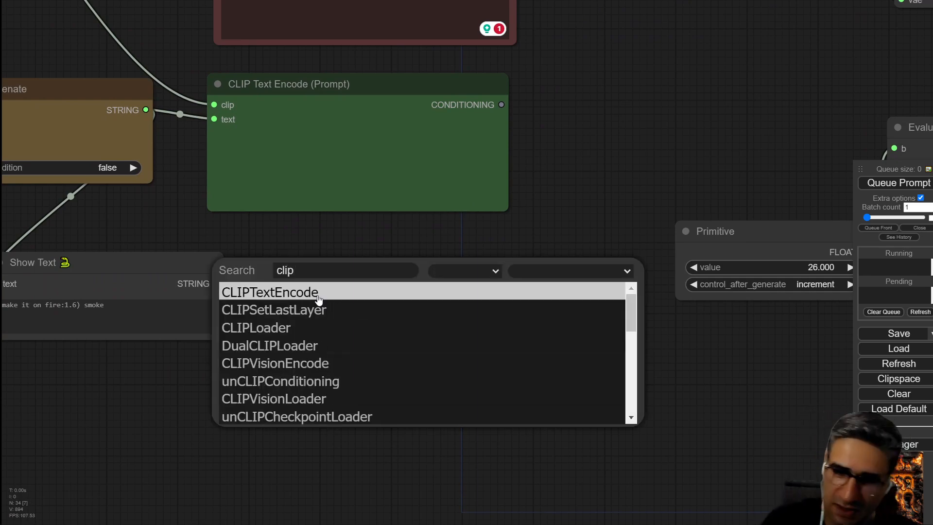
pyautogui.click(318, 293)
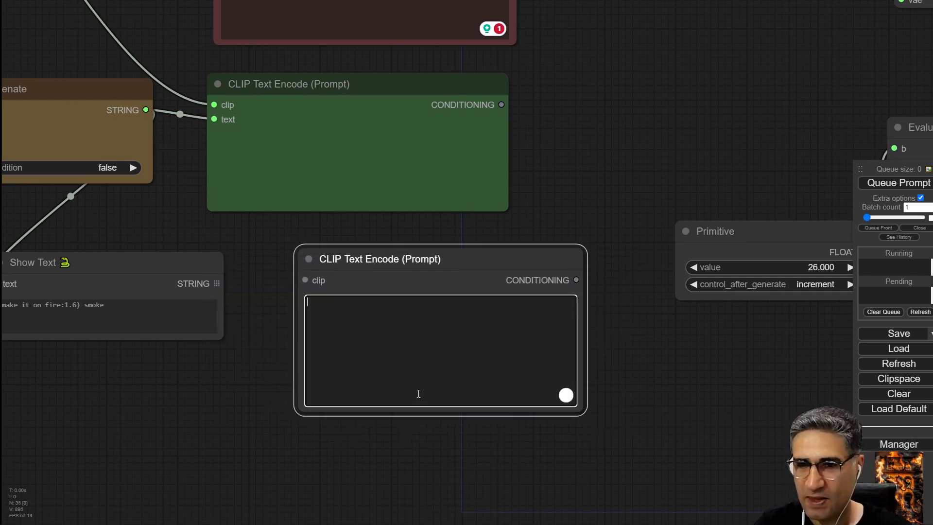
# Clear the new node's text and convert its text widget to an input.
pyautogui.write('fsdfdfsdafsdfsd')
pyautogui.hotkey('ctrl', 'a')
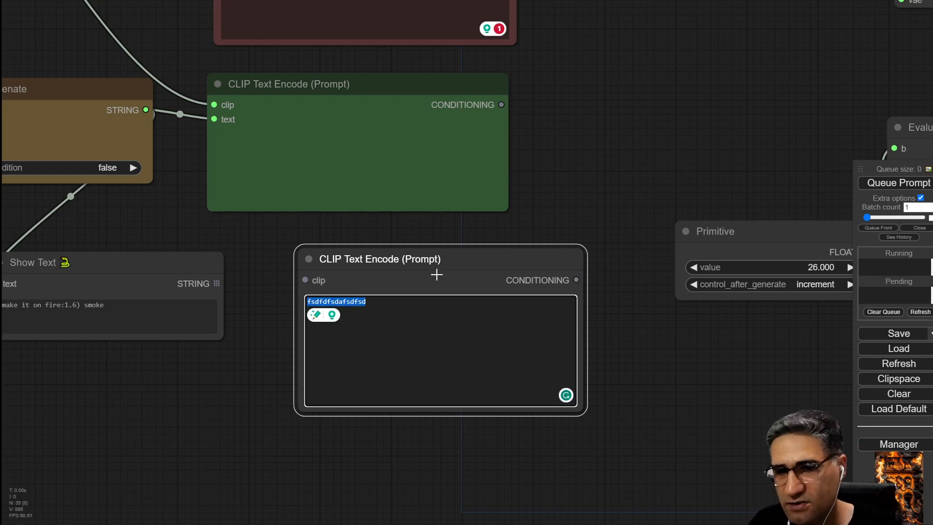
pyautogui.press('BackSpace')
pyautogui.rightClick(389, 250)
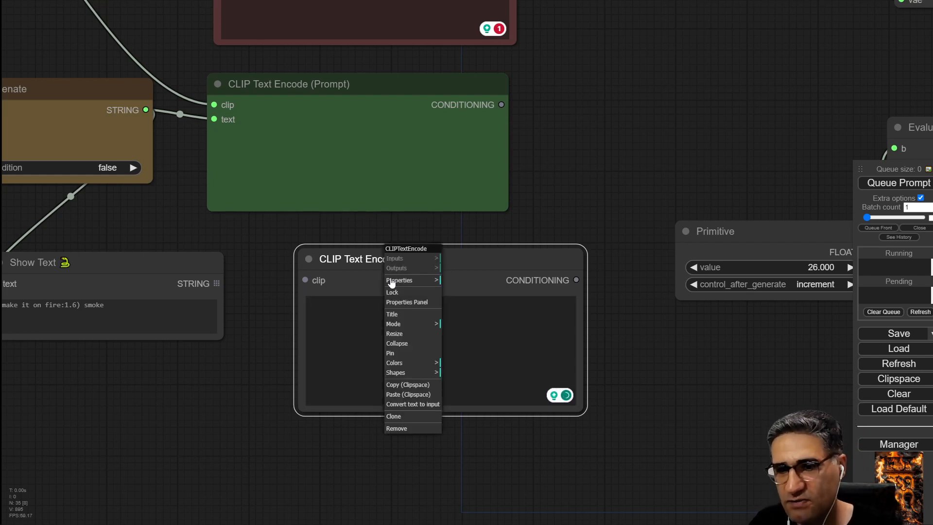
pyautogui.click(400, 407)
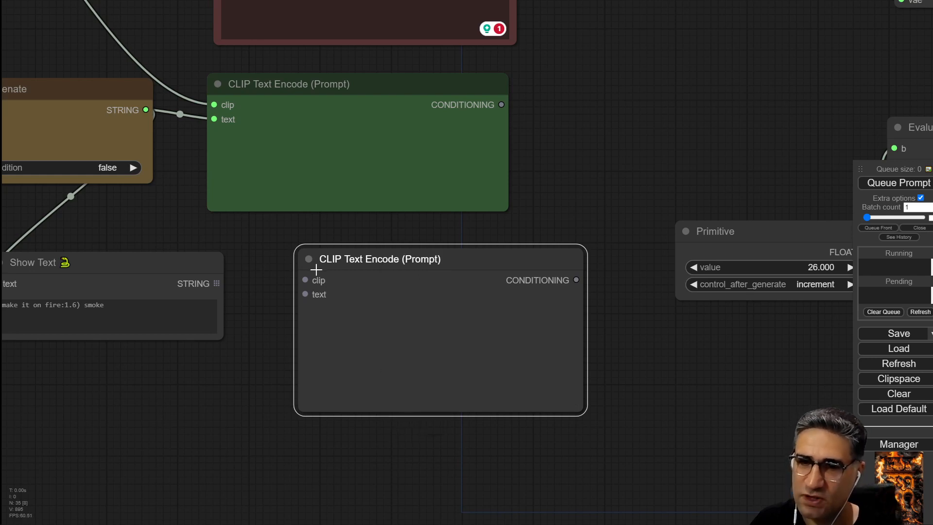
# Connect the Text Concatenate STRING output to the new CLIP Text Encode node's text input.
pyautogui.moveTo(352, 261); pyautogui.dragTo(380, 259)
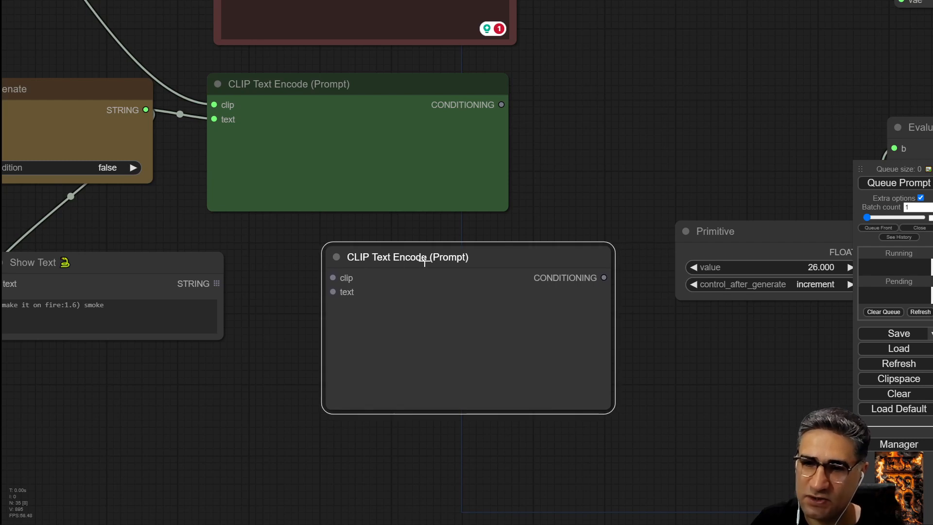
pyautogui.moveTo(252, 241); pyautogui.dragTo(371, 295)
pyautogui.scroll(-2, 320, 205)
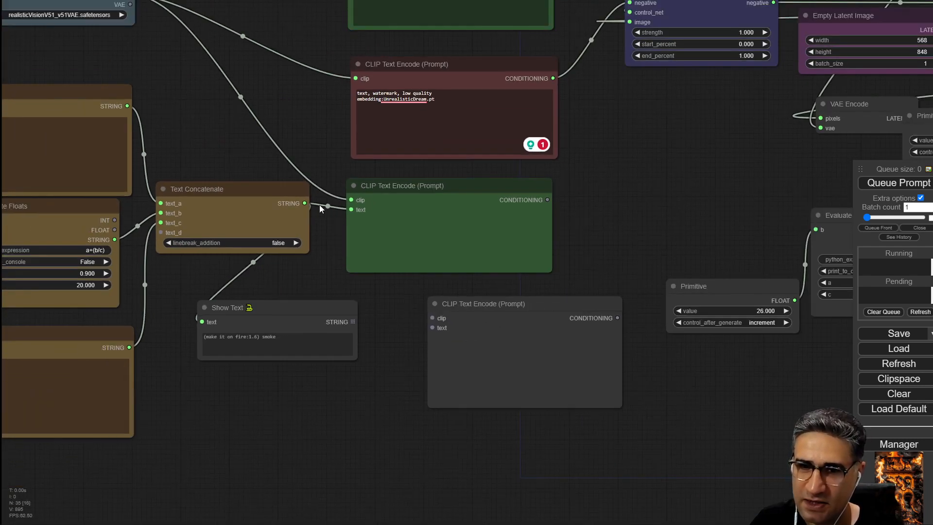
pyautogui.moveTo(304, 201); pyautogui.dragTo(427, 330)
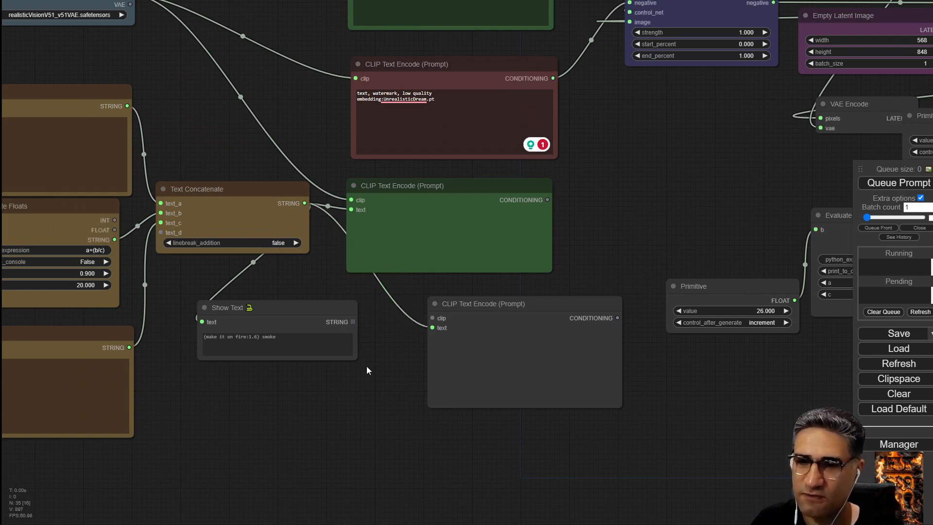
# Rearrange the new CLIP Text Encode node and the Show Text node below the green prompt node.
pyautogui.moveTo(368, 373); pyautogui.dragTo(299, 385)
pyautogui.moveTo(470, 315); pyautogui.dragTo(412, 322)
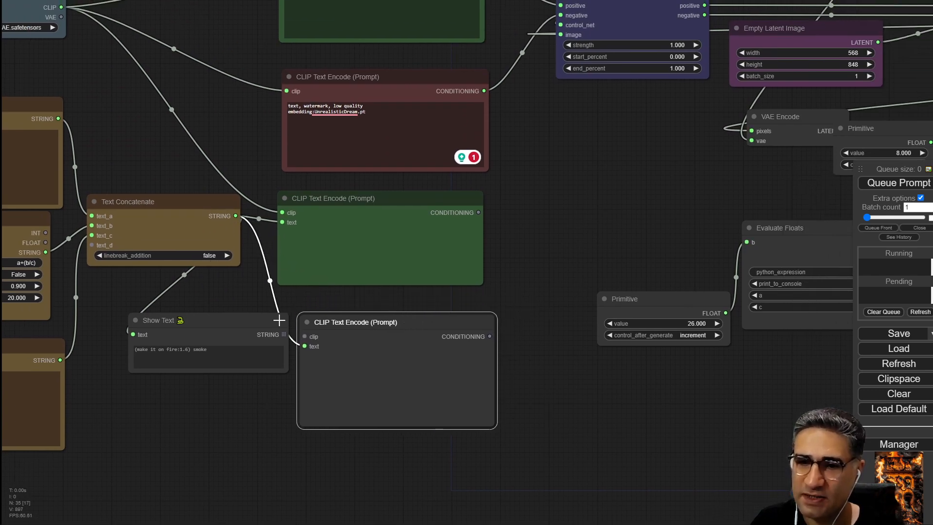
pyautogui.moveTo(279, 320); pyautogui.dragTo(223, 360)
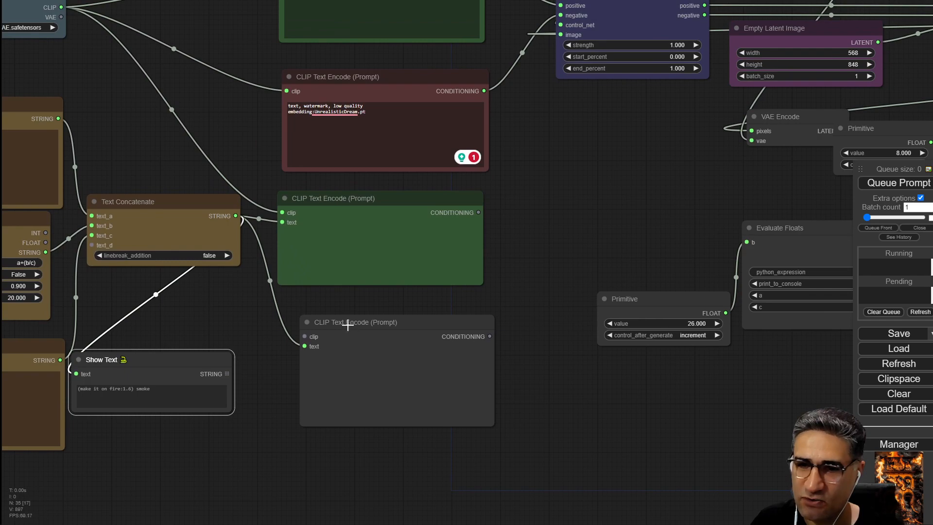
pyautogui.scroll(15, 303, 345)
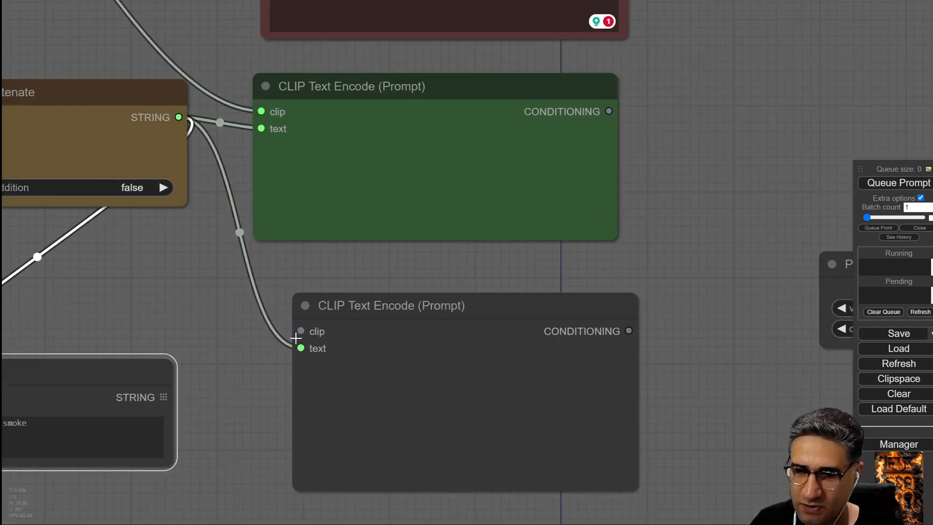
pyautogui.scroll(-10, 298, 326)
pyautogui.scroll(-6, 297, 323)
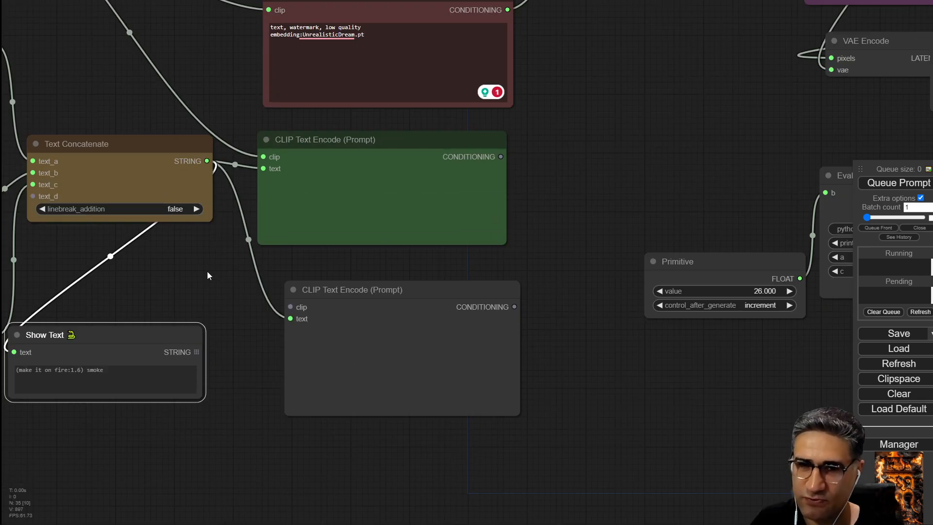
pyautogui.moveTo(207, 271); pyautogui.dragTo(300, 425)
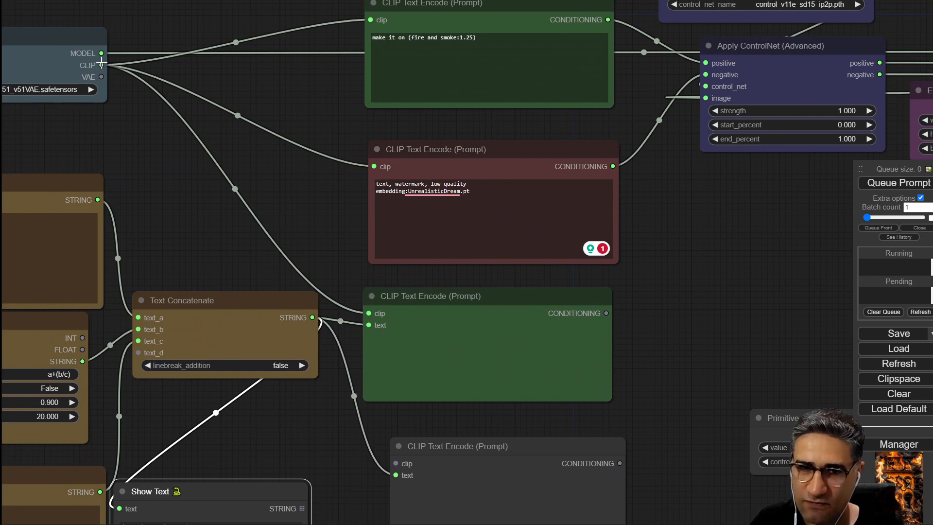
# Wire the checkpoint's CLIP into the new node and its CONDITIONING into Apply ControlNet's positive input.
pyautogui.moveTo(101, 65); pyautogui.dragTo(395, 463)
pyautogui.moveTo(552, 425); pyautogui.dragTo(316, 385)
pyautogui.moveTo(377, 415); pyautogui.dragTo(315, 418)
pyautogui.scroll(11, 342, 433)
pyautogui.scroll(-10, 341, 403)
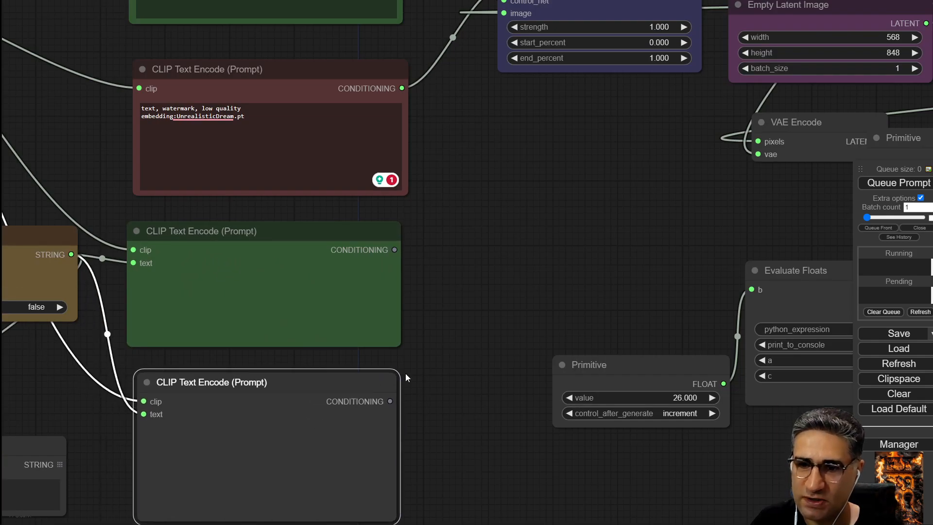
pyautogui.scroll(-1, 407, 378)
pyautogui.moveTo(460, 311); pyautogui.dragTo(403, 391)
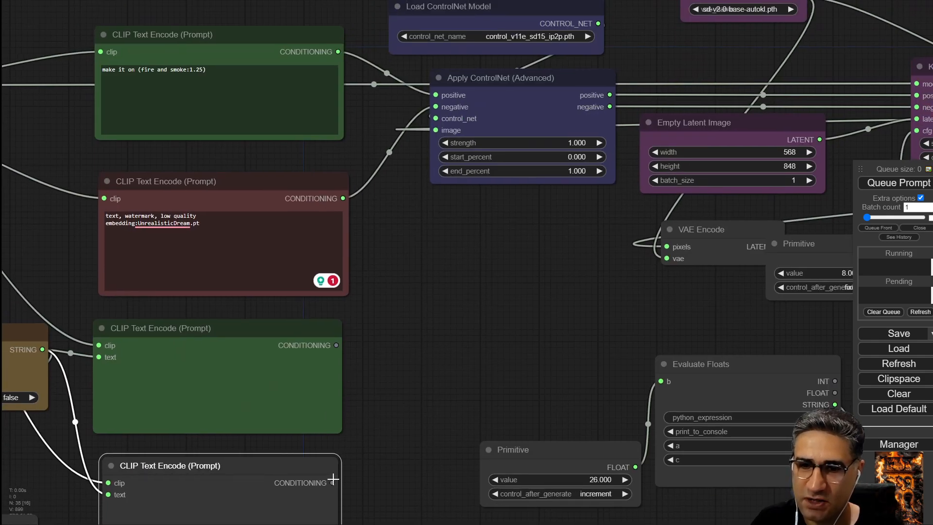
pyautogui.moveTo(333, 480); pyautogui.dragTo(435, 96)
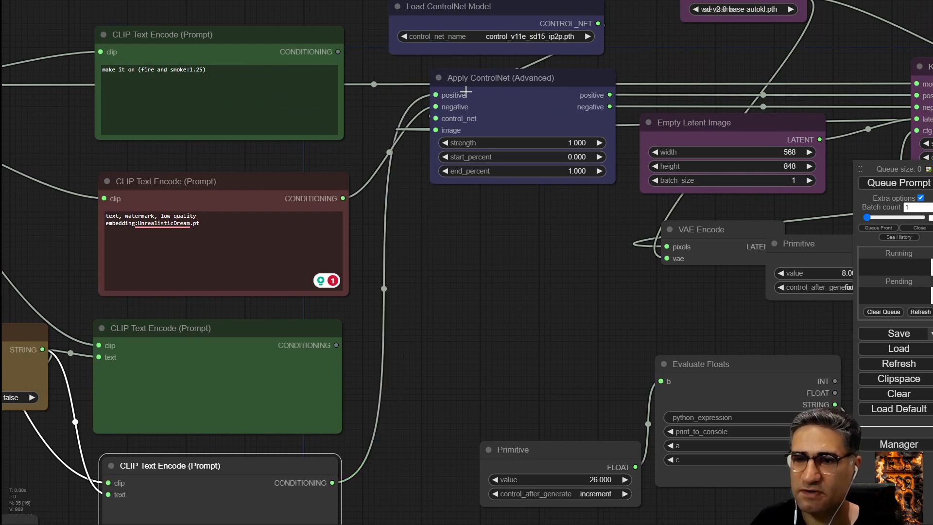
# Queue the prompt to generate an image with the concatenated prompt.
pyautogui.moveTo(492, 305); pyautogui.dragTo(463, 81)
pyautogui.moveTo(584, 144); pyautogui.dragTo(801, 179)
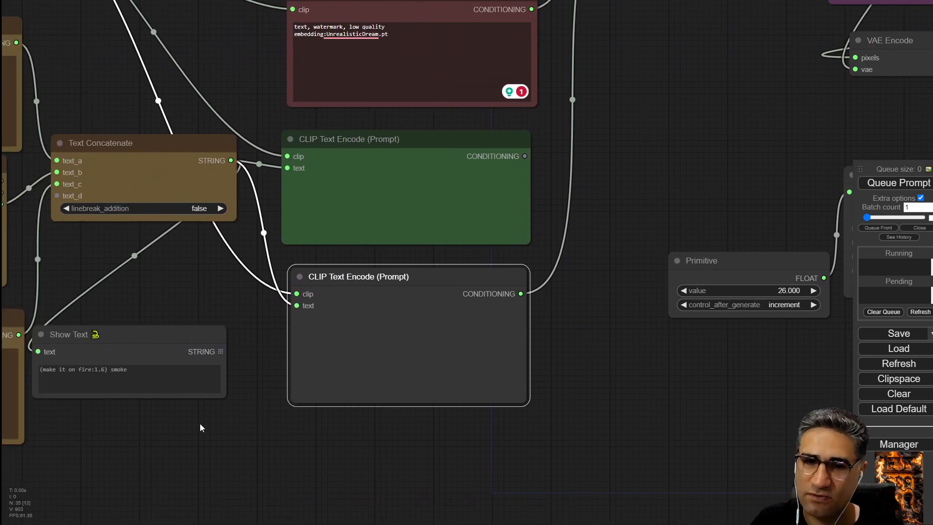
pyautogui.moveTo(717, 397); pyautogui.dragTo(473, 396)
pyautogui.click(901, 186)
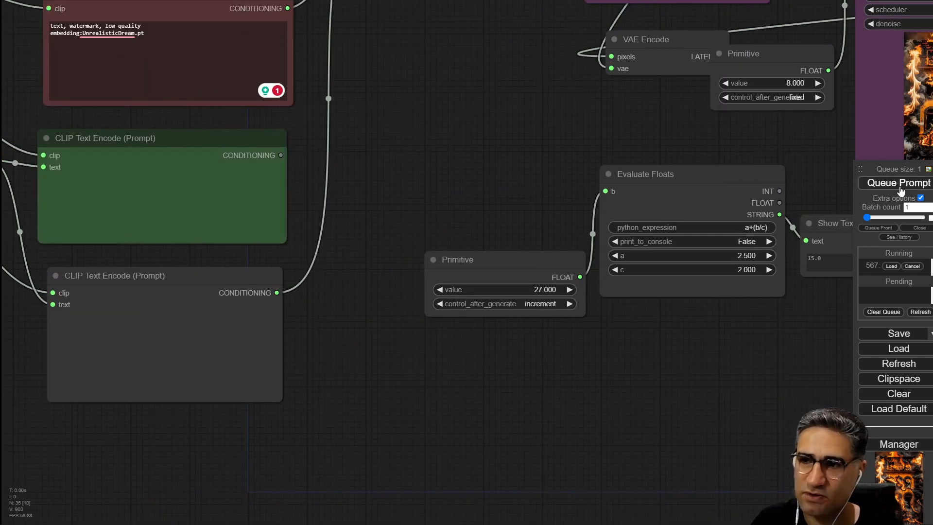
# Pan across the workflow to examine the generated image, the Show Text prompt and the updated wiring.
pyautogui.moveTo(746, 346); pyautogui.dragTo(259, 450)
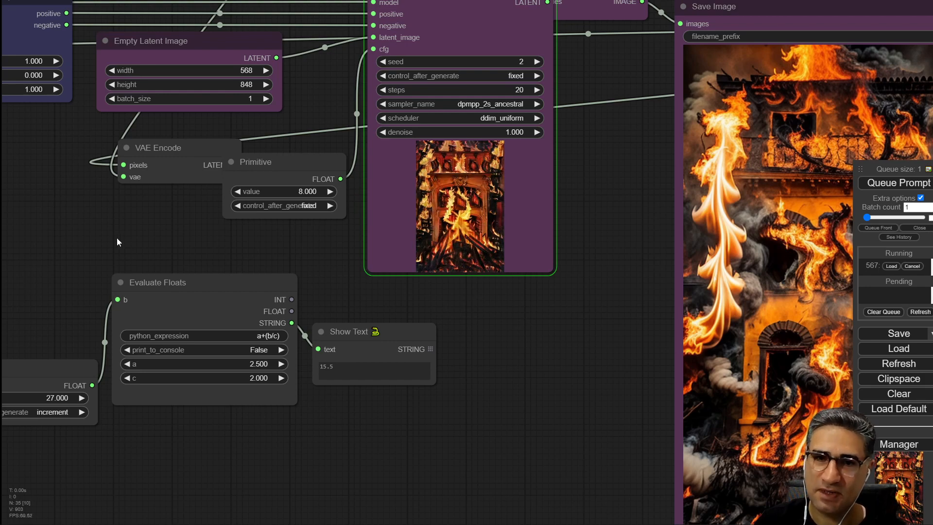
pyautogui.moveTo(114, 239); pyautogui.dragTo(725, 84)
pyautogui.scroll(6, 222, 245)
pyautogui.moveTo(67, 309); pyautogui.dragTo(388, 241)
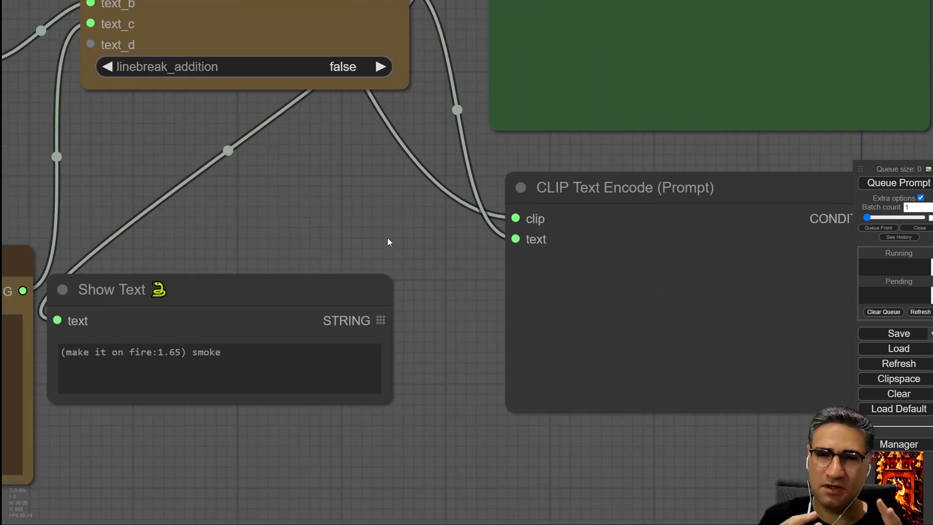
pyautogui.scroll(-12, 387, 237)
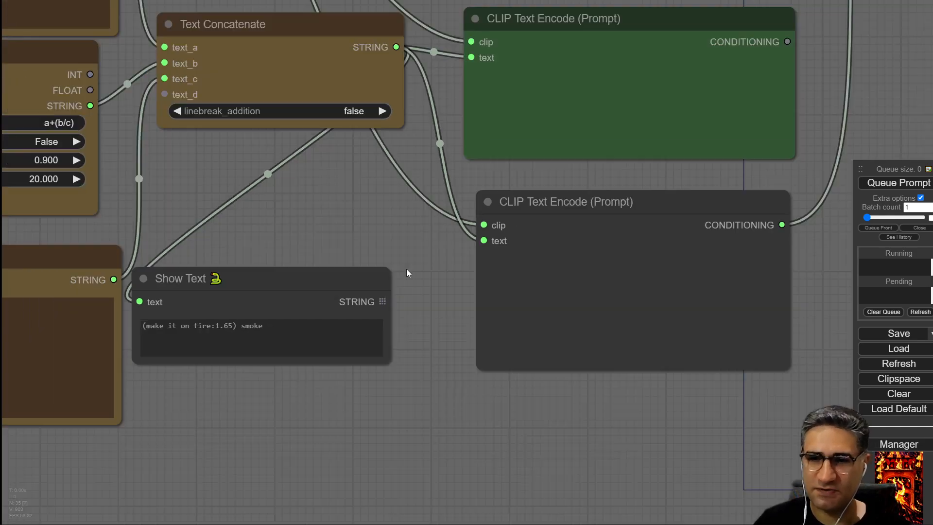
pyautogui.moveTo(652, 400); pyautogui.dragTo(412, 461)
pyautogui.moveTo(763, 421); pyautogui.dragTo(915, 412)
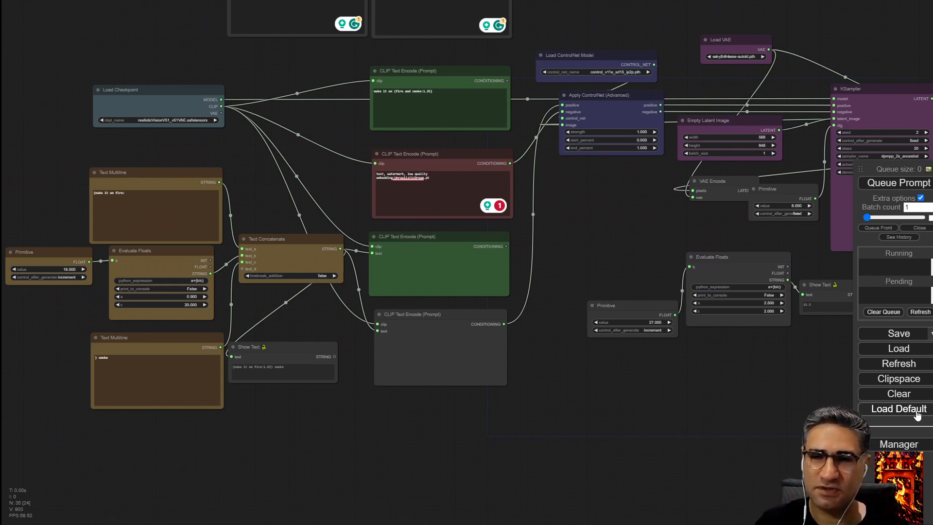
pyautogui.moveTo(634, 218); pyautogui.dragTo(516, 361)
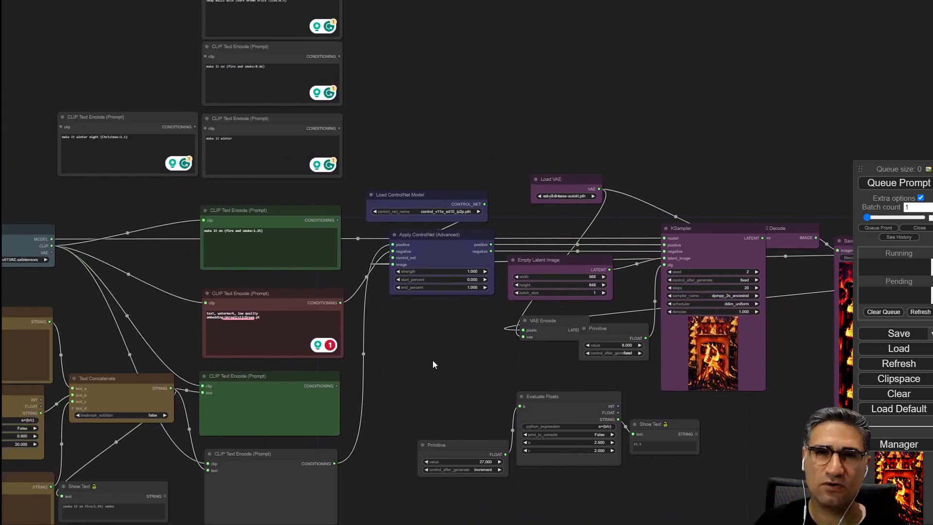